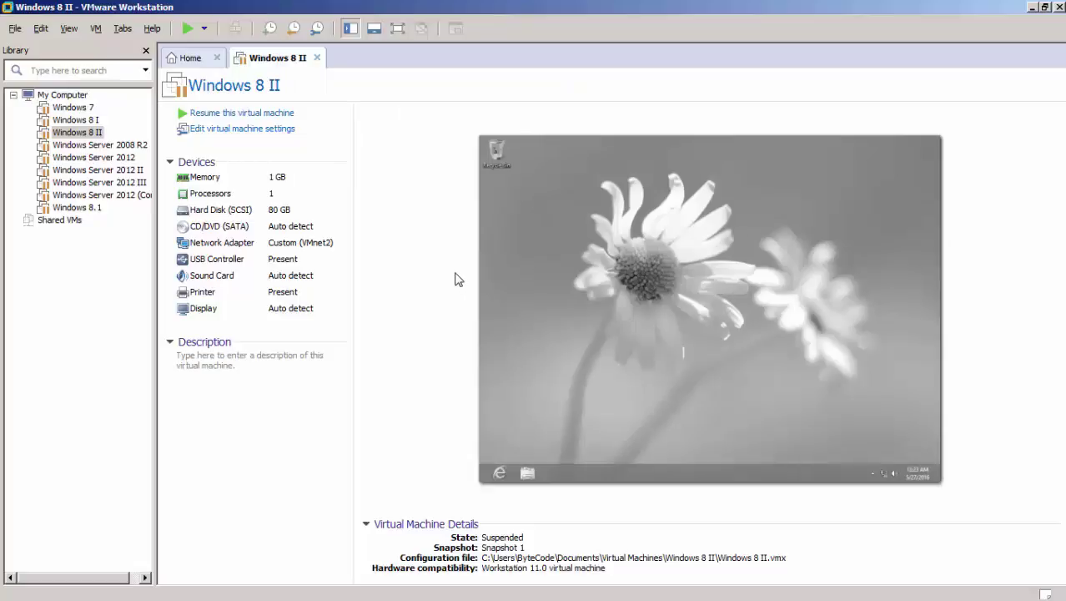
# - Resume the suspended Windows 8 II virtual machine and show it in full screen
pyautogui.click(187, 30)
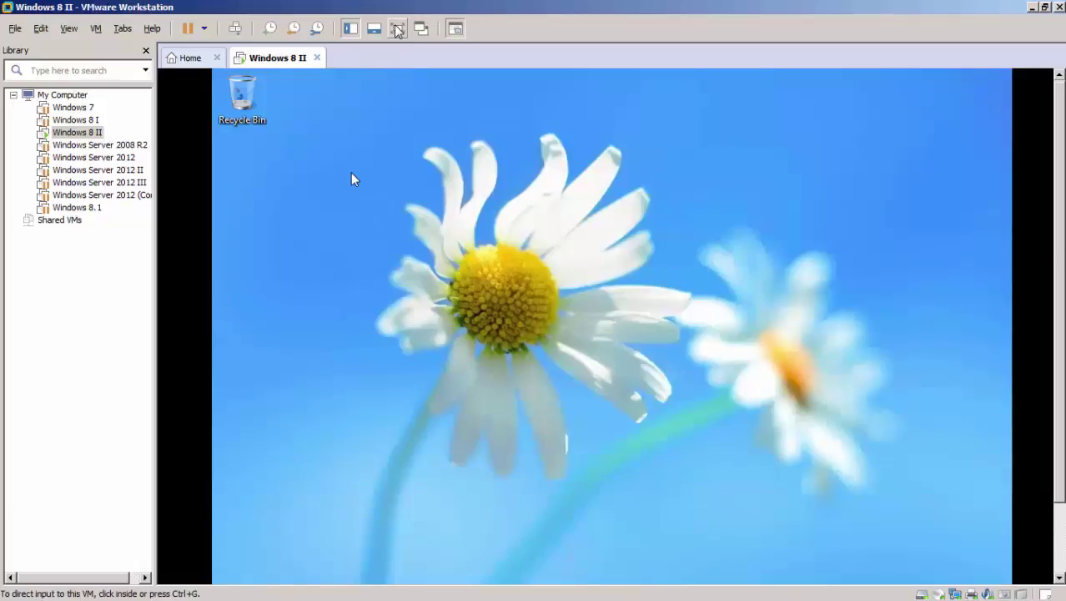
pyautogui.click(397, 29)
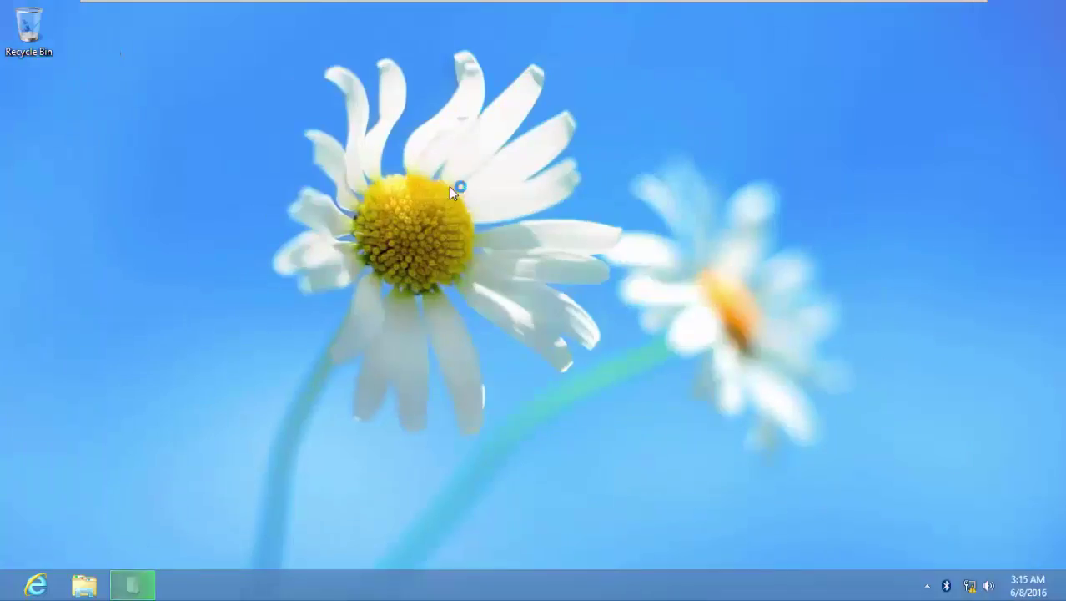
# - Show the Computer, User's Files, Network and Control Panel icons on the Windows 8 desktop through the desktop icon settings
pyautogui.rightClick(491, 182)
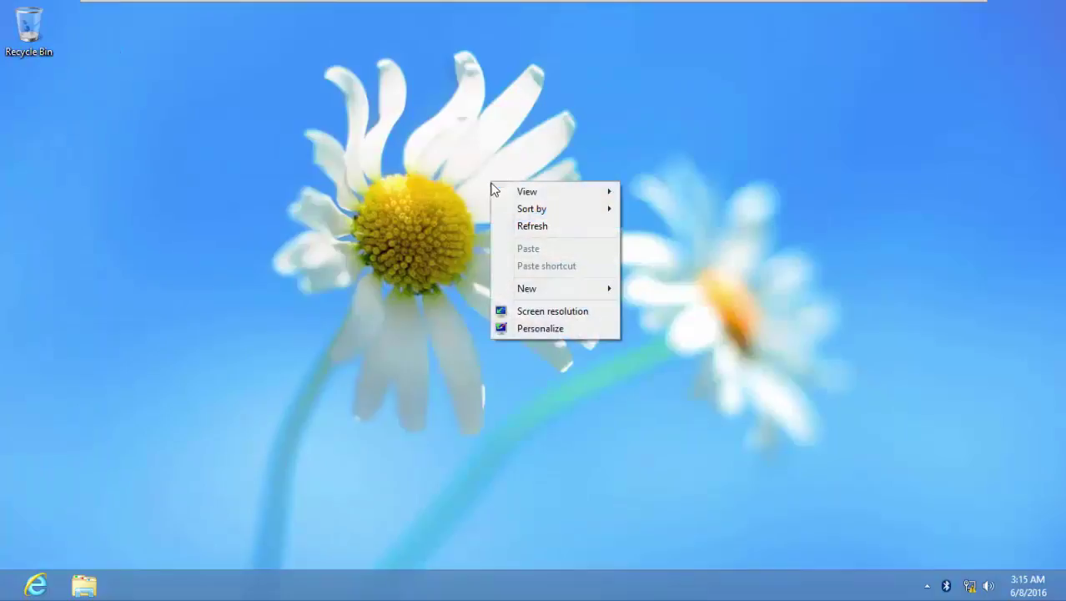
pyautogui.click(553, 330)
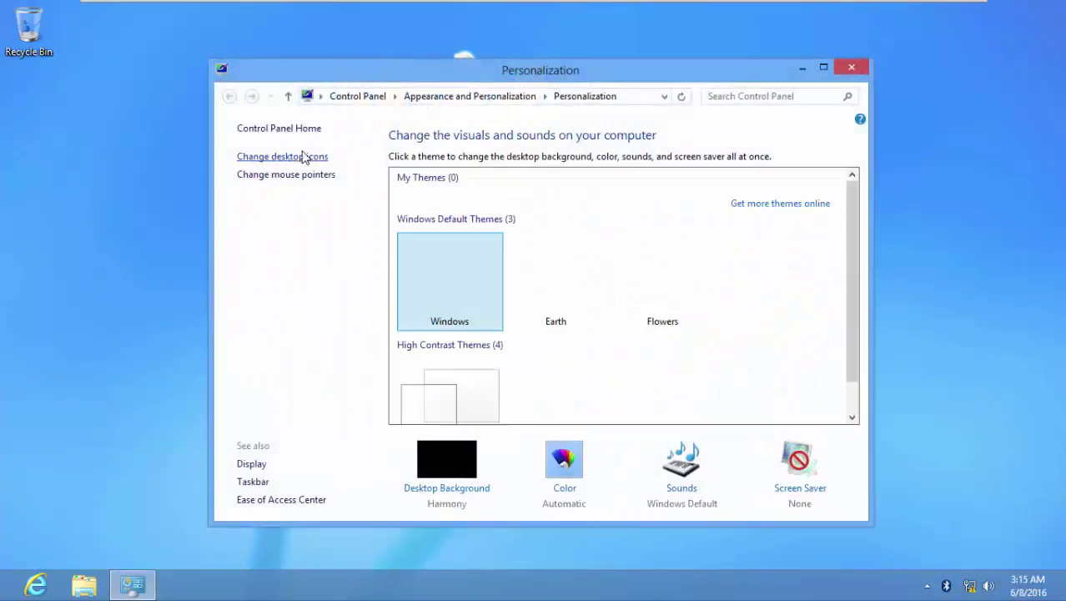
pyautogui.click(308, 160)
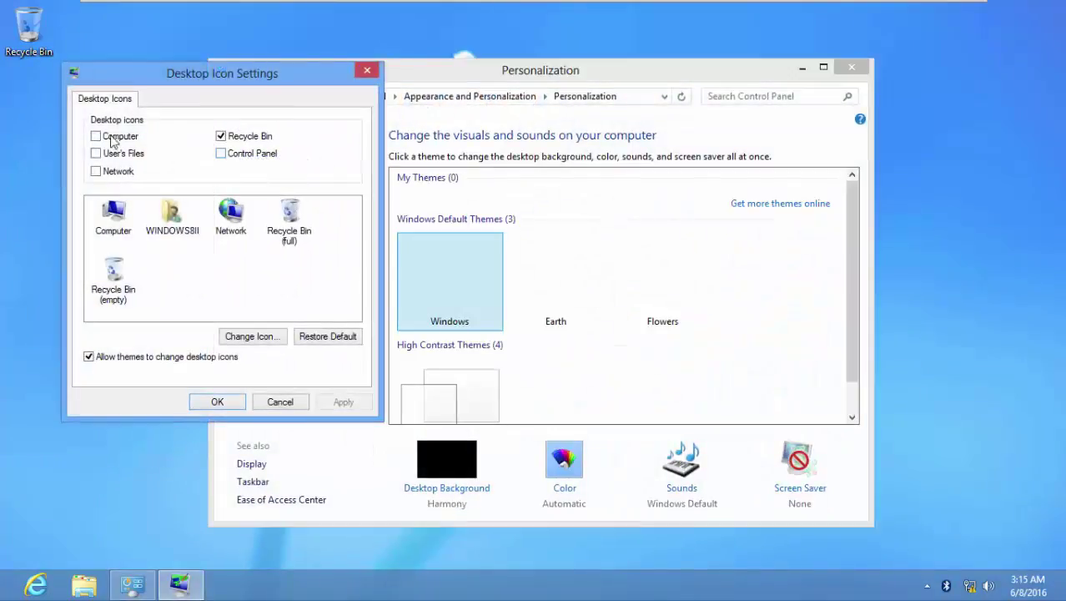
pyautogui.click(116, 140)
pyautogui.click(132, 154)
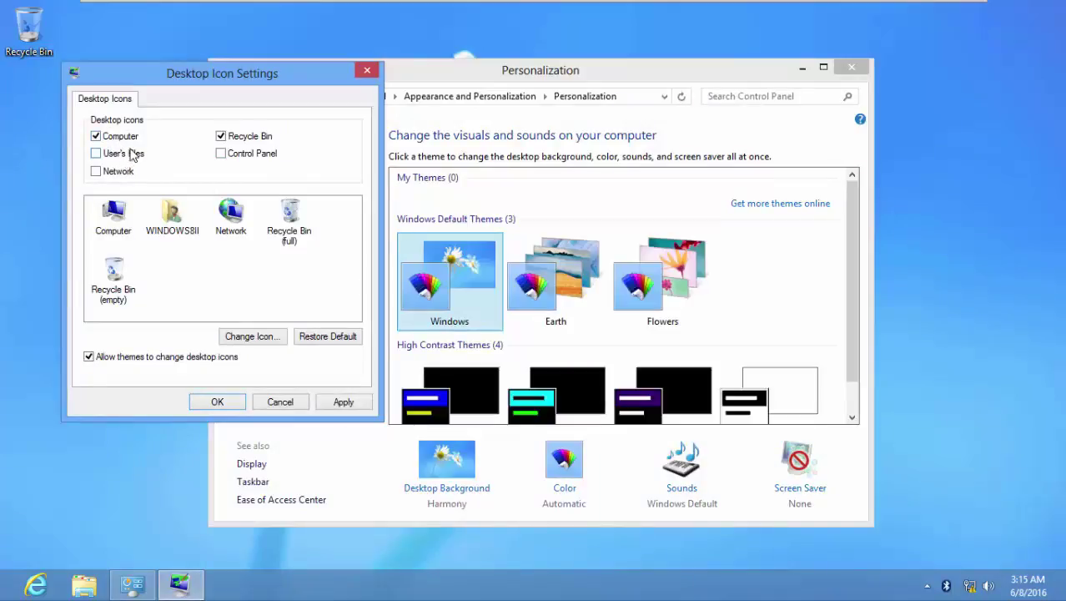
pyautogui.click(234, 159)
pyautogui.click(107, 175)
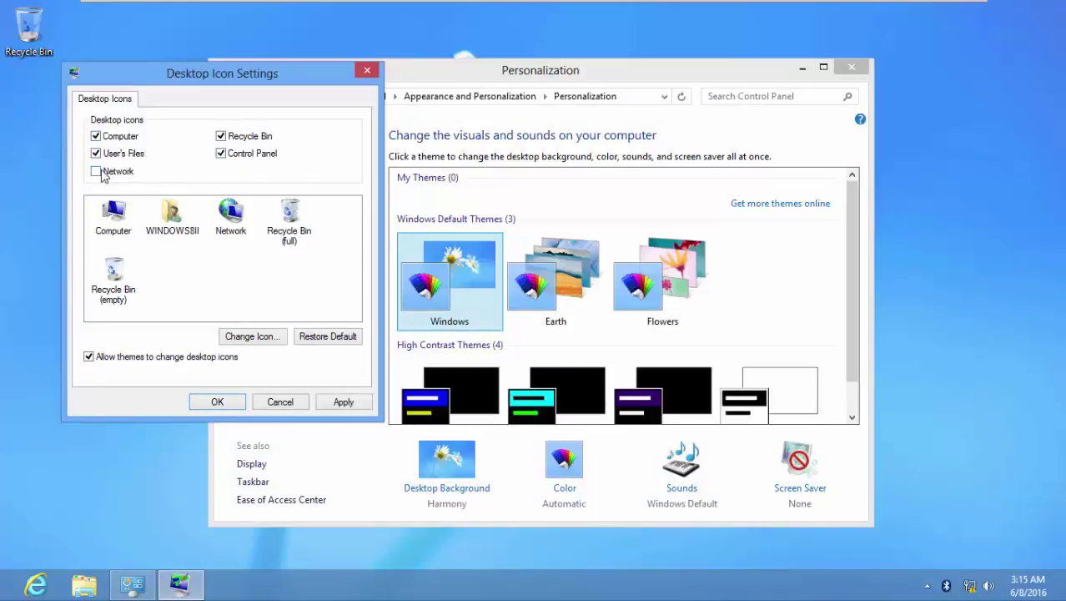
pyautogui.click(344, 402)
pyautogui.click(215, 402)
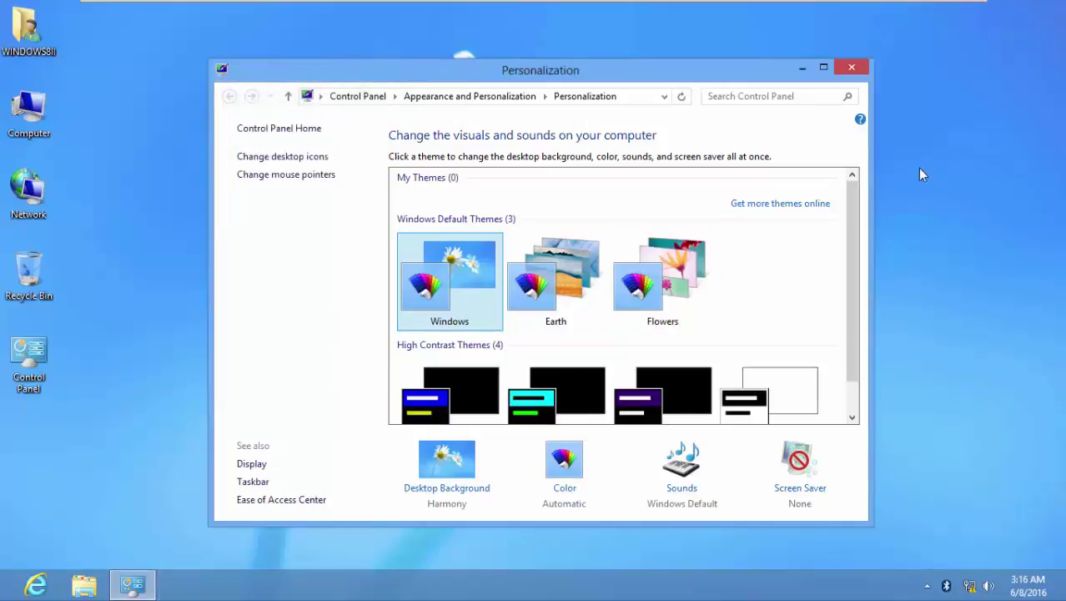
pyautogui.click(852, 72)
# - Refresh the desktop and check the existing drives in the Computer window
pyautogui.rightClick(567, 160)
pyautogui.click(631, 210)
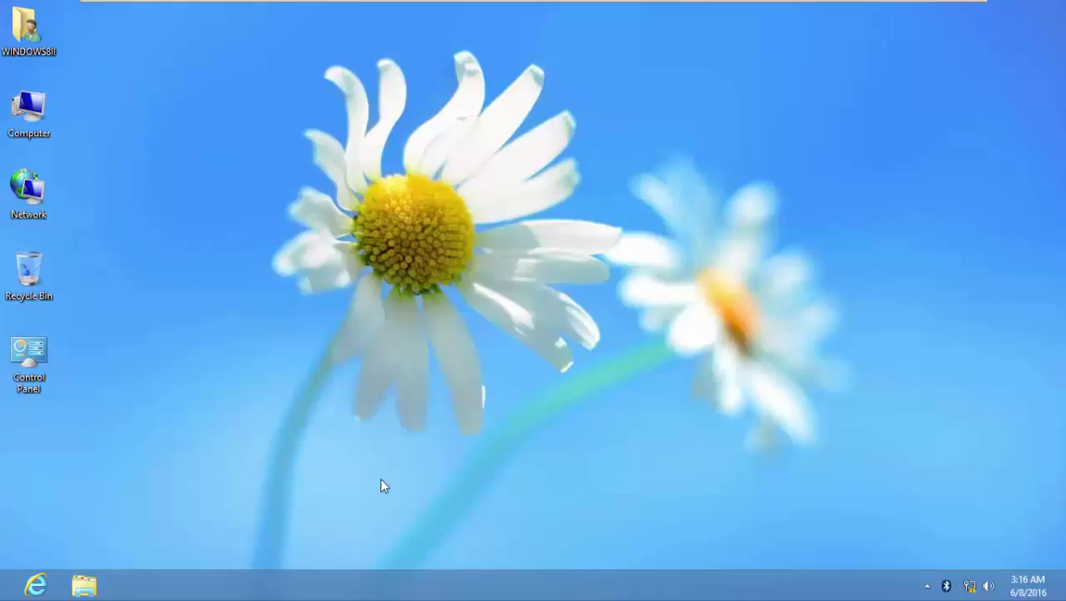
pyautogui.doubleClick(38, 108)
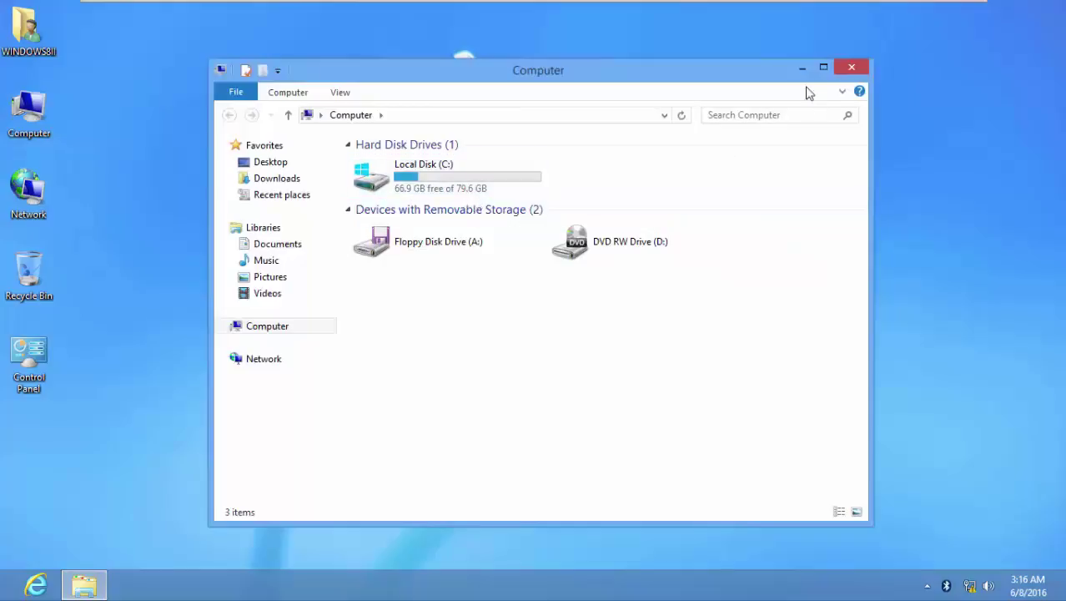
pyautogui.click(855, 65)
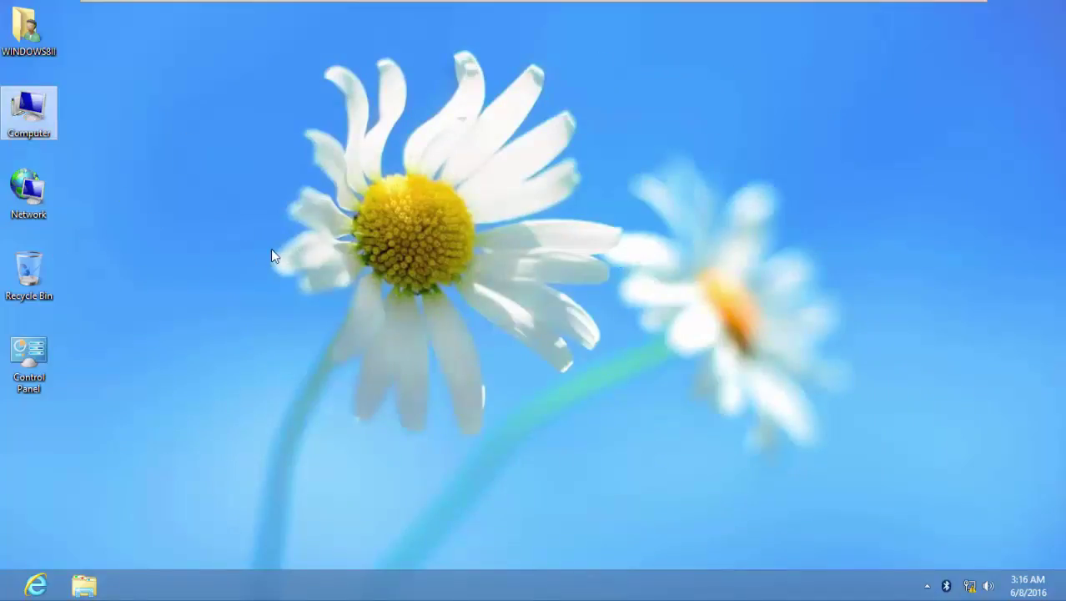
# - Leave full screen and open the Windows 8 II virtual machine's settings at its existing hard disk
pyautogui.moveTo(901, 13)
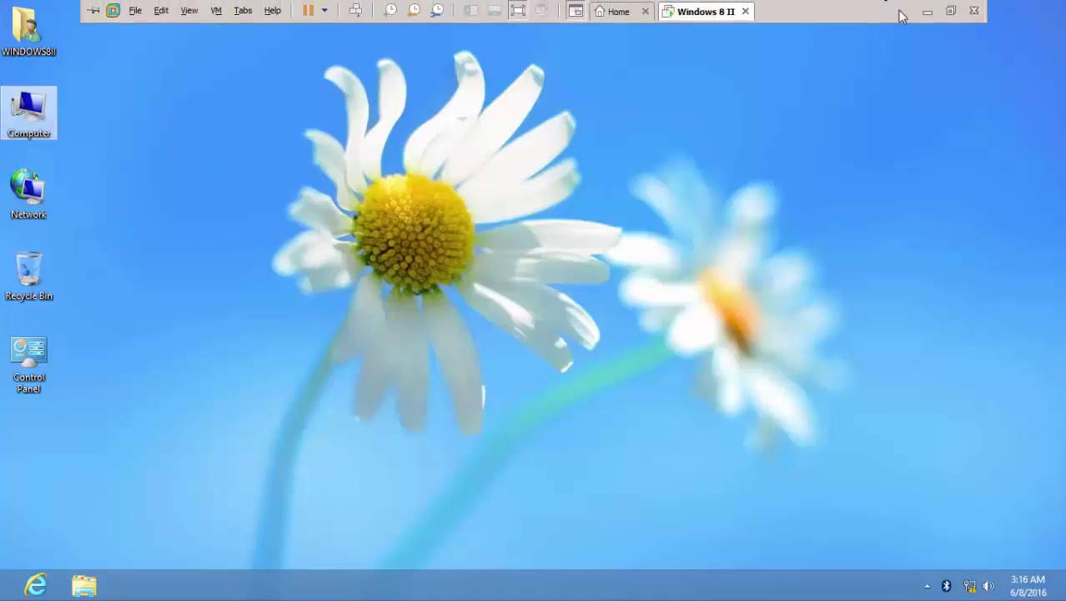
pyautogui.click(952, 12)
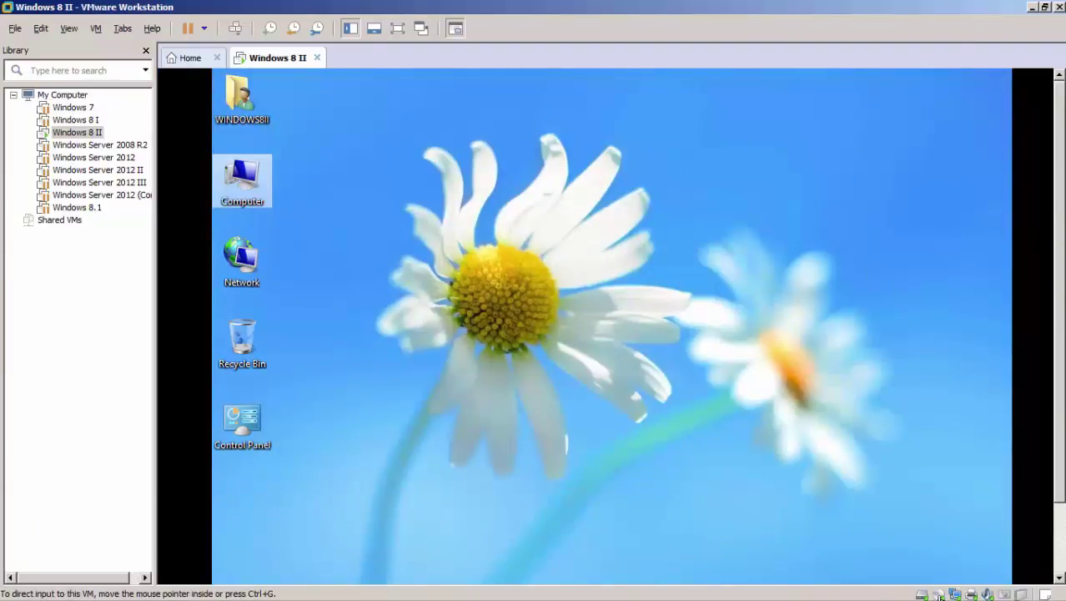
pyautogui.doubleClick(941, 594)
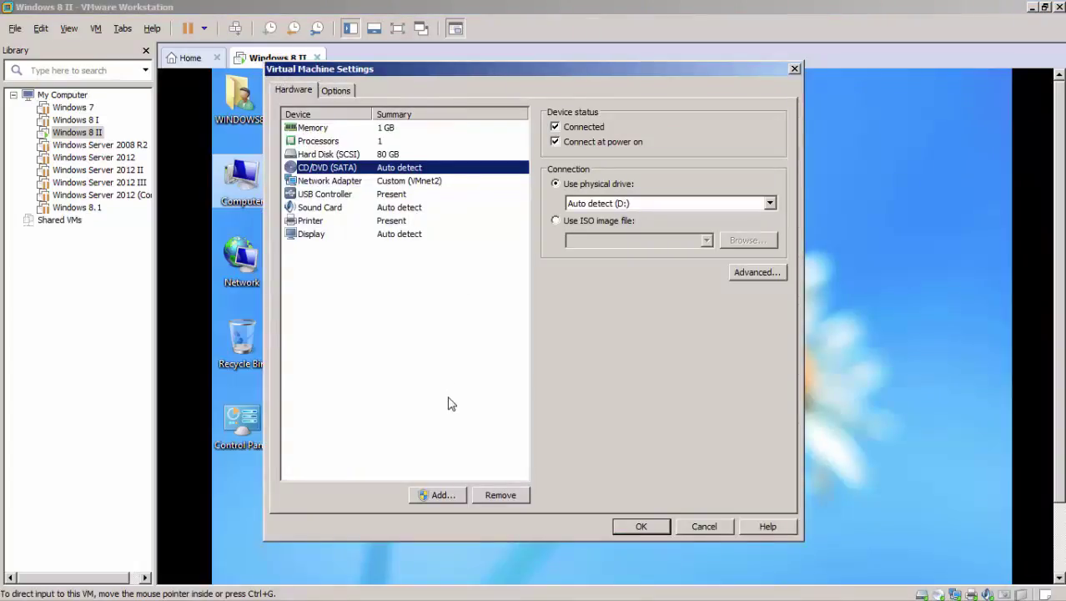
pyautogui.click(795, 69)
pyautogui.click(97, 29)
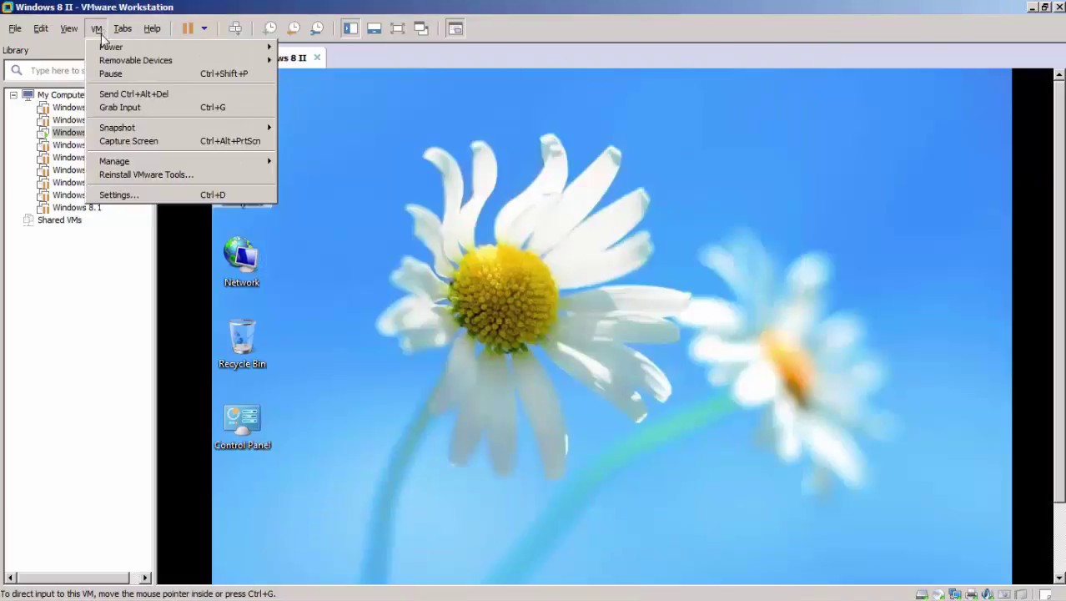
pyautogui.click(129, 197)
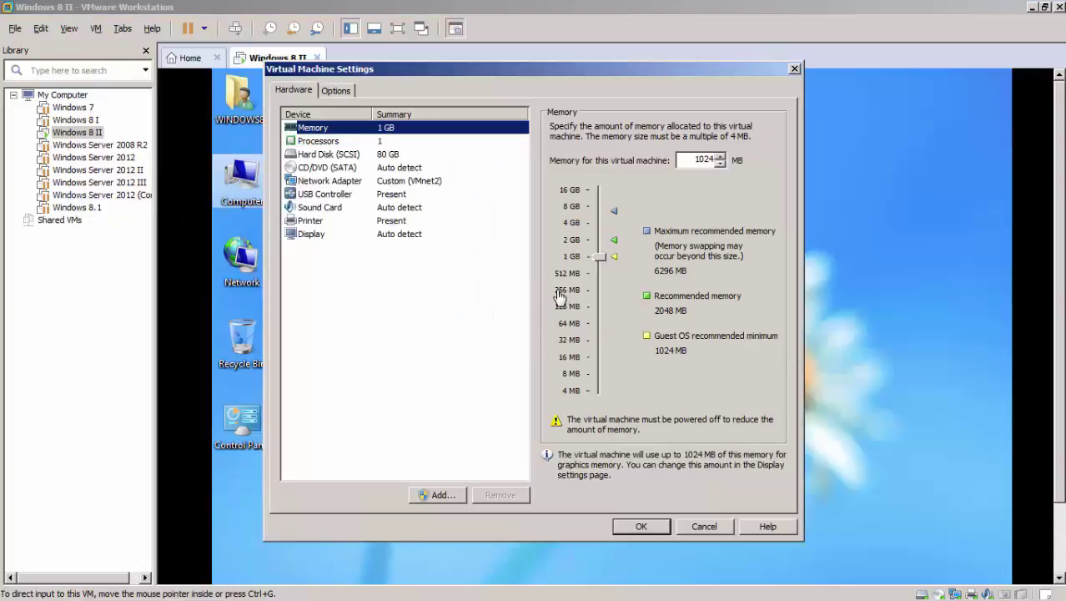
pyautogui.click(325, 155)
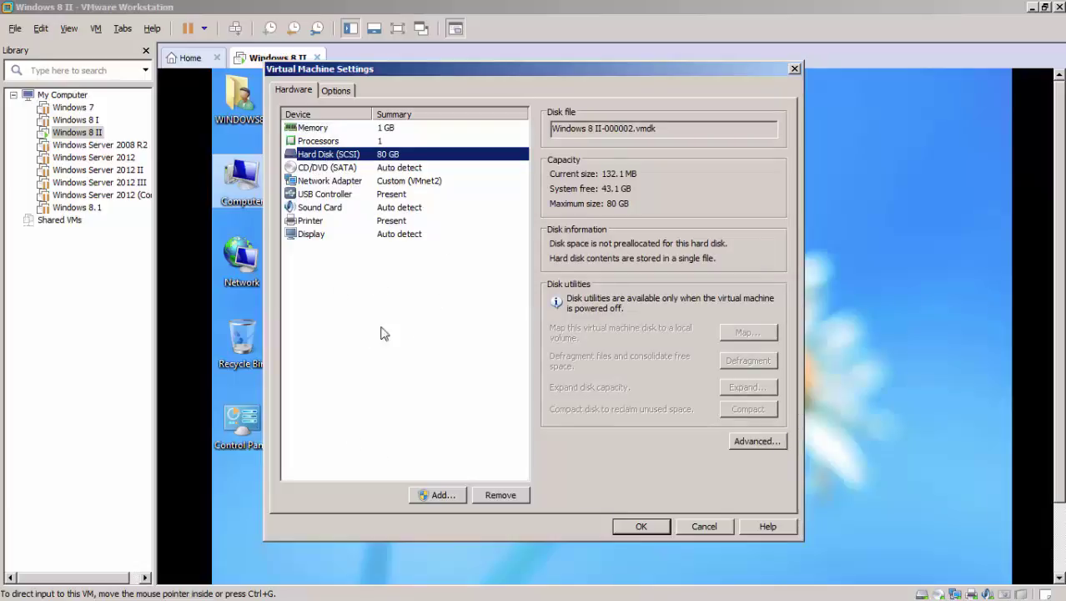
# - Add a new 60 GB SCSI virtual hard disk stored as a single file, allowing VMware administrator access
pyautogui.click(442, 496)
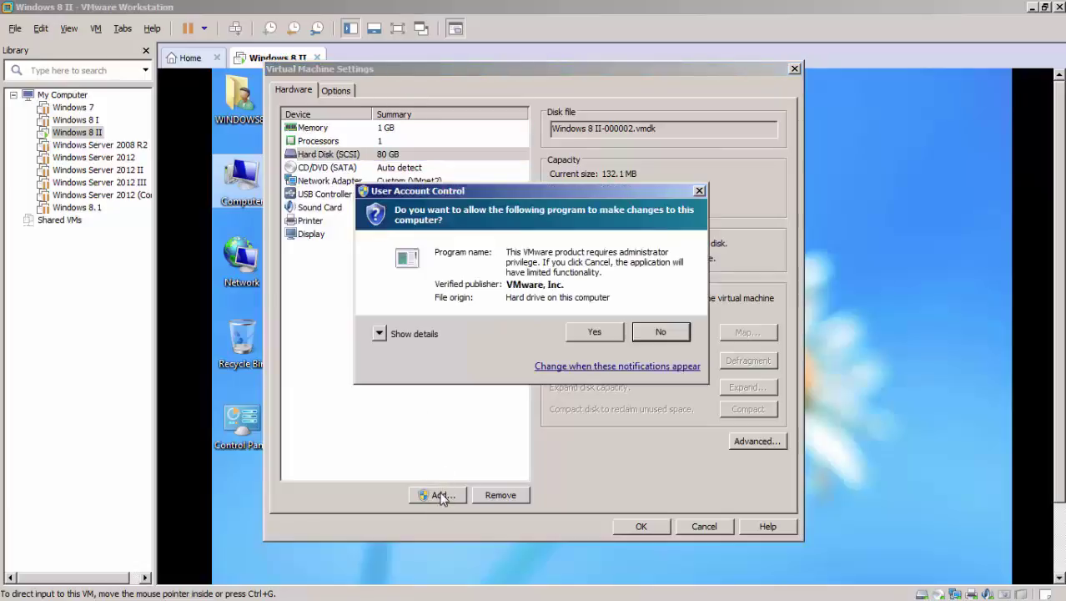
pyautogui.click(592, 333)
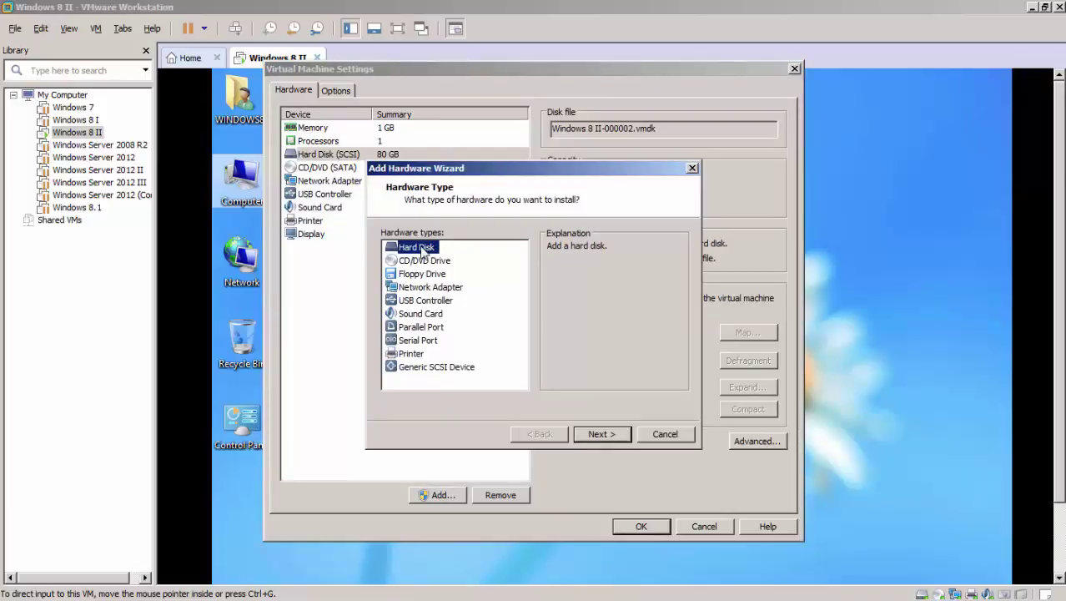
pyautogui.click(602, 435)
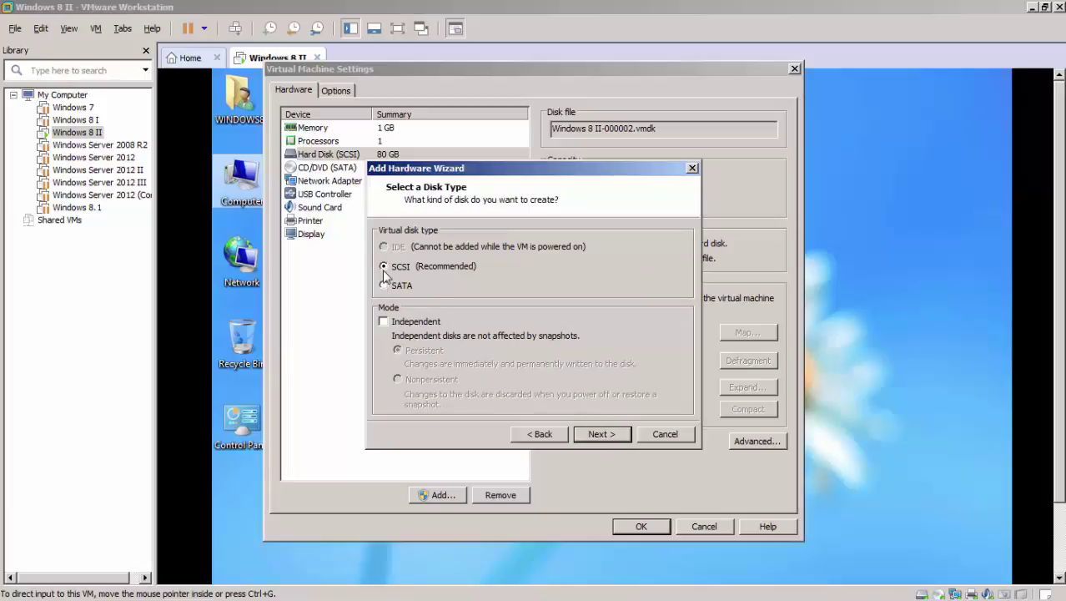
pyautogui.click(603, 435)
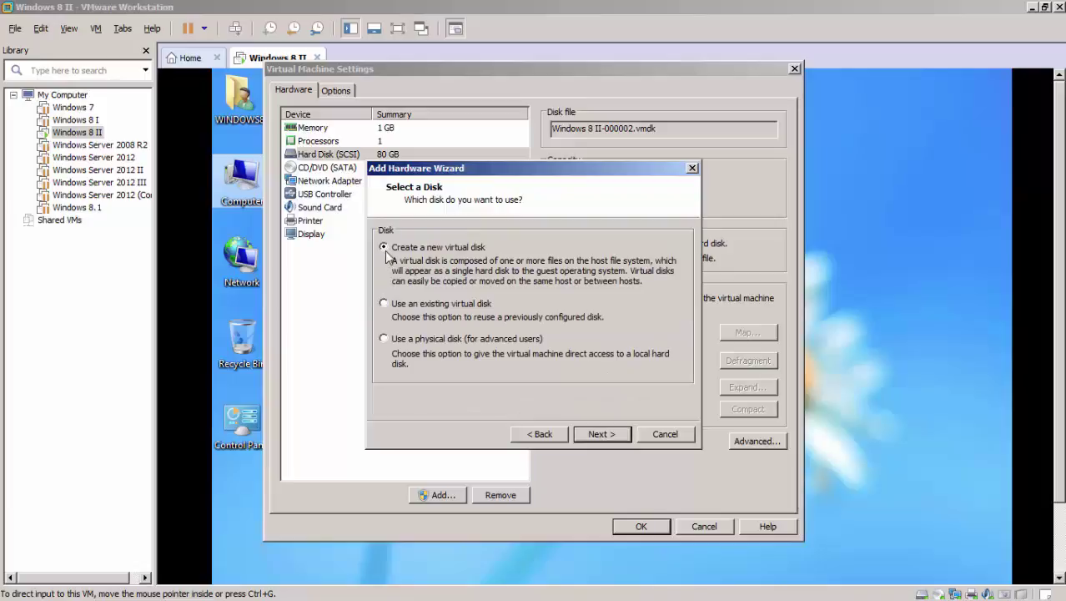
pyautogui.click(612, 438)
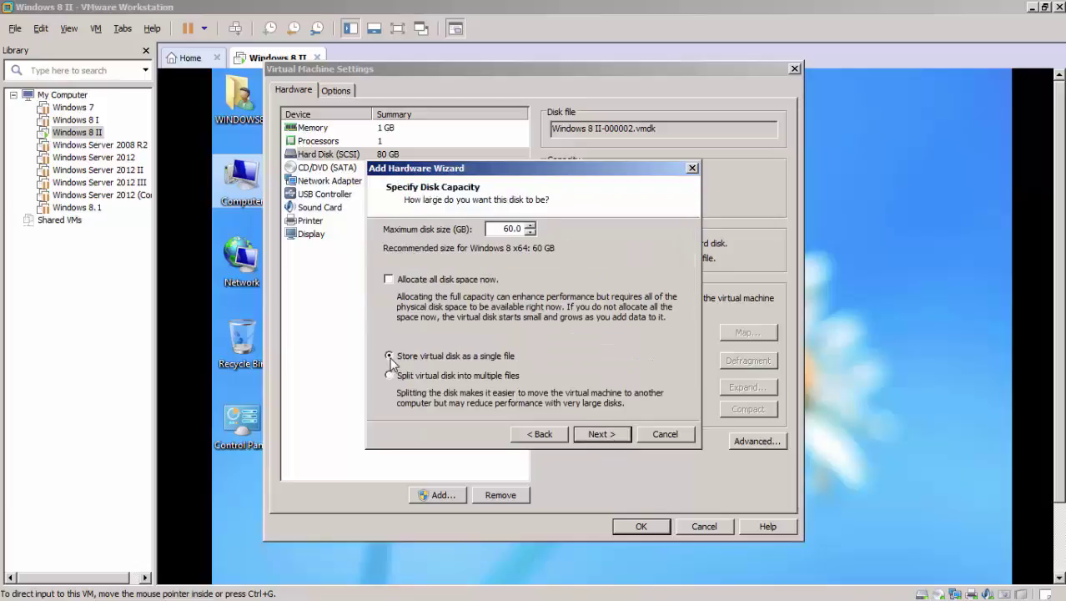
pyautogui.click(613, 439)
pyautogui.click(612, 439)
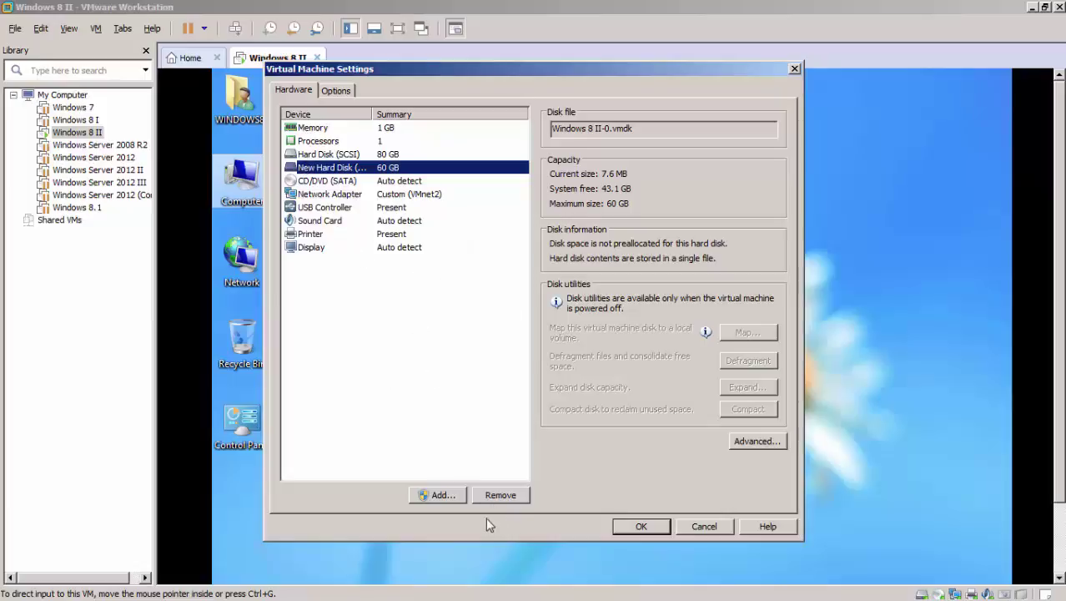
# - Add a second new 60 GB SCSI virtual disk, stored as a single file named Windows 8 II-1.vmdk
pyautogui.click(438, 495)
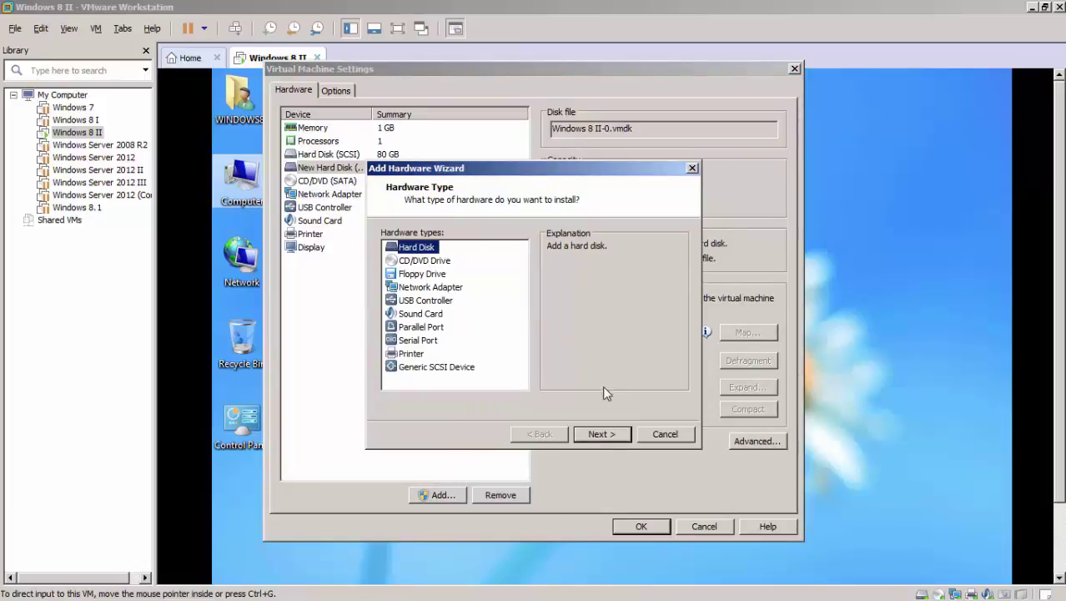
pyautogui.click(601, 434)
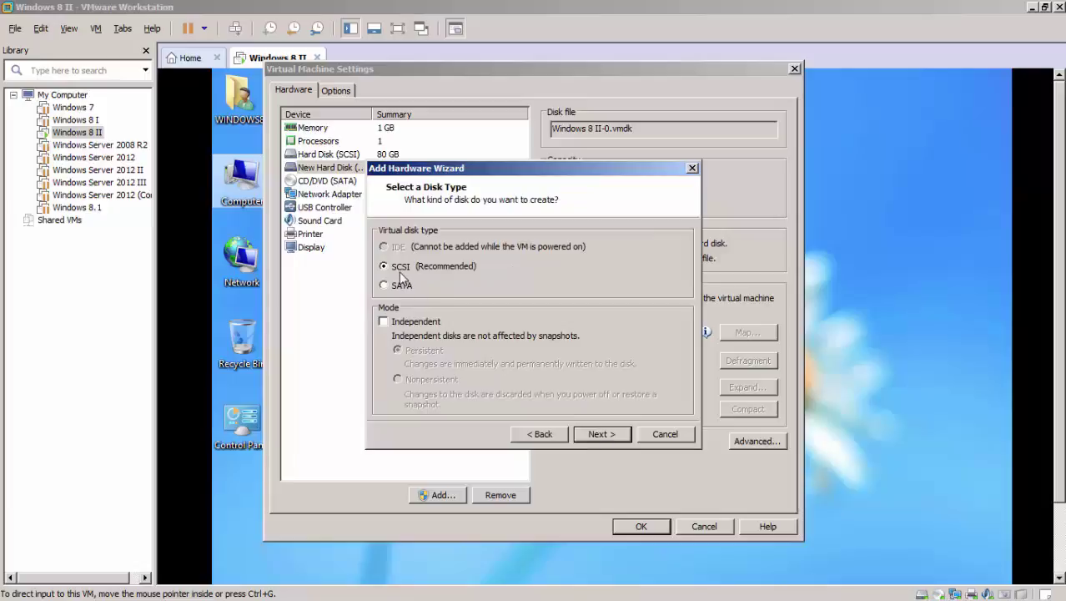
pyautogui.click(613, 436)
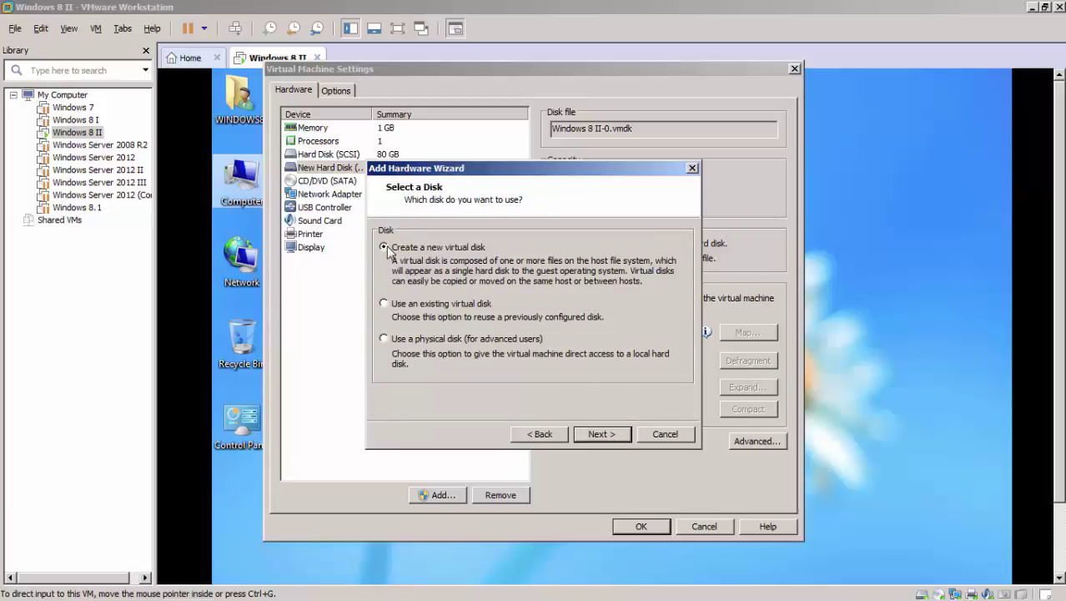
pyautogui.click(602, 435)
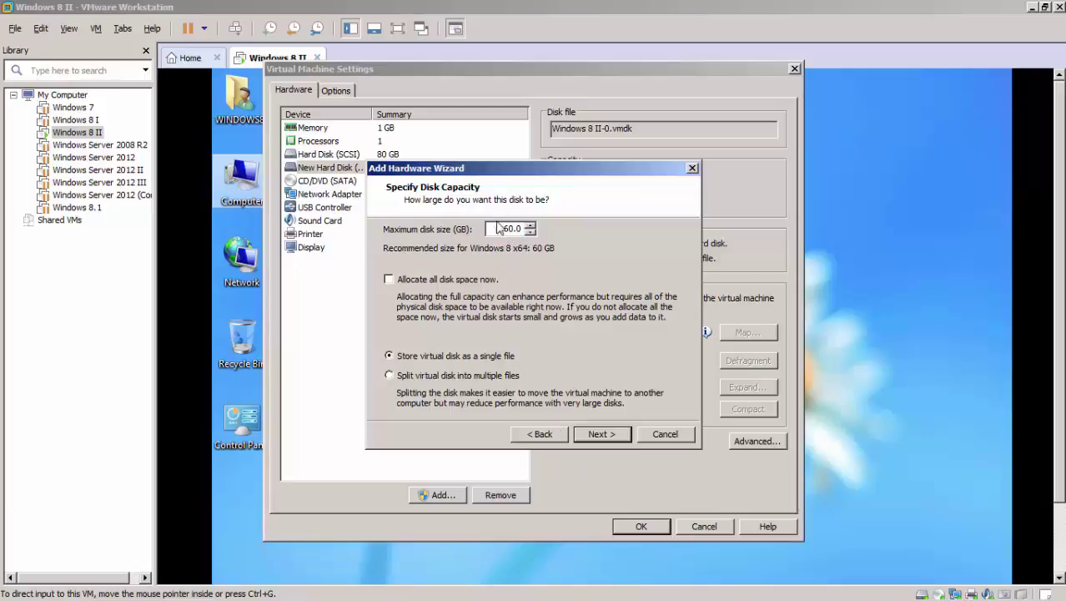
pyautogui.click(613, 438)
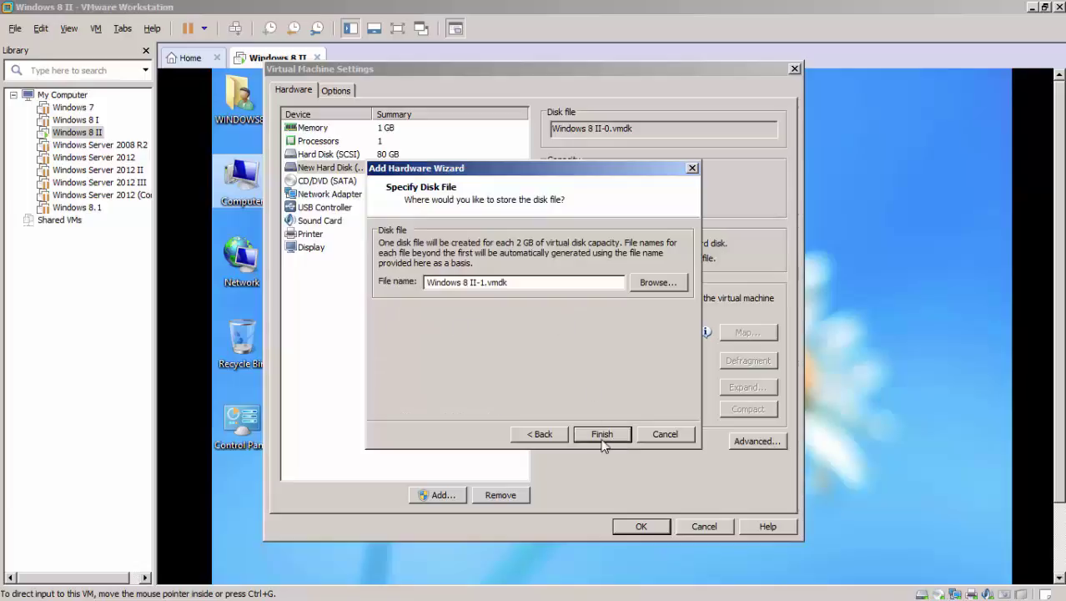
pyautogui.click(604, 442)
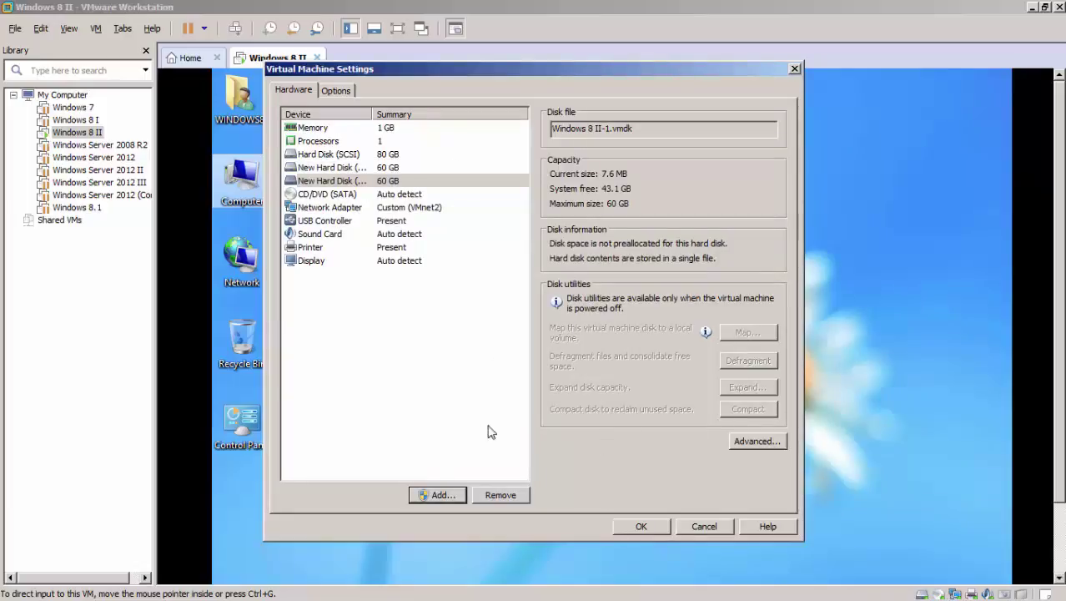
# - Add a third new 60 GB SCSI virtual disk, choosing to store it as a single file
pyautogui.click(436, 496)
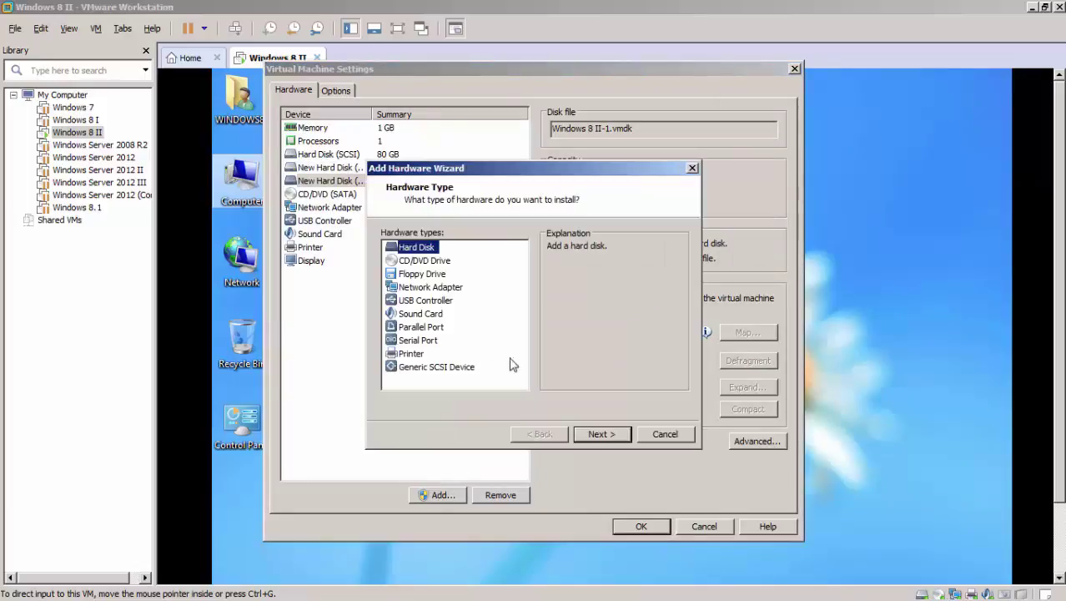
pyautogui.click(601, 435)
pyautogui.click(601, 435)
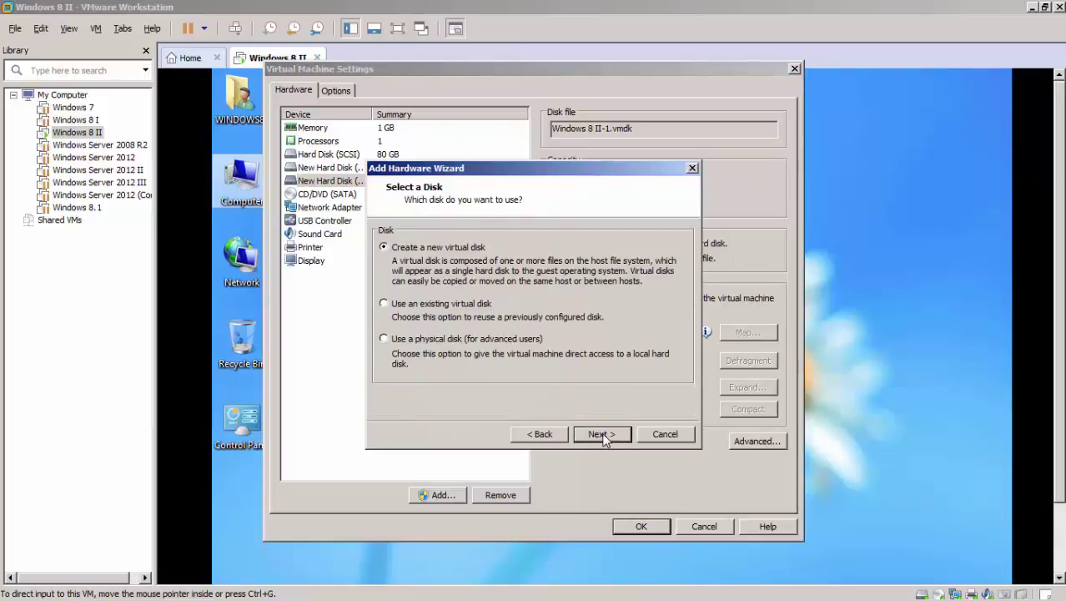
pyautogui.click(603, 435)
pyautogui.click(410, 356)
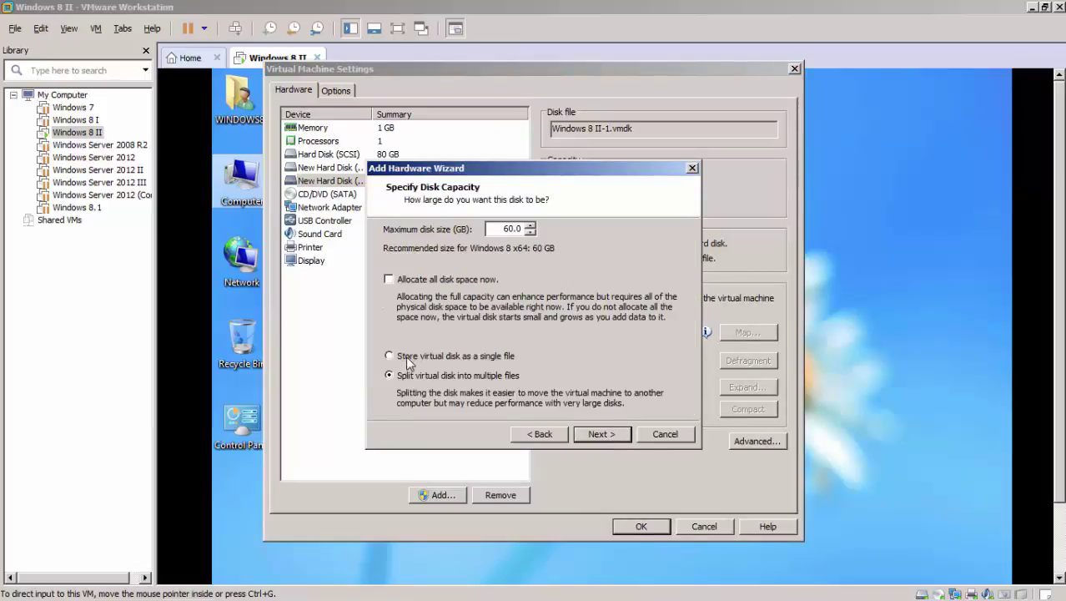
pyautogui.click(596, 435)
pyautogui.click(599, 435)
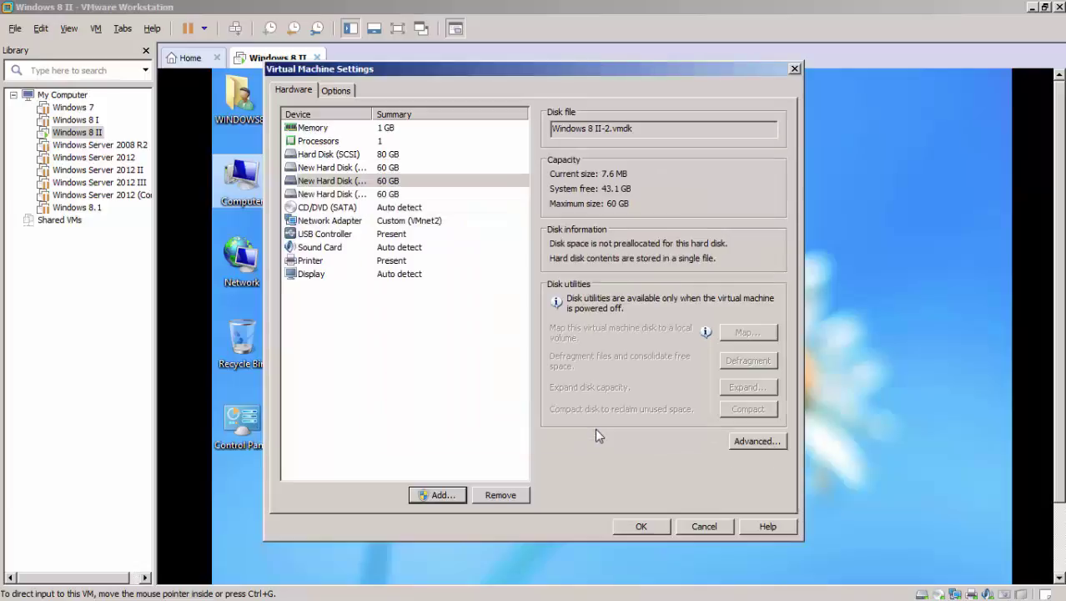
# - Add a fourth new 60 GB SCSI virtual disk, stored as a single file named Windows 8 II-3.vmdk
pyautogui.click(434, 498)
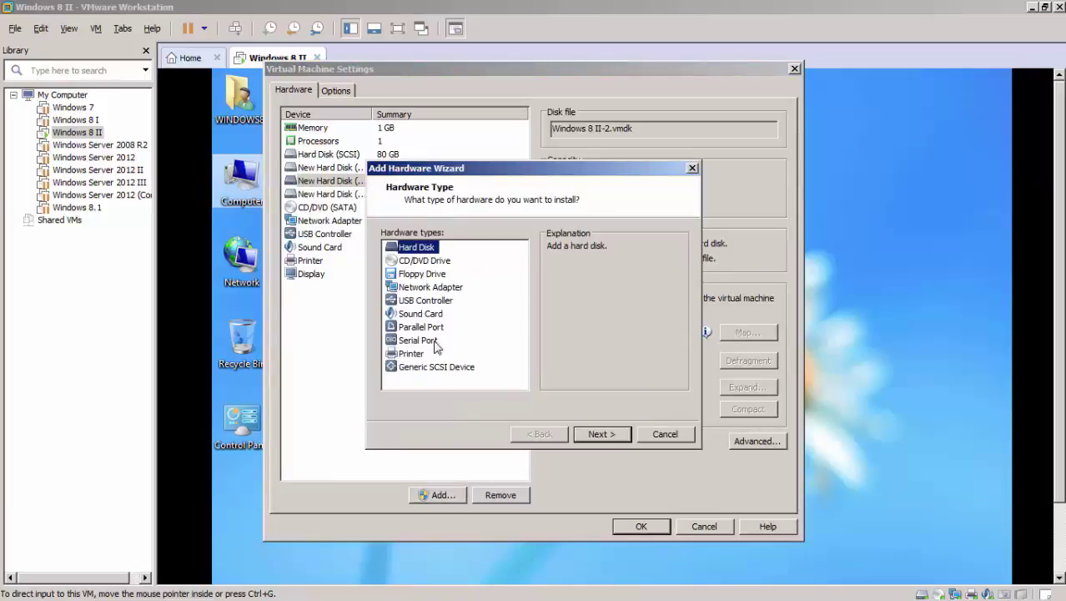
pyautogui.click(606, 436)
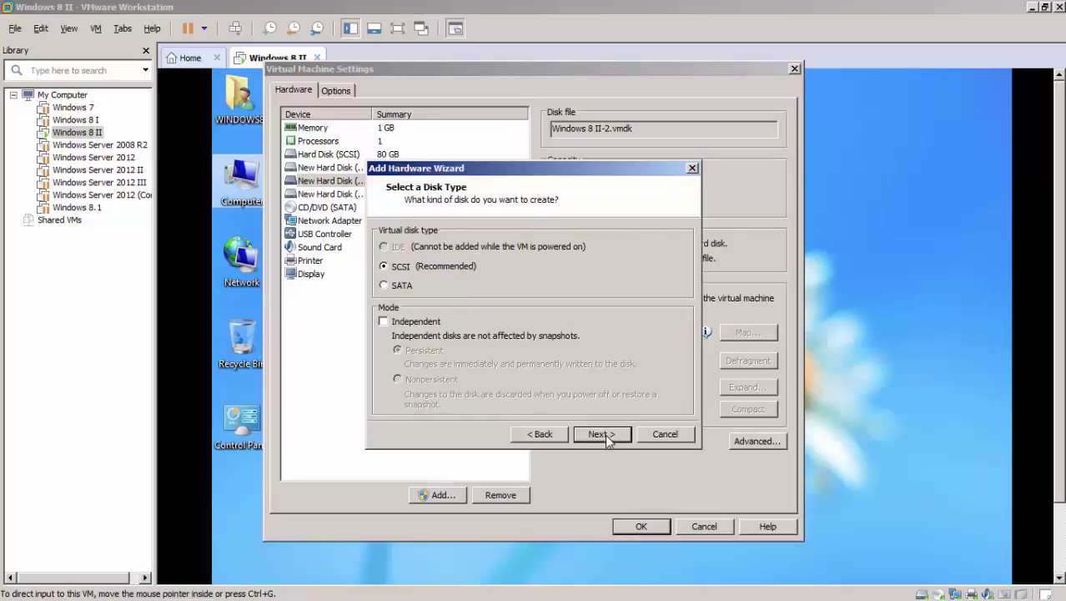
pyautogui.click(606, 436)
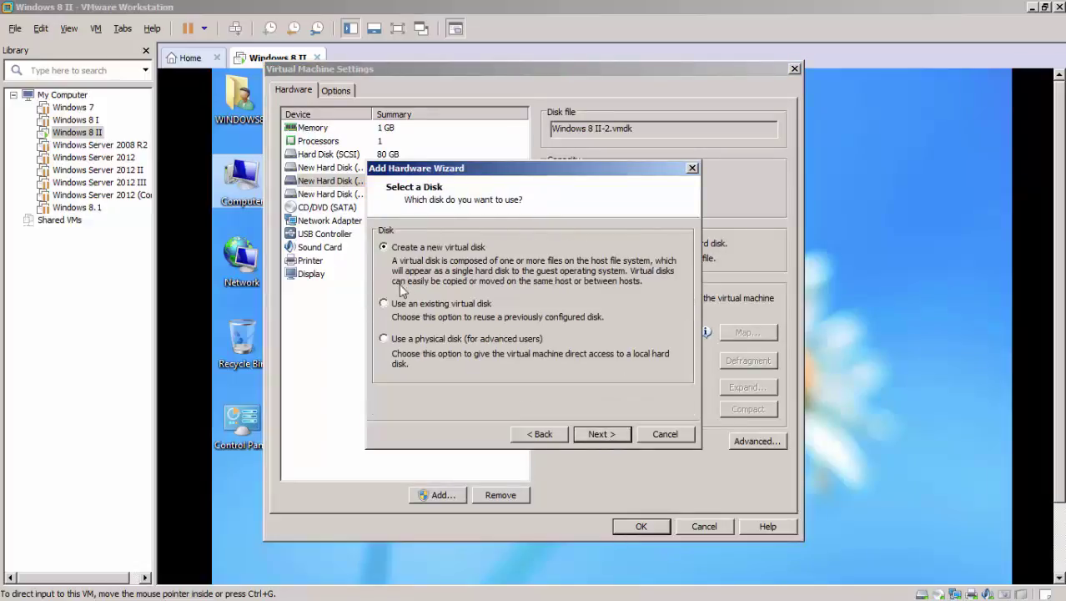
pyautogui.click(595, 436)
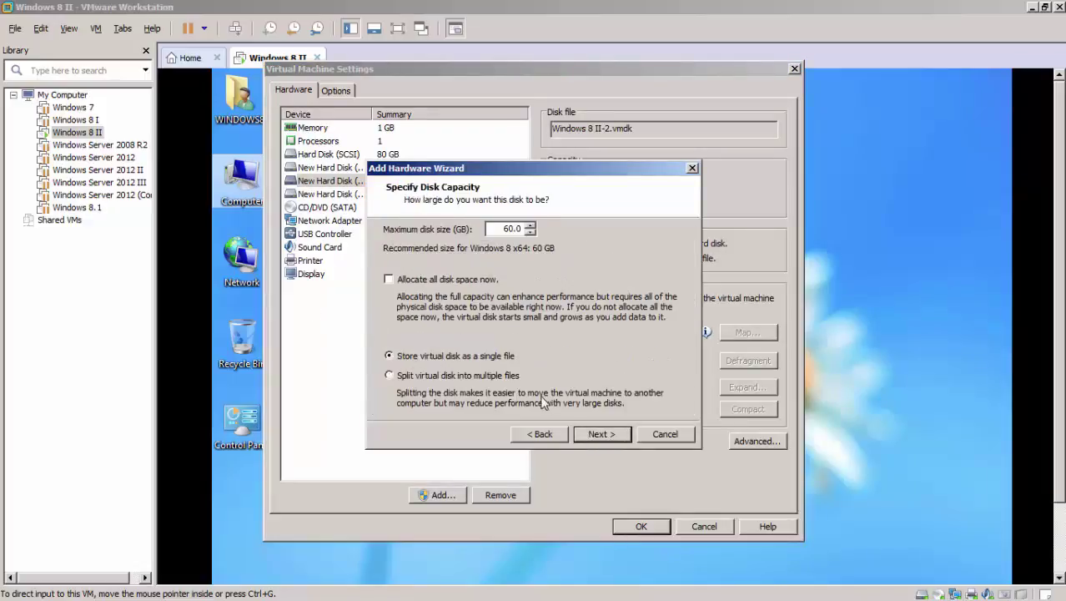
pyautogui.click(604, 433)
pyautogui.click(608, 434)
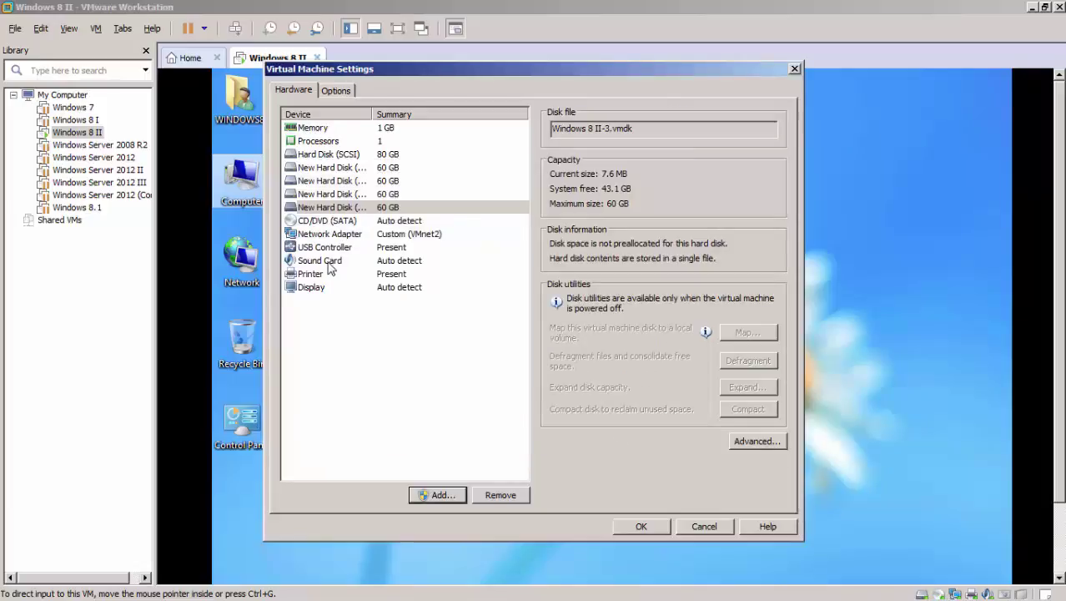
# - Add a fifth new 60 GB SCSI virtual disk, split into multiple files and named Windows 8 II-4.vmdk
pyautogui.click(451, 494)
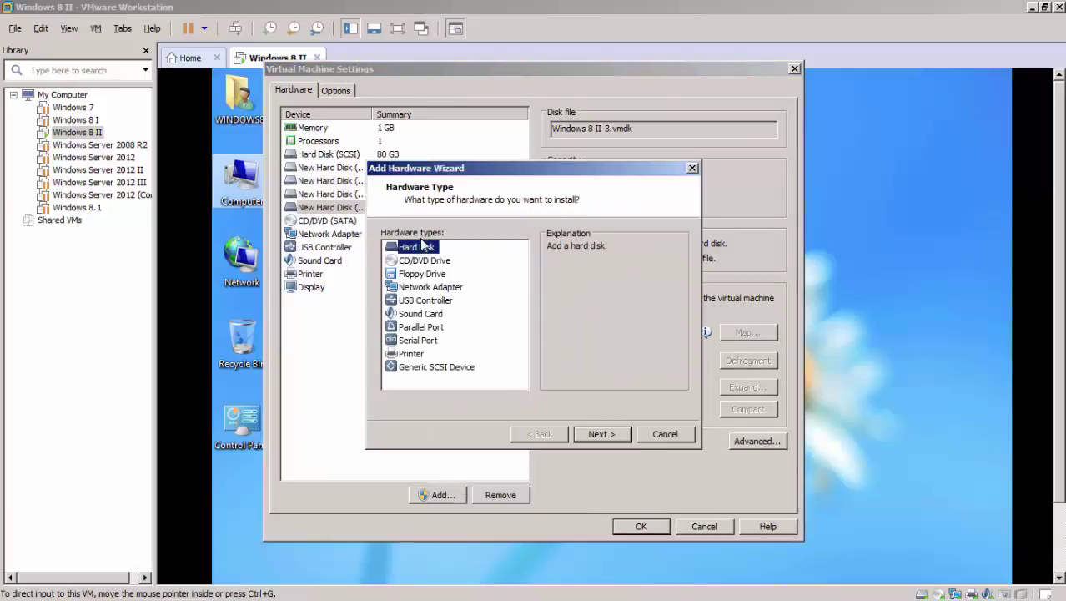
pyautogui.click(599, 434)
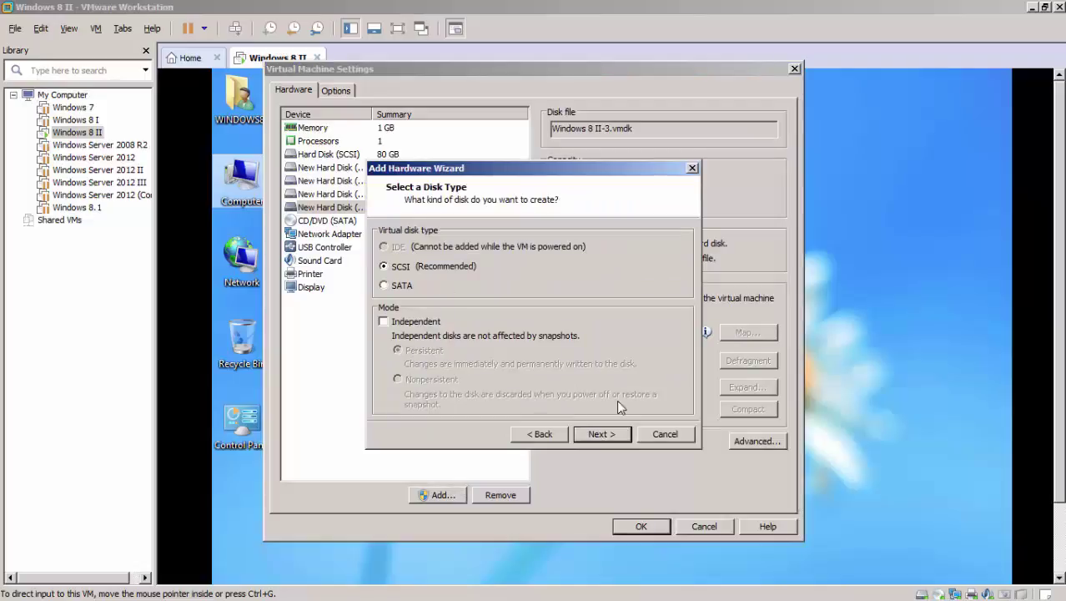
pyautogui.click(604, 434)
pyautogui.click(613, 443)
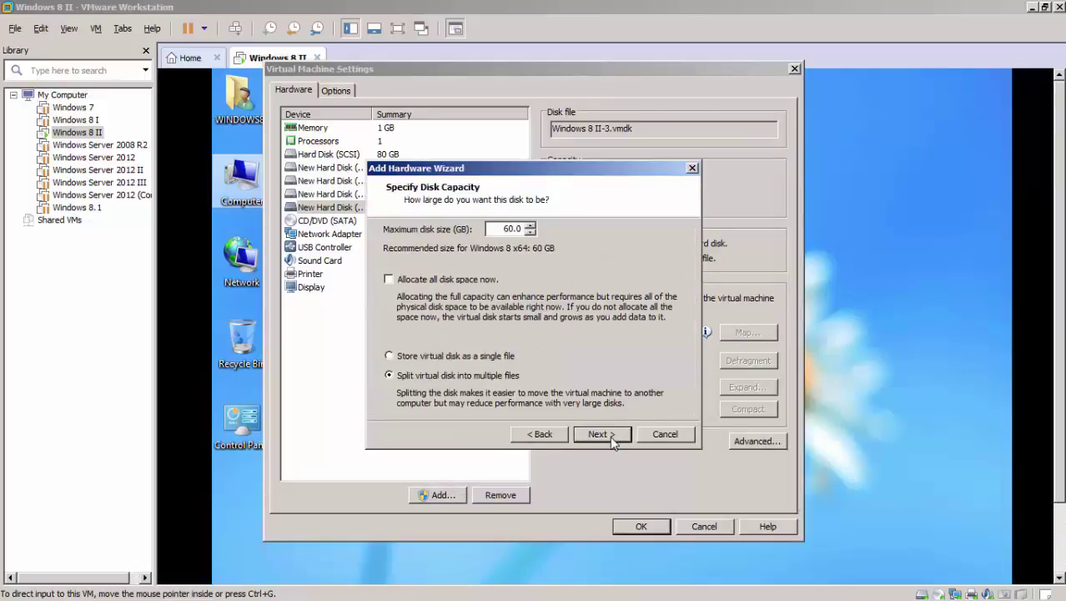
pyautogui.click(602, 434)
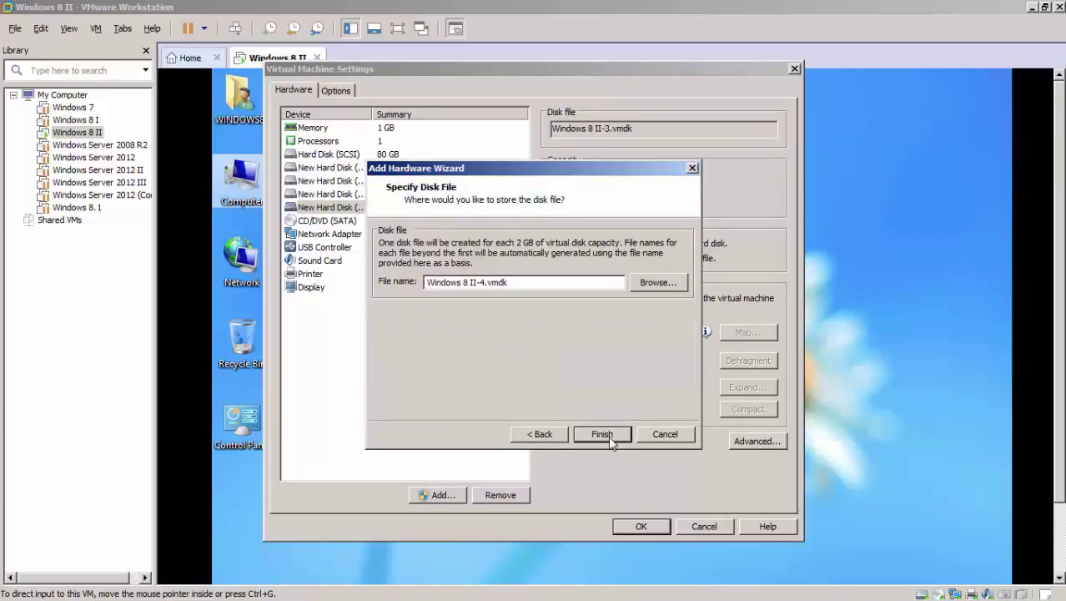
pyautogui.click(610, 439)
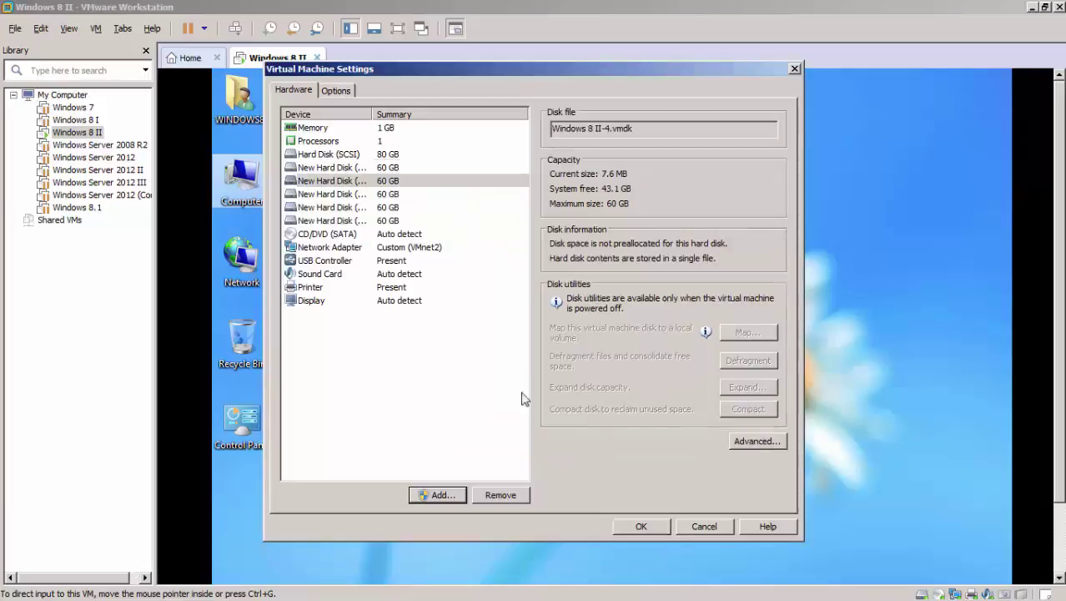
# - Add a sixth new 60 GB virtual disk, split into multiple files and named Windows 8 II-5.vmdk
pyautogui.click(443, 496)
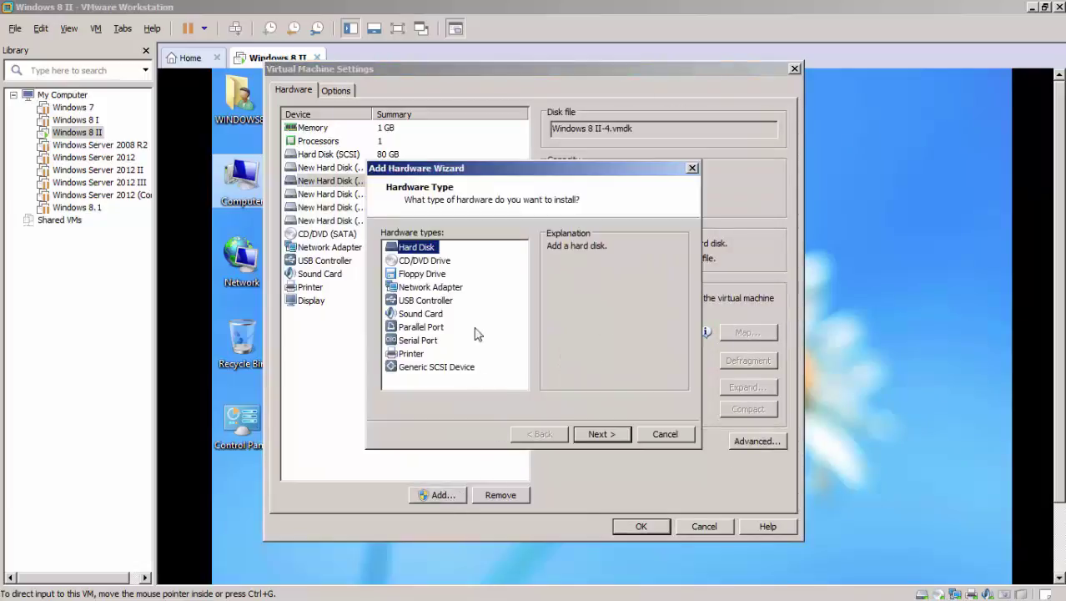
pyautogui.click(602, 435)
pyautogui.click(602, 435)
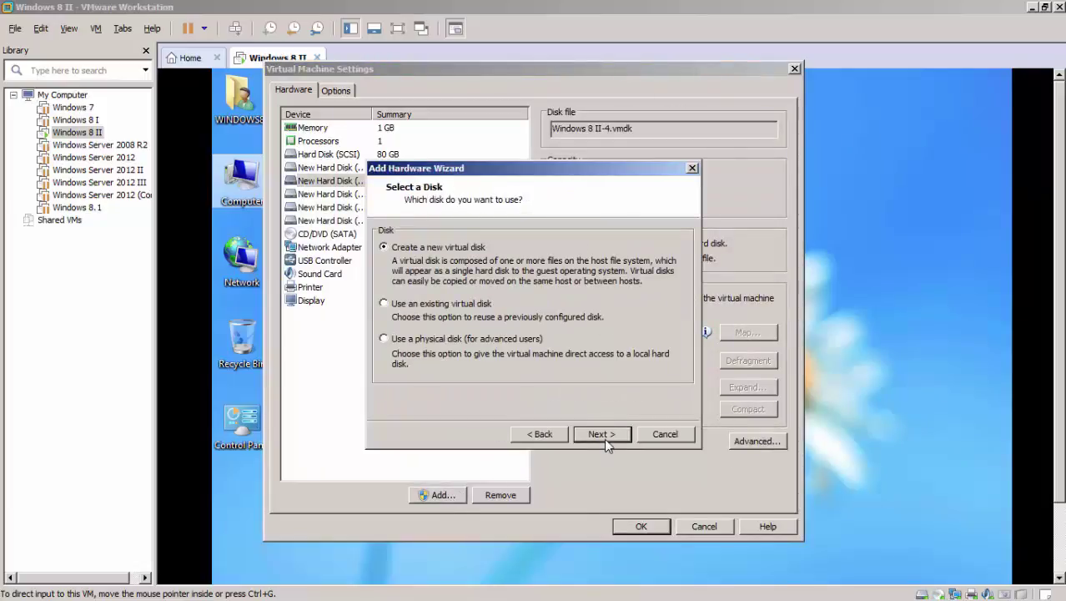
pyautogui.click(602, 435)
pyautogui.click(602, 434)
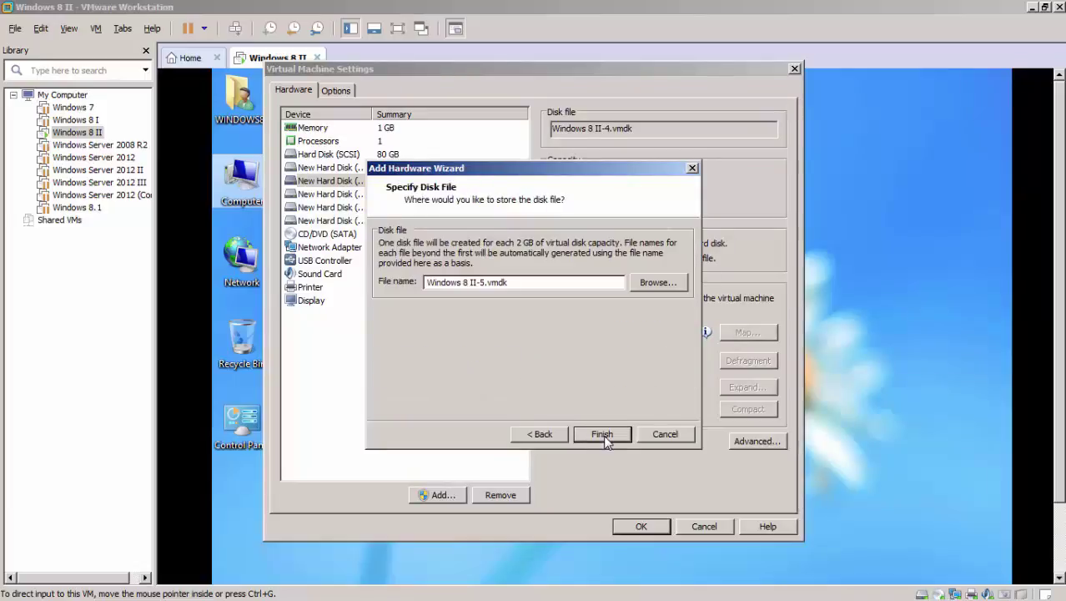
pyautogui.click(603, 434)
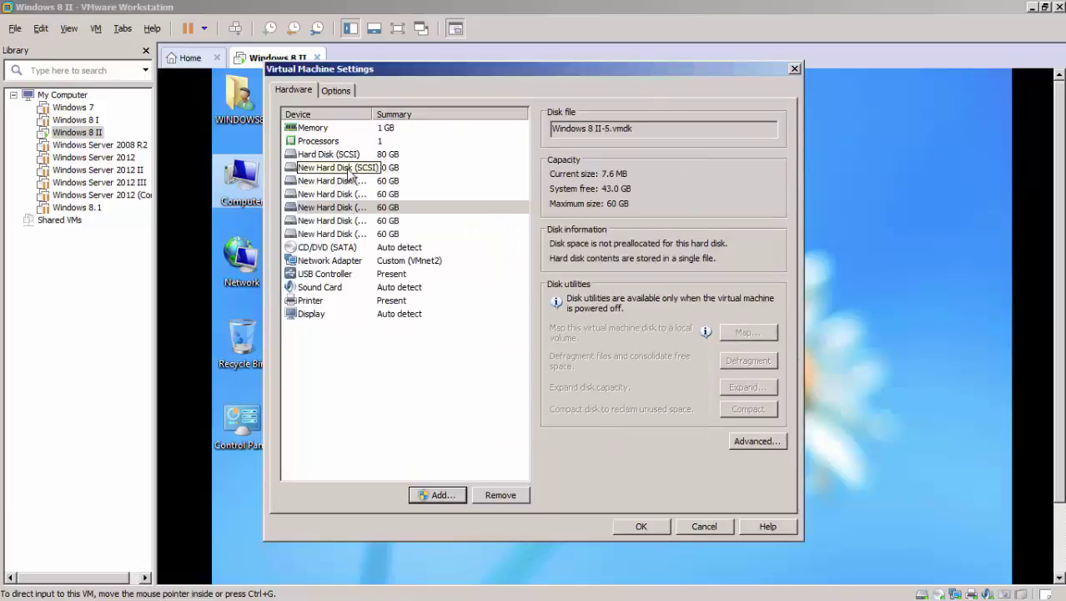
# - Go through the new hard disks in the device list and apply the virtual machine settings
pyautogui.click(350, 171)
pyautogui.click(352, 182)
pyautogui.click(354, 195)
pyautogui.press('Down')
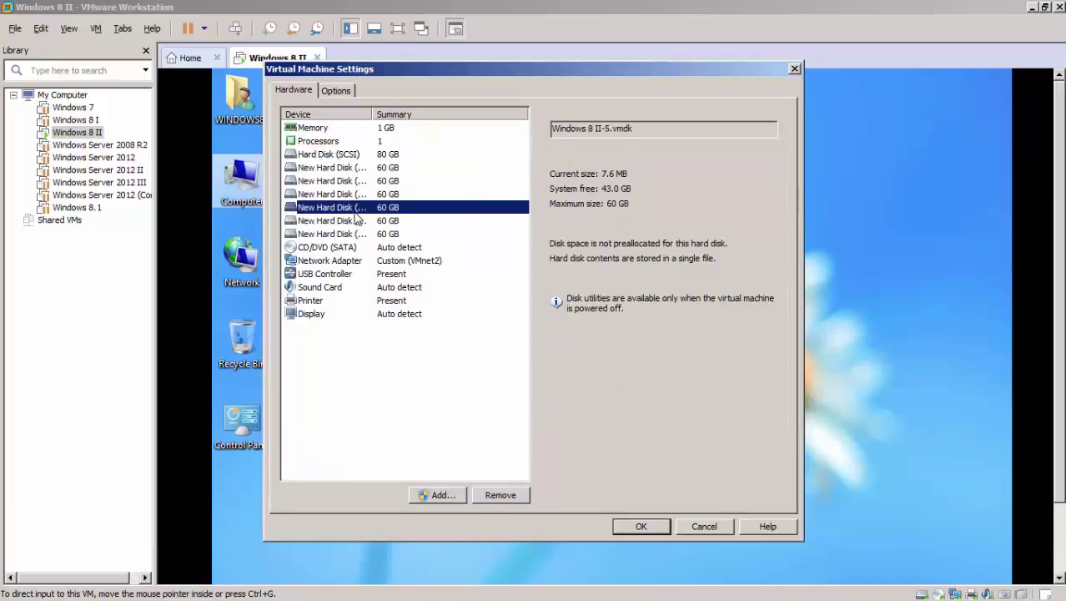
pyautogui.press('Down')
pyautogui.press('Down')
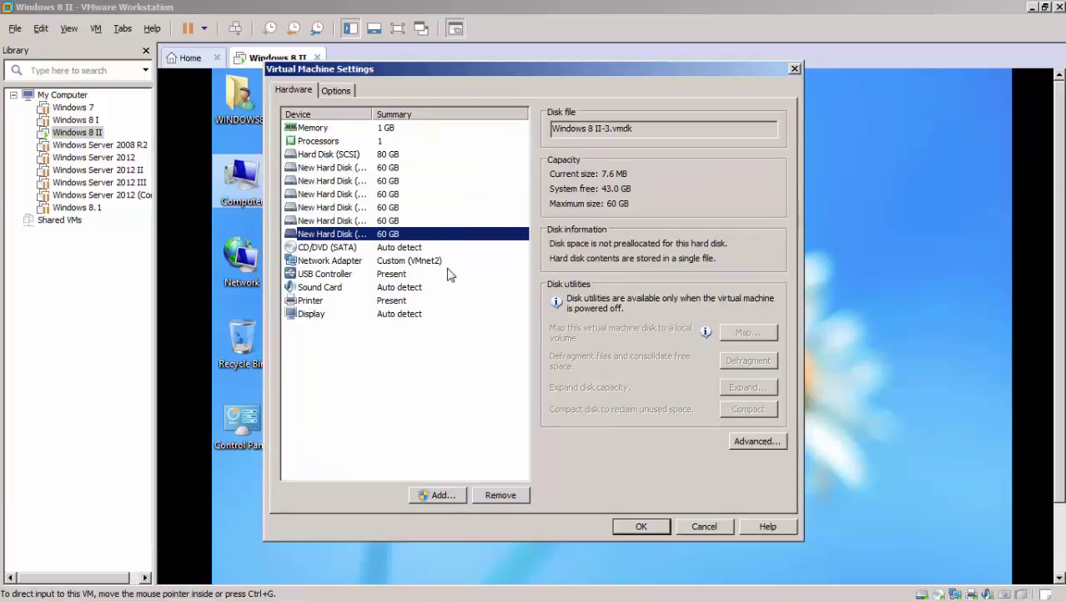
pyautogui.click(644, 526)
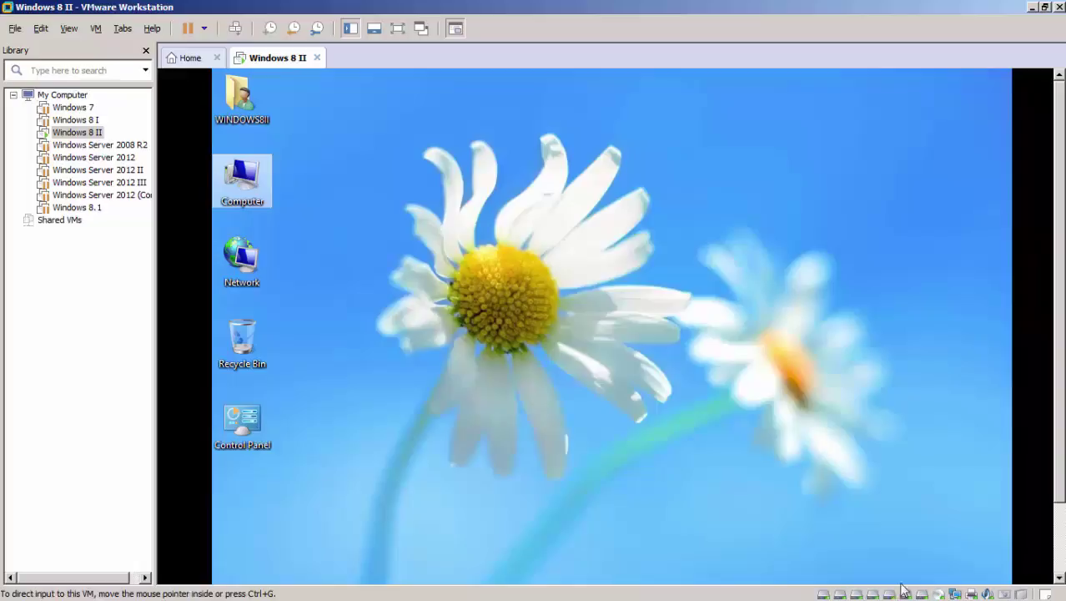
# - Return the virtual machine to full screen and open Disk Management in the guest's Computer Management console
pyautogui.click(399, 30)
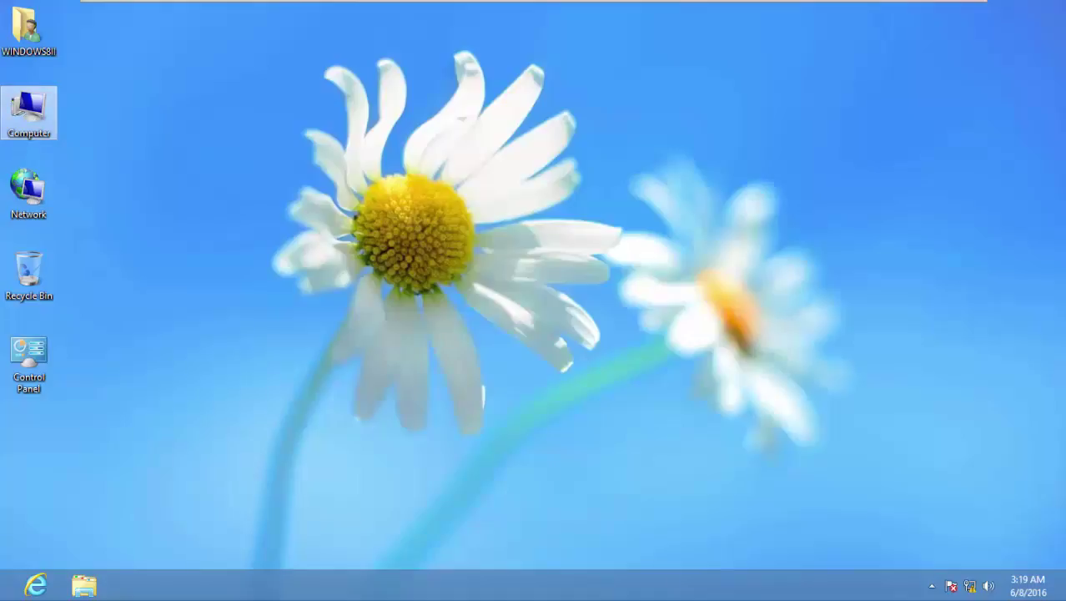
pyautogui.rightClick(25, 112)
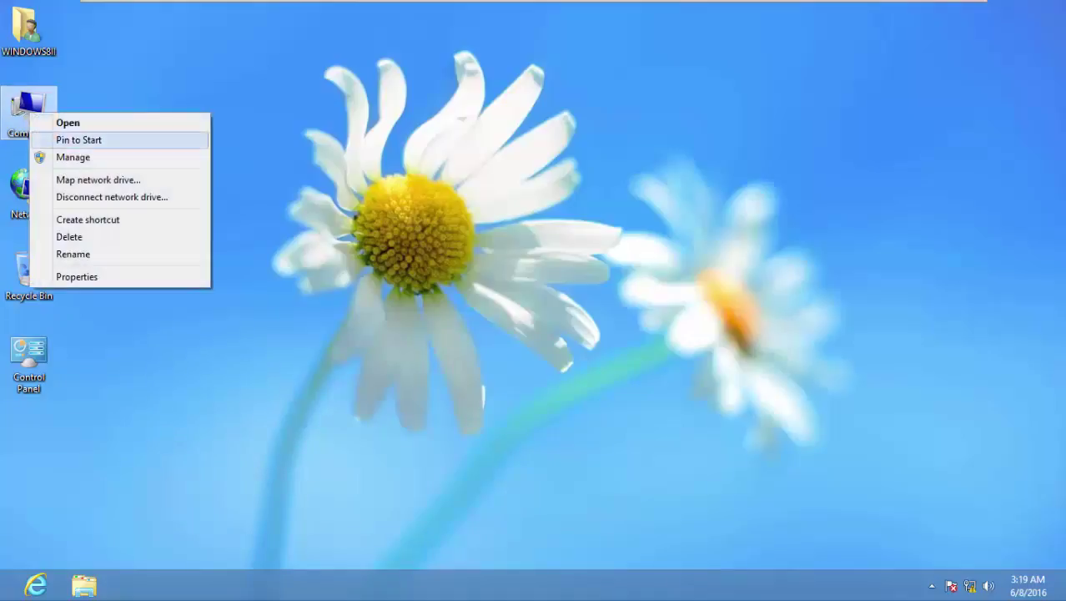
pyautogui.click(62, 158)
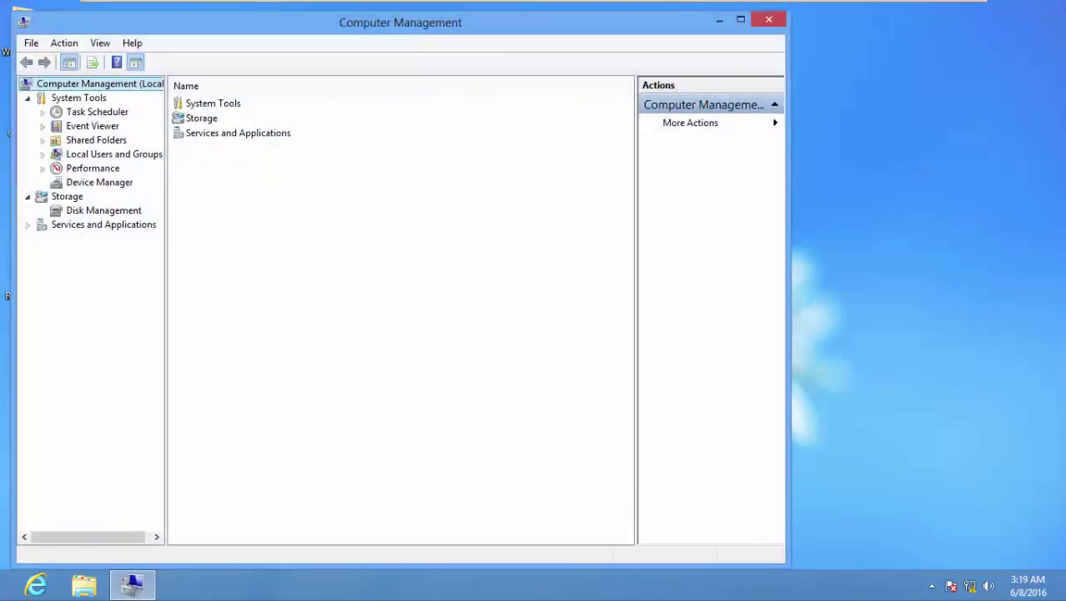
pyautogui.moveTo(348, 24); pyautogui.dragTo(476, 25)
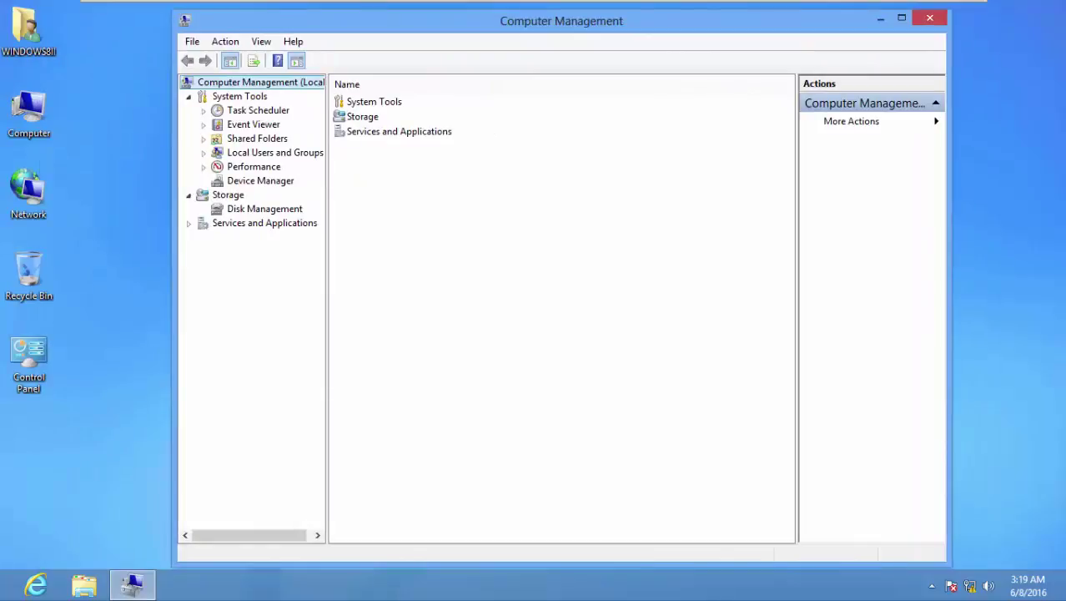
pyautogui.click(265, 209)
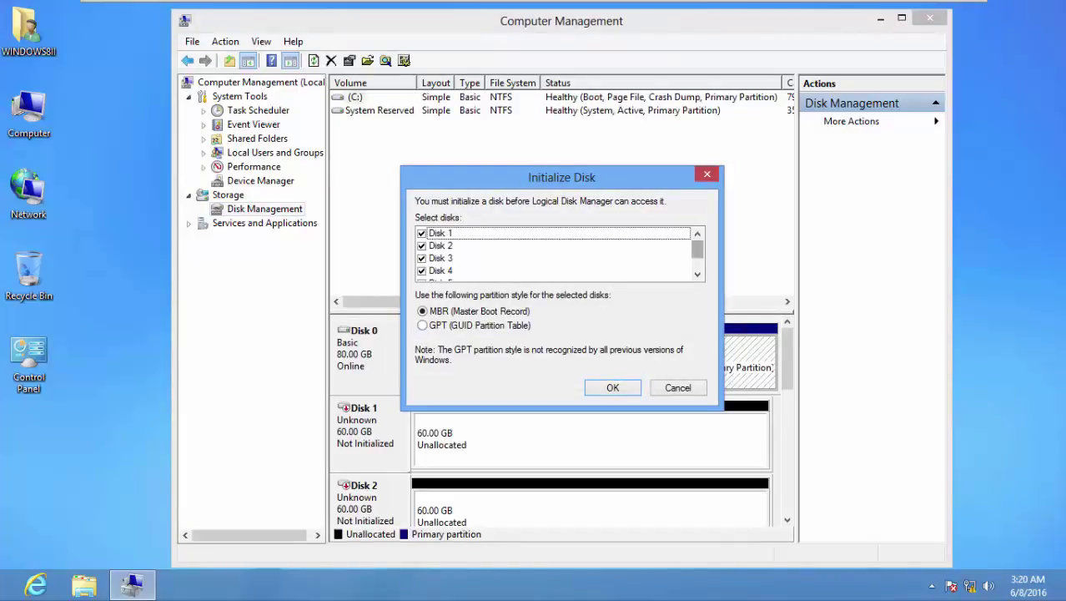
# - Check the disks offered for initialization, dismiss the Initialize Disk dialog and maximize Computer Management
pyautogui.scroll(-2, 559, 255)
pyautogui.scroll(2, 559, 254)
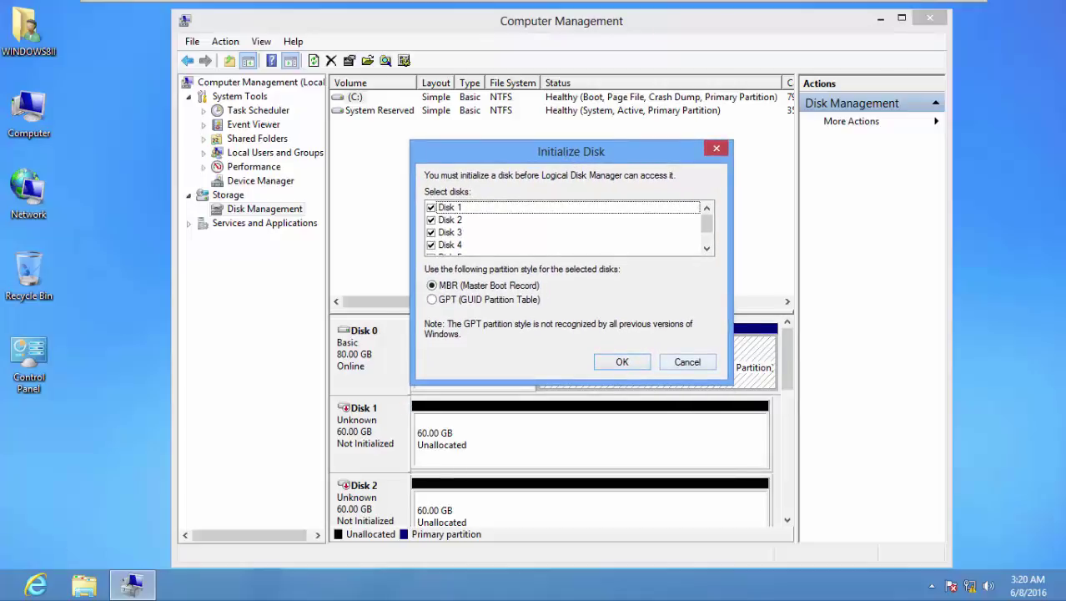
pyautogui.press('Escape')
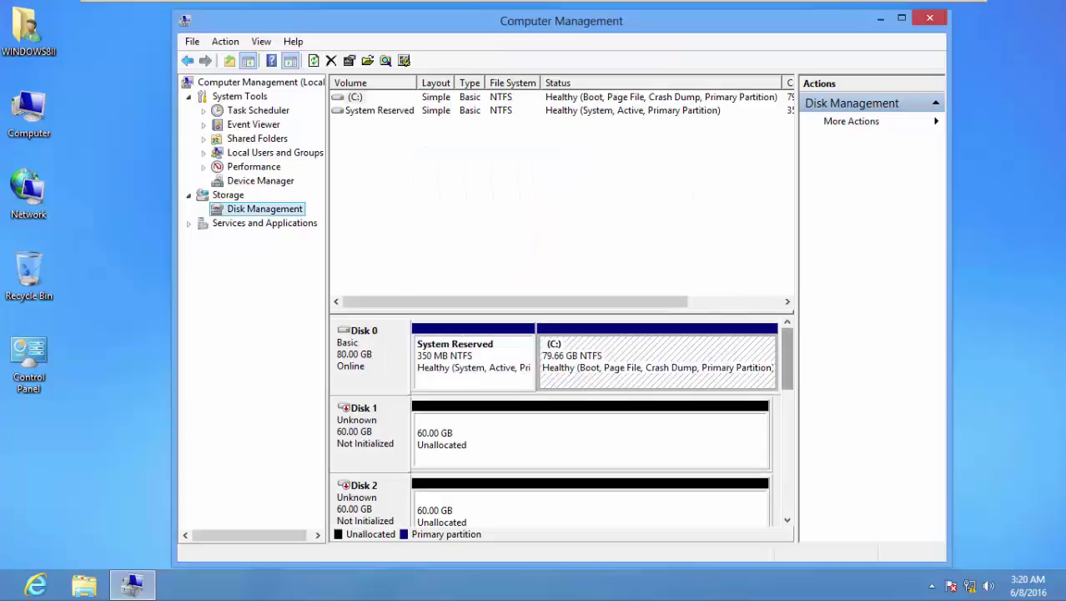
pyautogui.click(902, 18)
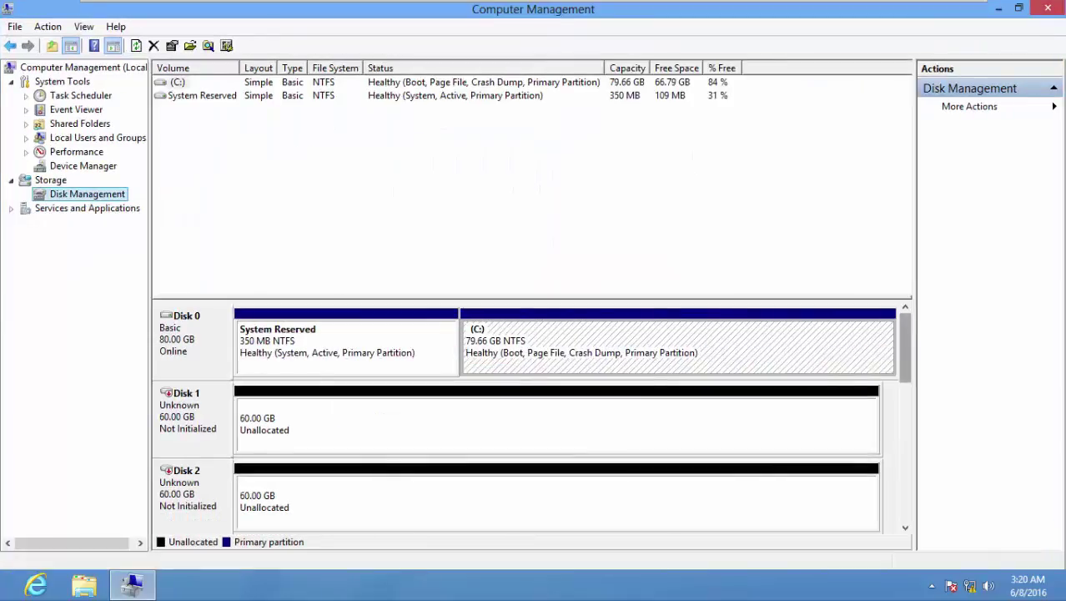
# - Look through the disks in the graphical view and check the volume options offered for Disk 1's unallocated space
pyautogui.click(676, 342)
pyautogui.scroll(-8, 526, 418)
pyautogui.scroll(2, 525, 417)
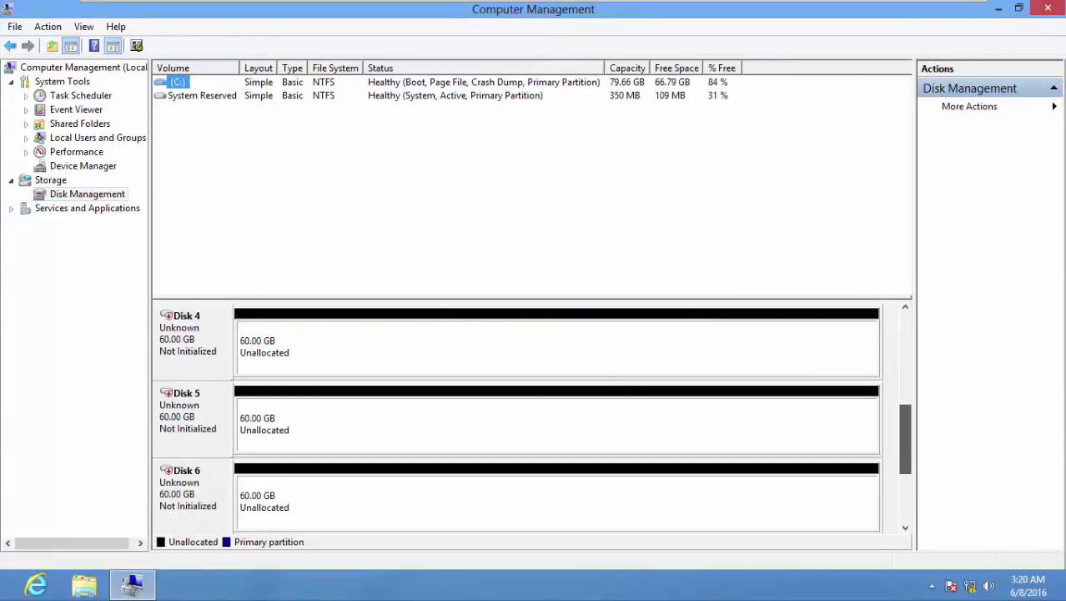
pyautogui.scroll(3, 526, 417)
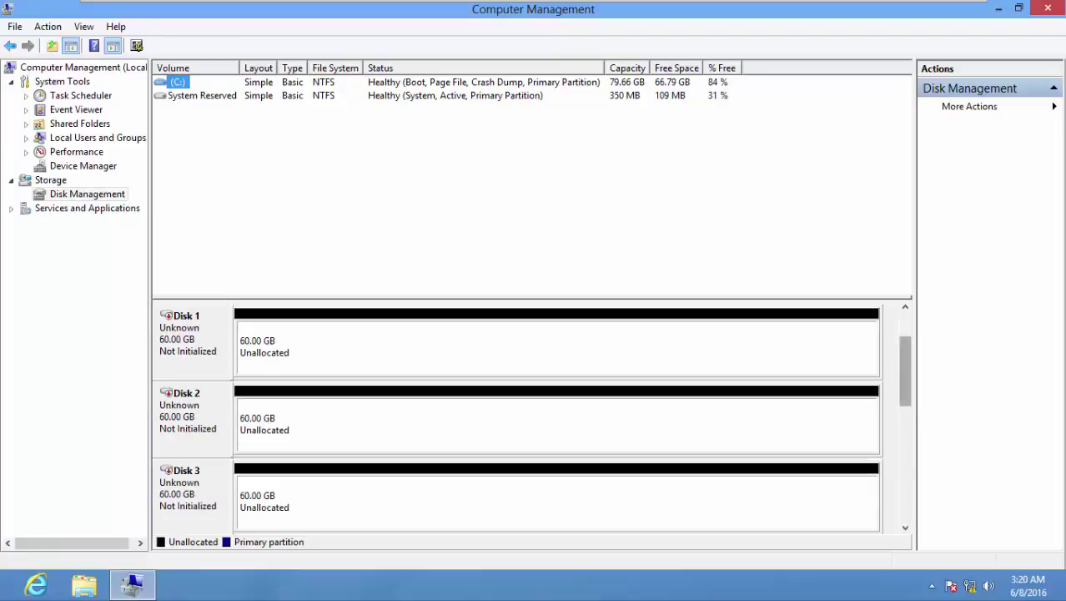
pyautogui.scroll(1, 533, 398)
pyautogui.rightClick(533, 398)
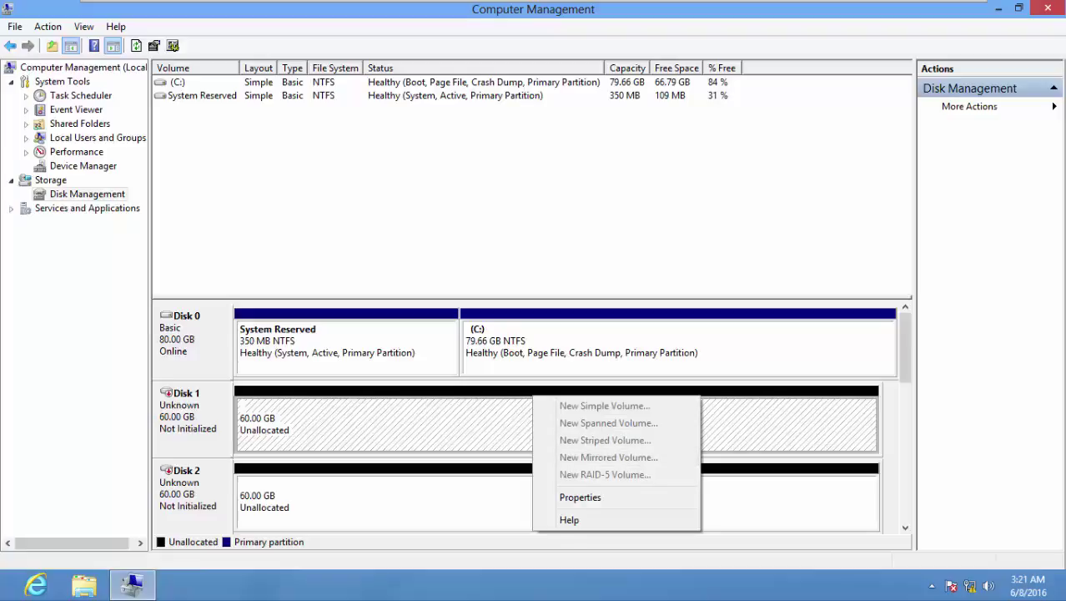
pyautogui.press('Escape')
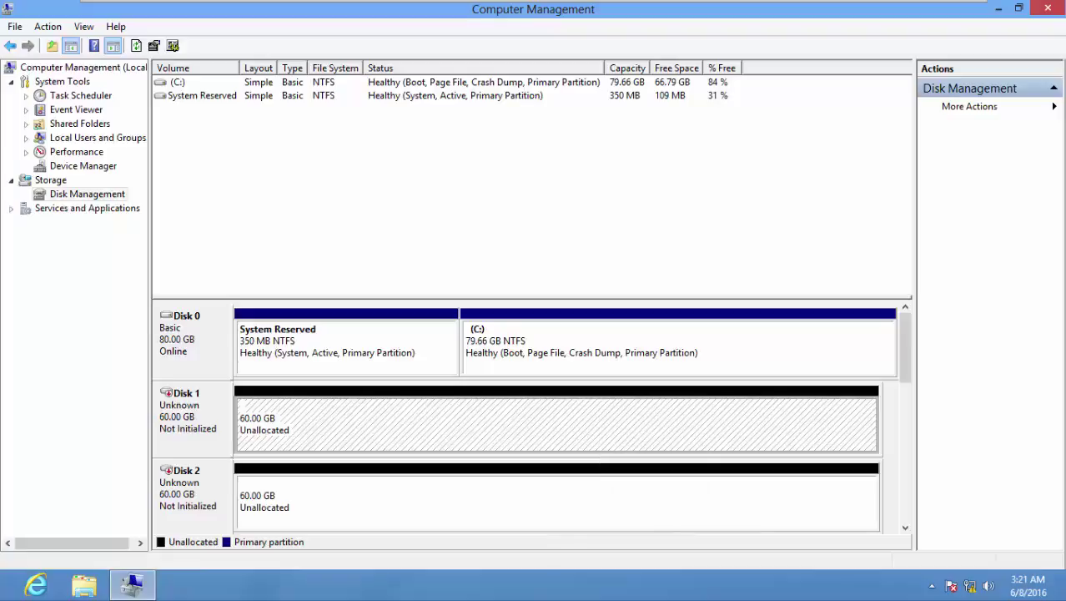
# - Initialize Disks 1, 2 and 3 with the MBR (Master Boot Record) partition style, leaving Disks 4, 5 and 6 deselected
pyautogui.rightClick(203, 417)
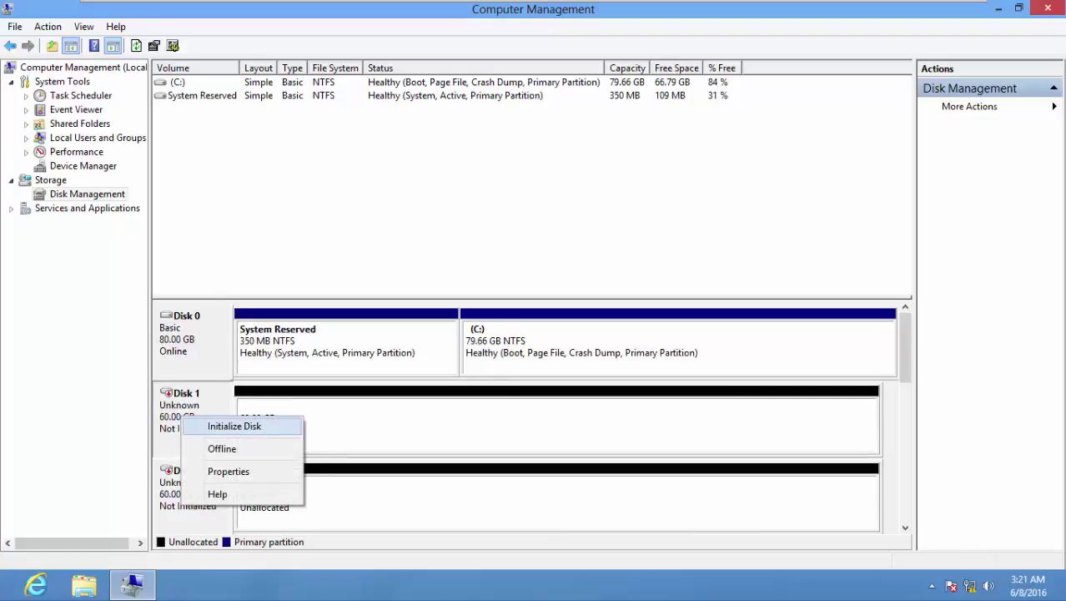
pyautogui.click(235, 426)
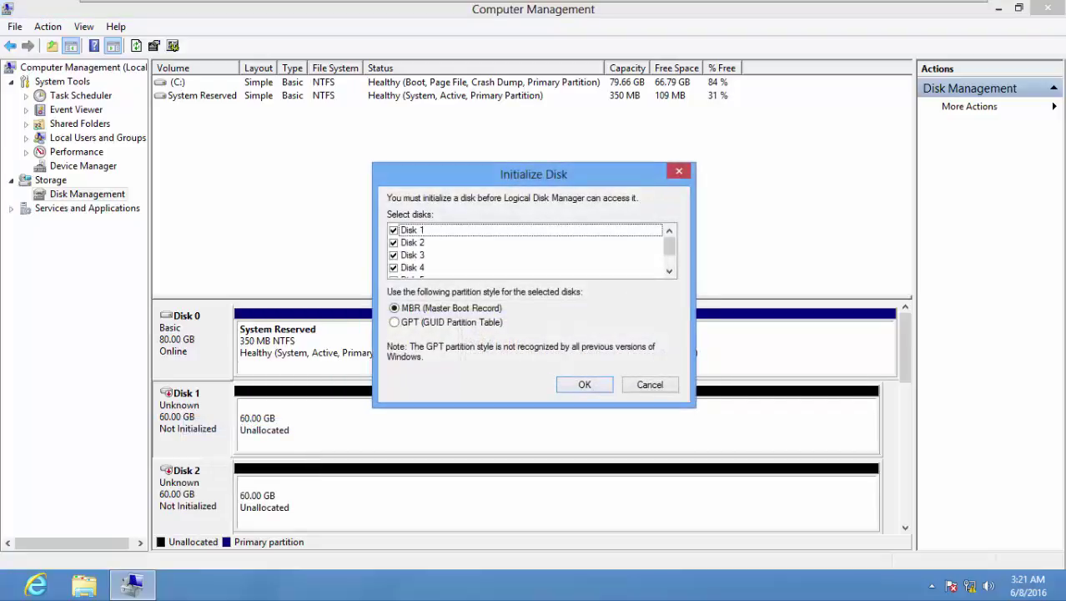
pyautogui.moveTo(669, 246)
pyautogui.mouseDown()
pyautogui.moveTo(669, 256)
pyautogui.moveTo(669, 246)
pyautogui.mouseUp()
pyautogui.click(392, 242)
pyautogui.click(393, 254)
pyautogui.click(393, 267)
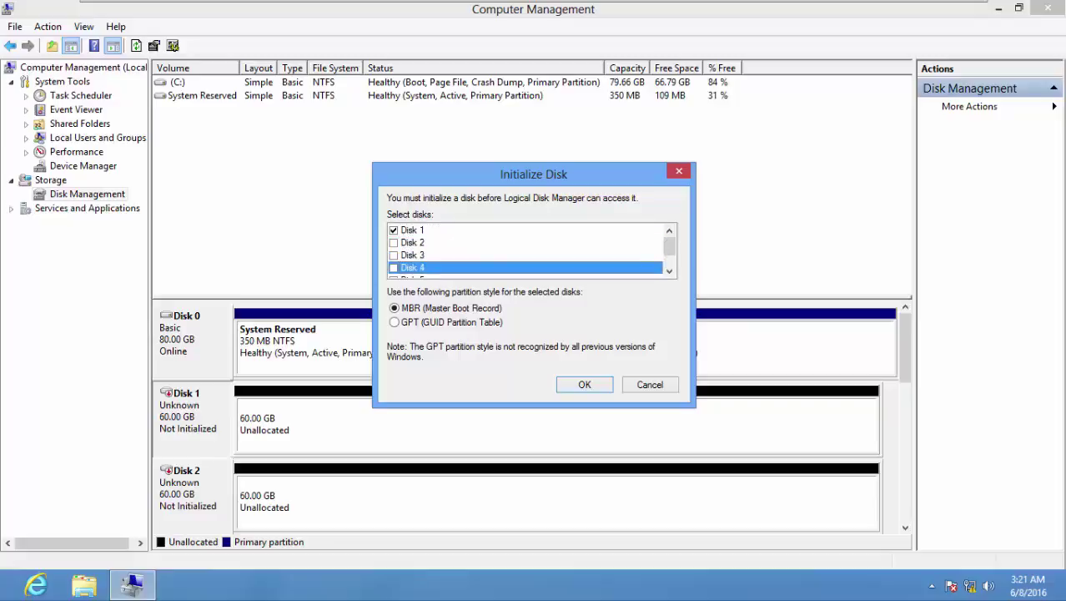
pyautogui.moveTo(669, 247); pyautogui.dragTo(669, 257)
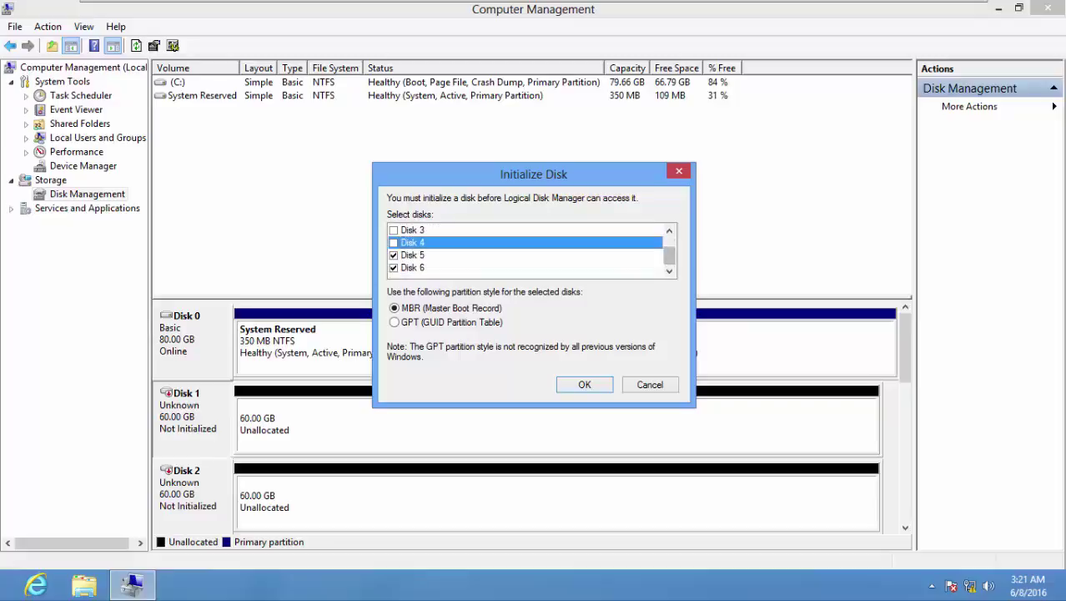
pyautogui.click(393, 255)
pyautogui.click(393, 267)
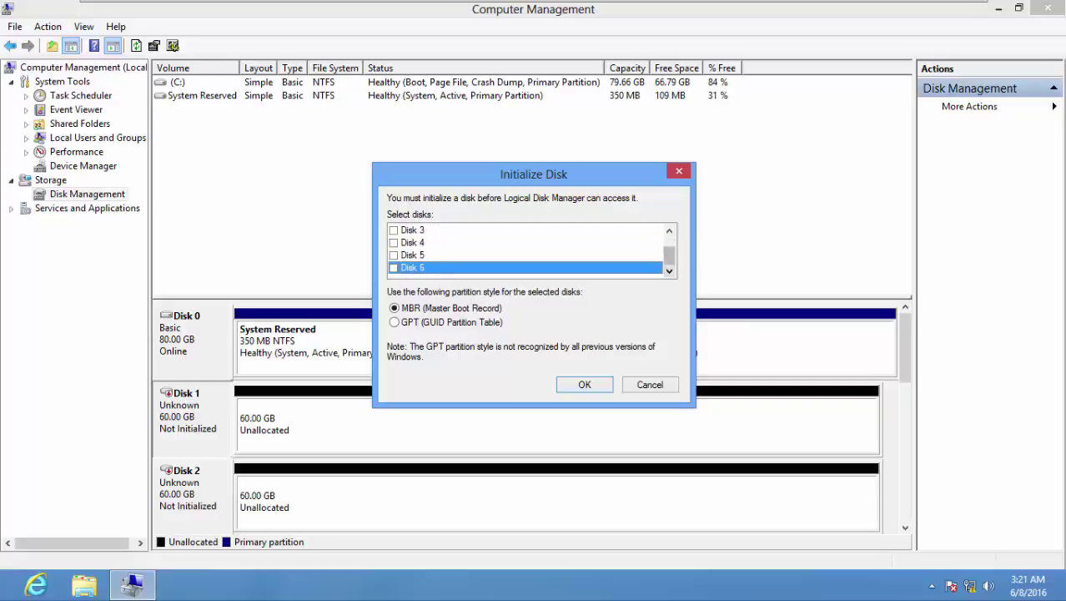
pyautogui.moveTo(669, 257); pyautogui.dragTo(669, 246)
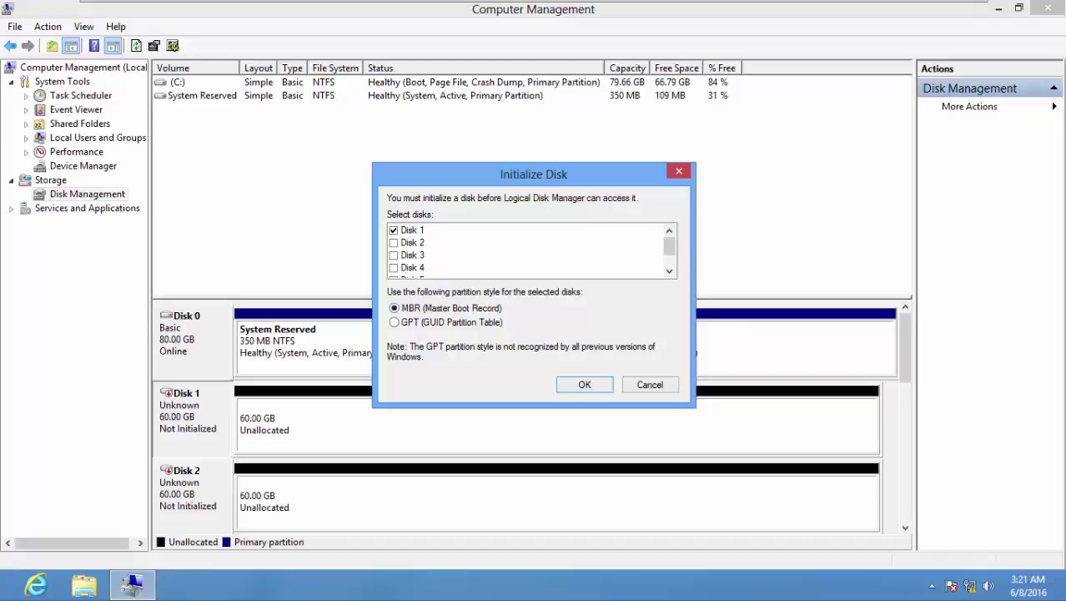
pyautogui.press('Return')
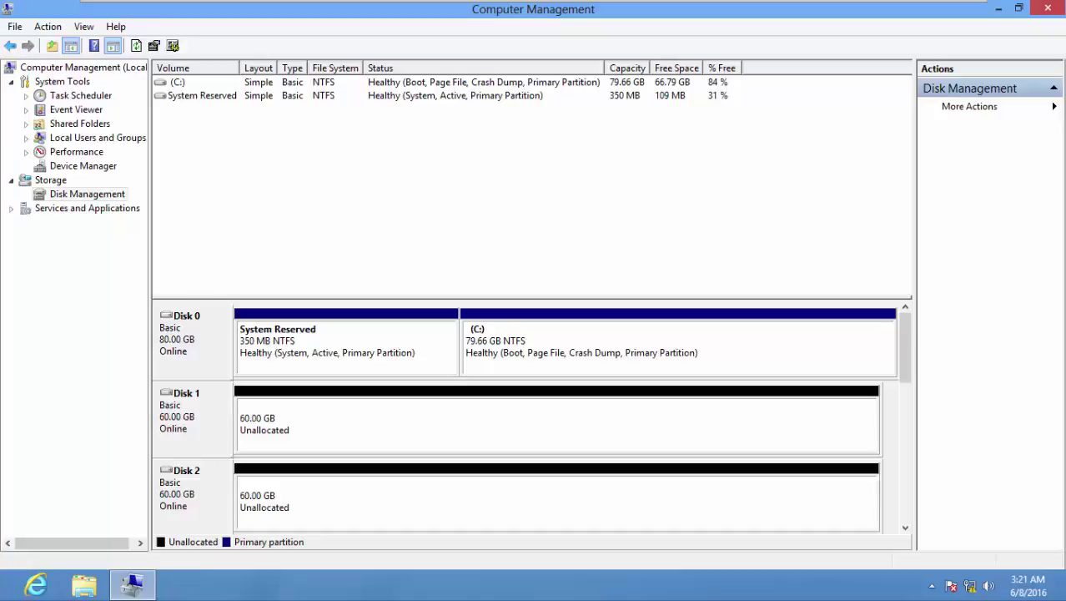
# - Look through the disks and check the volume and conversion options offered for Disk 1
pyautogui.scroll(-3, 516, 417)
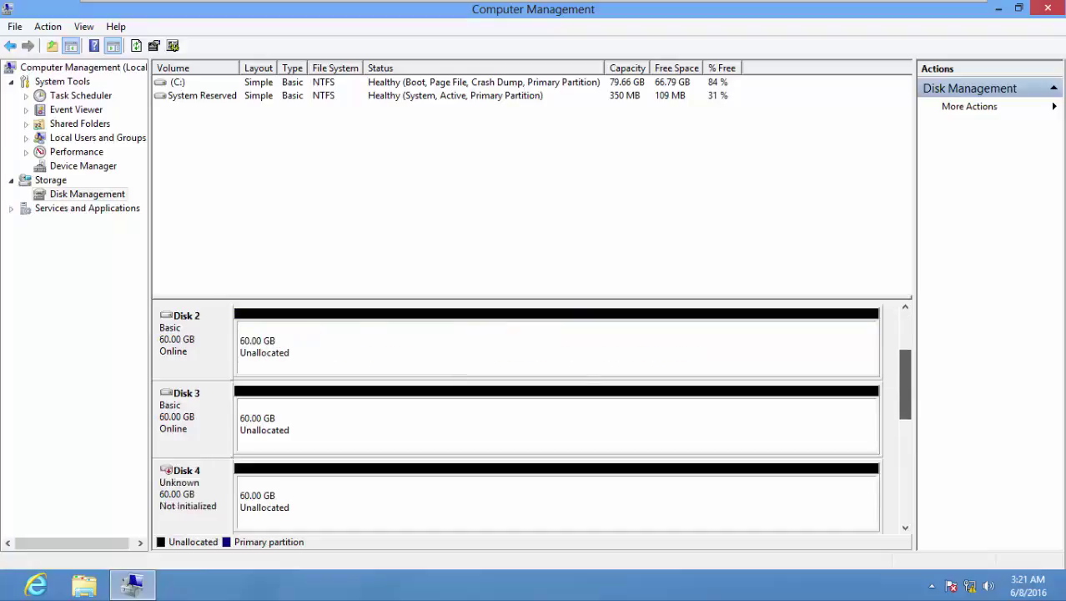
pyautogui.scroll(3, 905, 388)
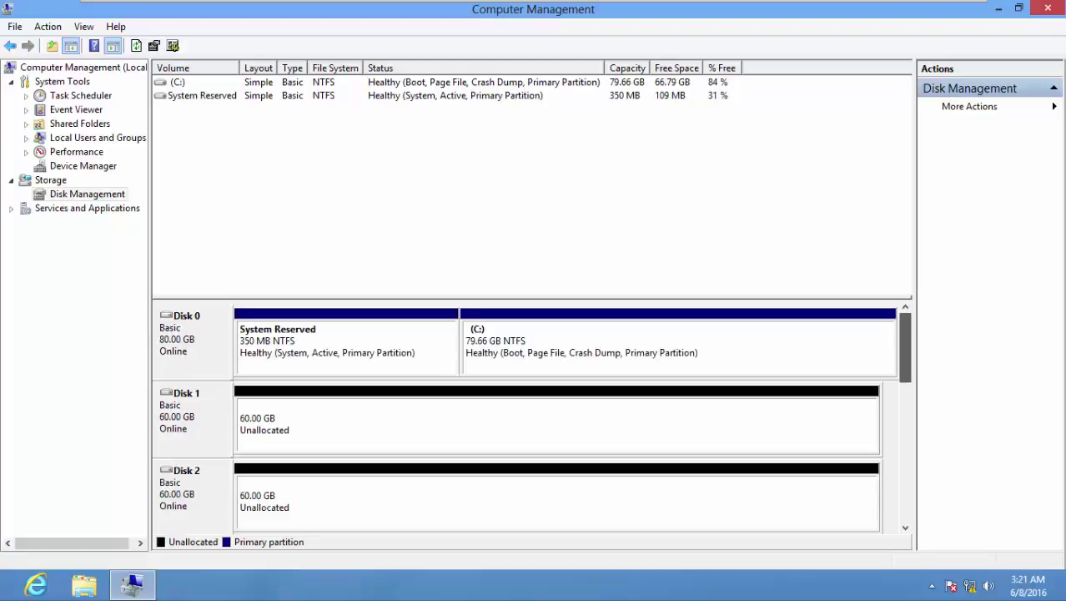
pyautogui.rightClick(346, 417)
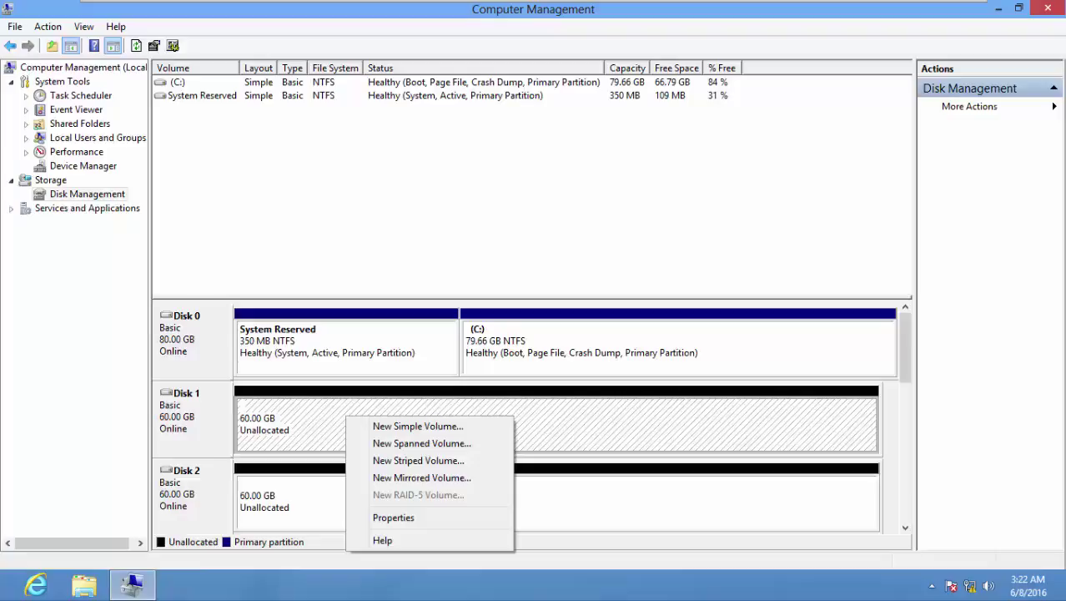
pyautogui.press('Escape')
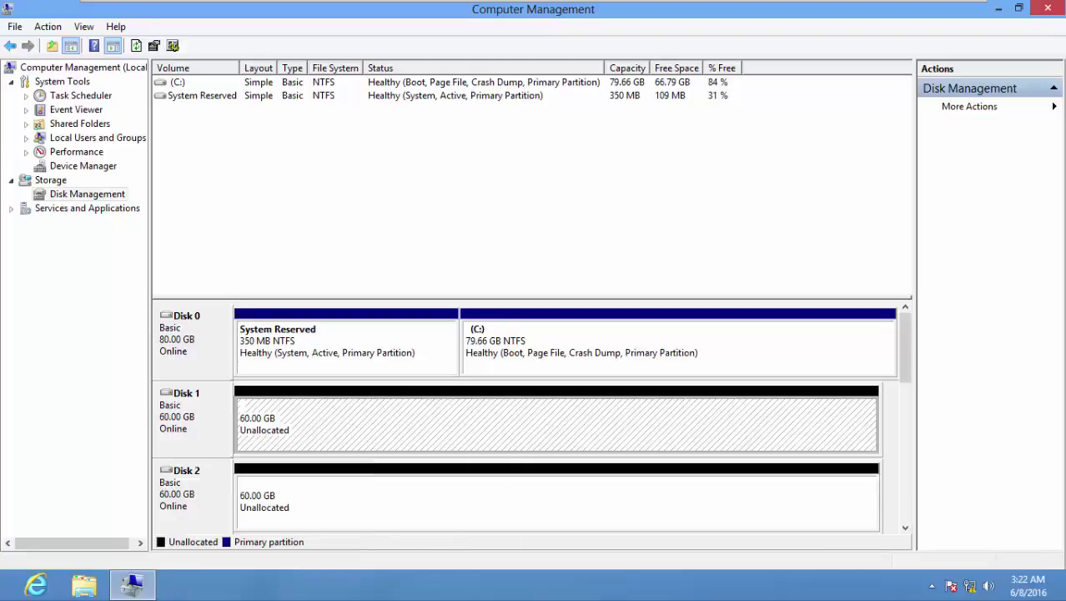
pyautogui.rightClick(181, 409)
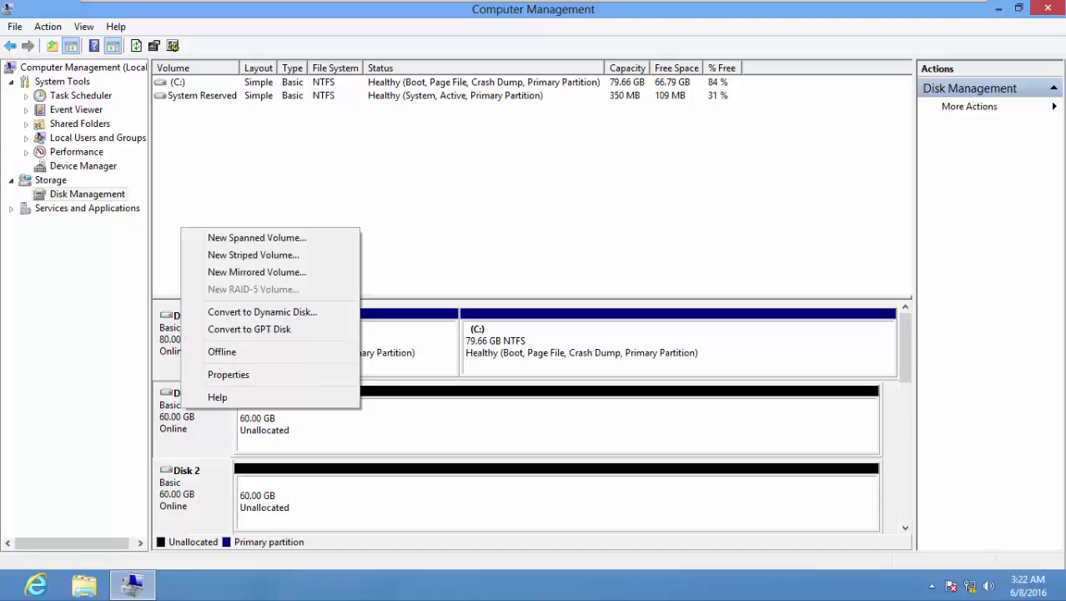
pyautogui.click(500, 426)
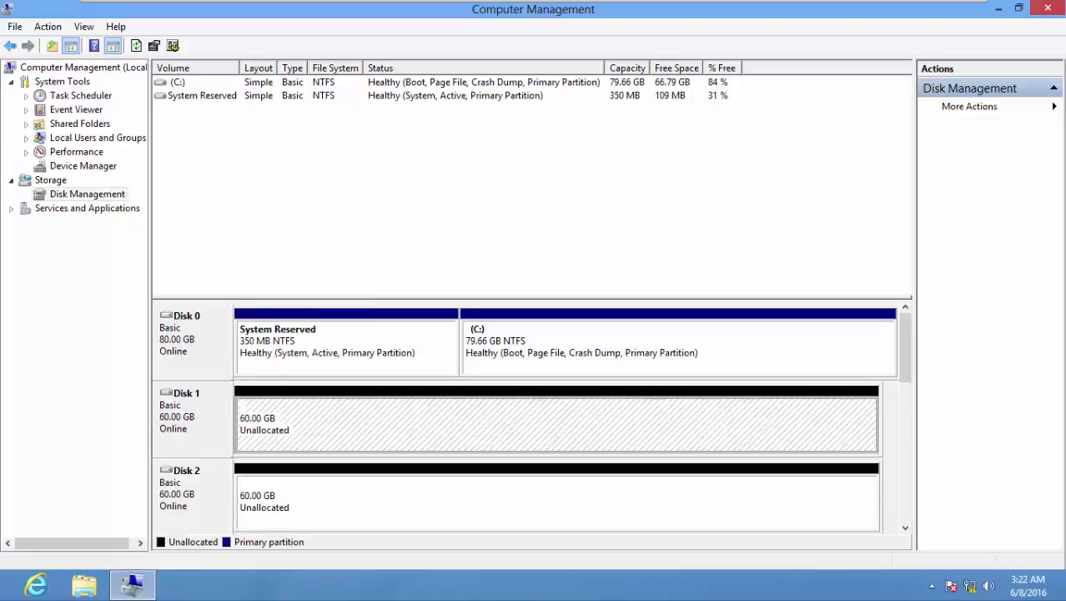
# - Convert Disk 1 to a GPT disk and check the volume options for its unallocated space
pyautogui.rightClick(181, 405)
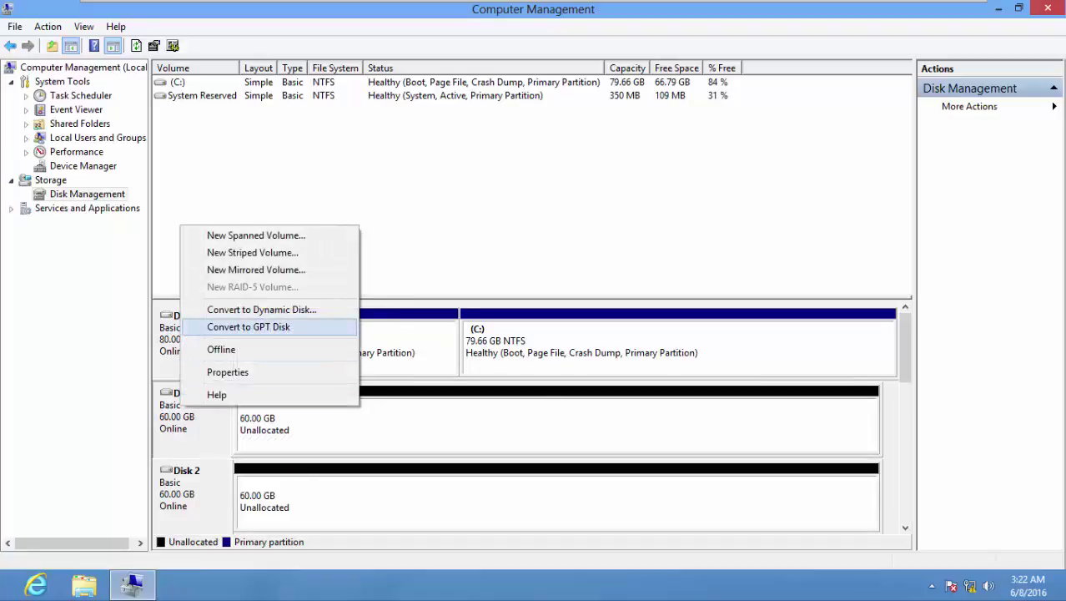
pyautogui.click(249, 327)
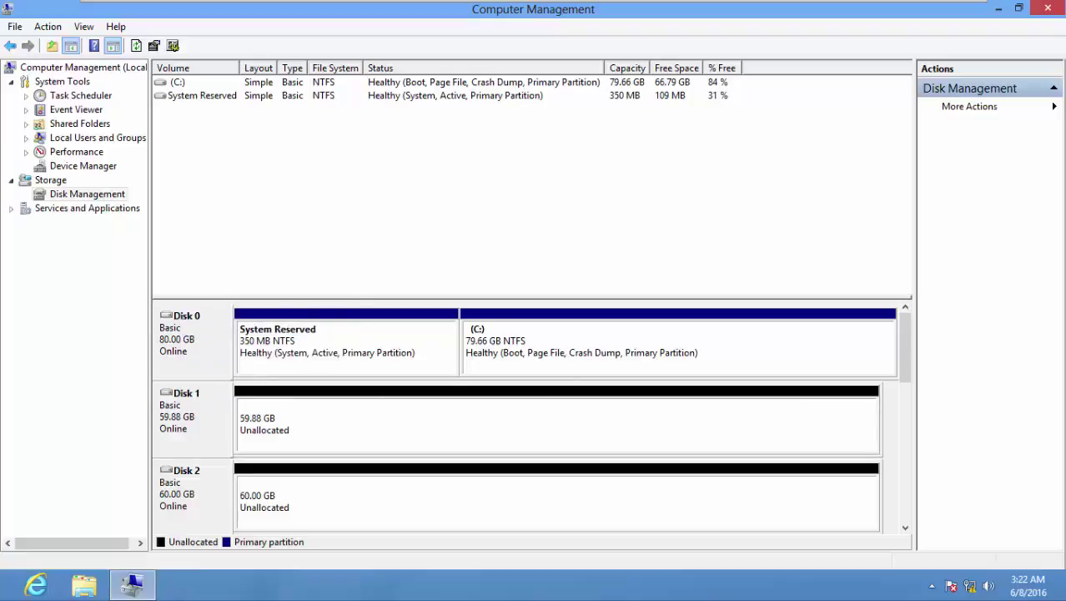
pyautogui.rightClick(192, 402)
pyautogui.click(480, 419)
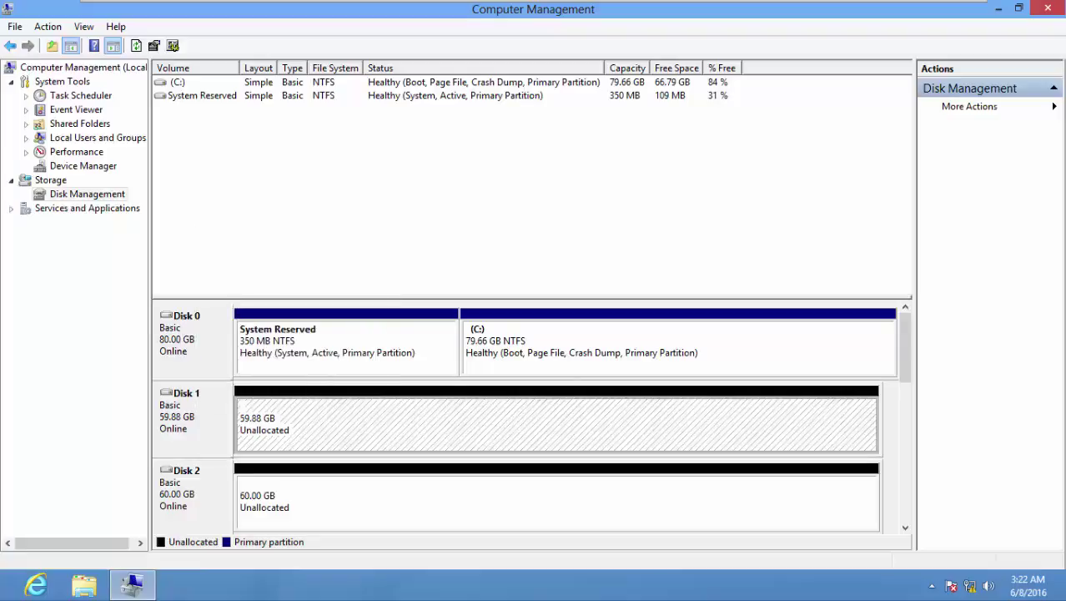
pyautogui.rightClick(480, 419)
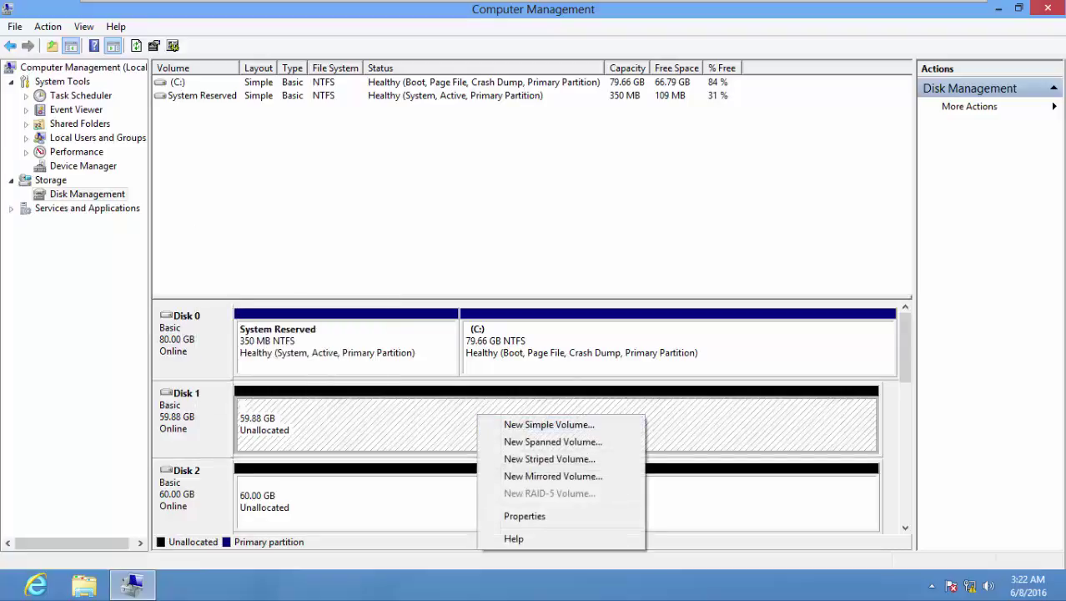
pyautogui.press('Return')
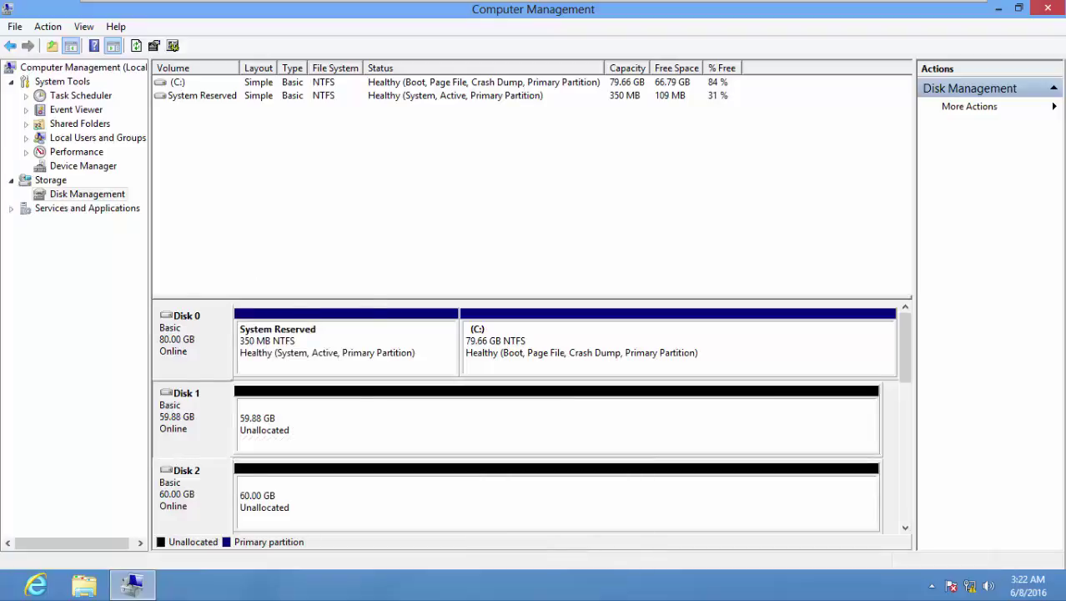
# - Convert Disk 1 back to MBR, and convert it to GPT again
pyautogui.rightClick(189, 408)
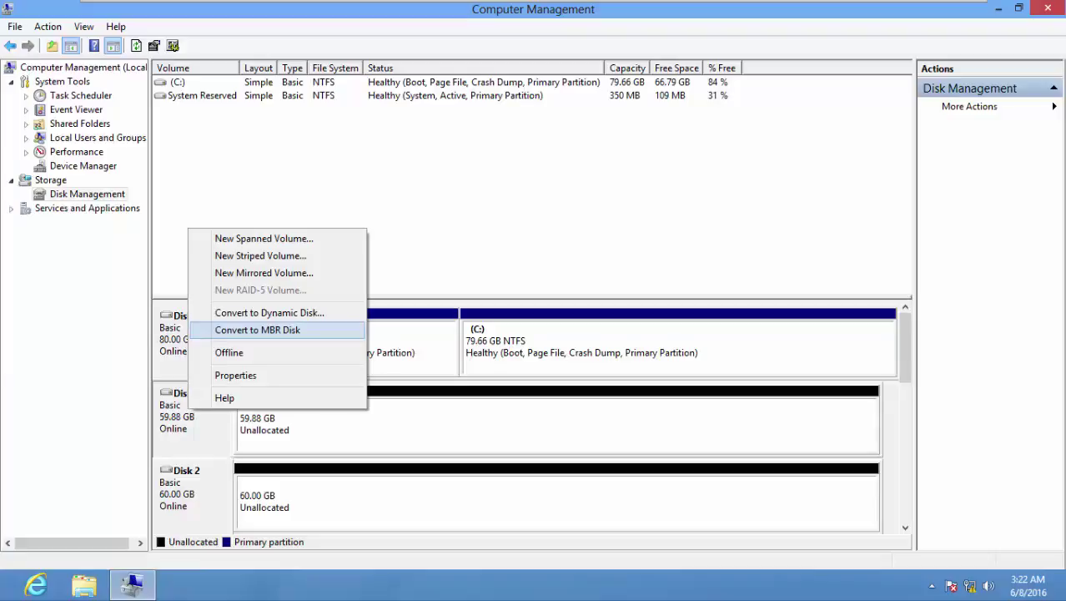
pyautogui.press('Return')
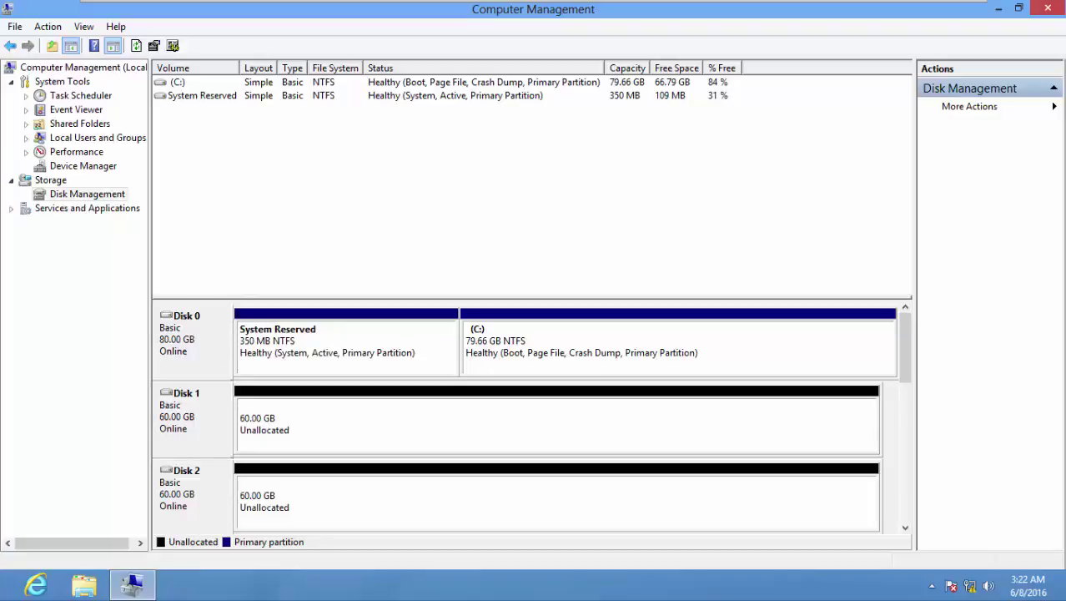
pyautogui.rightClick(191, 409)
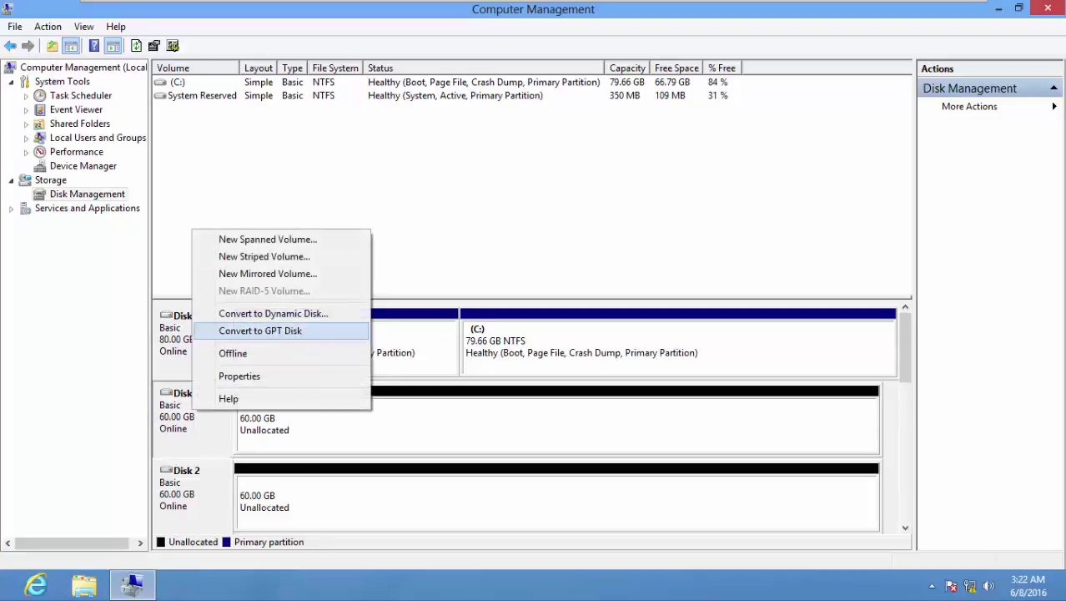
pyautogui.click(250, 331)
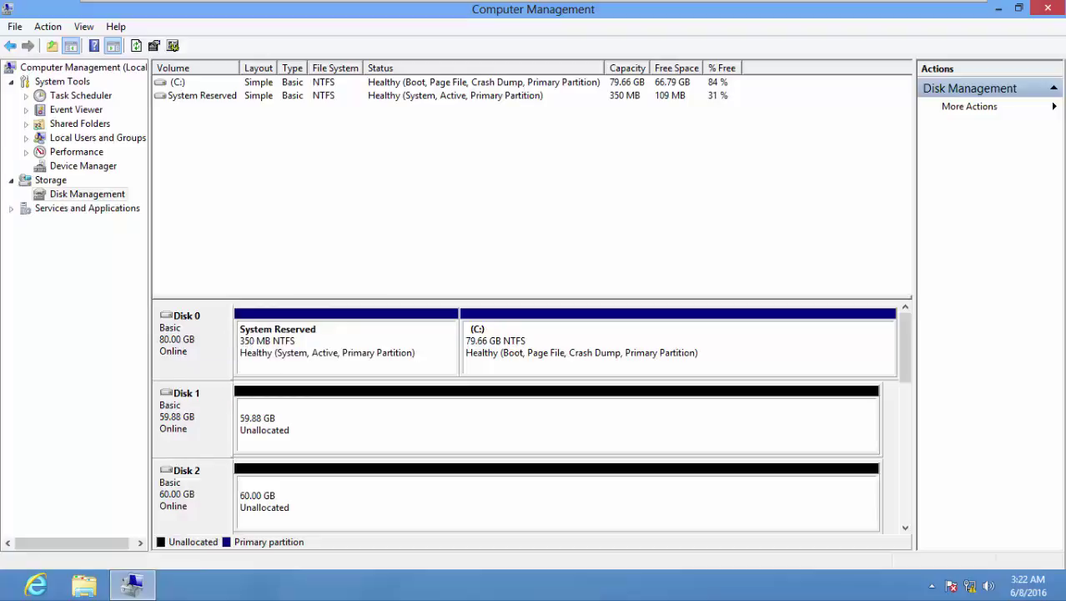
# - Convert only Disk 1 to a dynamic disk and check the volume options for its unallocated space
pyautogui.rightClick(191, 410)
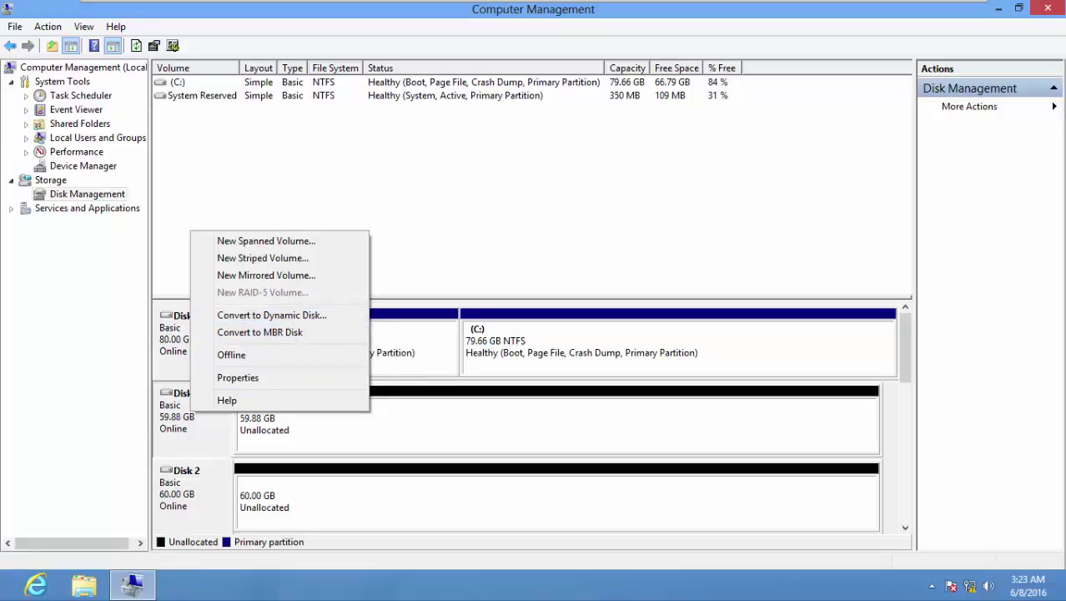
pyautogui.rightClick(175, 413)
pyautogui.click(255, 317)
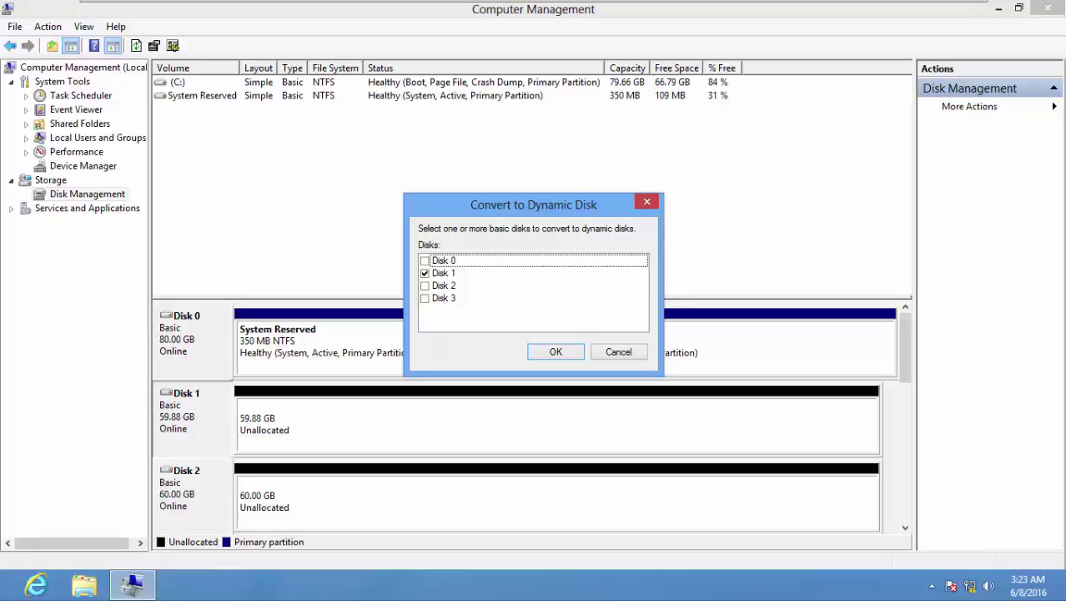
pyautogui.moveTo(531, 209); pyautogui.dragTo(491, 307)
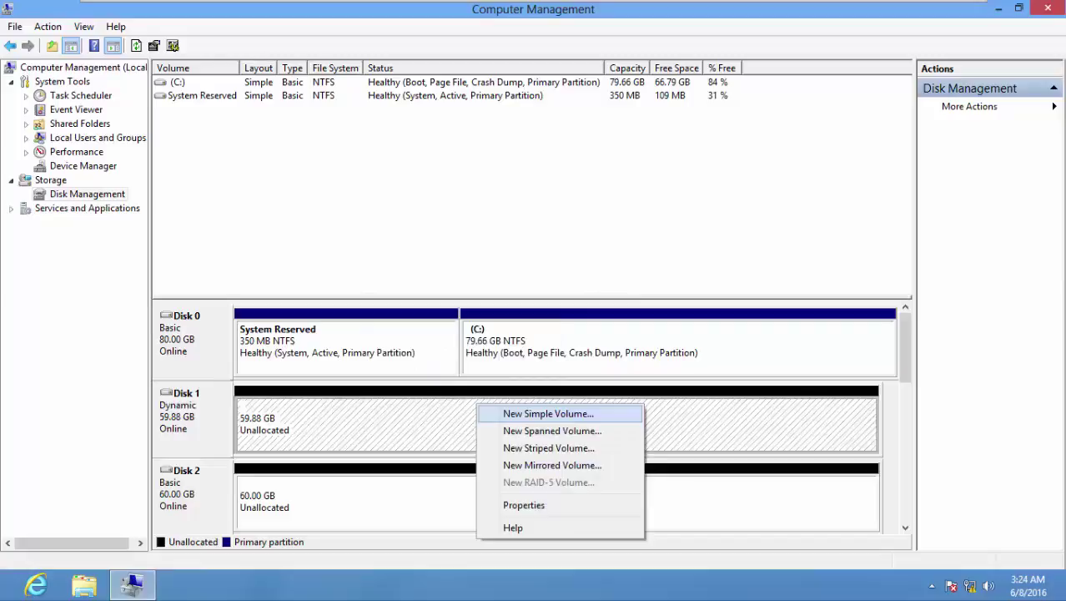
# - Convert Disk 1 from dynamic back to a basic disk, and from GPT back to MBR
pyautogui.rightClick(189, 413)
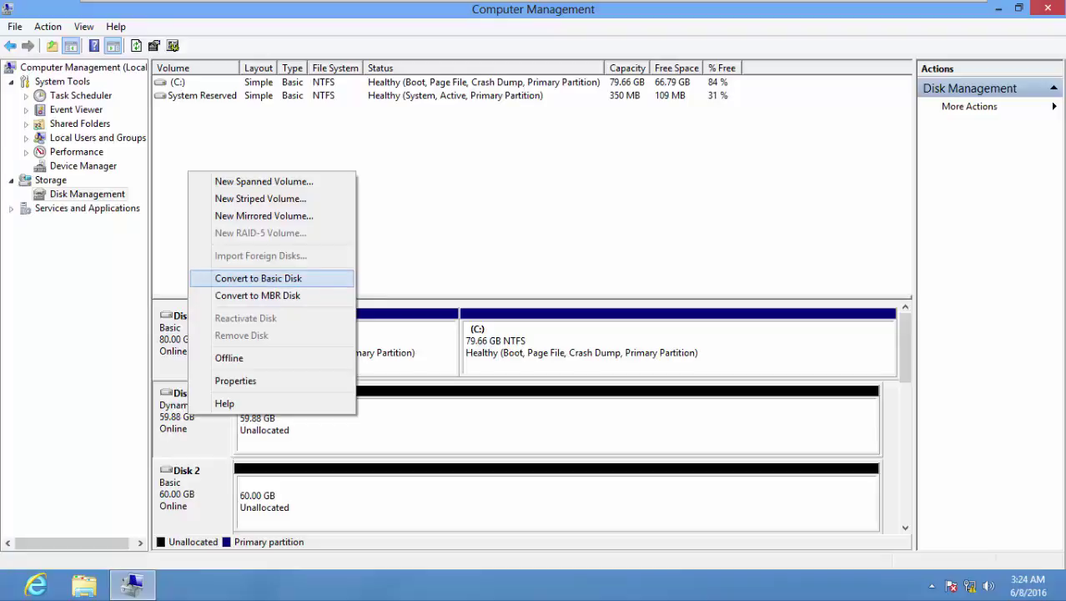
pyautogui.press('Return')
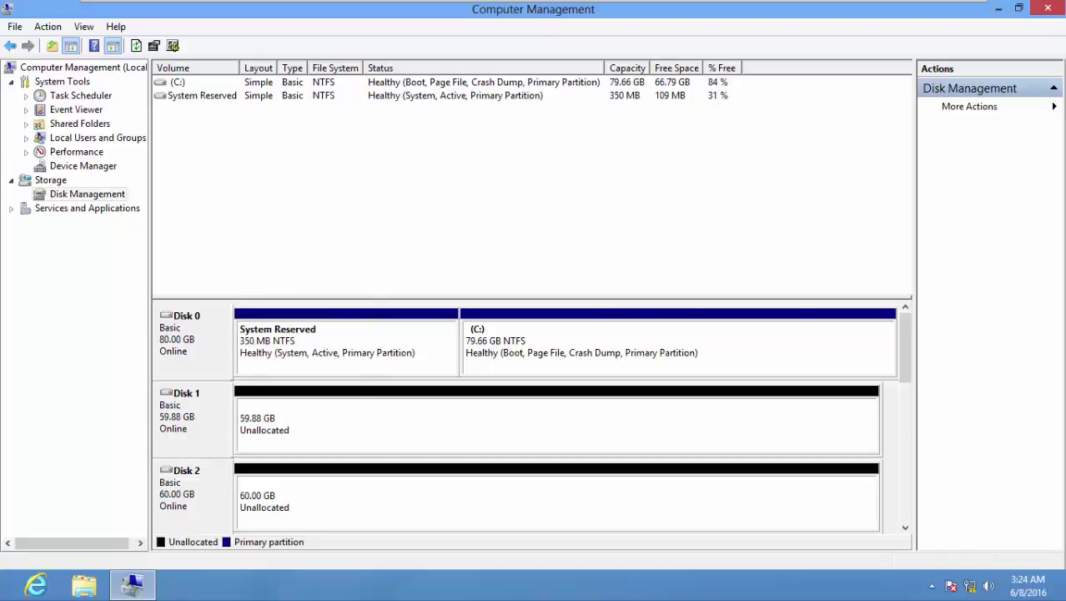
pyautogui.hotkey('shift', 'F10')
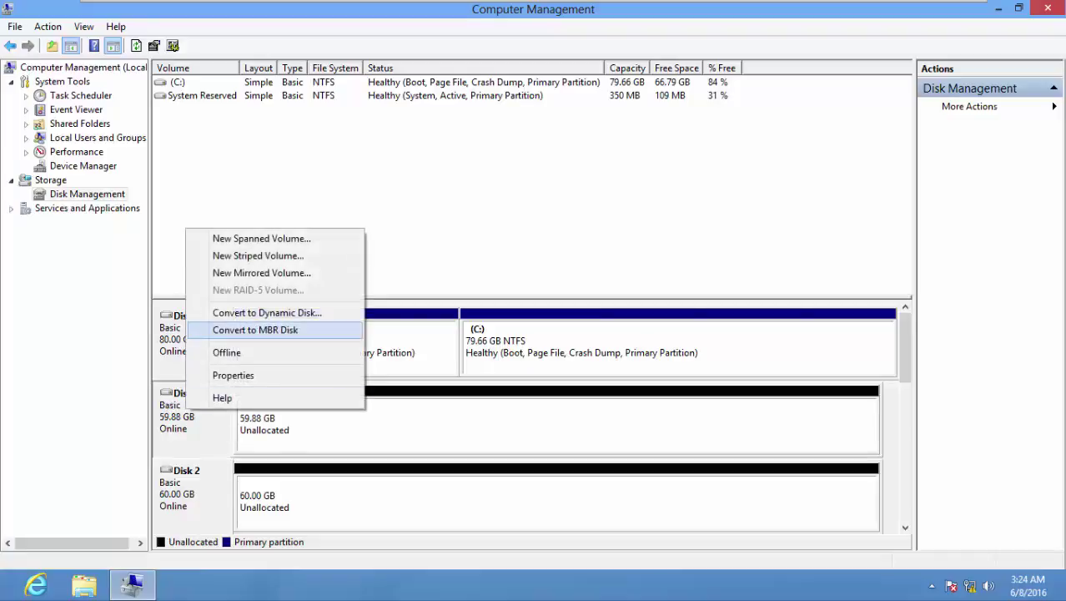
pyautogui.press('Return')
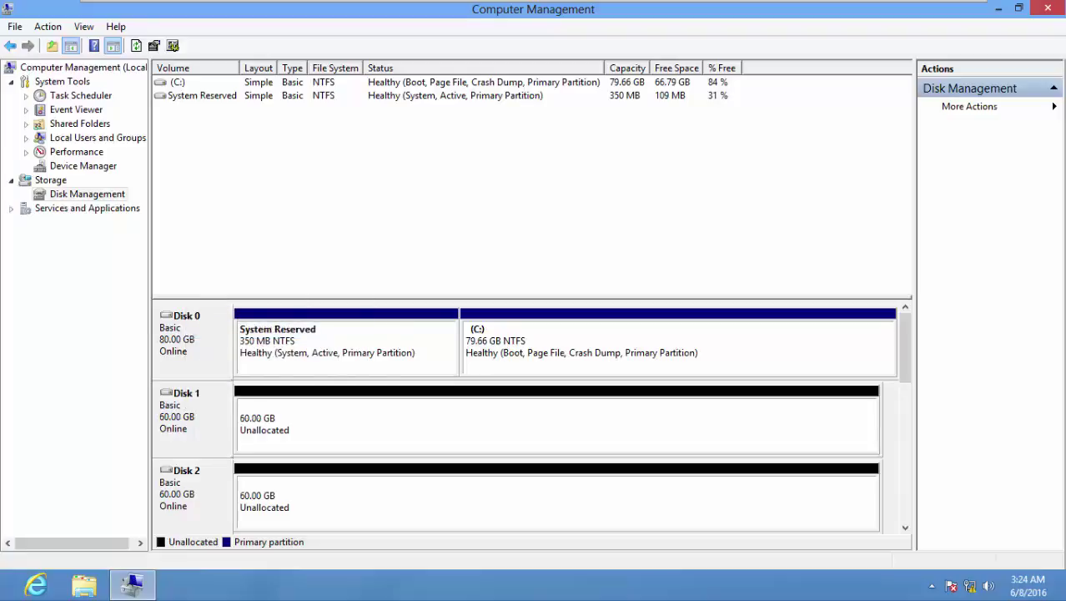
# - Start a new simple volume in Disk 1's unallocated space and advance the wizard to the volume size page
pyautogui.hotkey('shift', 'F10')
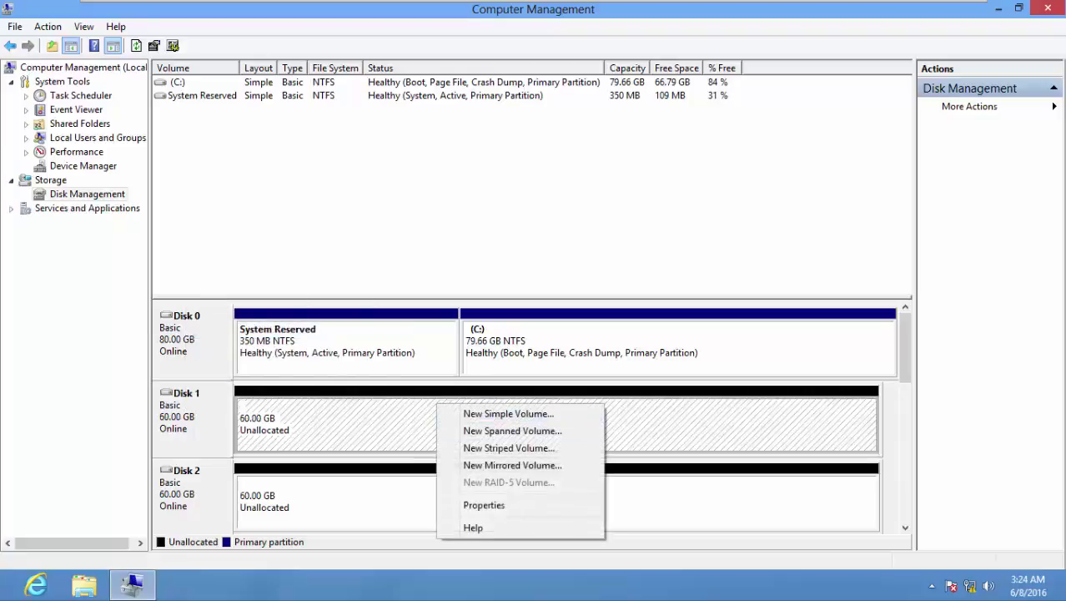
pyautogui.press('Escape')
pyautogui.hotkey('shift', 'F10')
pyautogui.press('Down')
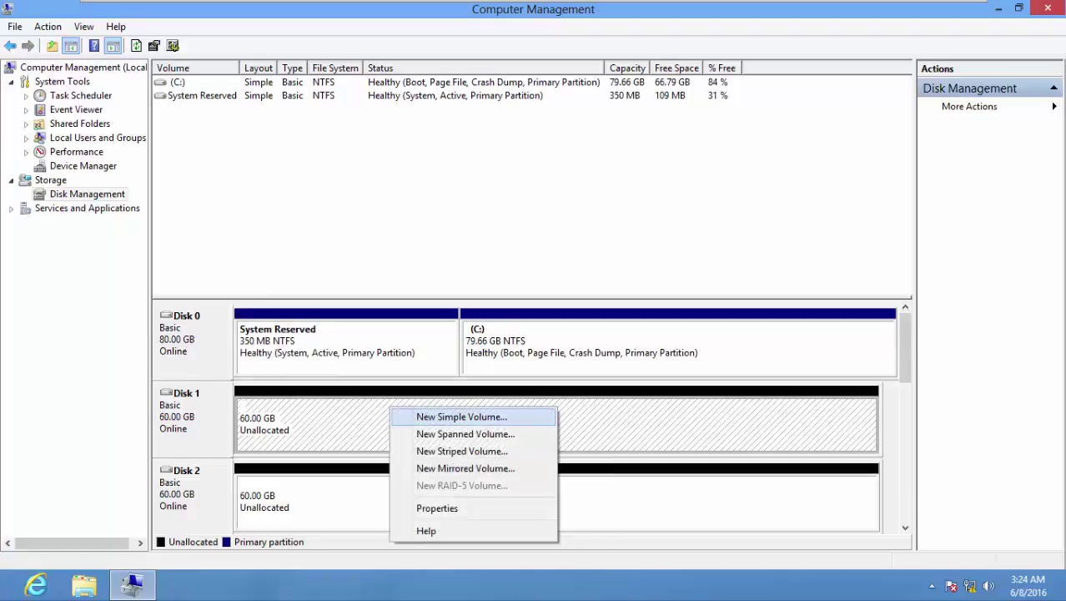
pyautogui.press('Return')
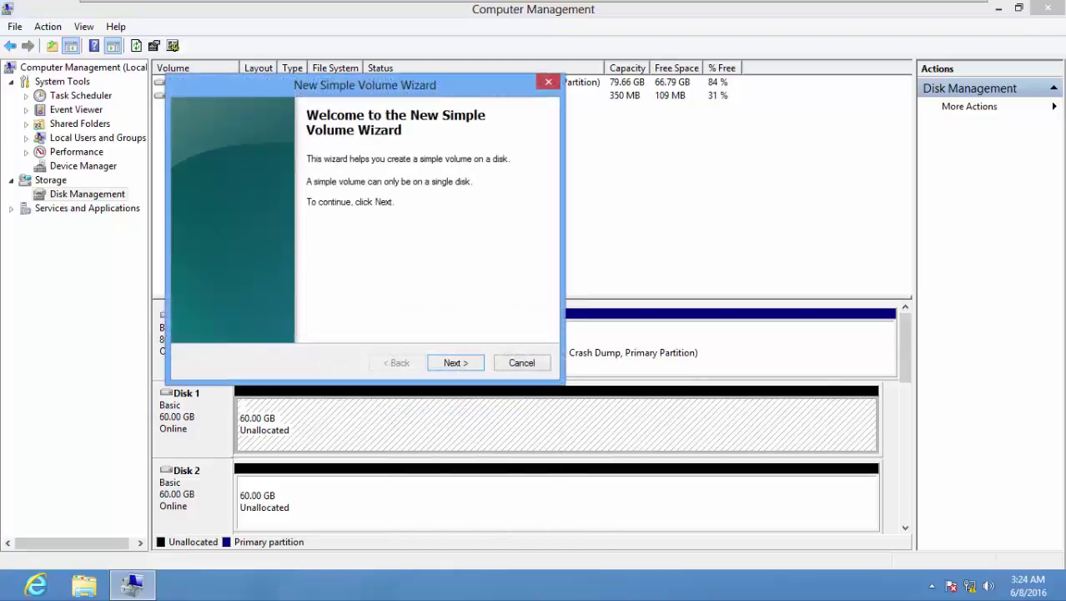
pyautogui.press('Return')
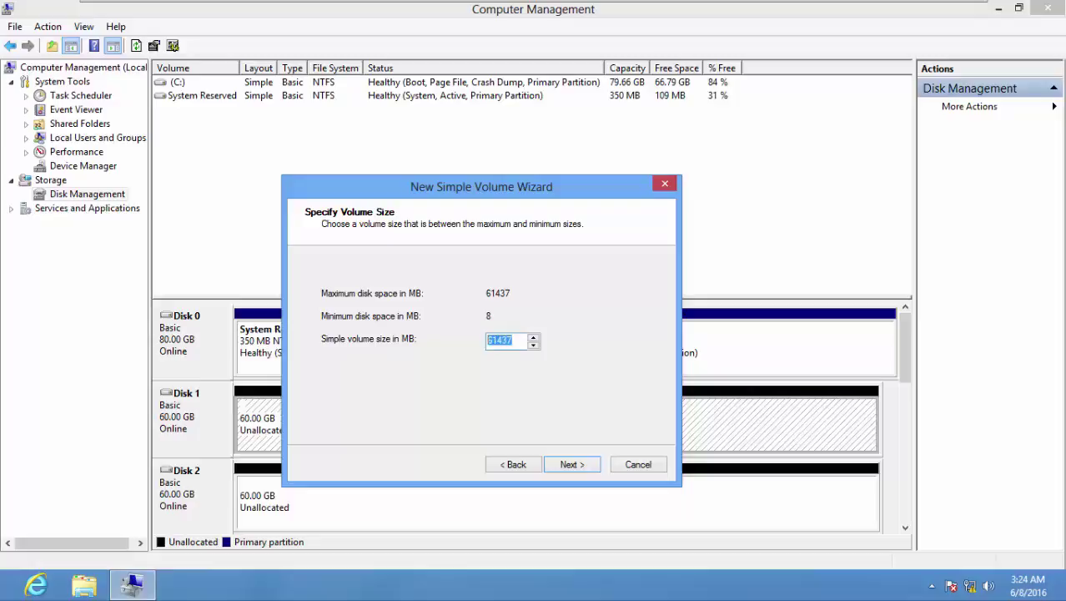
# - Calculate 1024 * 20 in Calculator, copy the result and close Calculator
pyautogui.press('super+r')
pyautogui.write('c')
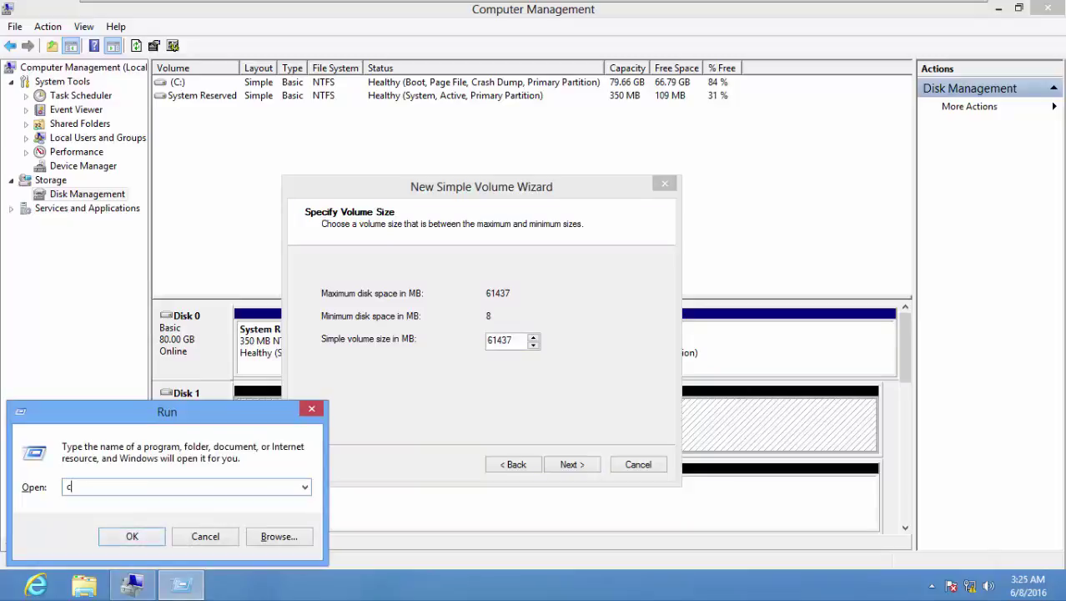
pyautogui.write('alc')
pyautogui.press('Return')
pyautogui.write('10')
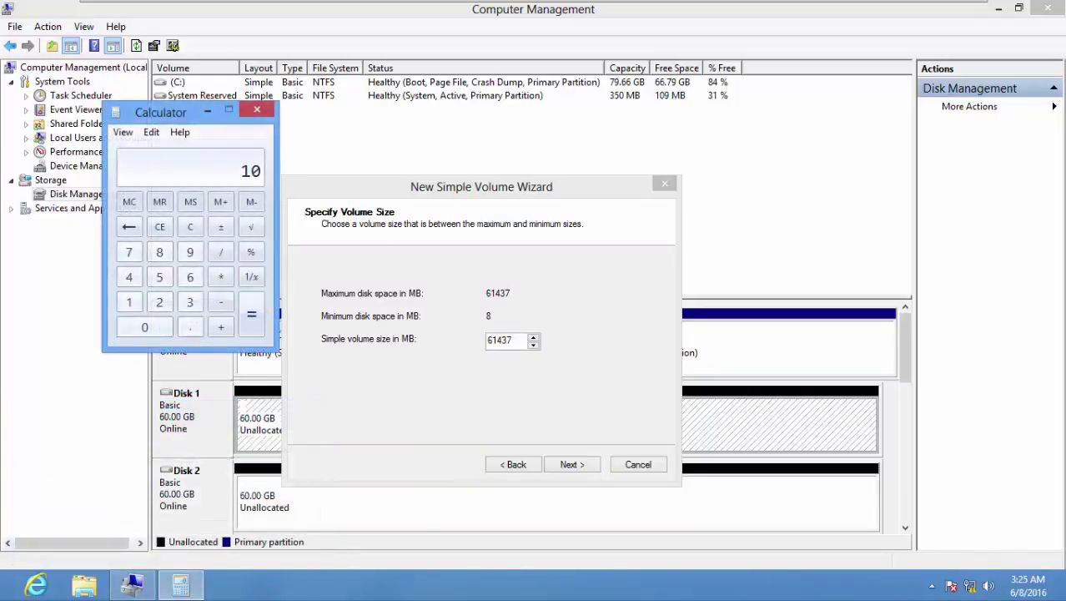
pyautogui.write('24 *')
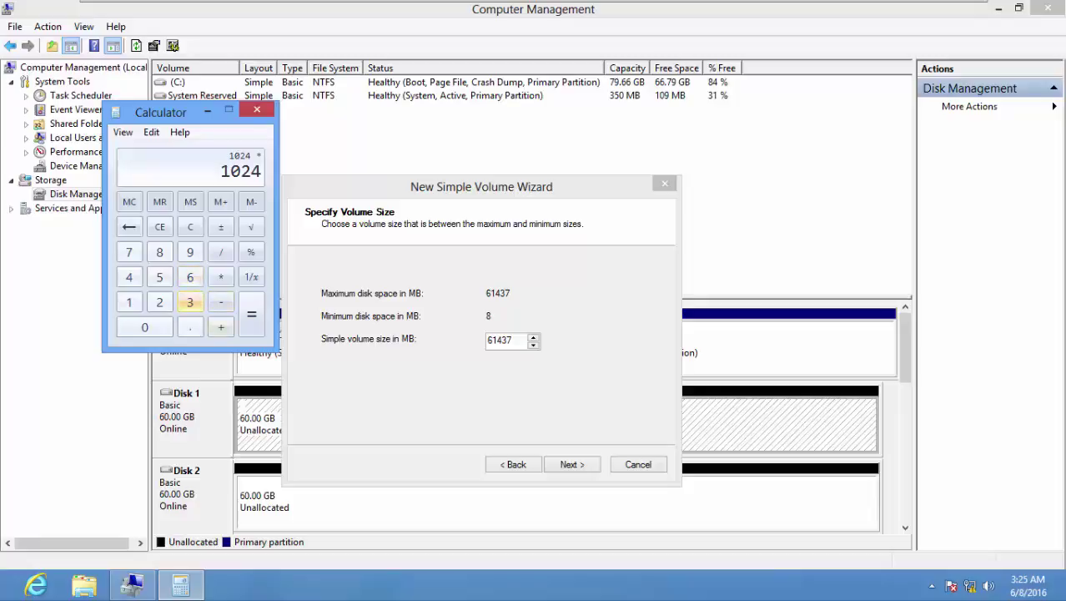
pyautogui.click(159, 302)
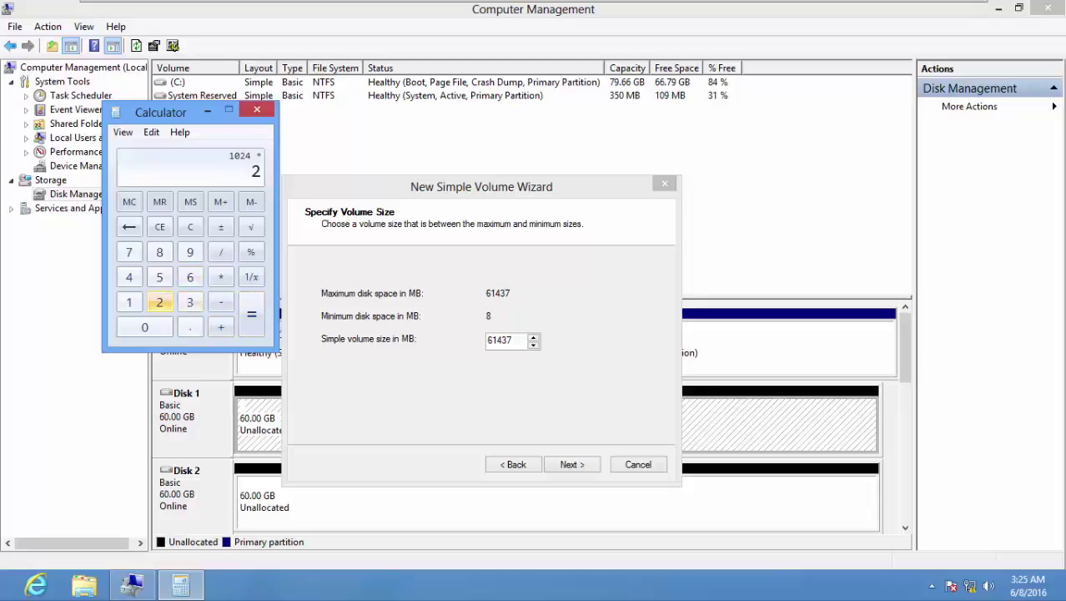
pyautogui.click(145, 327)
pyautogui.click(251, 314)
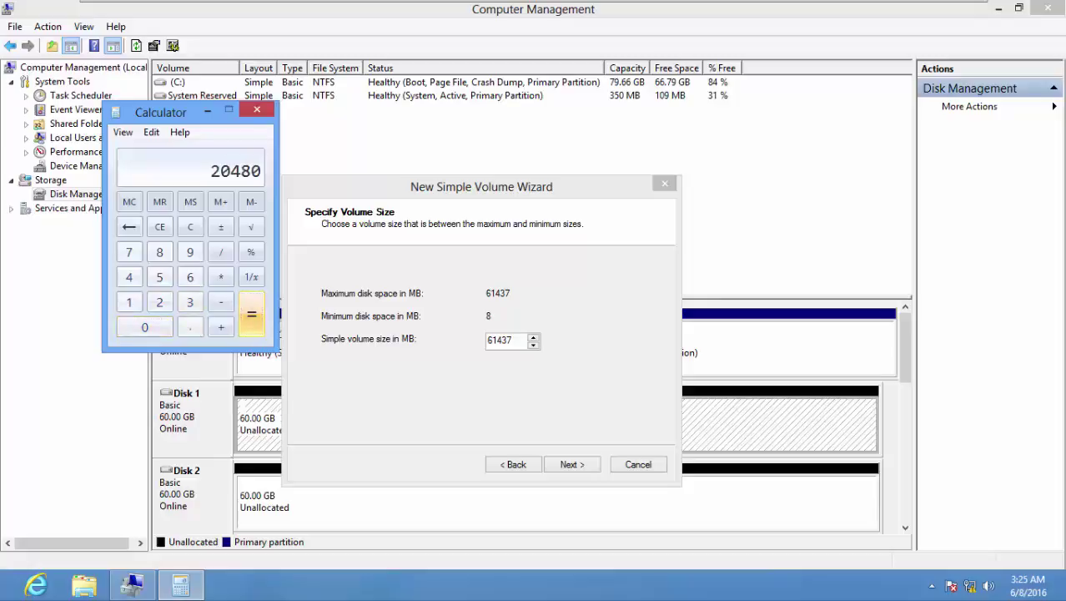
pyautogui.rightClick(247, 175)
pyautogui.click(281, 182)
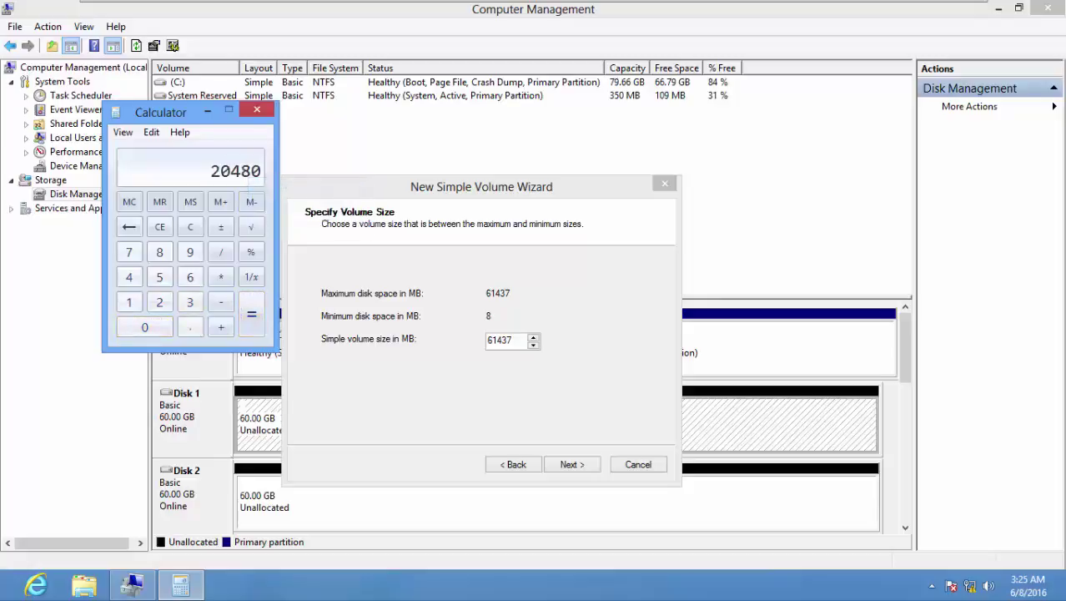
pyautogui.click(333, 188)
pyautogui.hotkey('alt', 'F4')
# - Set the simple volume size to 20480 MB and continue to the drive letter page
pyautogui.rightClick(503, 343)
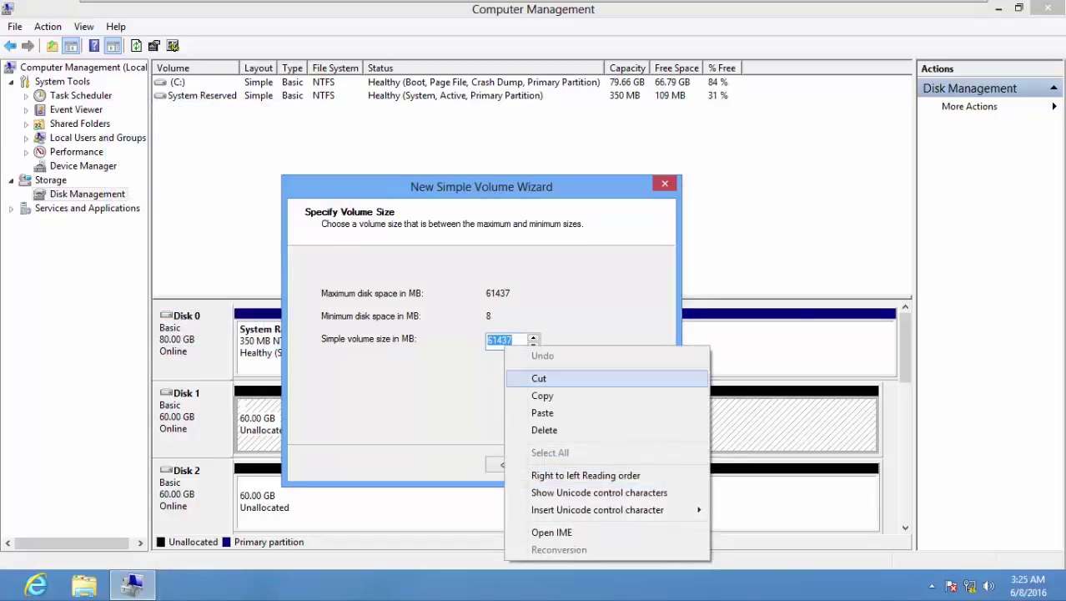
pyautogui.click(534, 412)
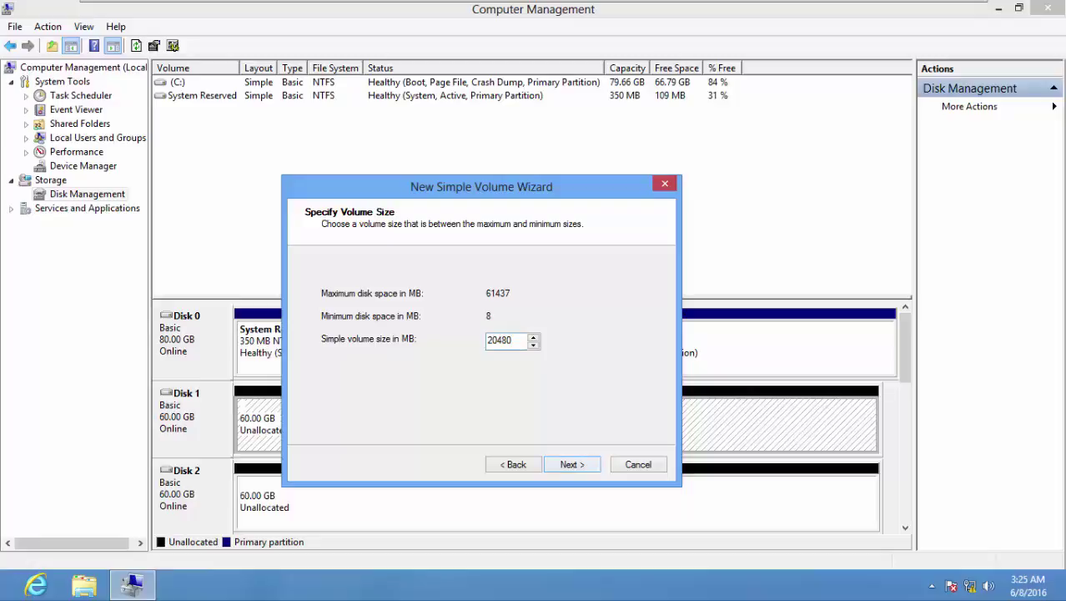
pyautogui.press('Return')
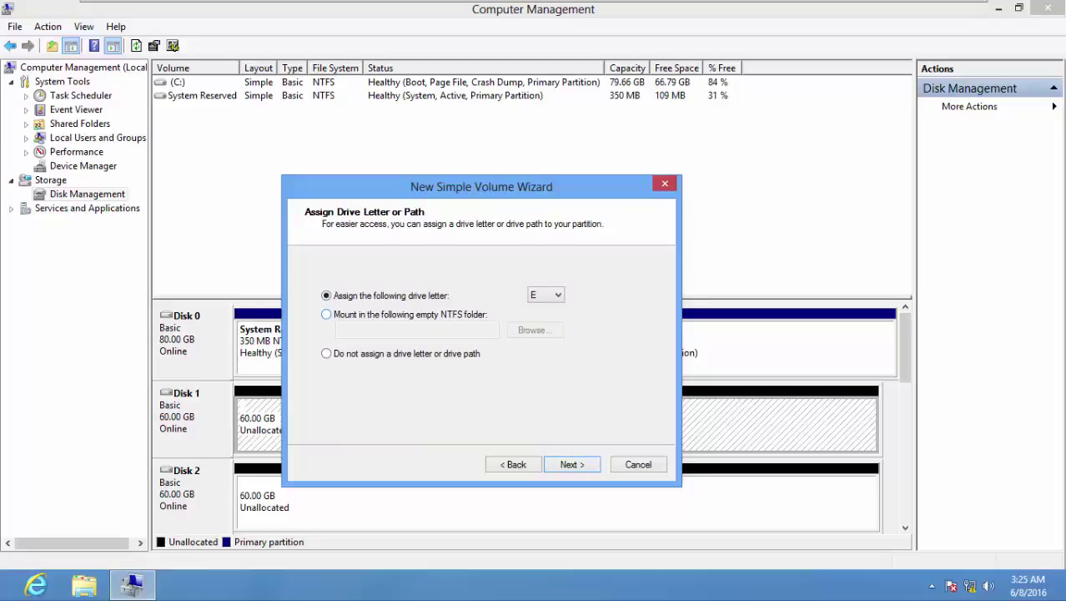
# - Review the mount and drive letter options, keep letter E assigned to the volume, and continue to the format settings
pyautogui.press('Down')
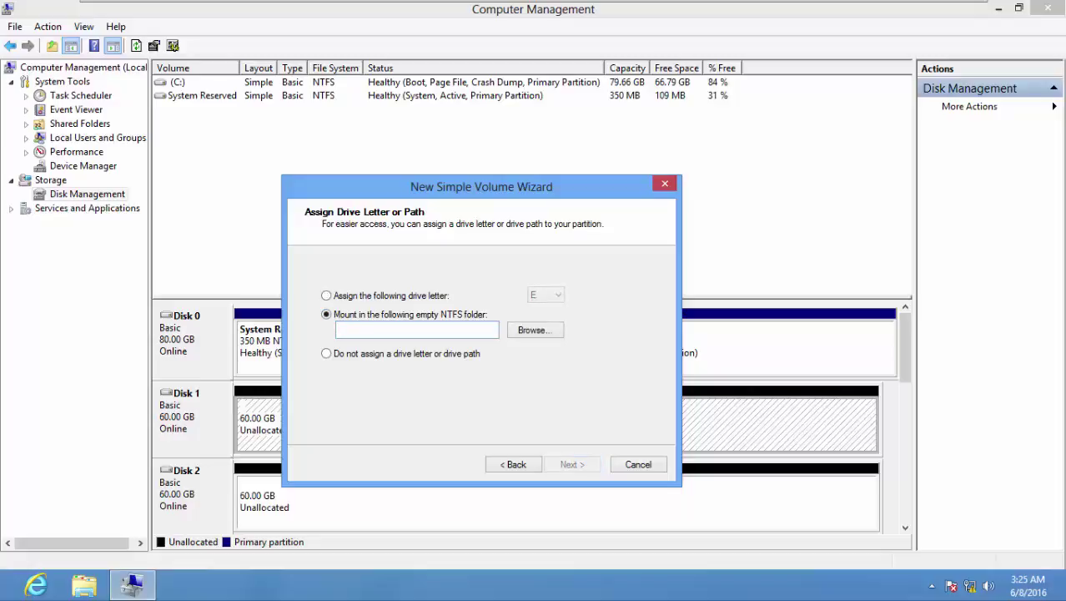
pyautogui.press('Up')
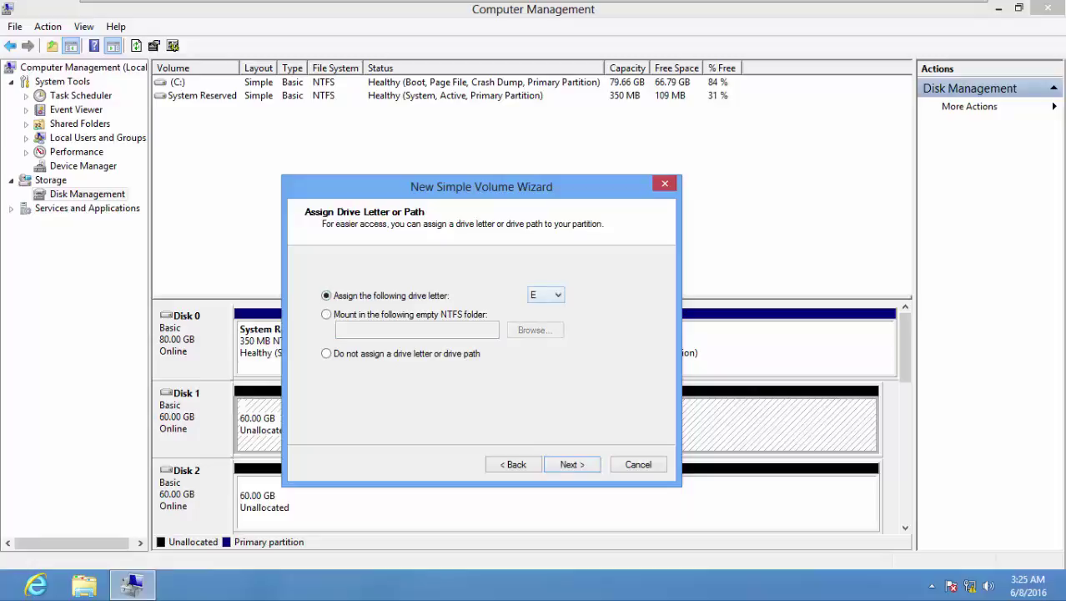
pyautogui.hotkey('alt', 'Down')
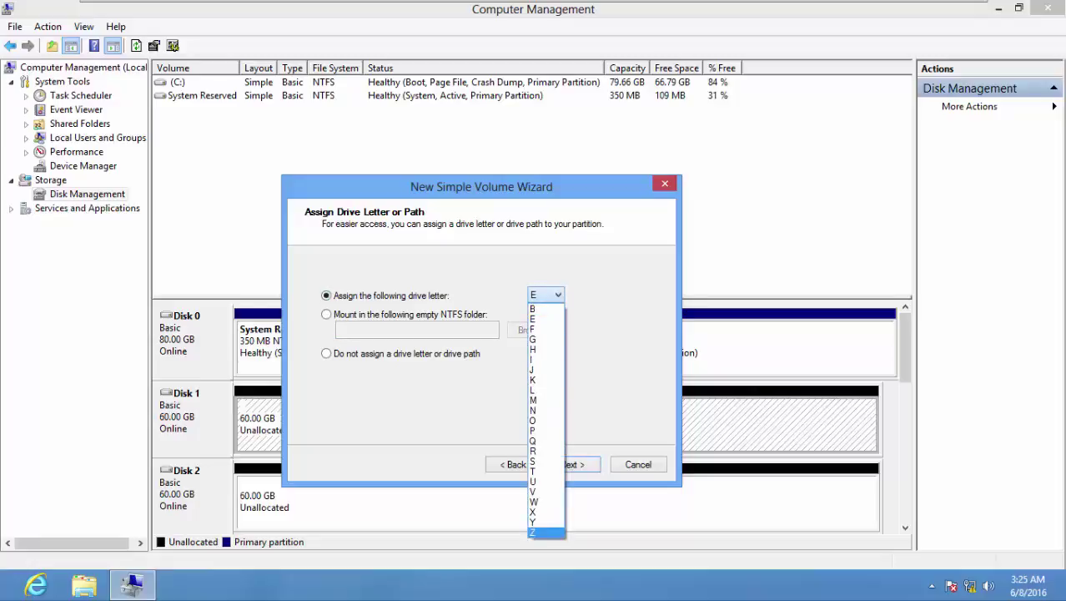
pyautogui.press('Escape')
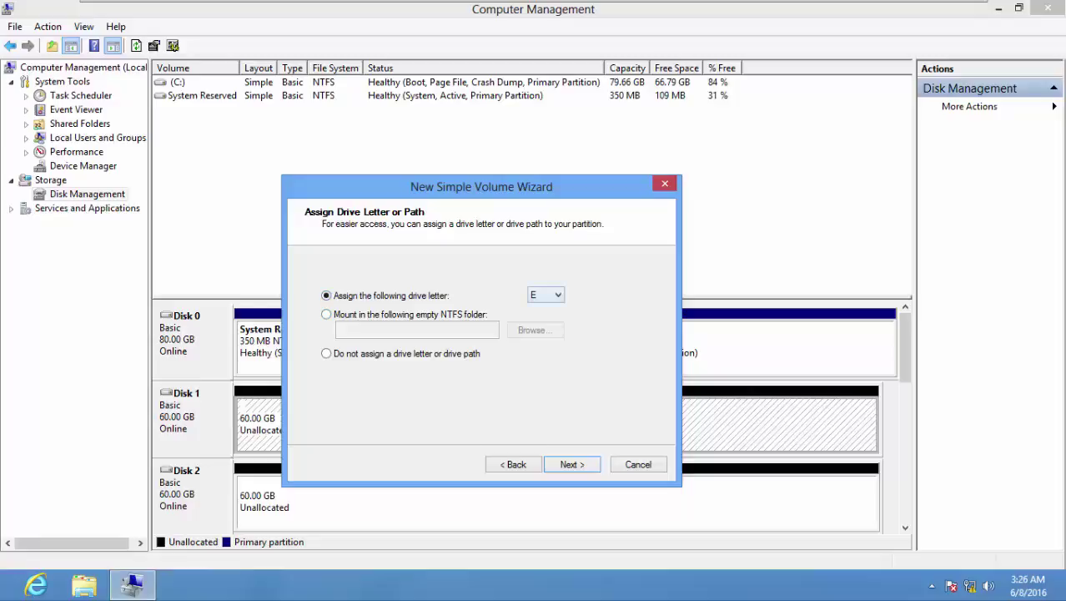
pyautogui.press('Return')
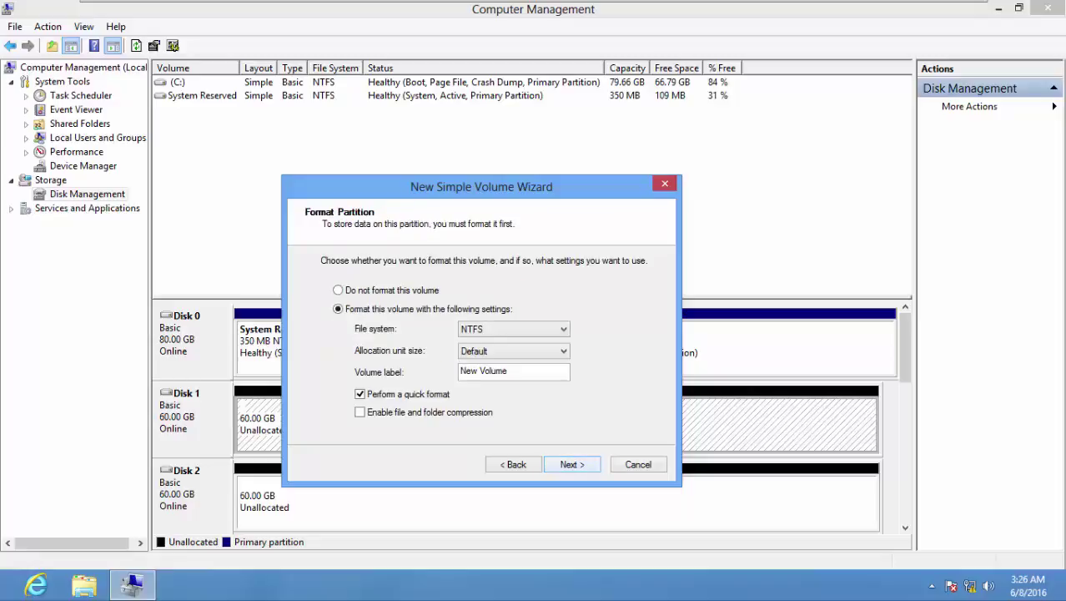
# - Label the NTFS volume Simple Volume, finish the wizard and decline the prompt to format drive E
pyautogui.doubleClick(469, 371)
pyautogui.write('Sim')
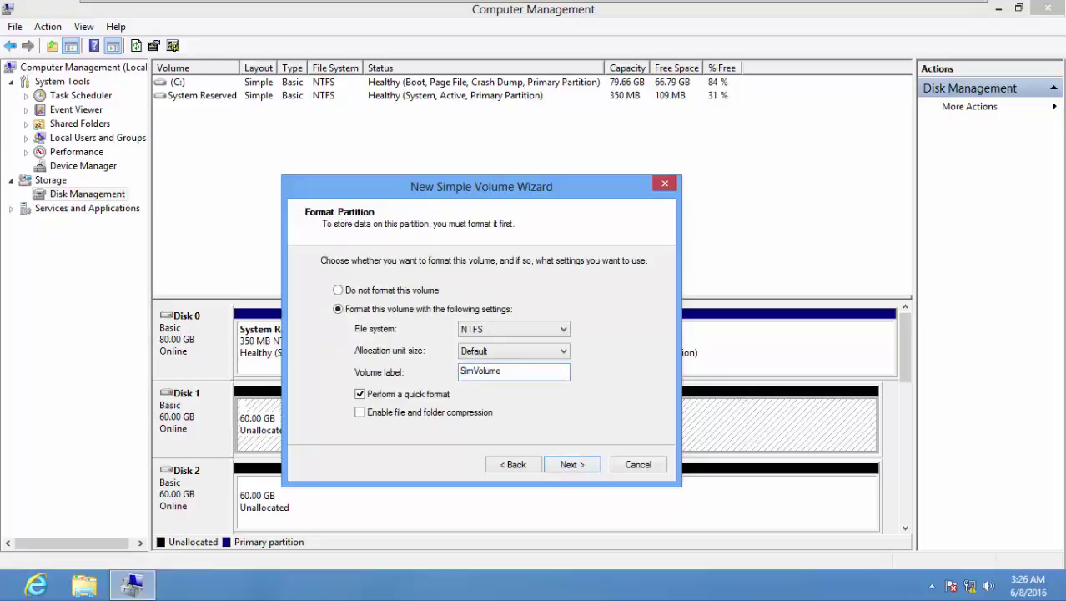
pyautogui.write('ple')
pyautogui.press('Return')
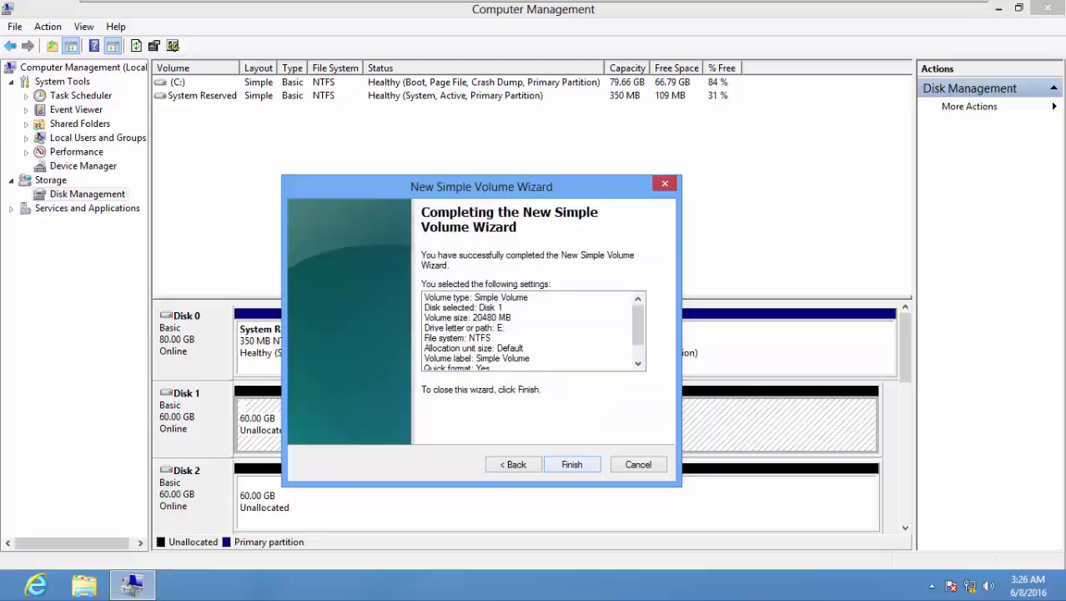
pyautogui.press('Return')
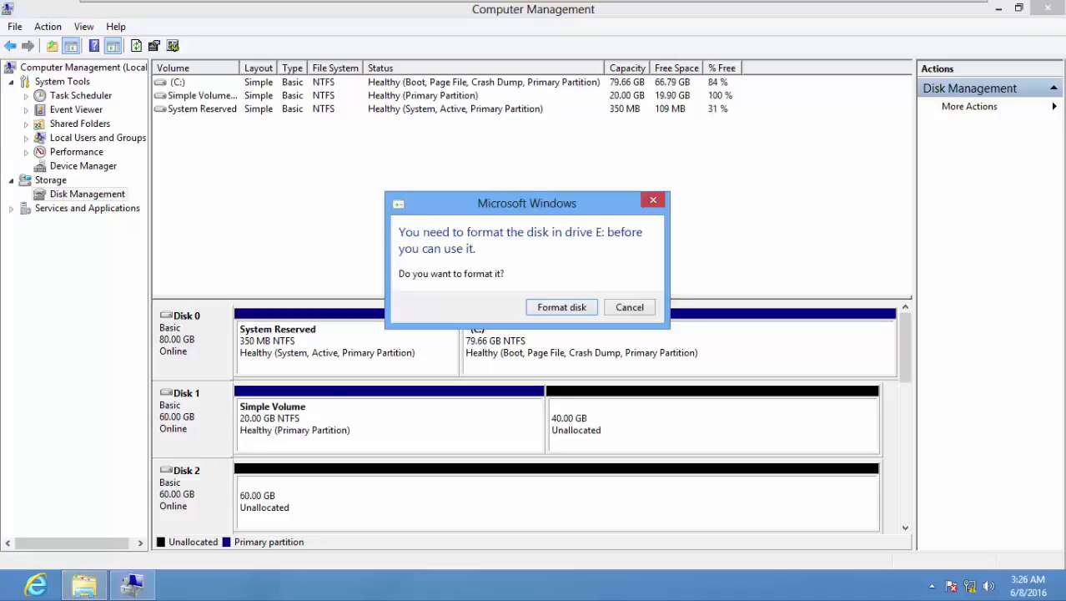
pyautogui.click(629, 306)
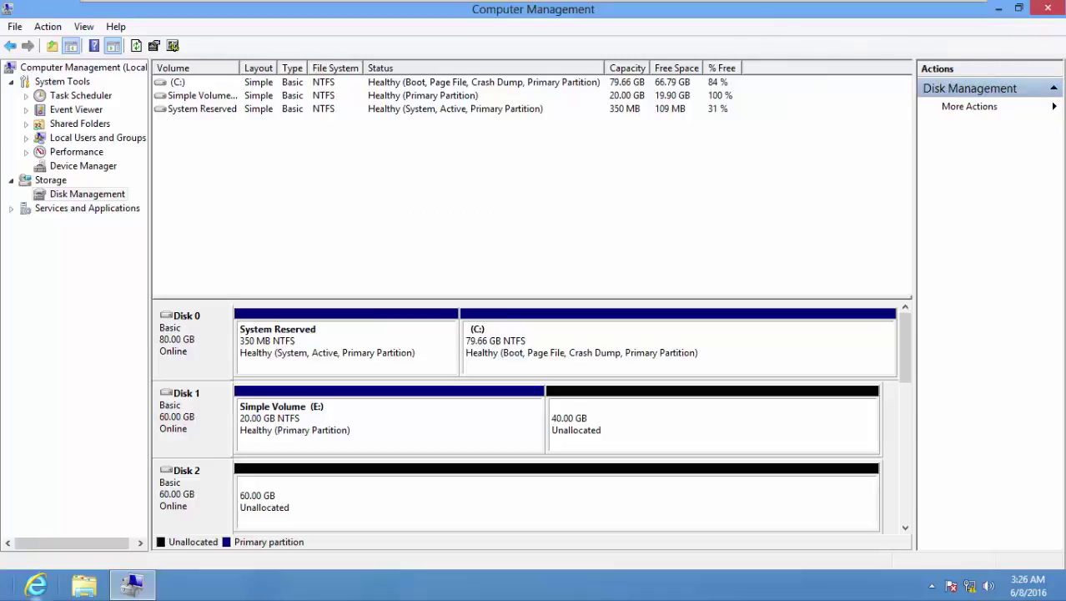
# - Check the computer's drive list in File Explorer for the new E: volume, and close the window
pyautogui.click(83, 584)
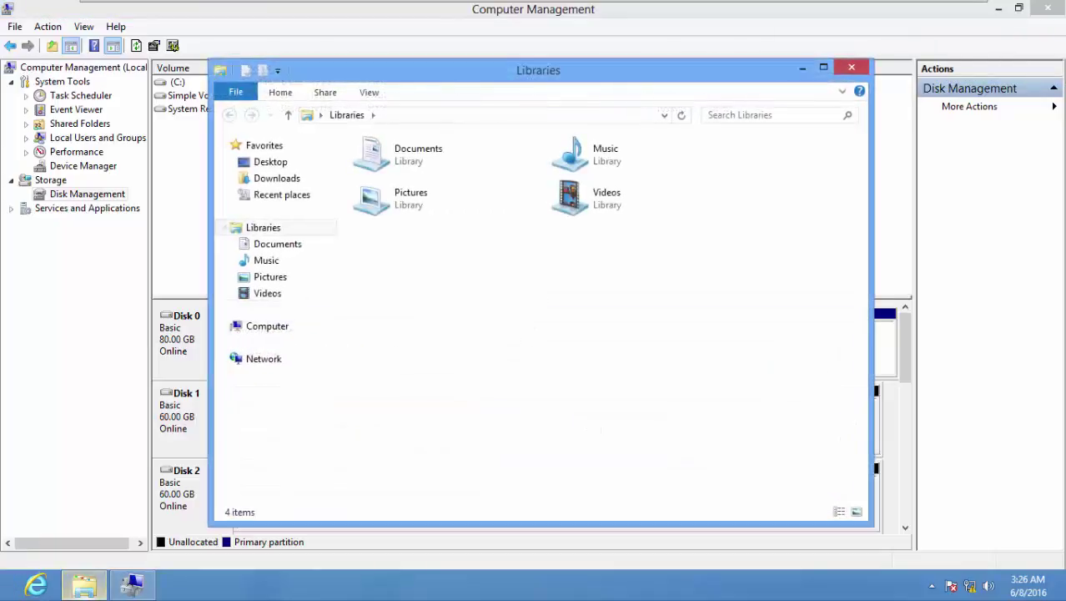
pyautogui.click(267, 325)
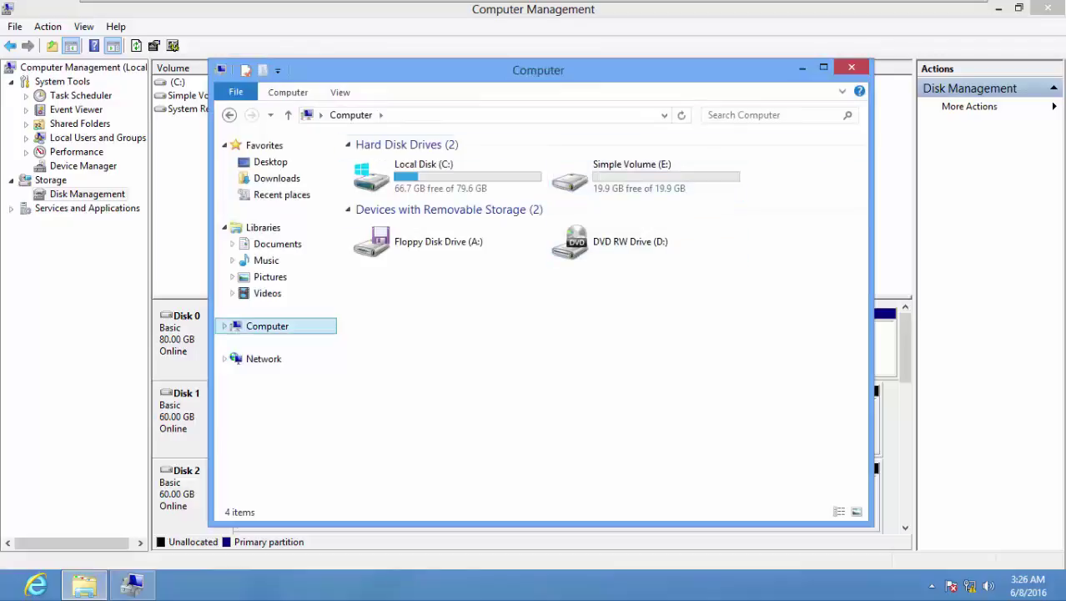
pyautogui.hotkey('alt', 'F4')
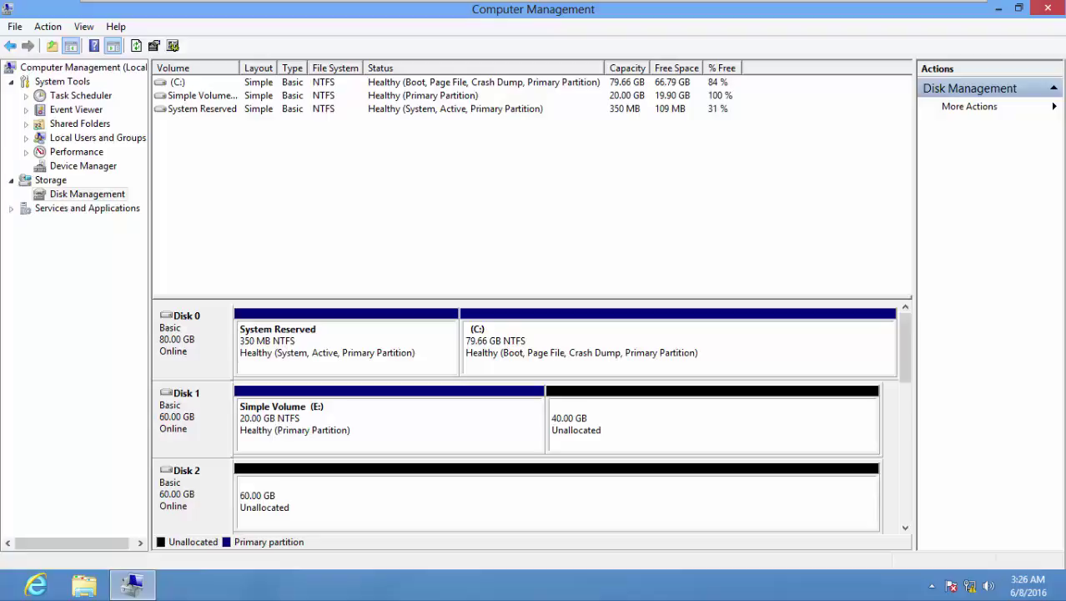
# - Uncover the desktop and create a new folder on it named Mounted Disk Folder
pyautogui.moveTo(929, 8); pyautogui.dragTo(999, 62)
pyautogui.rightClick(22, 288)
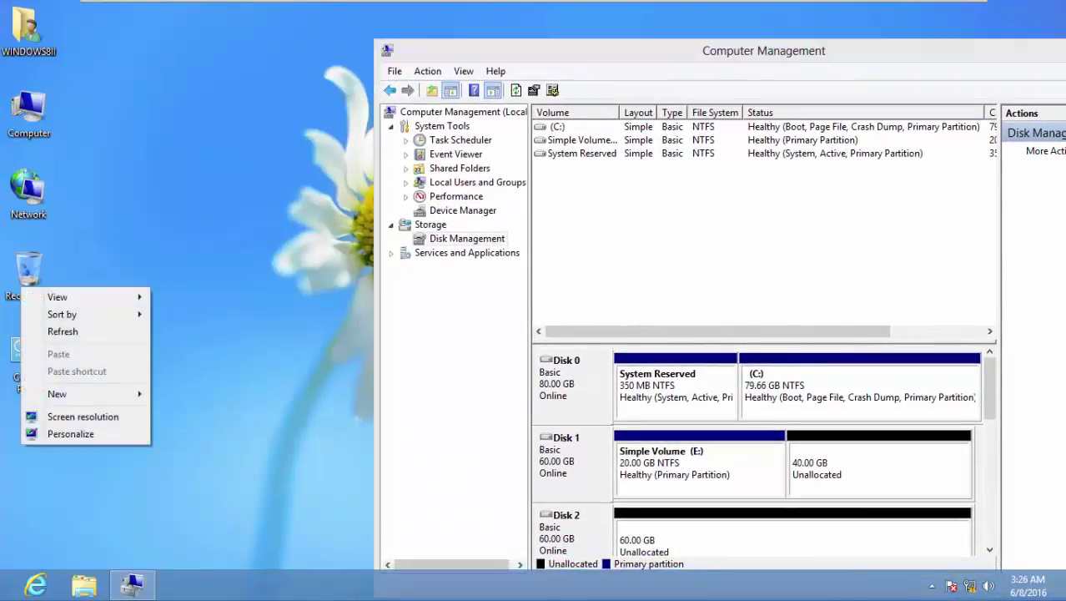
pyautogui.moveTo(100, 393)
pyautogui.click(190, 393)
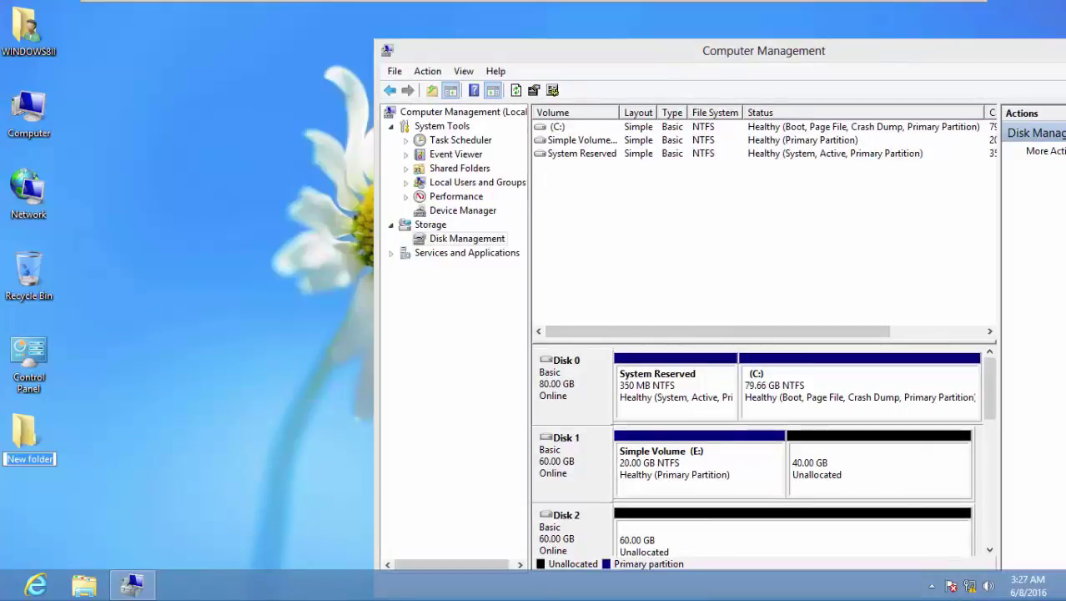
pyautogui.write('Mounte')
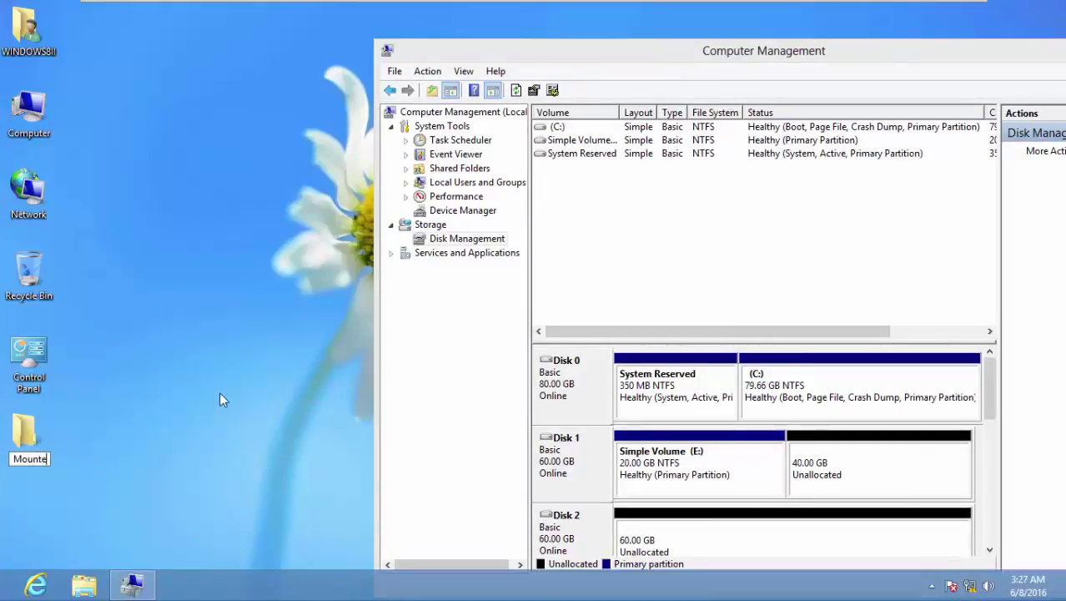
pyautogui.write('d Di')
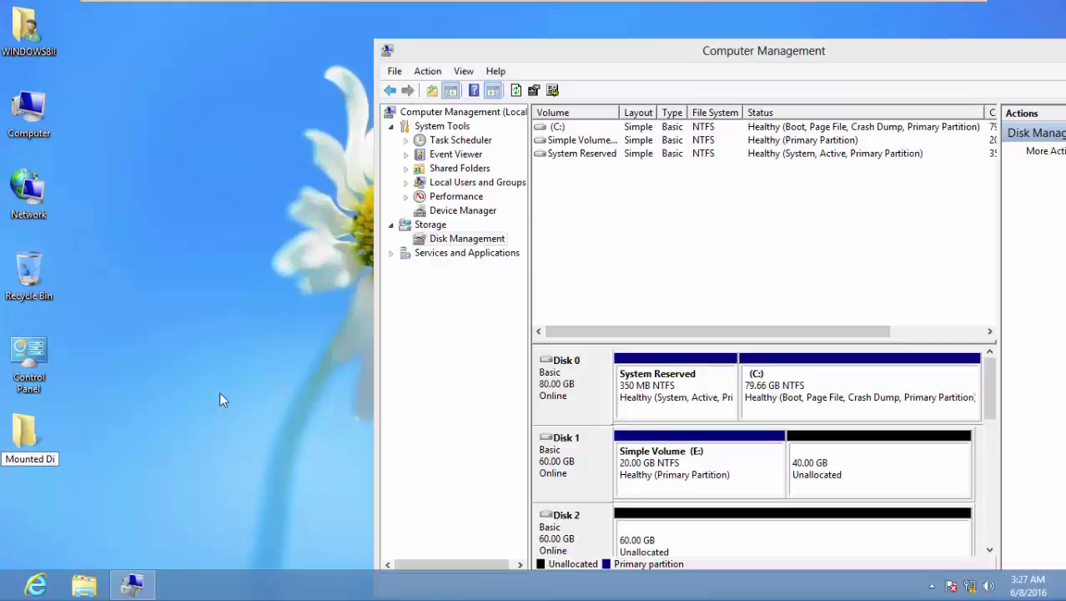
pyautogui.write('sk Fo')
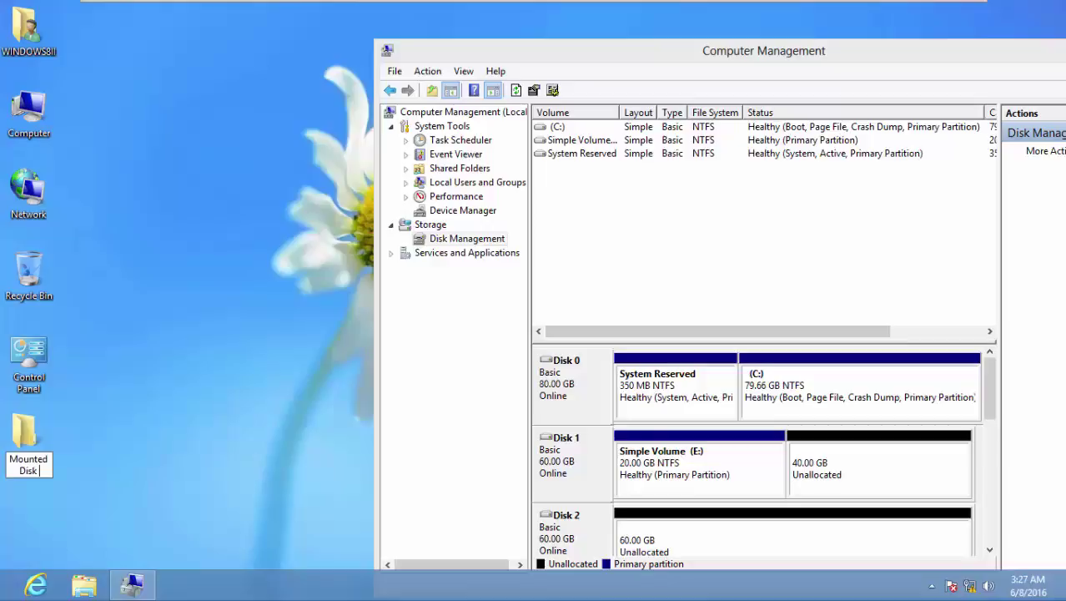
pyautogui.write('lder')
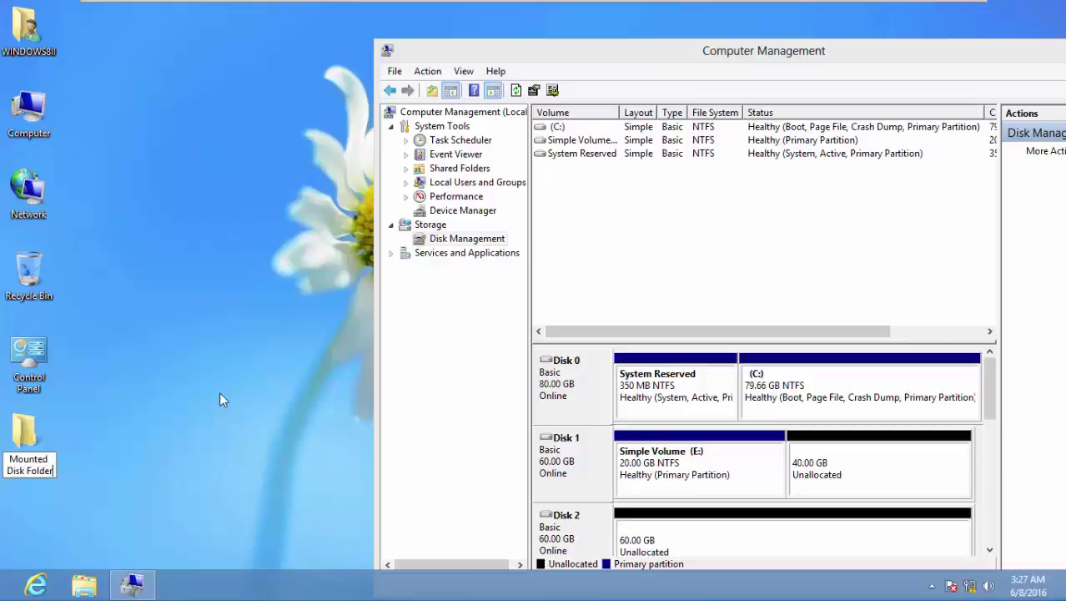
pyautogui.press('Return')
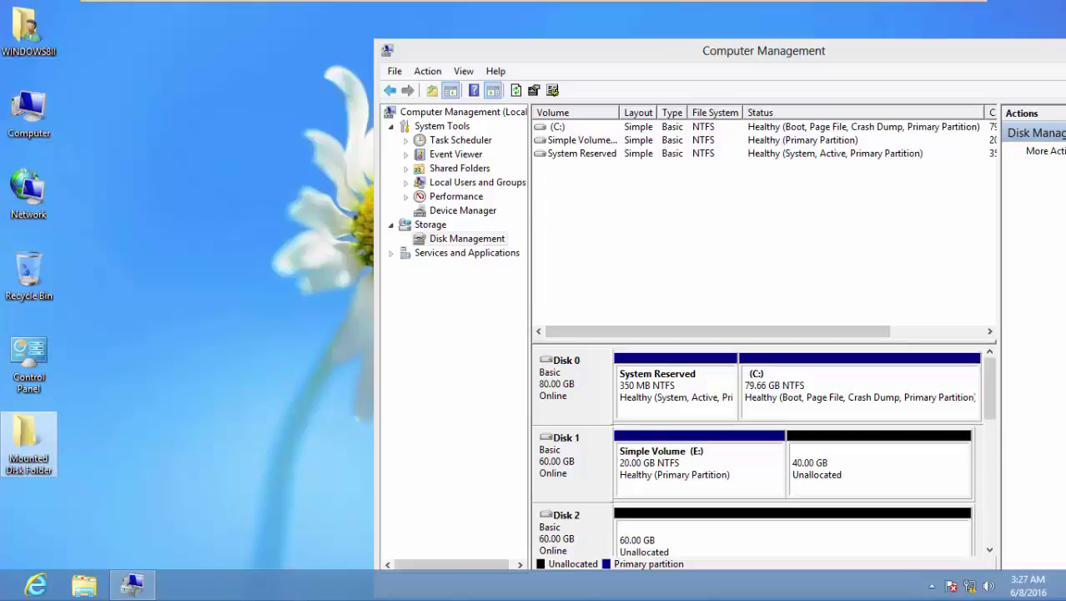
# - Check the file system of Local Disk (C:) in its properties, and close the properties
pyautogui.doubleClick(28, 113)
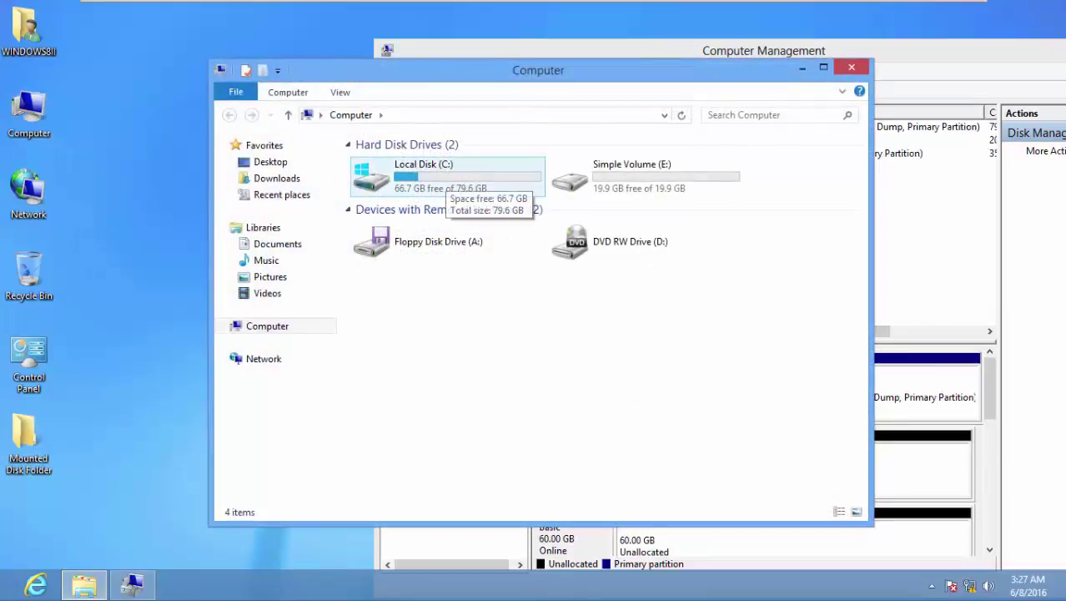
pyautogui.click(443, 177)
pyautogui.rightClick(439, 175)
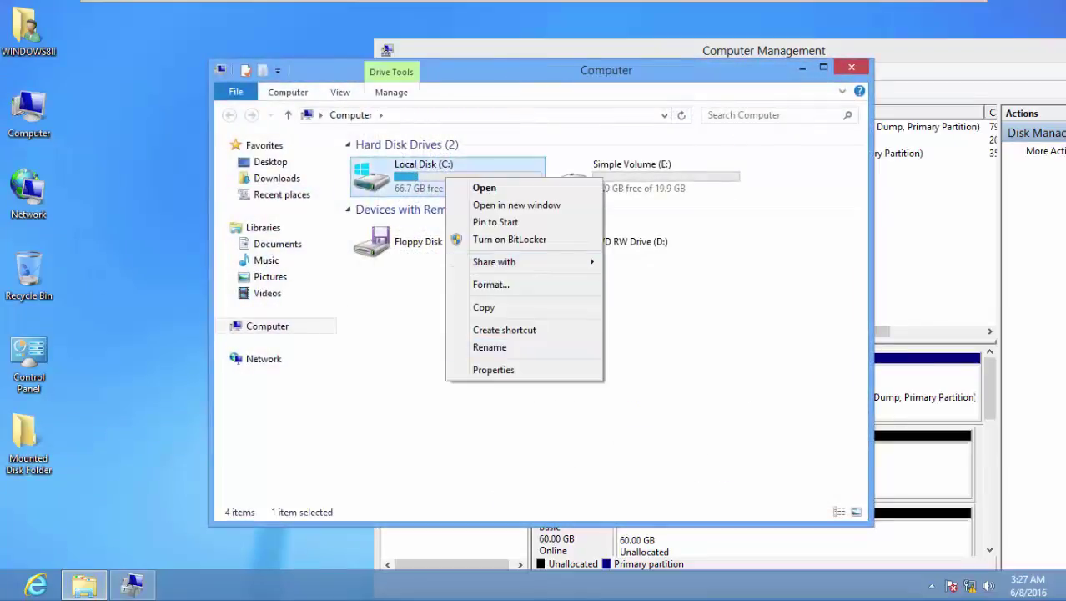
pyautogui.click(492, 369)
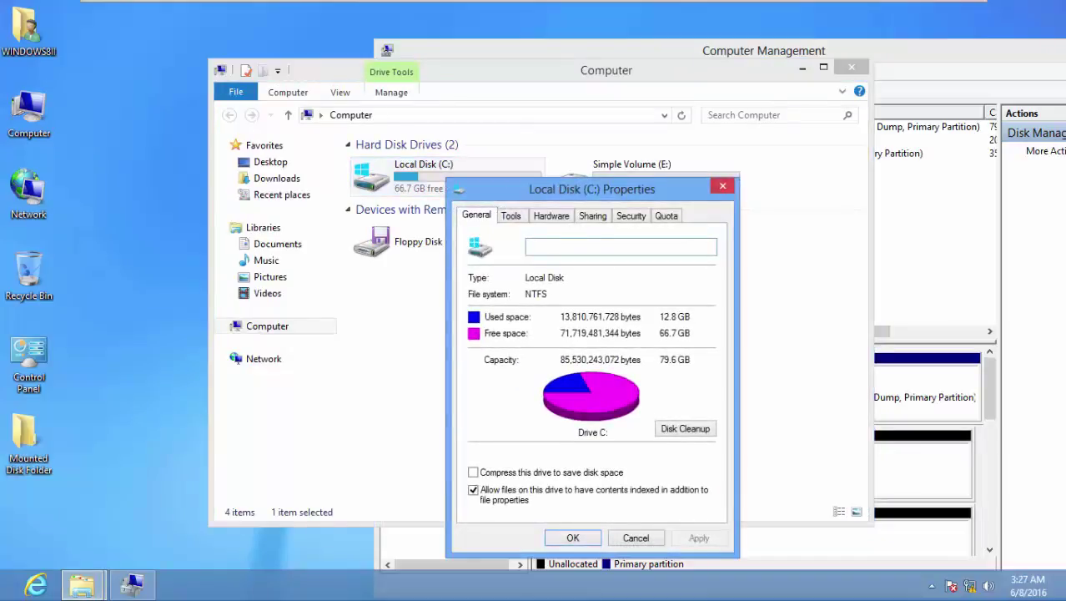
pyautogui.press('Escape')
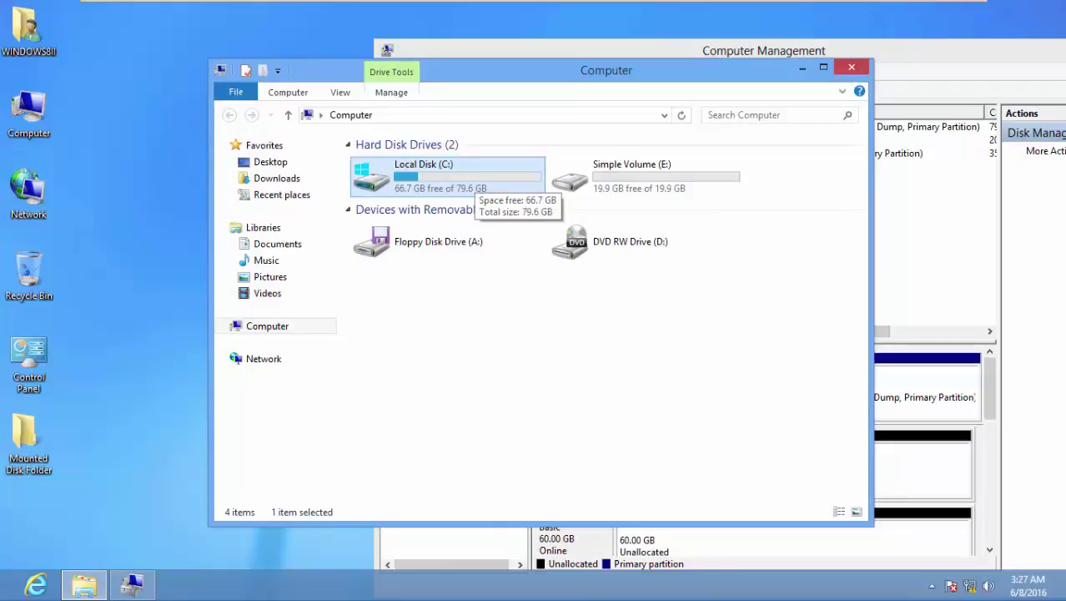
# - Browse to Users\WINDOWS8II\Desktop on drive C: and select Mounted Disk Folder
pyautogui.doubleClick(450, 177)
pyautogui.doubleClick(392, 209)
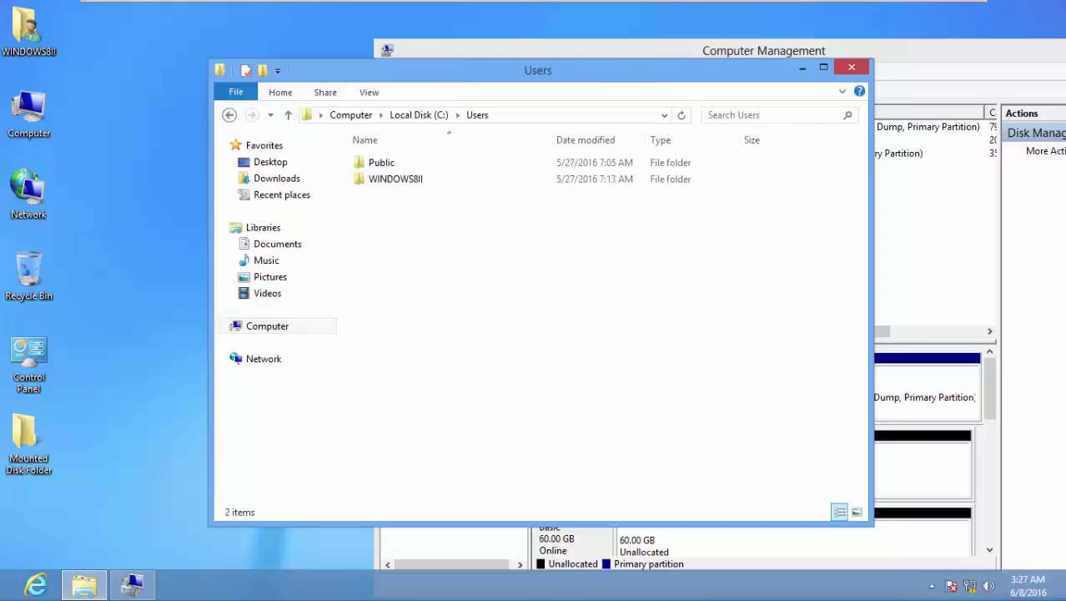
pyautogui.doubleClick(395, 178)
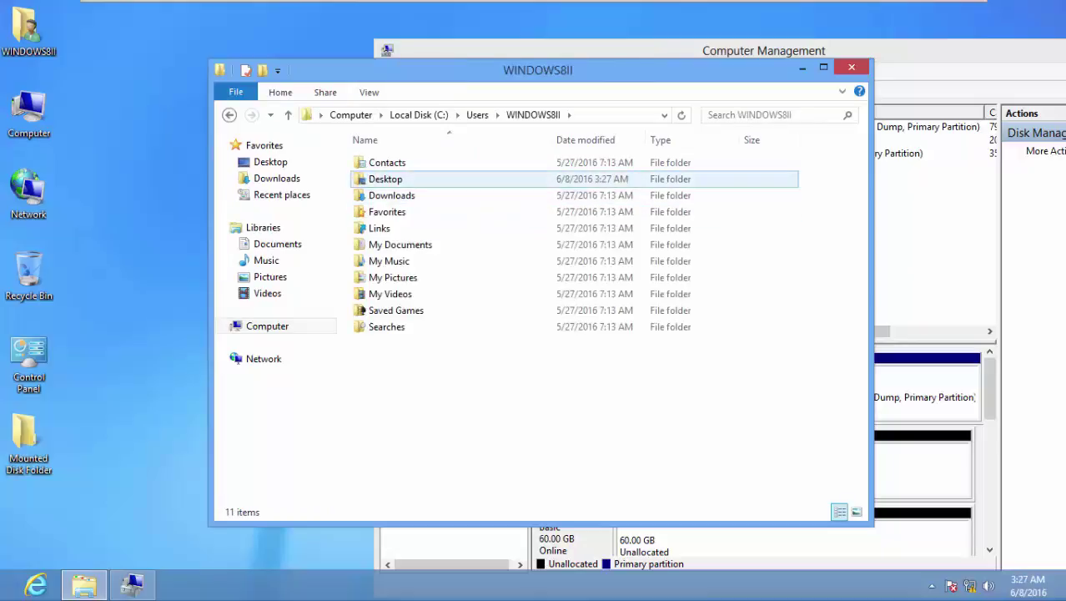
pyautogui.doubleClick(396, 179)
pyautogui.click(400, 163)
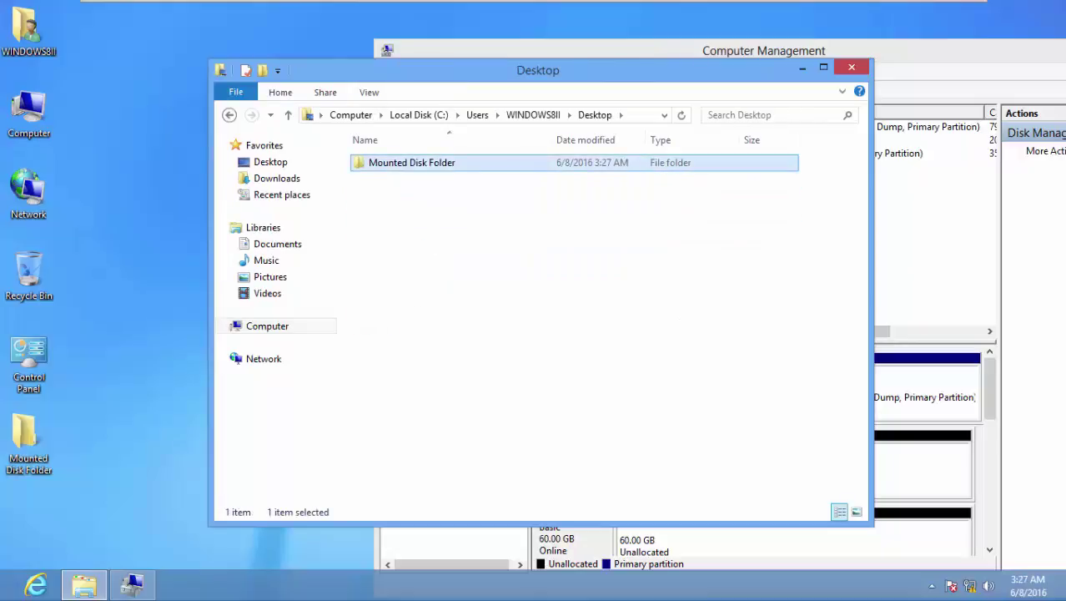
# - Show the full path of the Desktop folder and close the File Explorer window
pyautogui.click(642, 115)
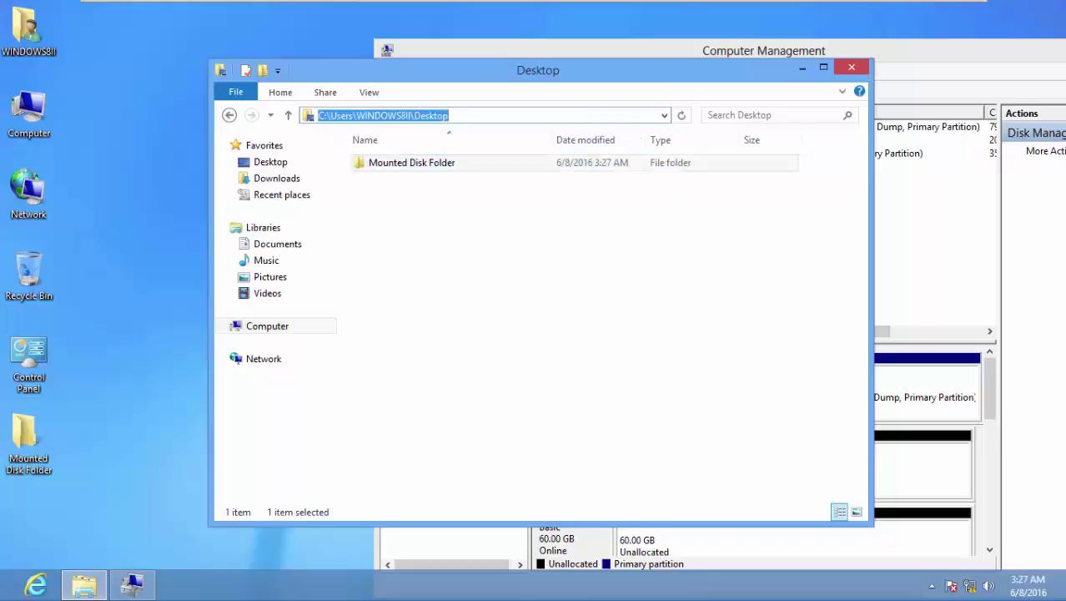
pyautogui.hotkey('alt', 'F4')
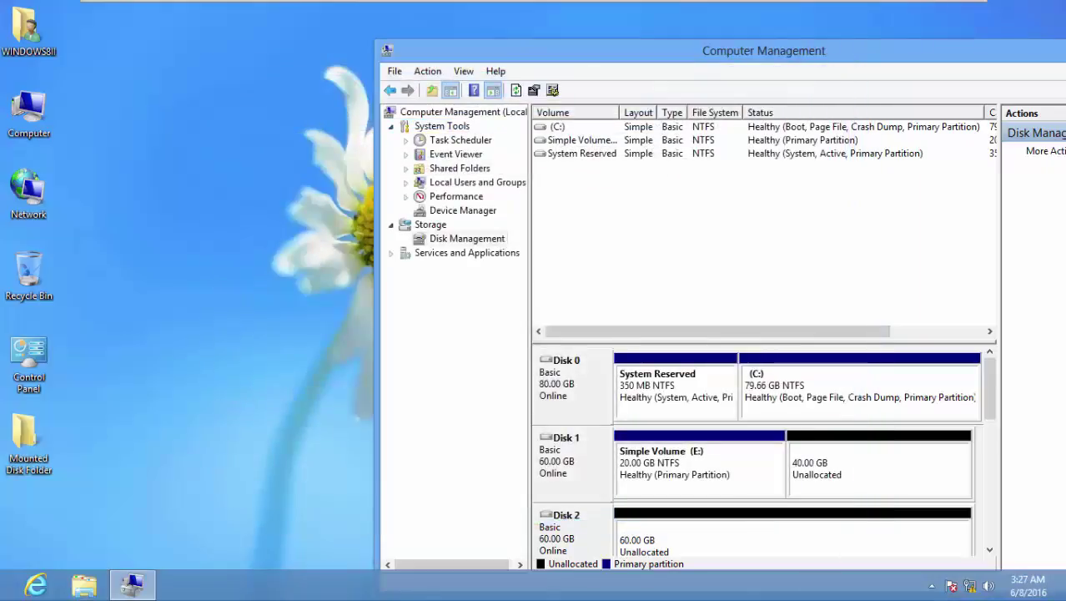
# - Maximize Computer Management and start a new simple volume in Disk 1's 40 GB unallocated space, accepting the size of 40957 MB
pyautogui.moveTo(773, 53); pyautogui.dragTo(618, 15)
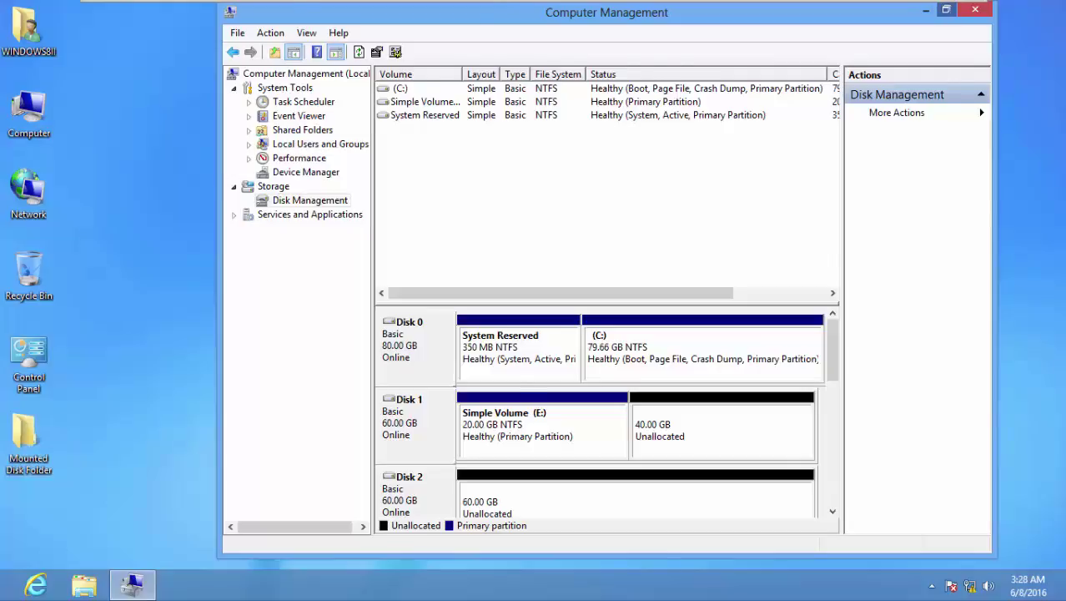
pyautogui.click(947, 9)
pyautogui.rightClick(632, 417)
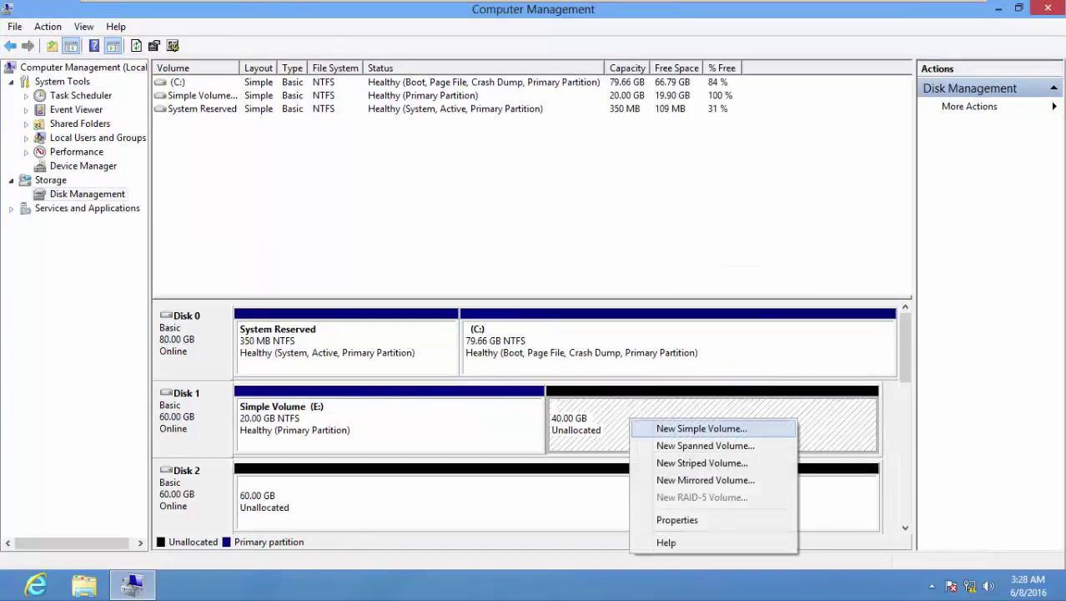
pyautogui.click(693, 428)
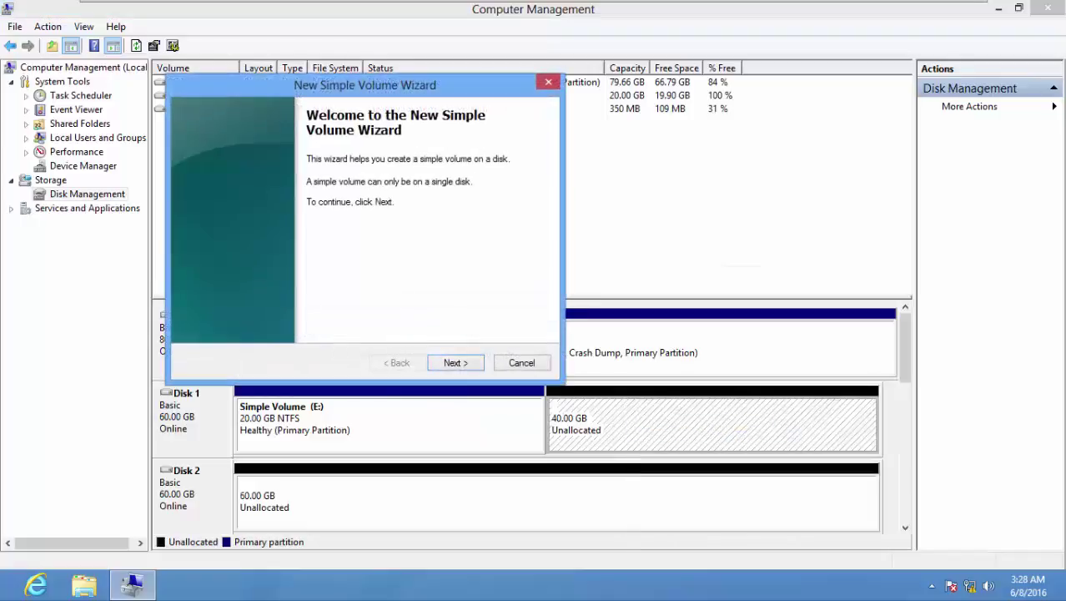
pyautogui.press('Return')
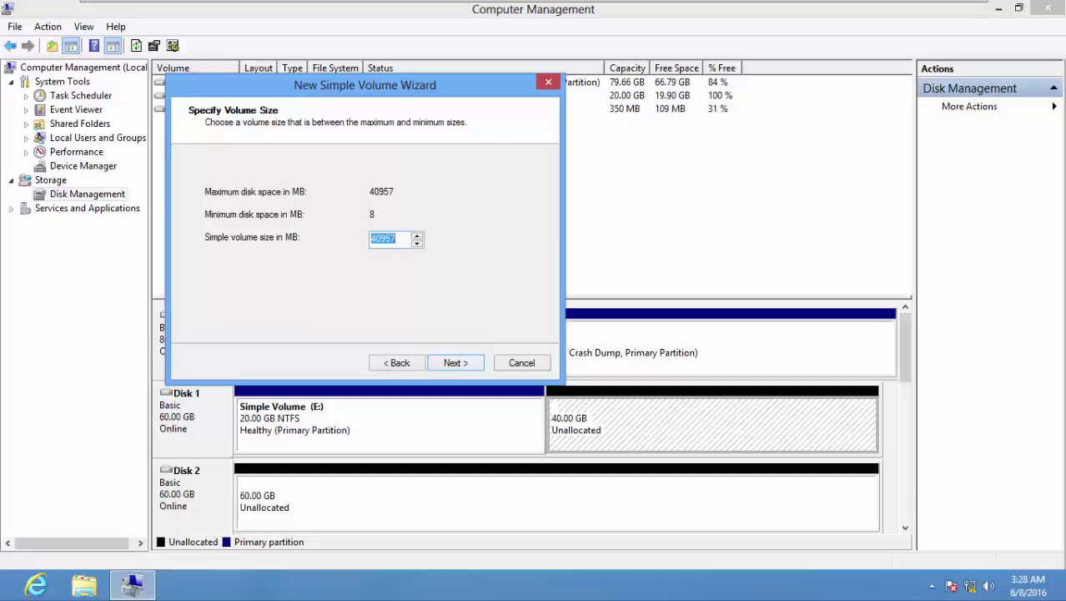
pyautogui.press('Return')
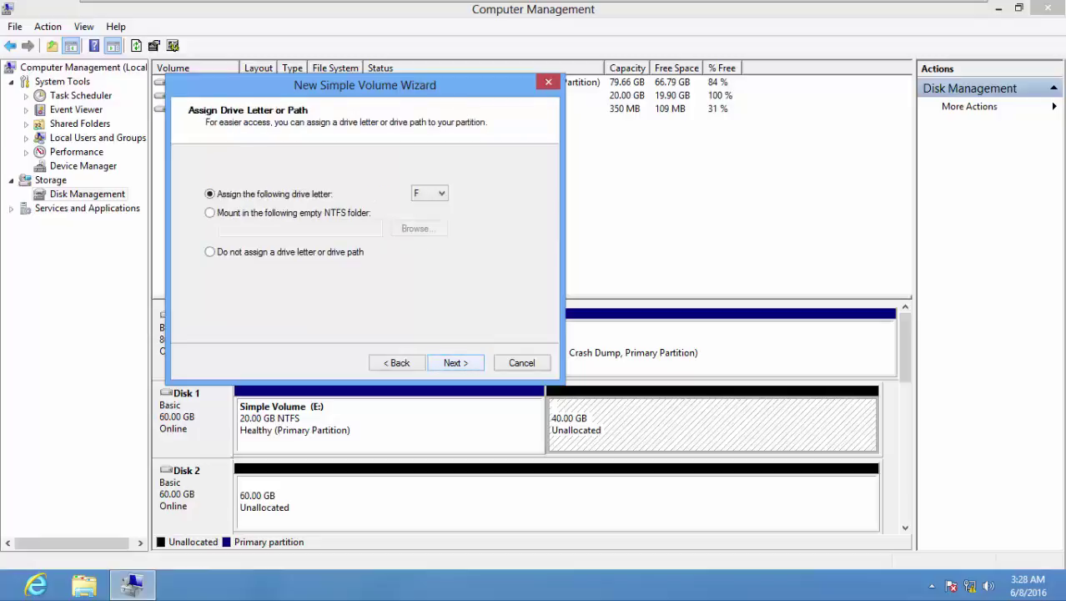
# - Set the volume to mount in the empty NTFS folder Mounted Disk Folder under C:\Users\WINDOWS8II\Desktop
pyautogui.click(209, 212)
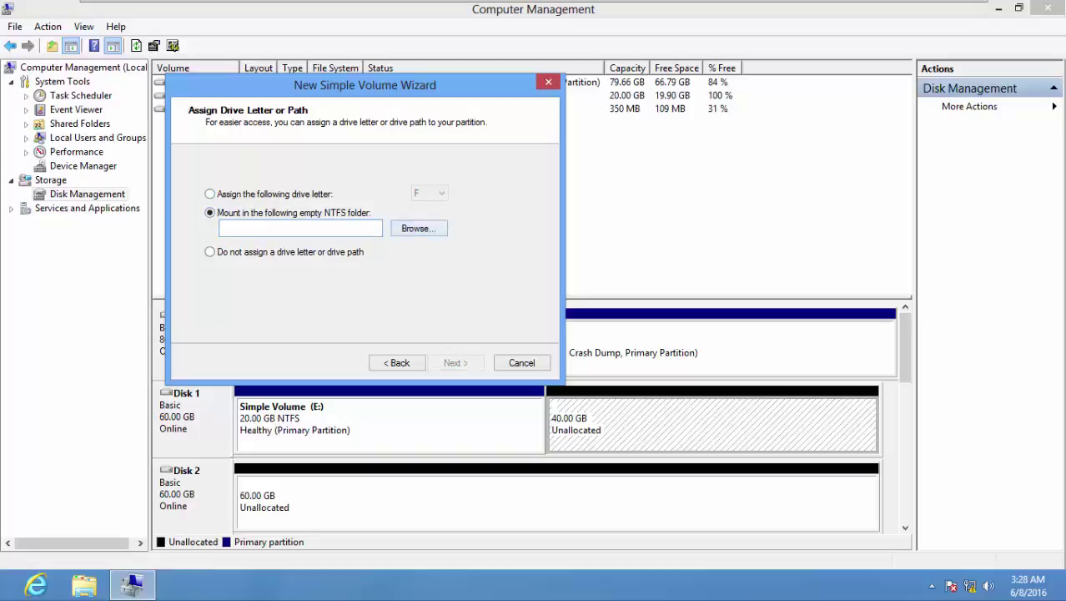
pyautogui.hotkey('alt', 'r')
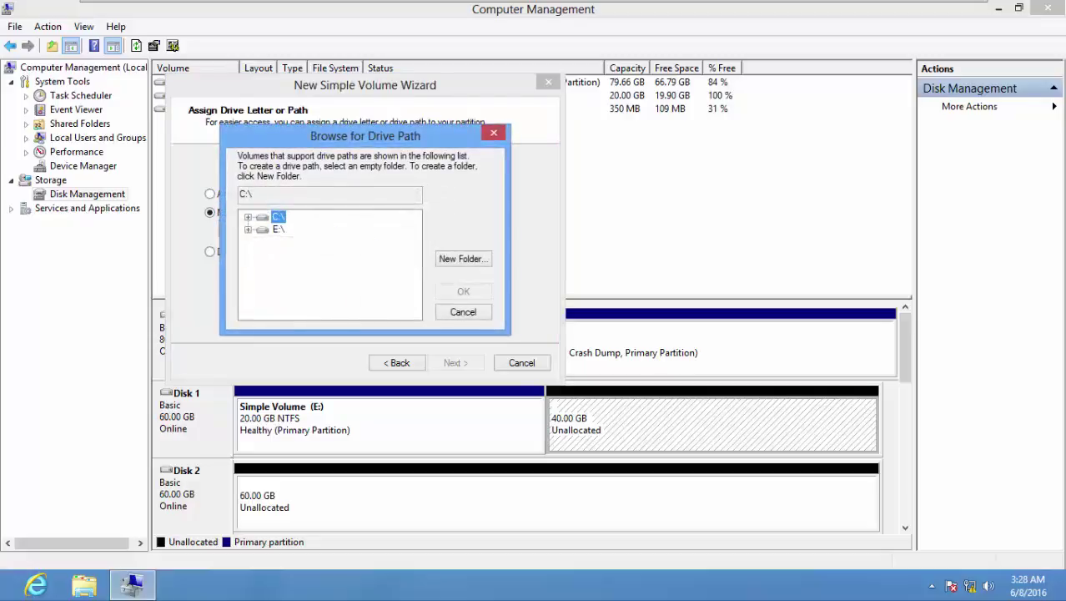
pyautogui.press('Right')
pyautogui.scroll(-3, 328, 263)
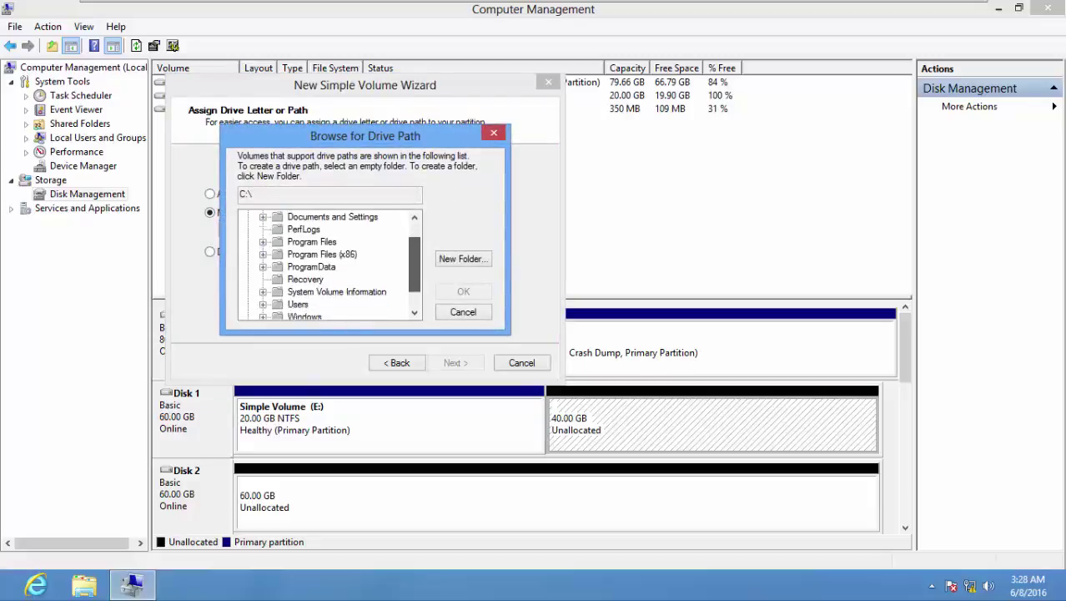
pyautogui.click(262, 291)
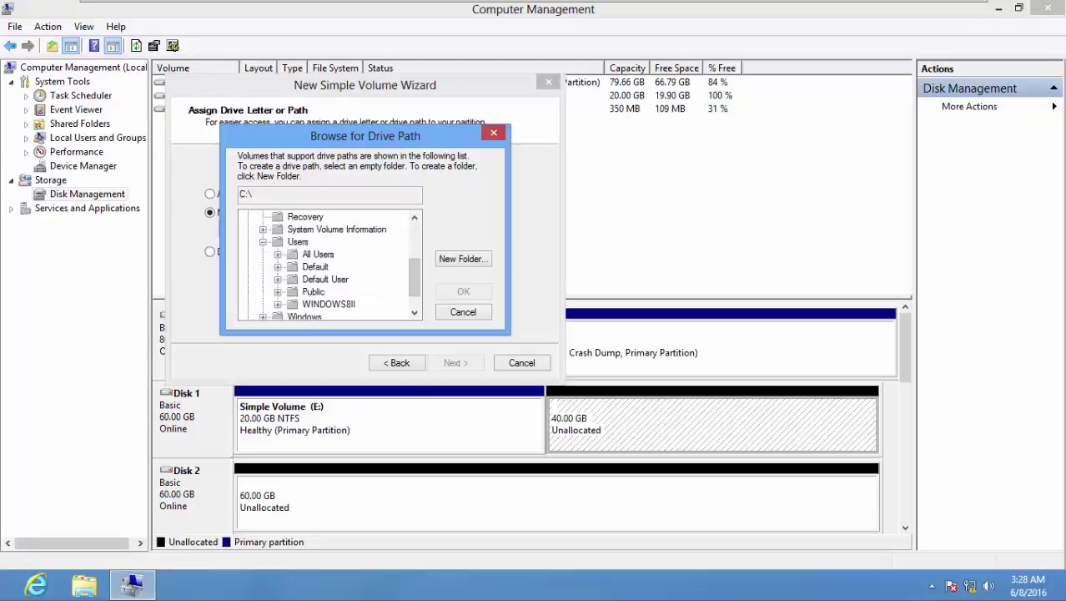
pyautogui.scroll(-1, 327, 263)
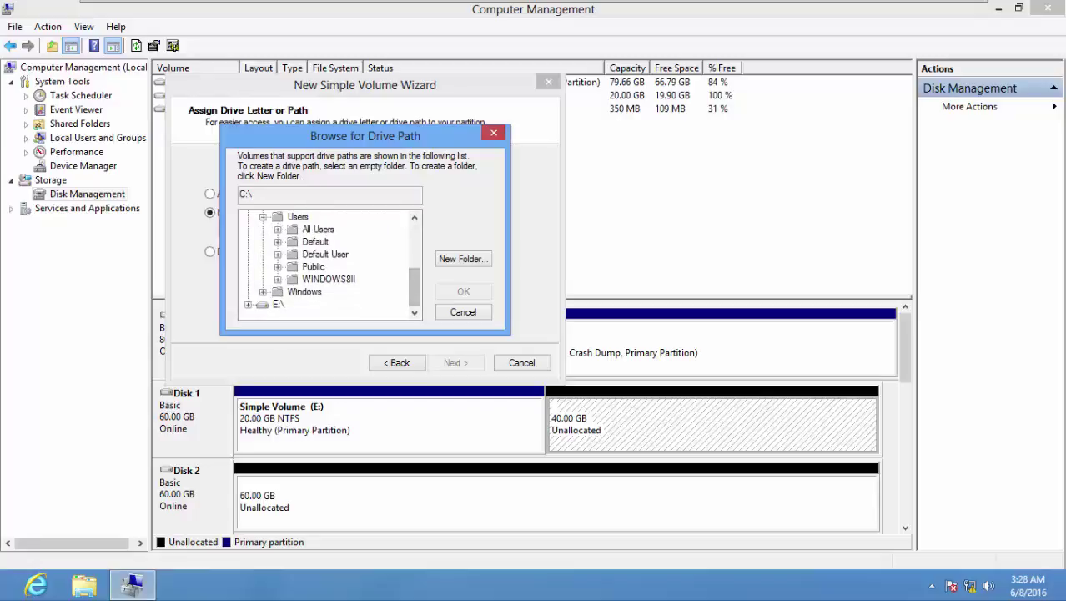
pyautogui.click(277, 278)
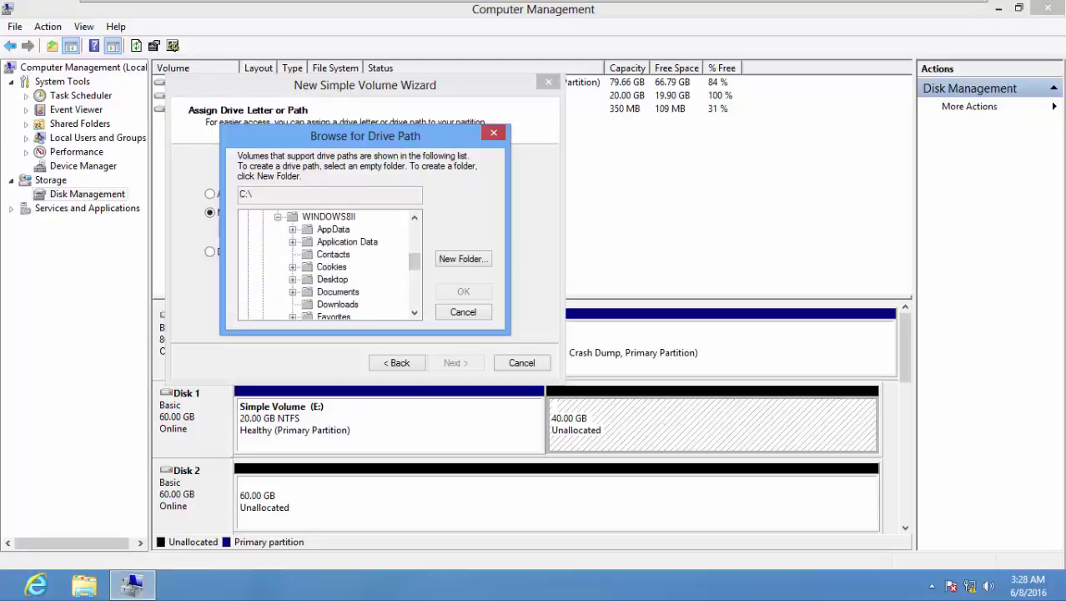
pyautogui.scroll(-1, 414, 262)
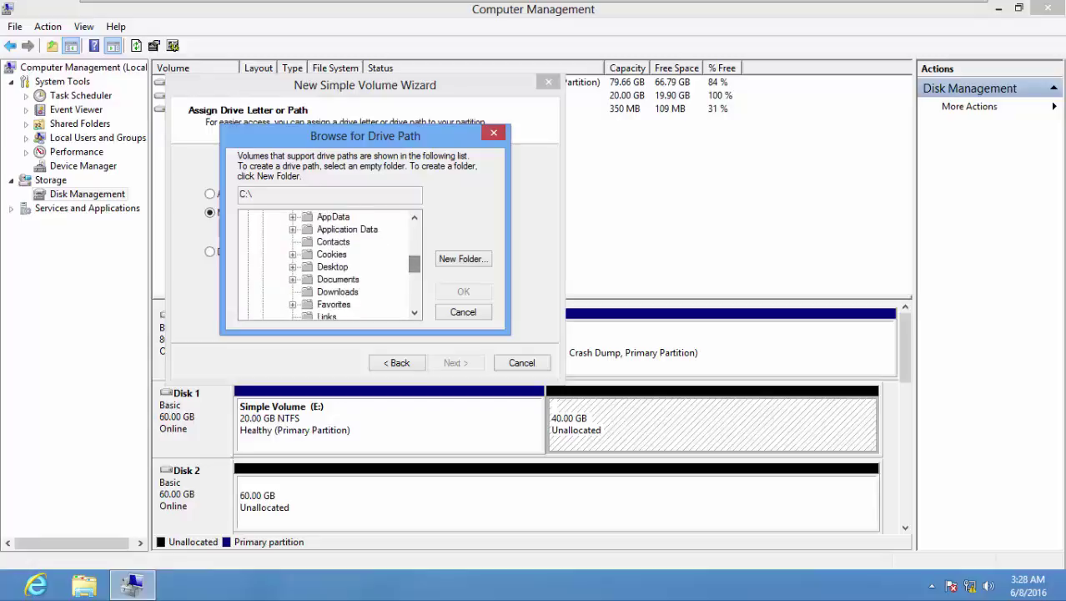
pyautogui.click(292, 266)
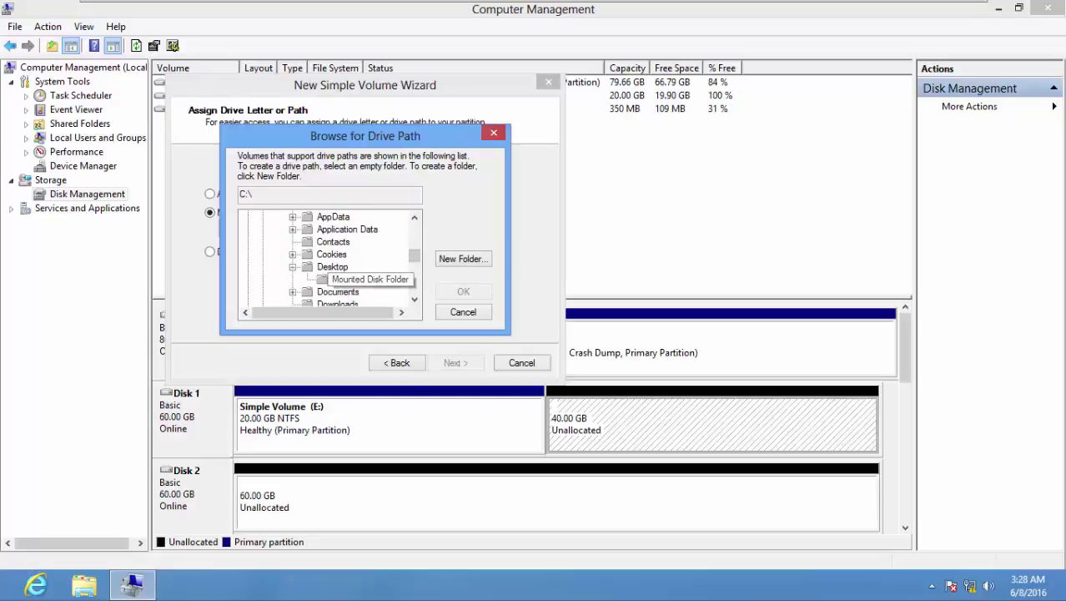
pyautogui.click(368, 278)
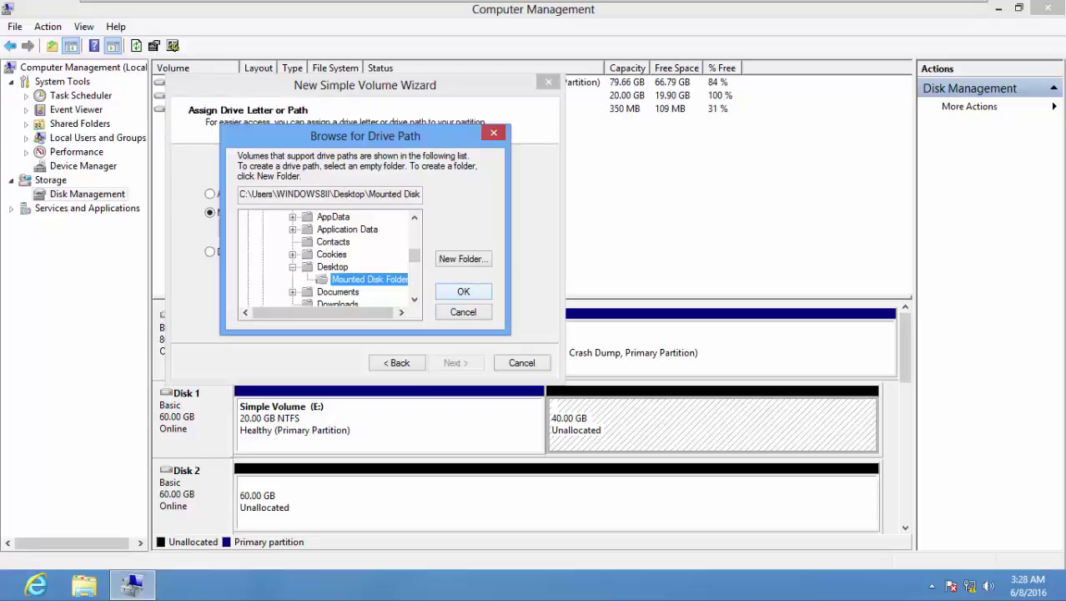
pyautogui.press('Return')
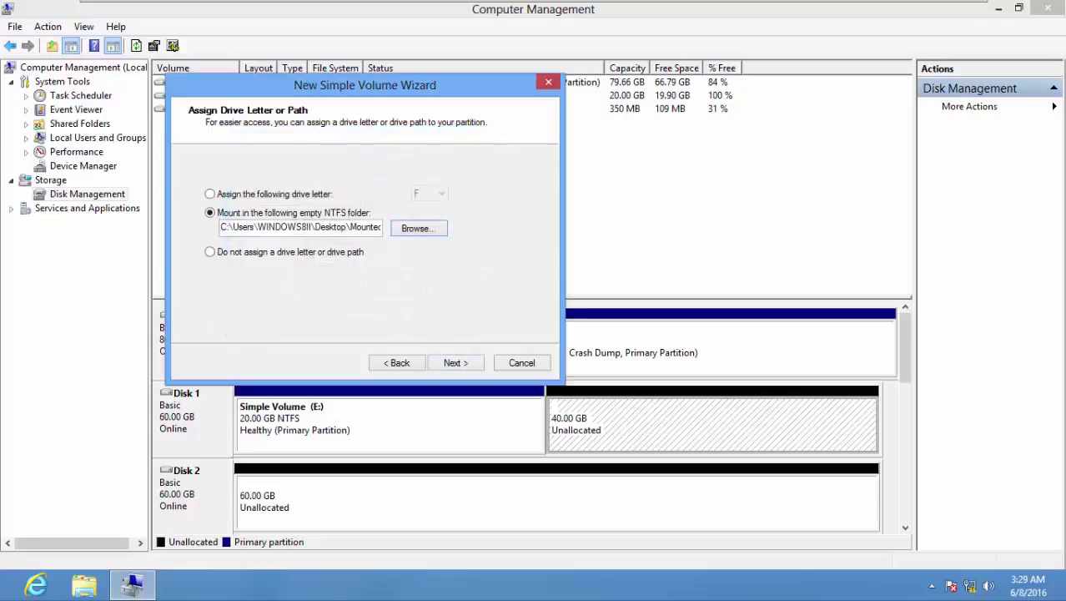
pyautogui.moveTo(337, 227); pyautogui.dragTo(215, 228)
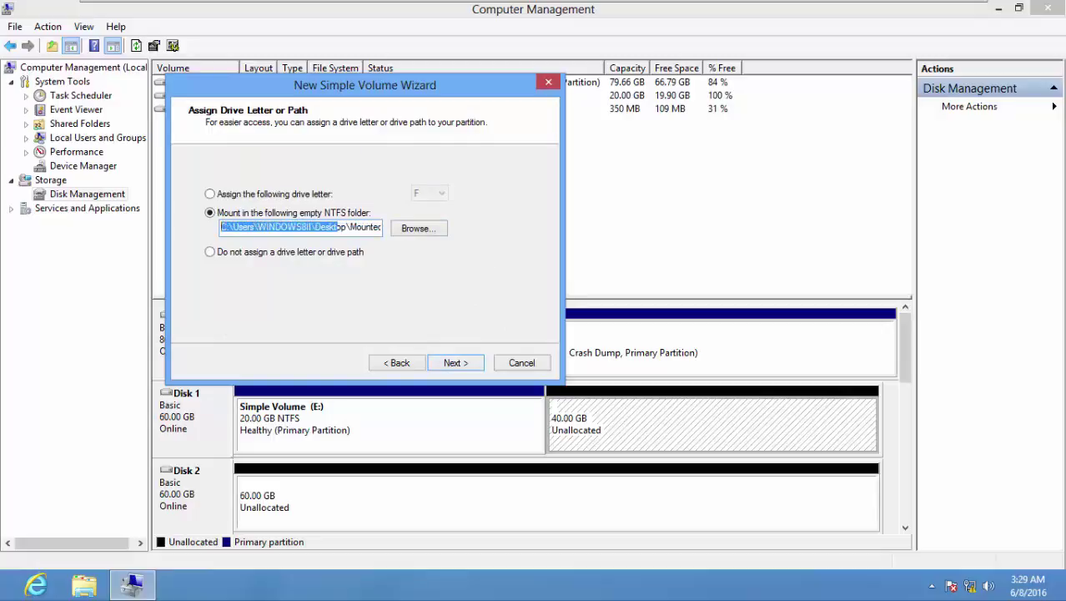
pyautogui.click(234, 227)
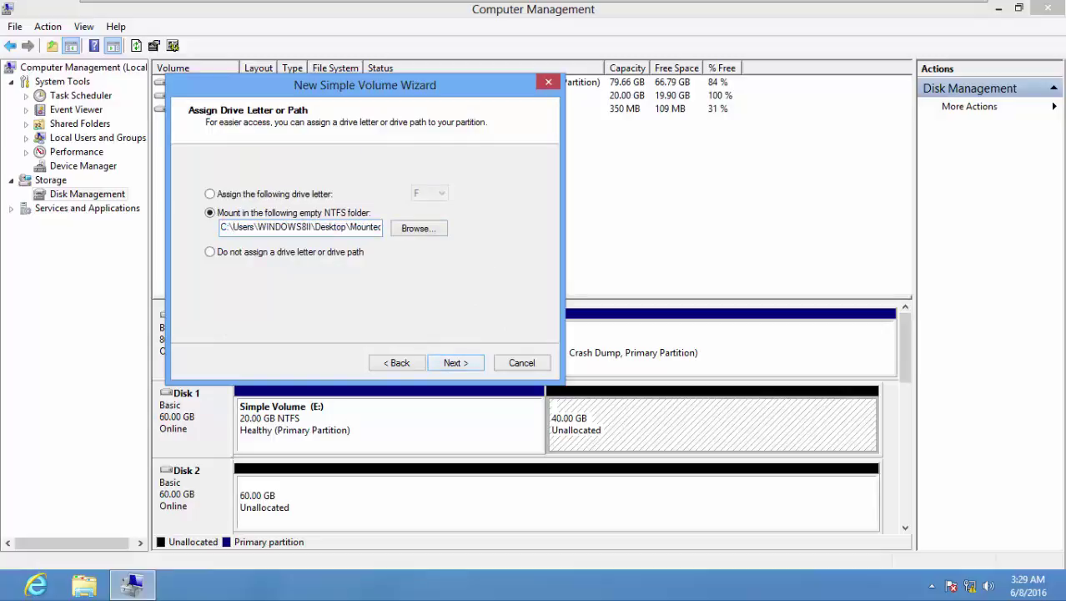
pyautogui.click(456, 363)
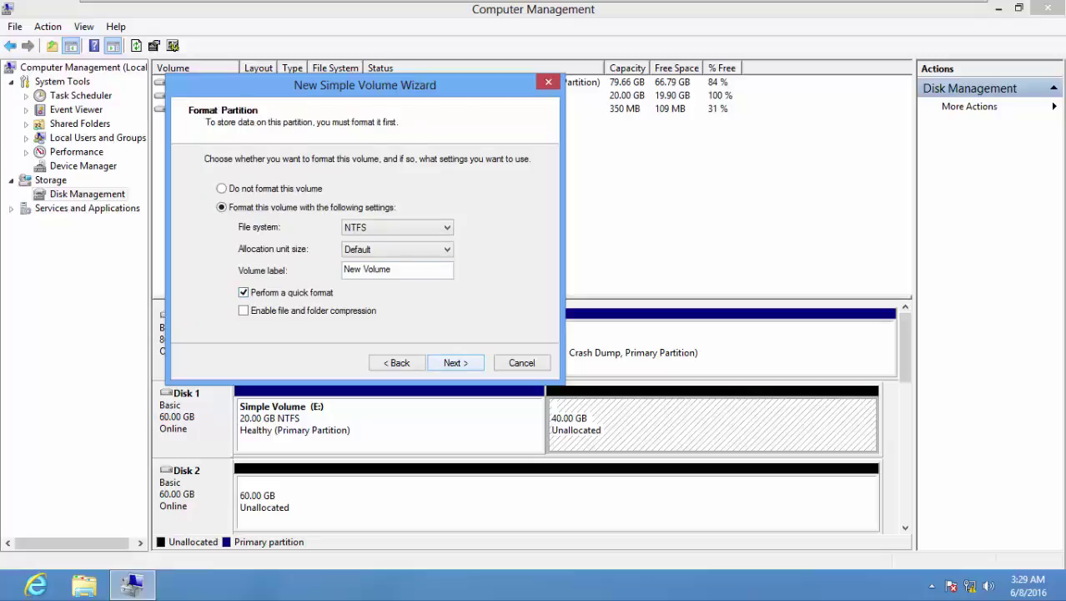
# - Label the volume Mounted Volume, finish creating it with a quick NTFS format, and dismiss the remaining messages without formatting drive F:
pyautogui.moveTo(362, 269); pyautogui.dragTo(343, 268)
pyautogui.write('Mounted')
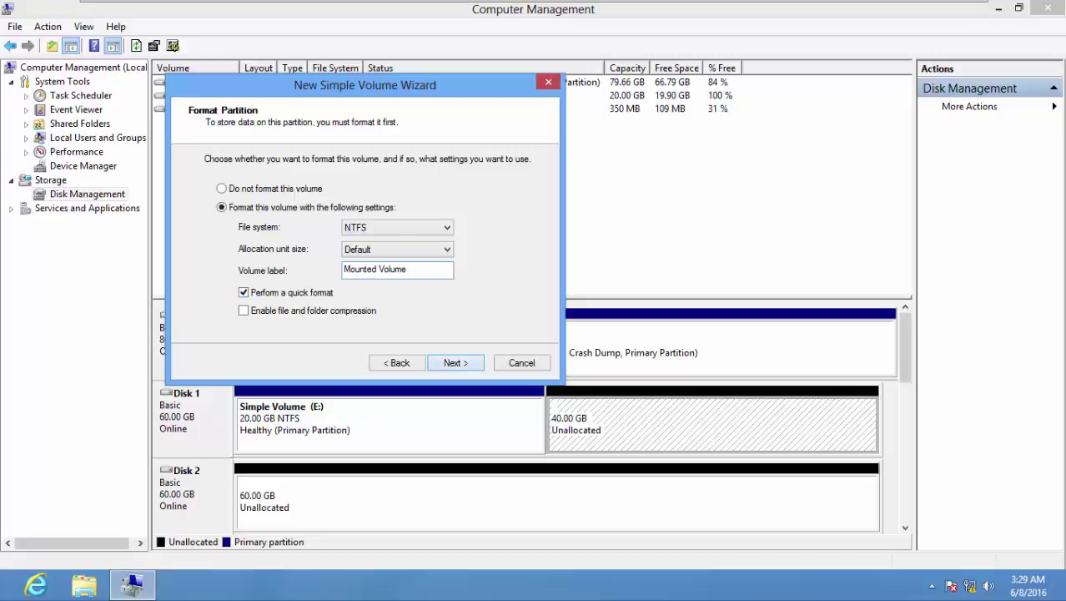
pyautogui.press('Return')
pyautogui.press('Return')
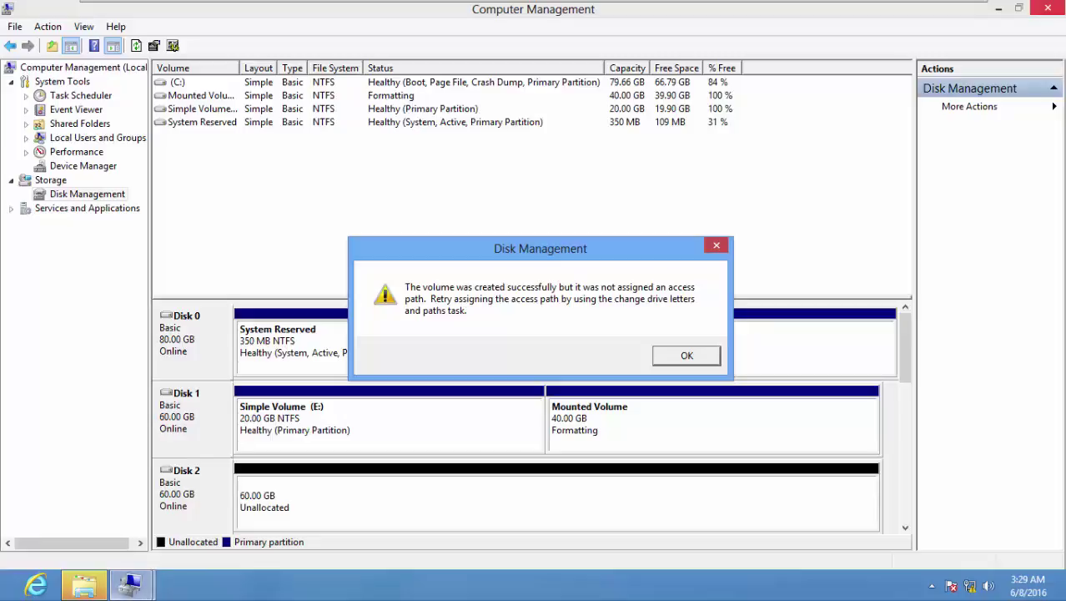
pyautogui.press('Return')
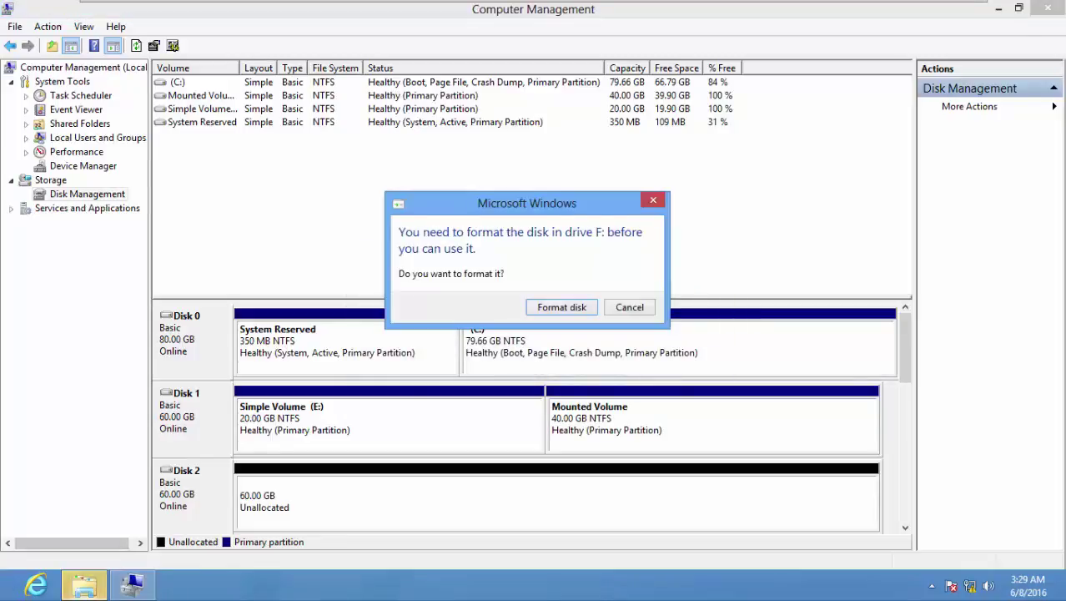
pyautogui.press('Escape')
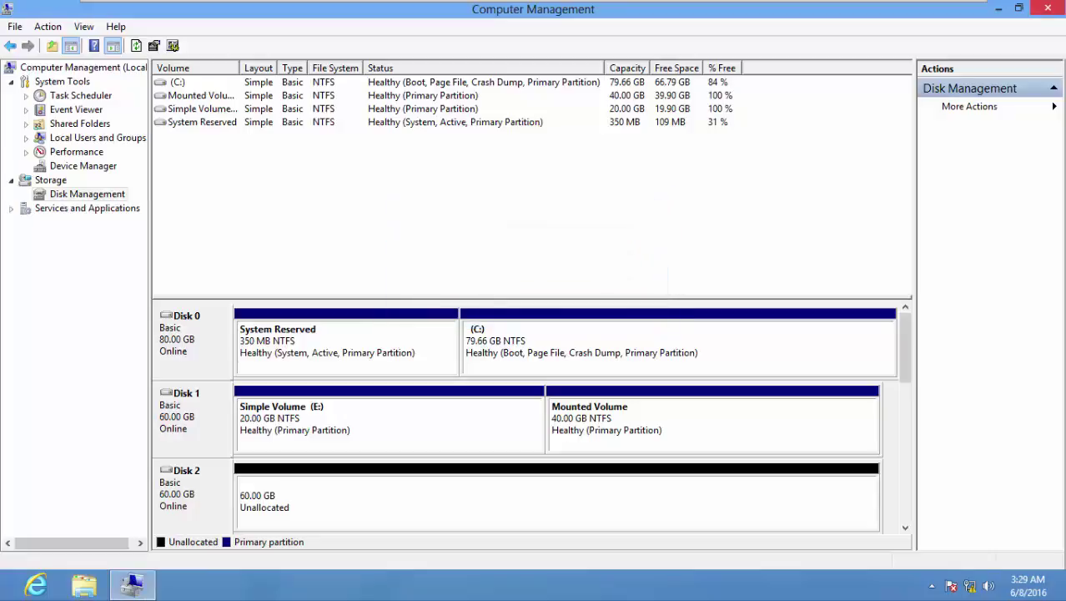
# - Close Computer Management and check the computer's drive list and the contents of Mounted Disk Folder in File Explorer
pyautogui.click(1047, 7)
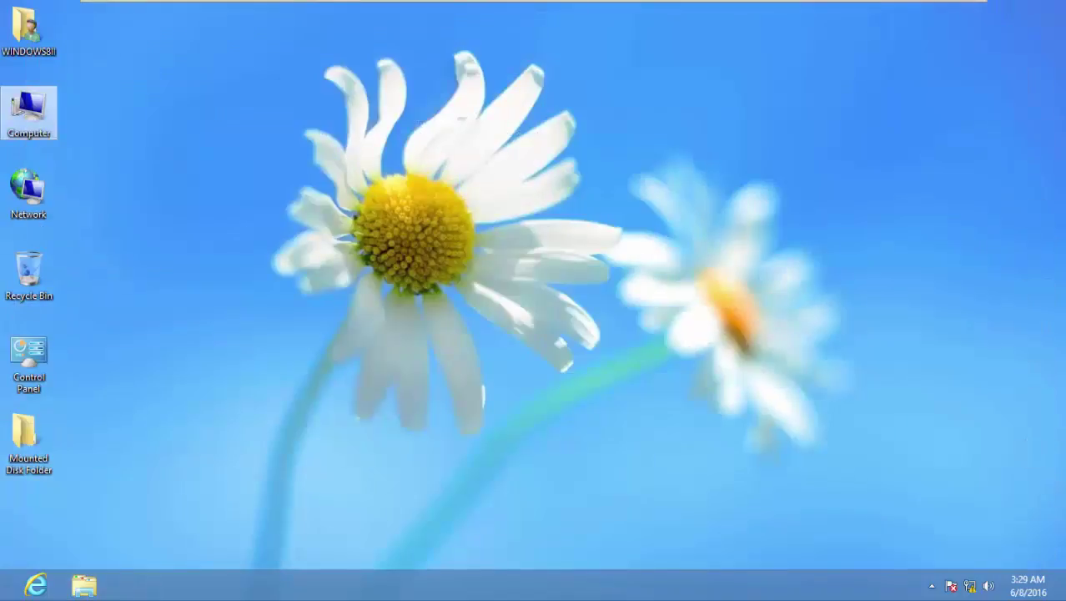
pyautogui.doubleClick(28, 113)
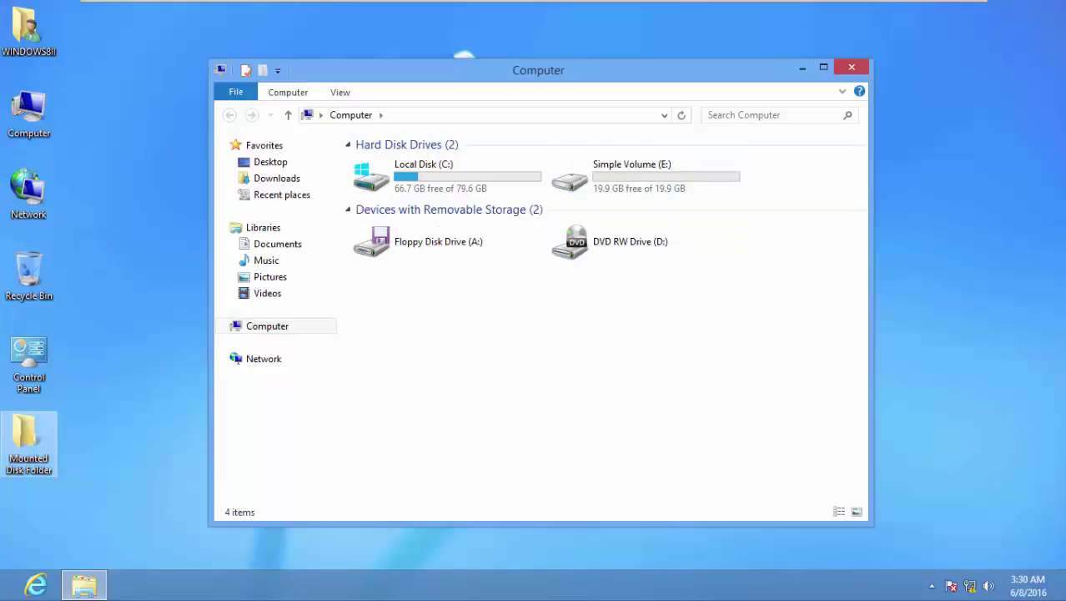
pyautogui.doubleClick(28, 443)
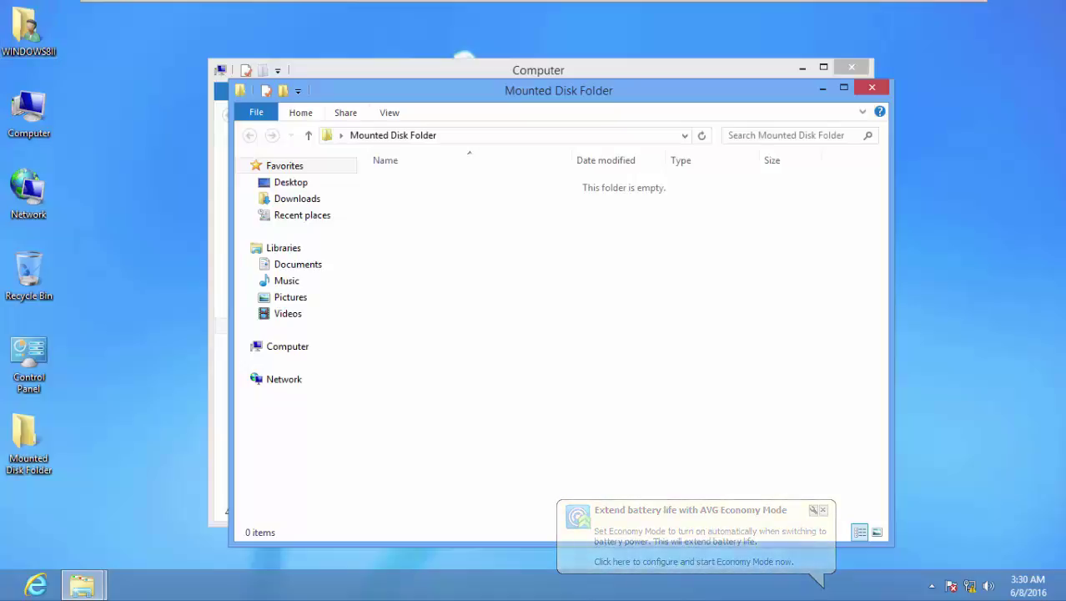
pyautogui.hotkey('alt', 'Tab')
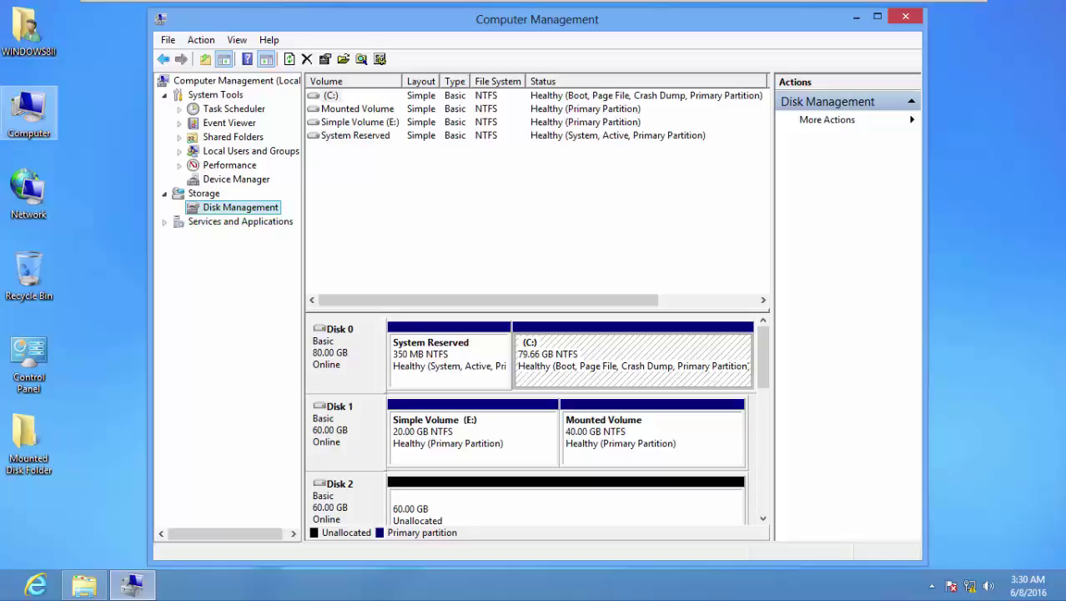
# - Create a text document named Hello World in the desktop's Mounted Disk Folder and open it in Notepad
pyautogui.doubleClick(28, 442)
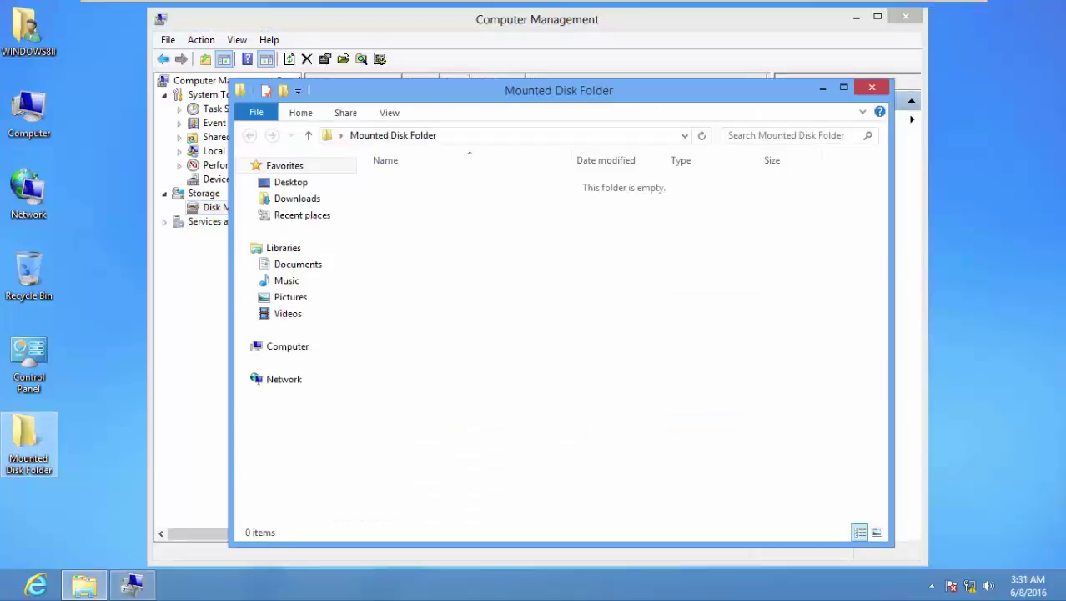
pyautogui.rightClick(470, 213)
pyautogui.moveTo(567, 400)
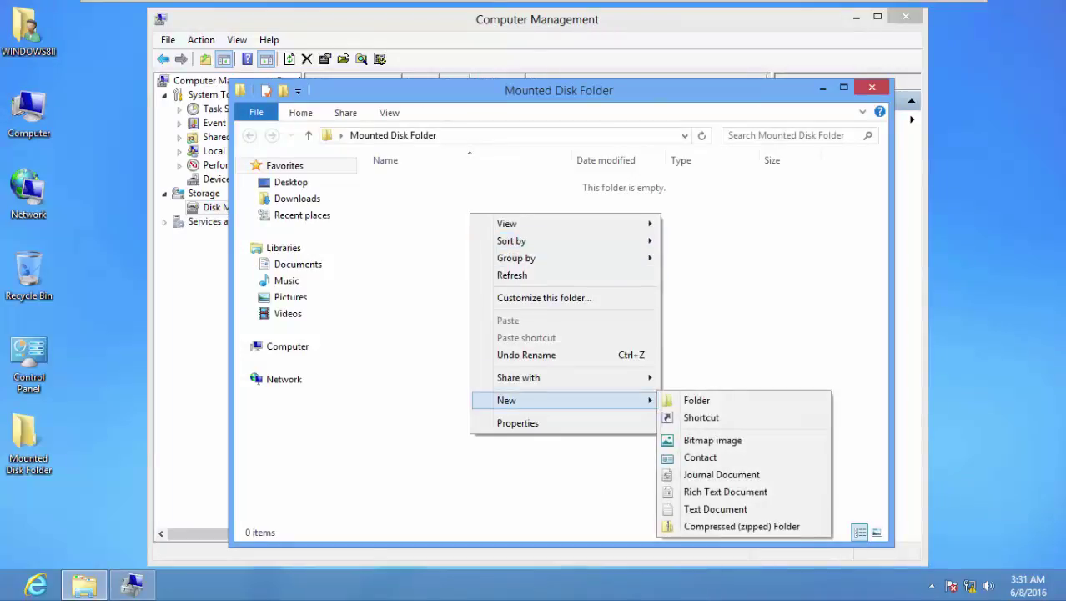
pyautogui.click(714, 508)
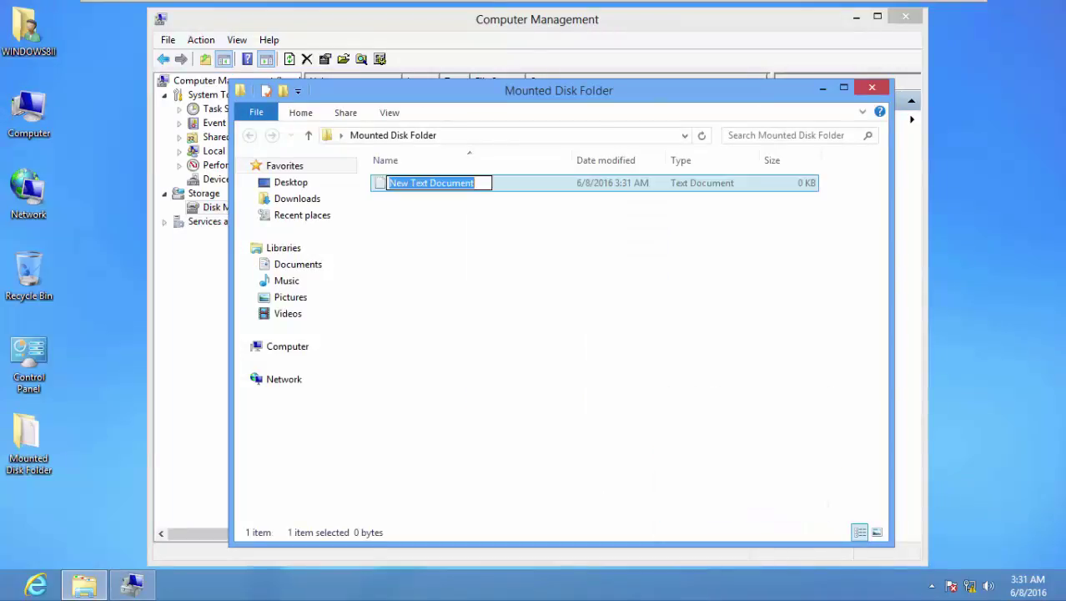
pyautogui.write('Helloe')
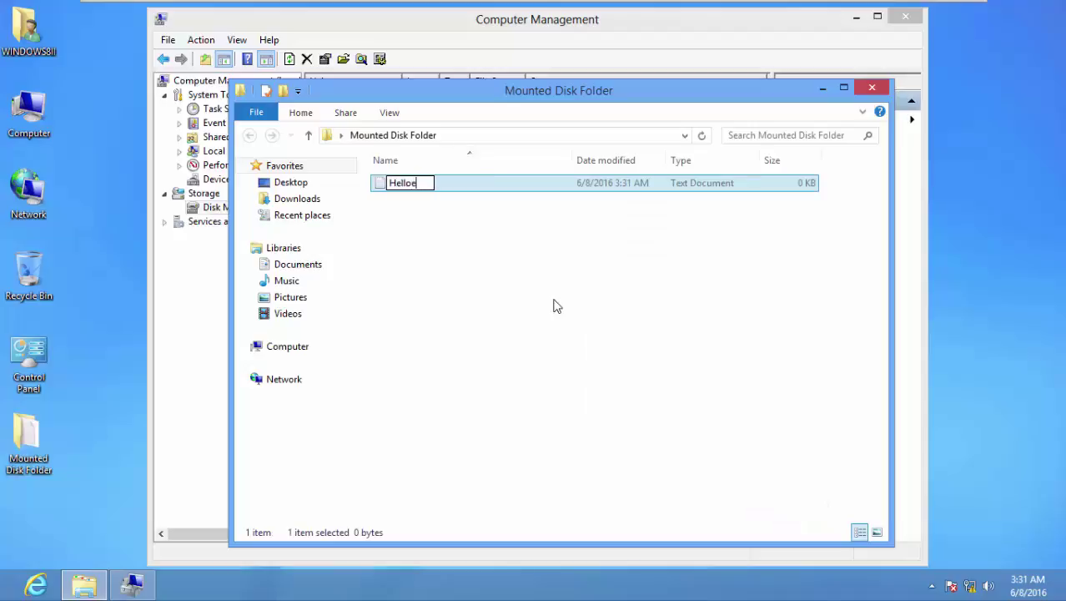
pyautogui.press('BackSpace')
pyautogui.write('World')
pyautogui.press('Return')
pyautogui.press('Return')
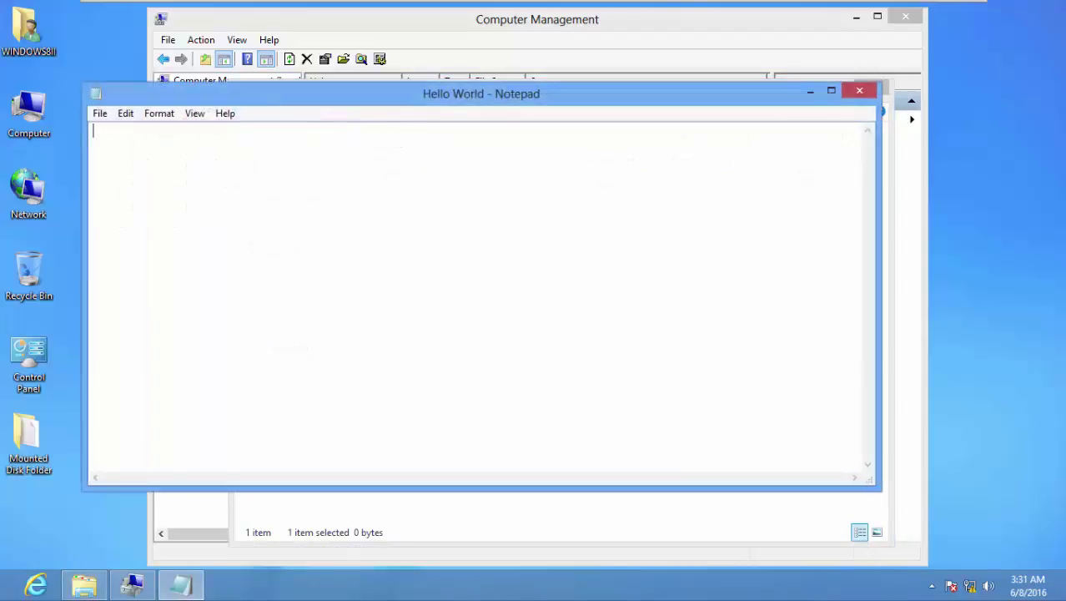
# - Enter the text "Hello World" in the document, save it, and close Notepad
pyautogui.write('Hello World')
pyautogui.hotkey('ctrl', 's')
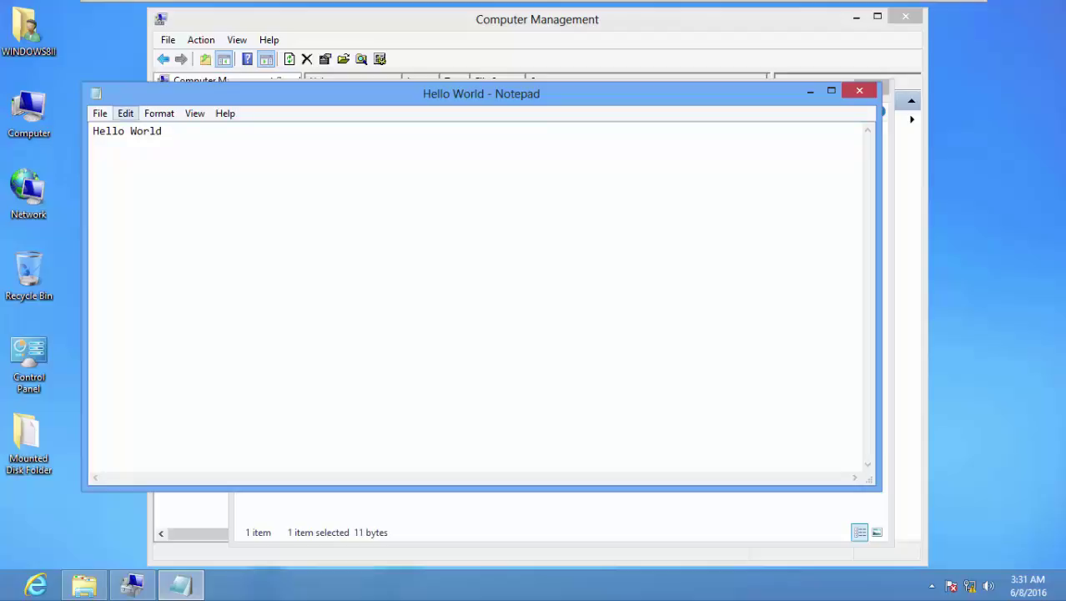
pyautogui.click(100, 114)
pyautogui.click(125, 165)
pyautogui.click(860, 90)
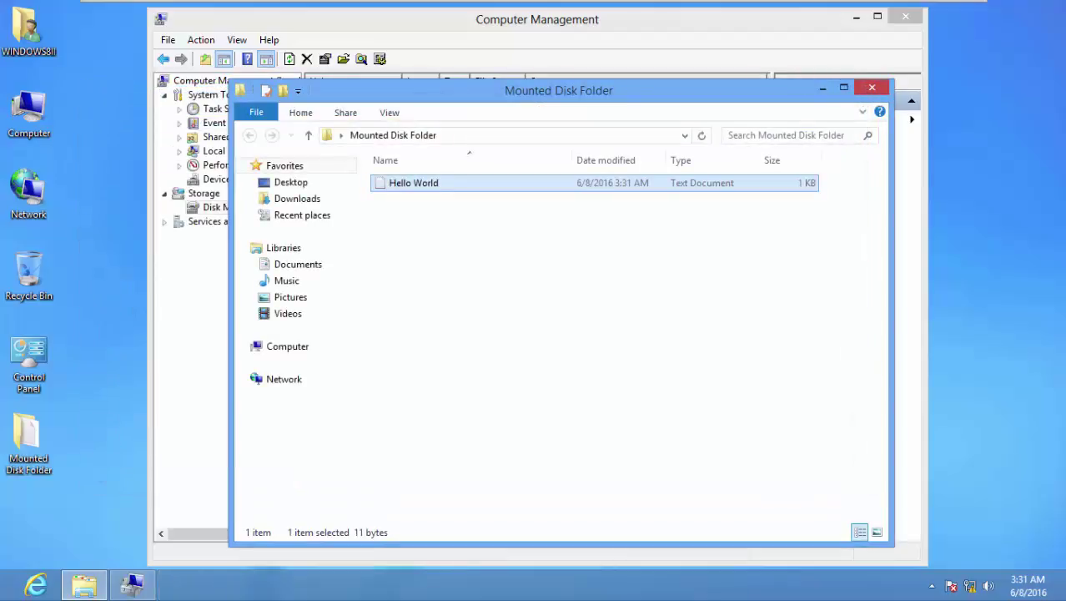
# - Minimize the folder window, reopen Mounted Disk Folder from the desktop to check its Hello World document, and close it
pyautogui.click(823, 87)
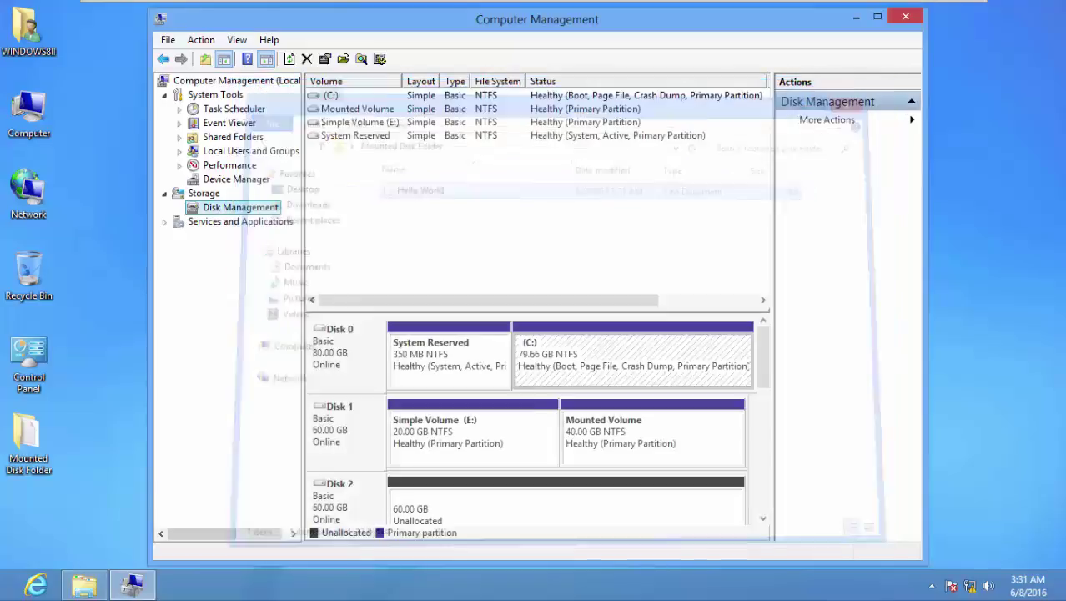
pyautogui.doubleClick(28, 442)
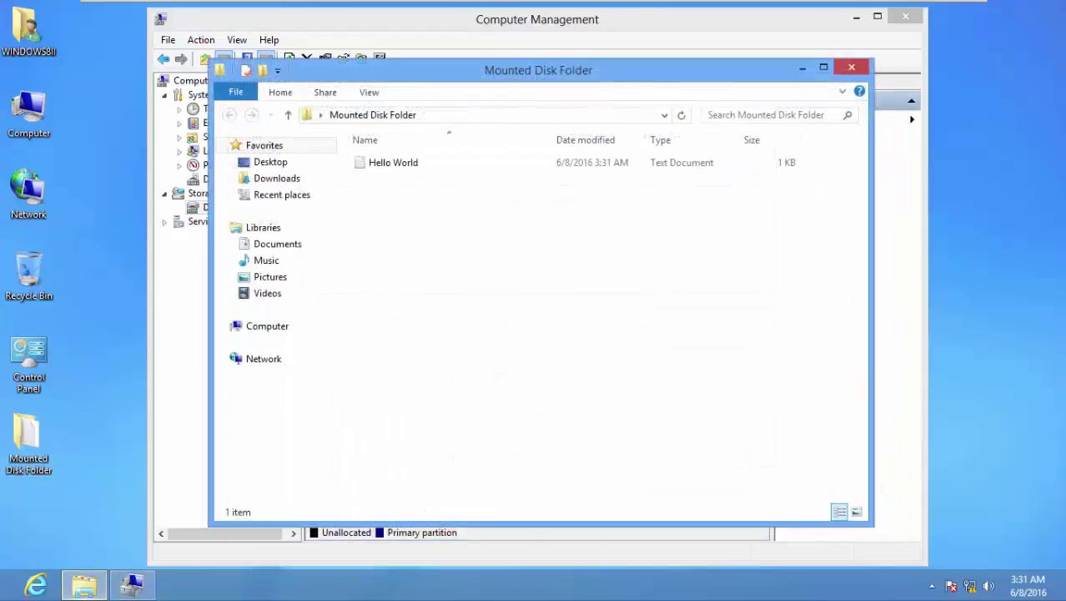
pyautogui.click(851, 67)
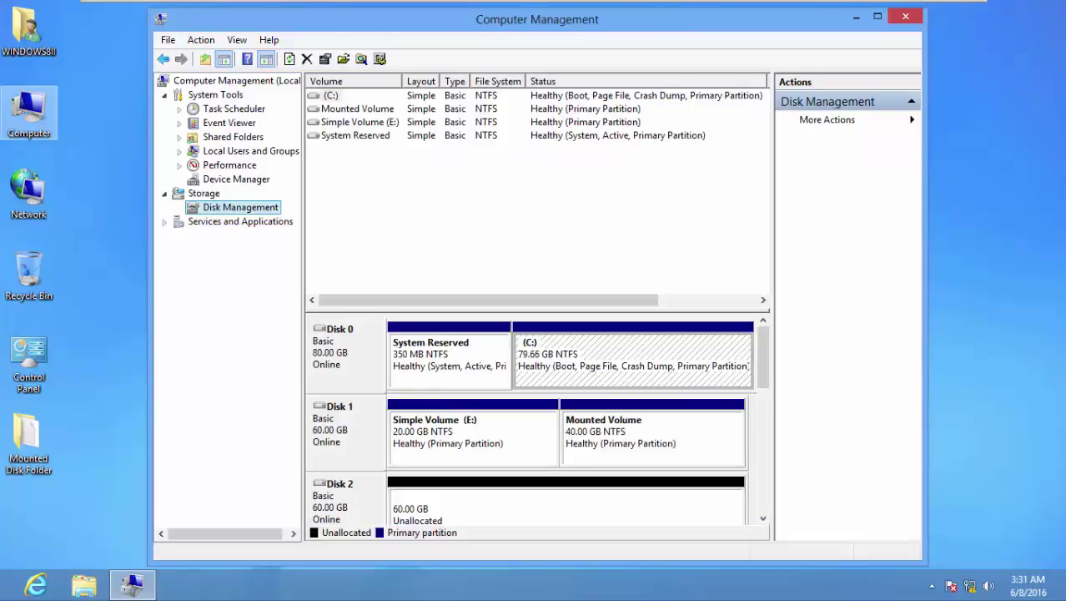
# - Maximize Computer Management and convert Disk 2 and Disk 3 to dynamic disks
pyautogui.click(877, 16)
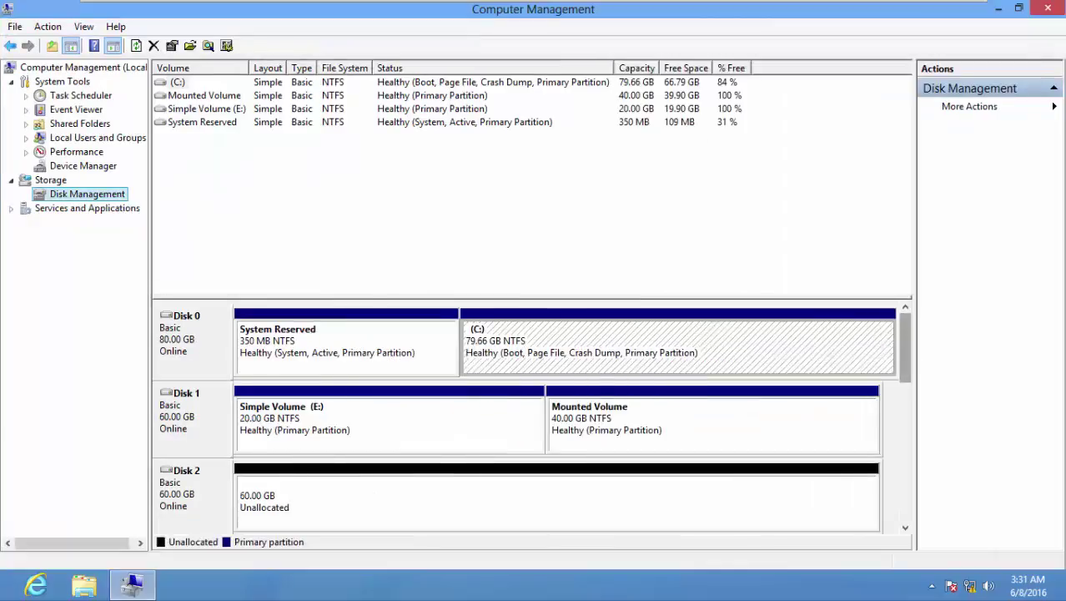
pyautogui.click(177, 82)
pyautogui.scroll(-1, 525, 417)
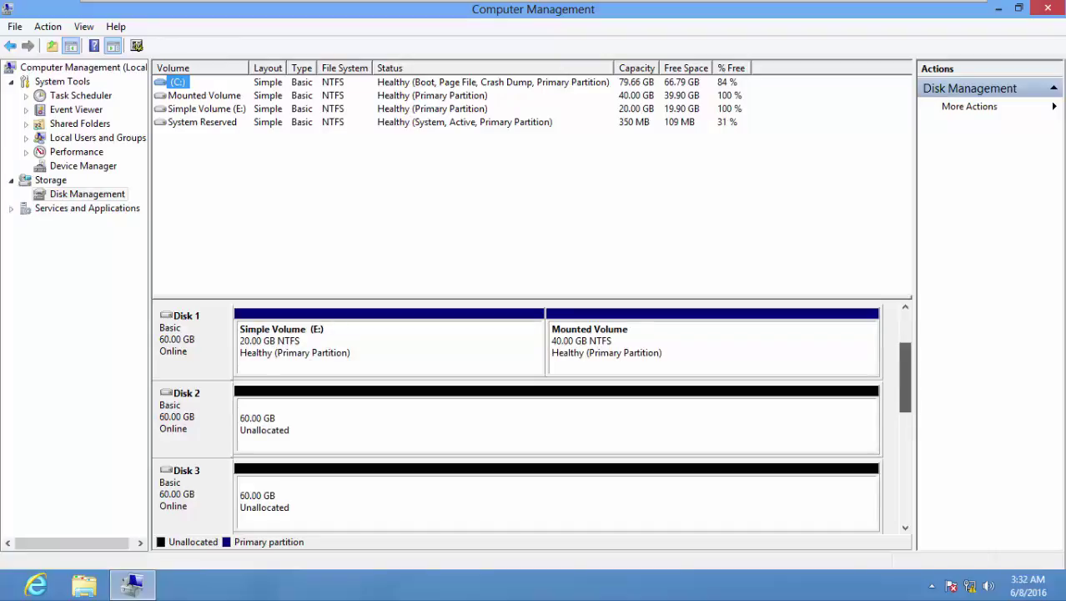
pyautogui.scroll(-1, 905, 371)
pyautogui.scroll(1, 905, 372)
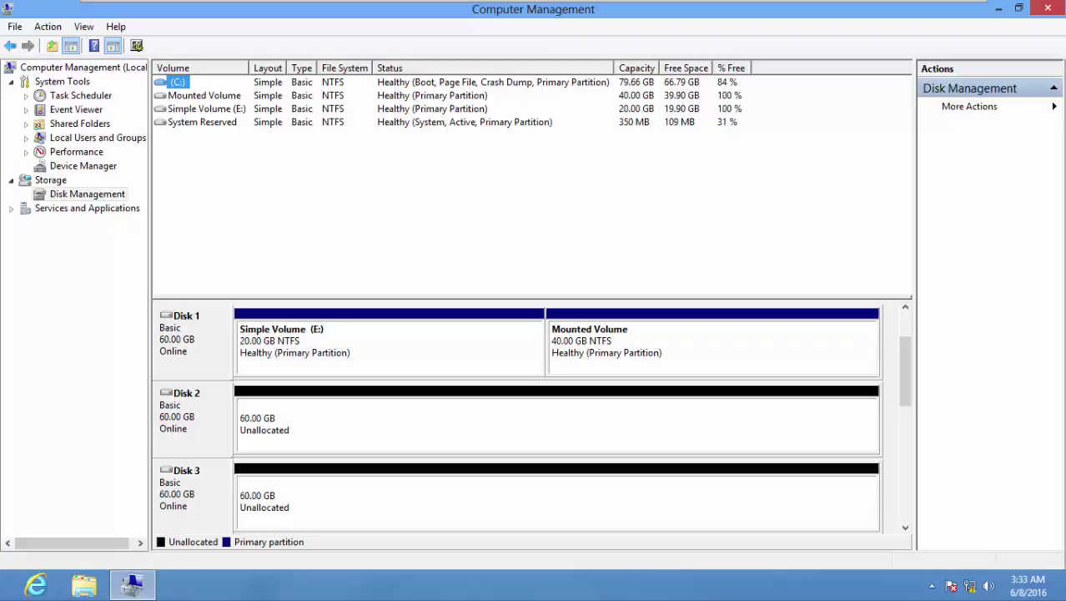
pyautogui.rightClick(184, 412)
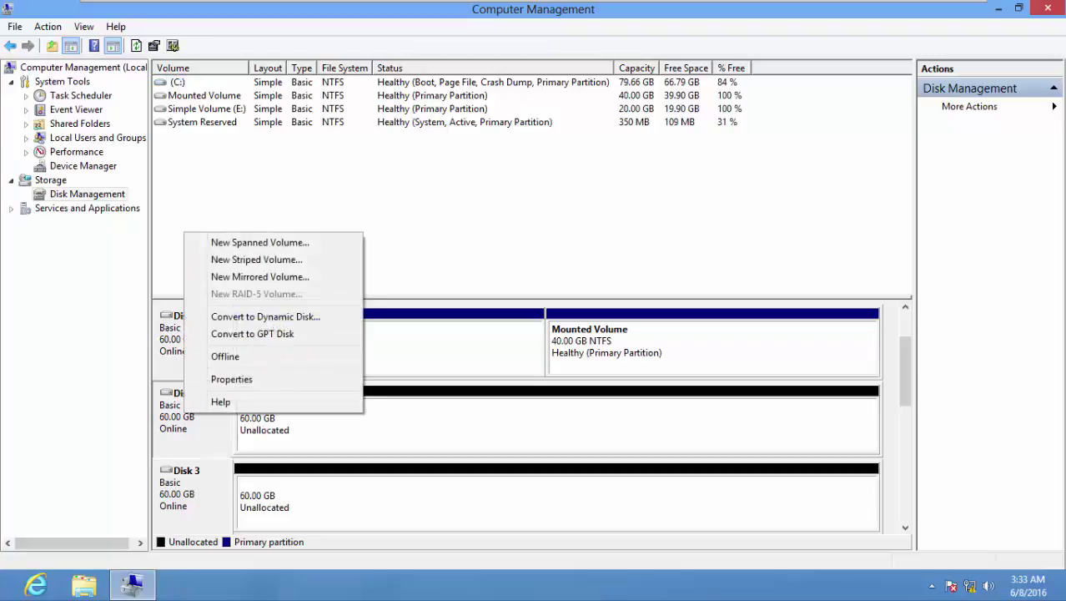
pyautogui.press('Return')
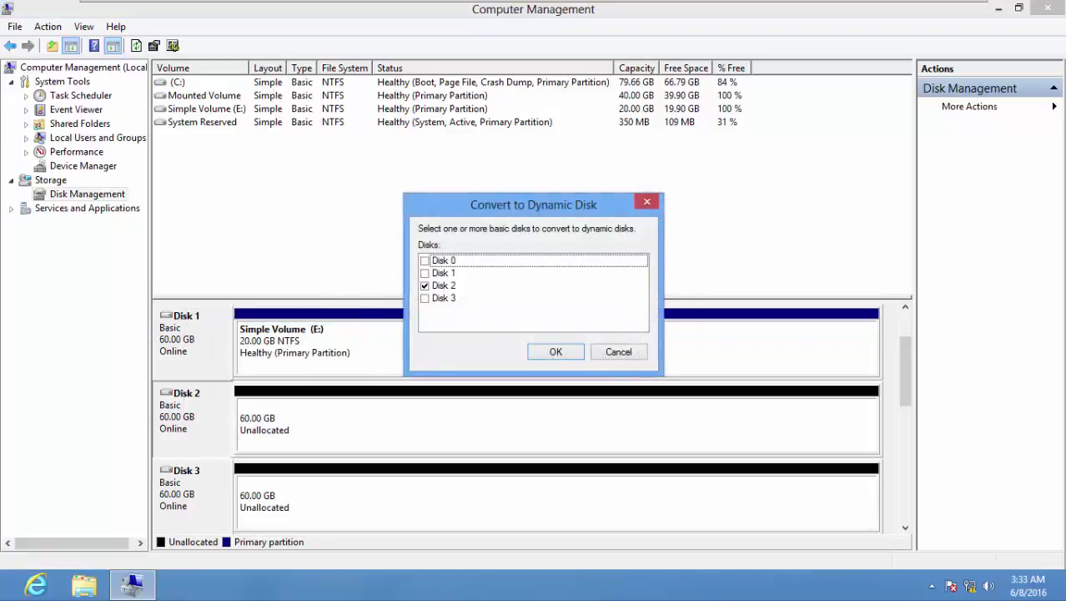
pyautogui.click(425, 297)
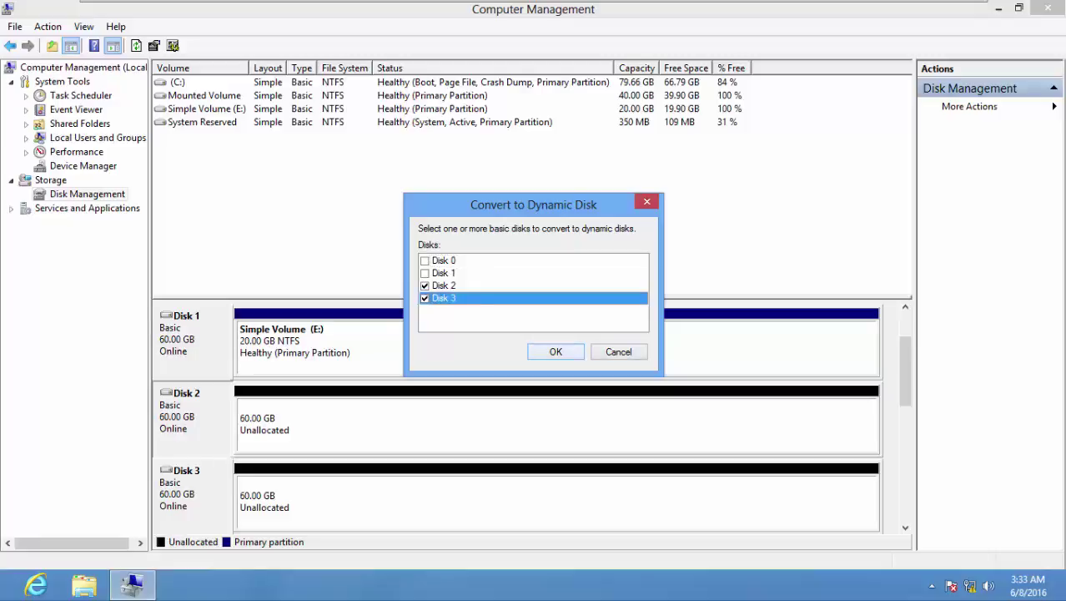
pyautogui.press('Return')
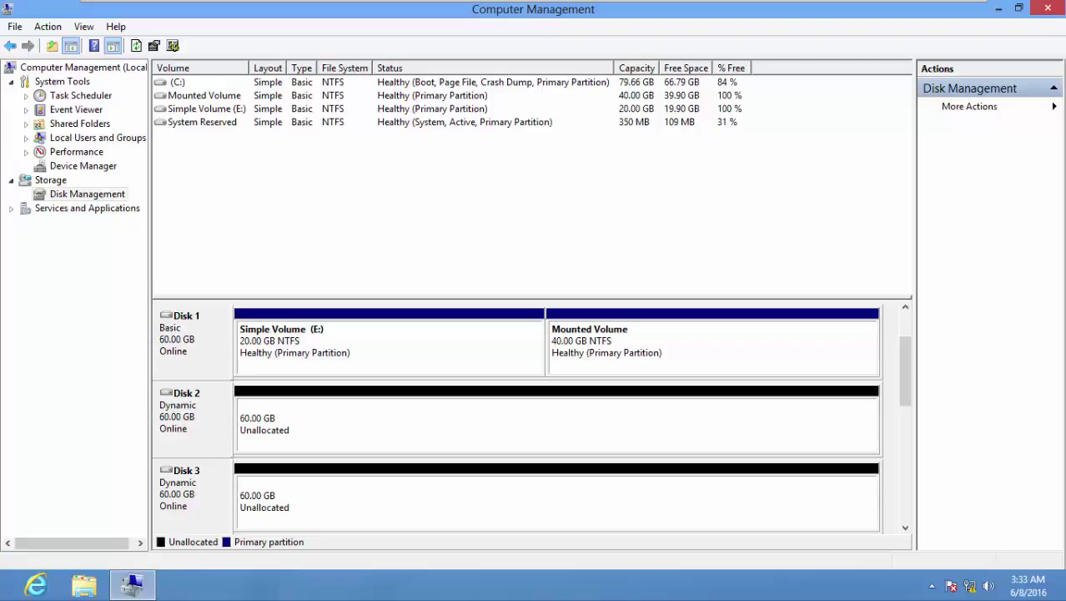
# - Start a new mirrored volume on Disk 2's unallocated space and add Disk 3 as its second disk
pyautogui.rightClick(488, 407)
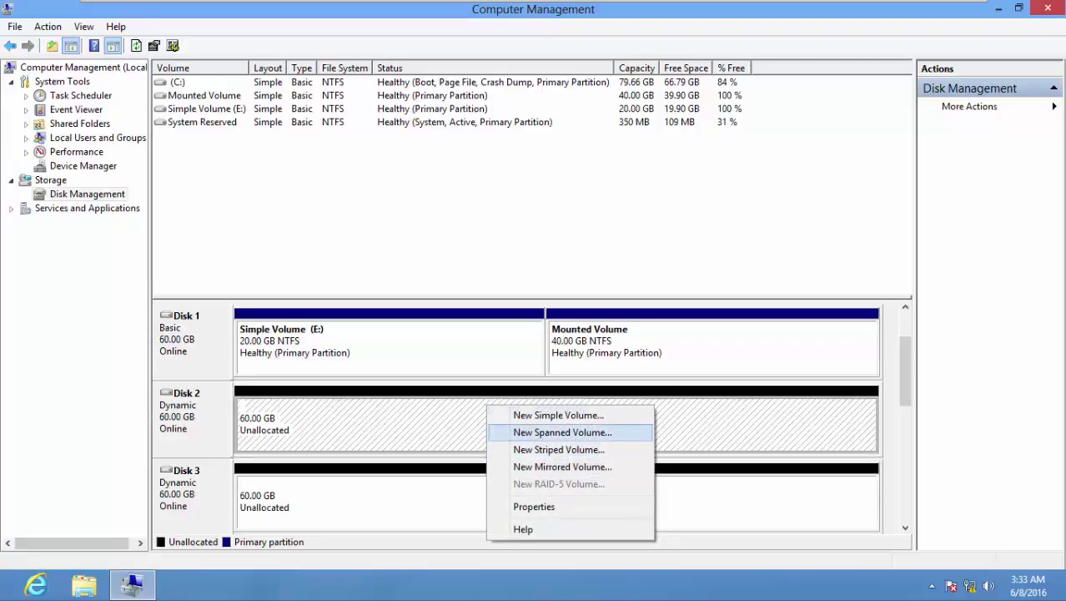
pyautogui.click(562, 467)
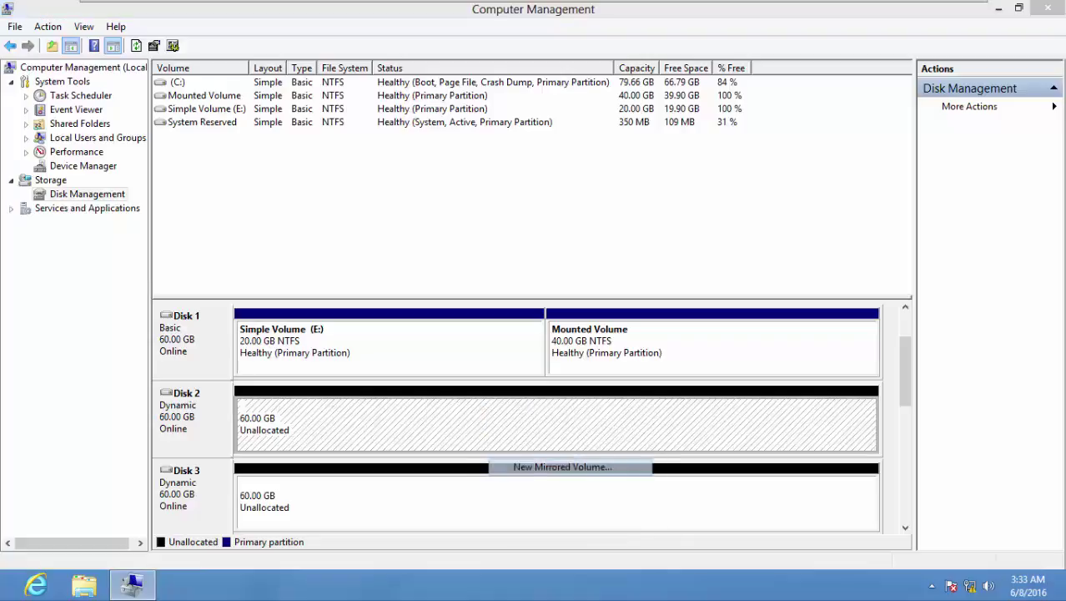
pyautogui.moveTo(344, 89); pyautogui.dragTo(585, 102)
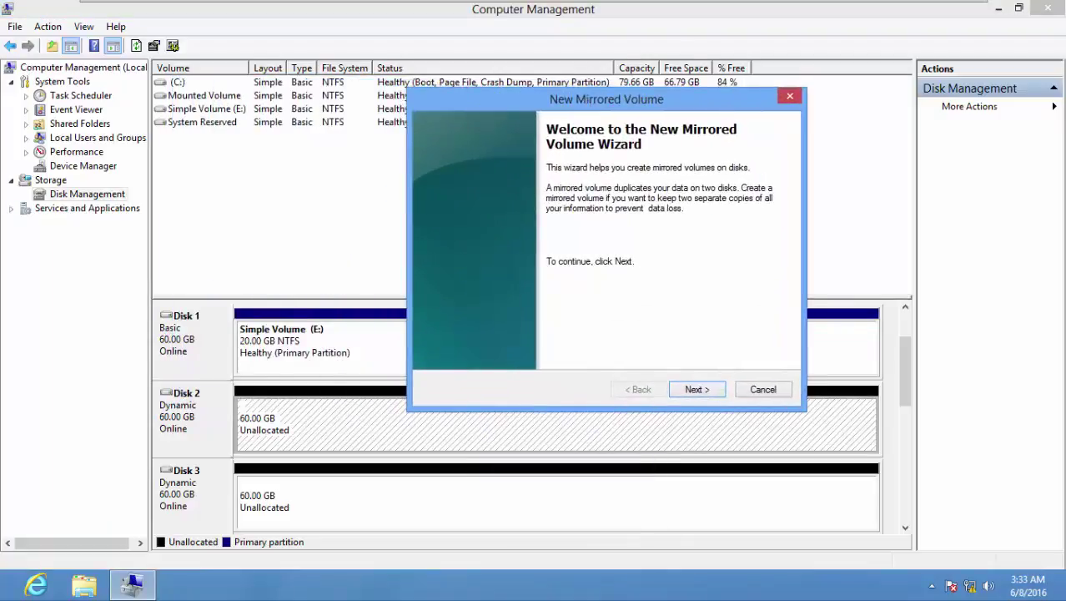
pyautogui.press('Return')
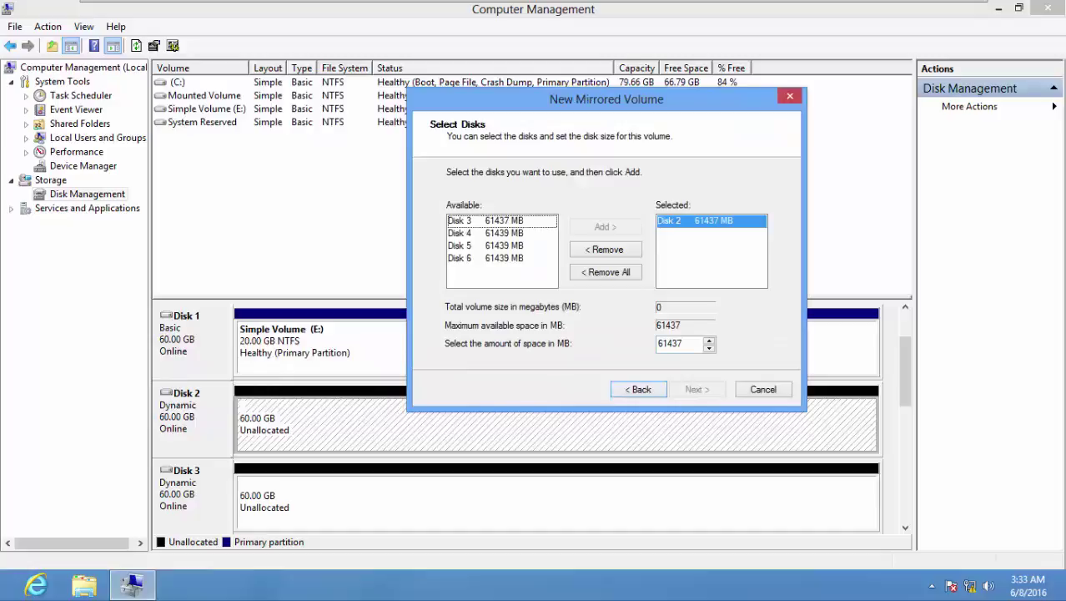
pyautogui.click(484, 220)
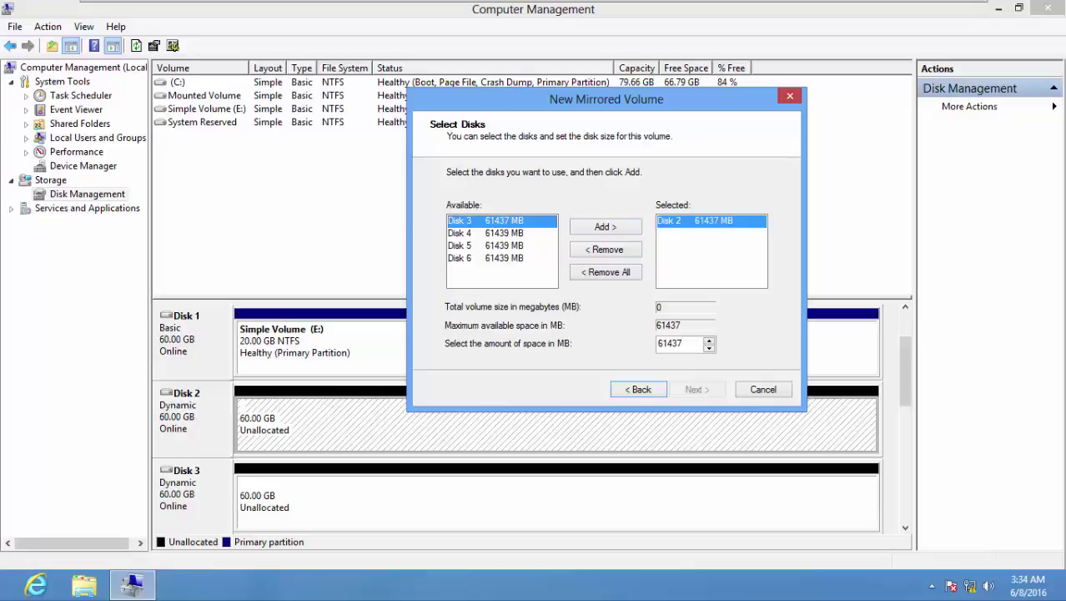
pyautogui.hotkey('alt', 'a')
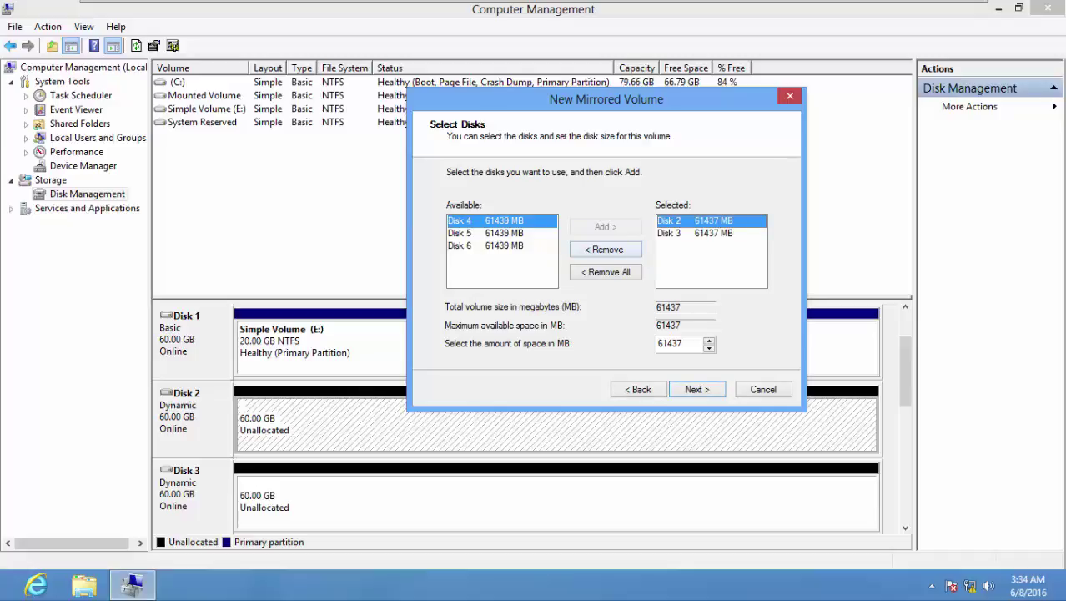
pyautogui.click(483, 233)
pyautogui.click(484, 221)
pyautogui.click(484, 233)
pyautogui.click(484, 245)
pyautogui.click(484, 221)
pyautogui.click(484, 233)
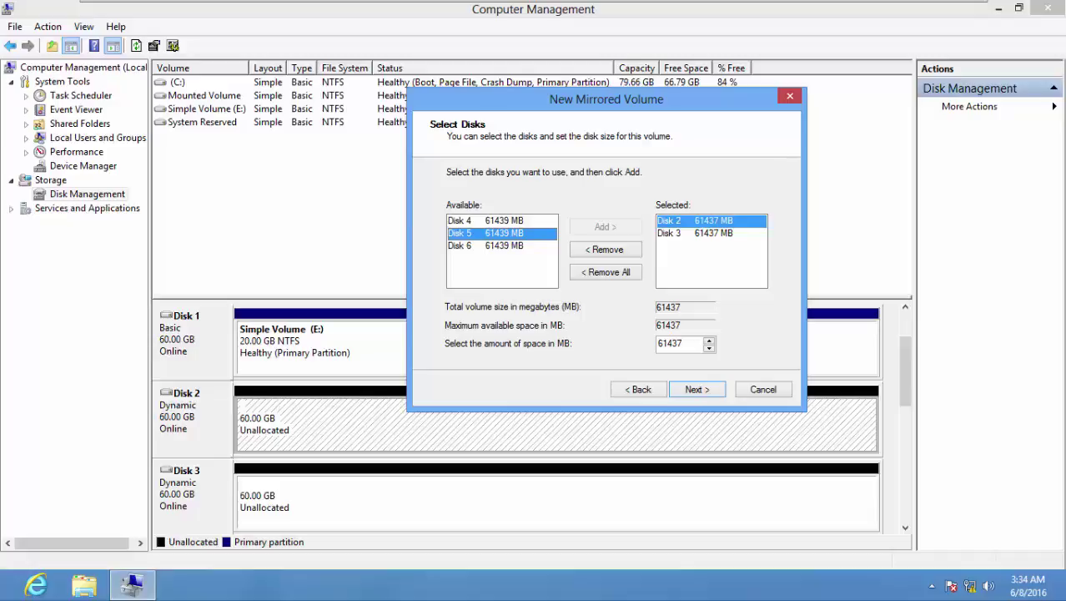
# - Try reducing the mirrored volume's space on Disk 2 and Disk 3 to 40000 MB
pyautogui.hotkey('shift', 'Down')
pyautogui.press('Tab')
pyautogui.press('Down')
pyautogui.press('Down')
pyautogui.press('Down')
pyautogui.press('Down')
pyautogui.press('Down')
pyautogui.press('Down')
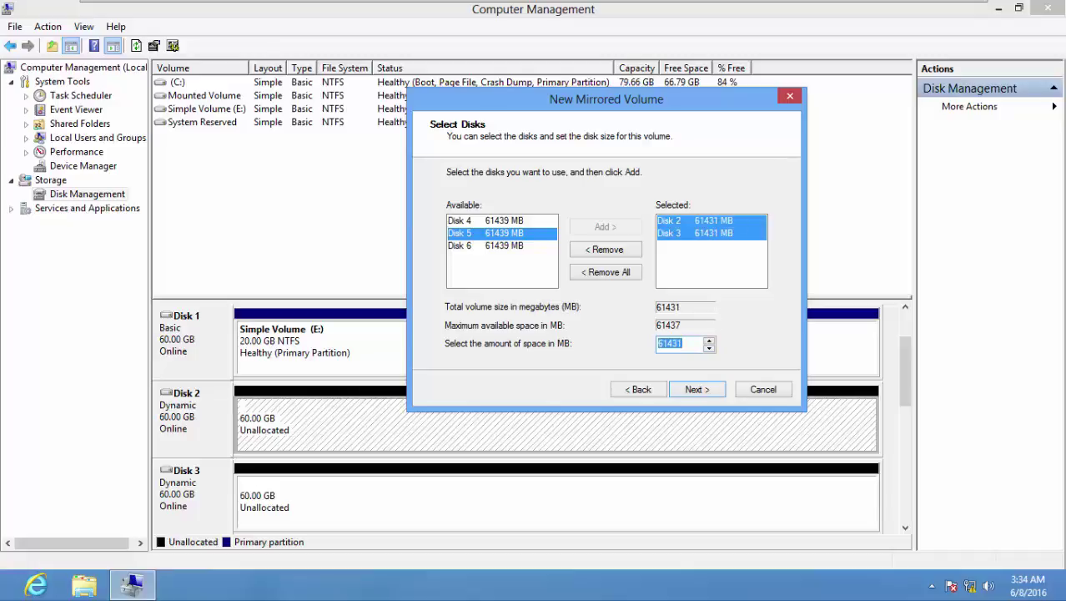
pyautogui.write('40')
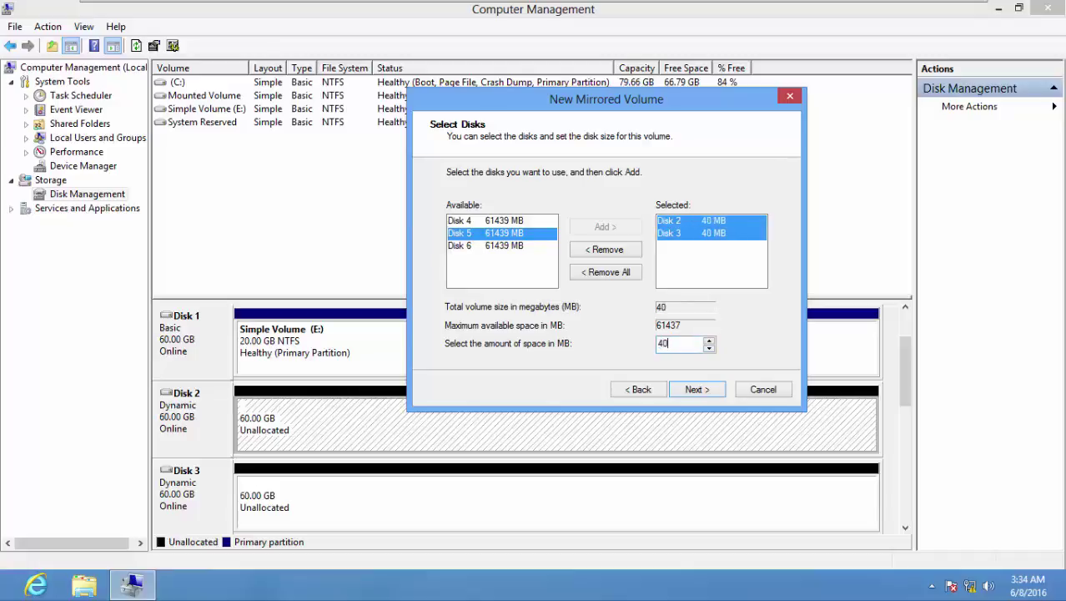
pyautogui.write('000')
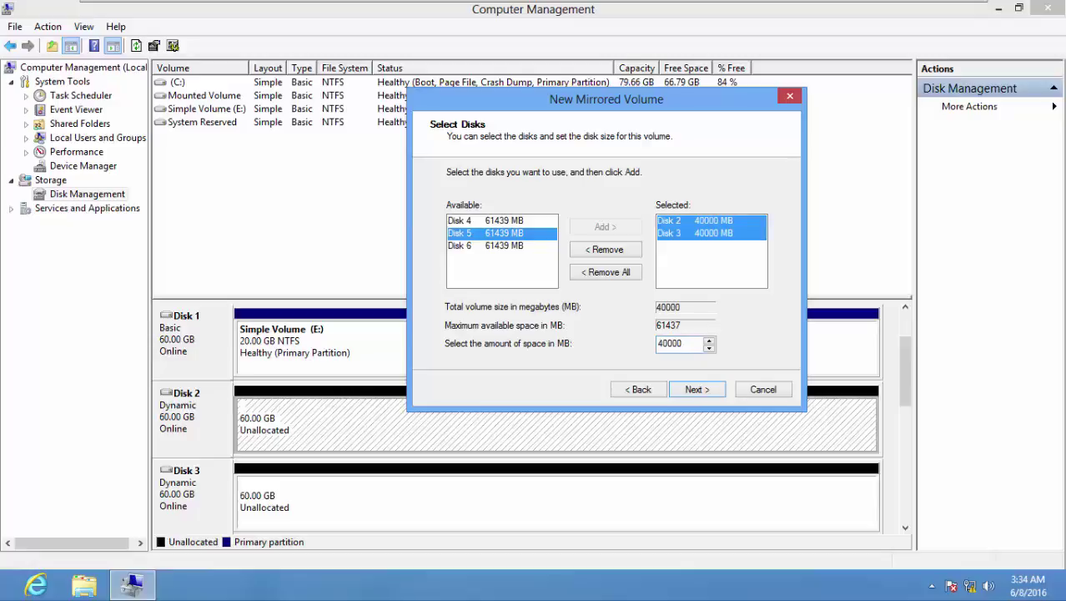
# - Restore the mirror's space to 61437 MB by removing Disk 2 and Disk 3 from the selection and adding them again
pyautogui.click(669, 220)
pyautogui.click(669, 233)
pyautogui.click(669, 220)
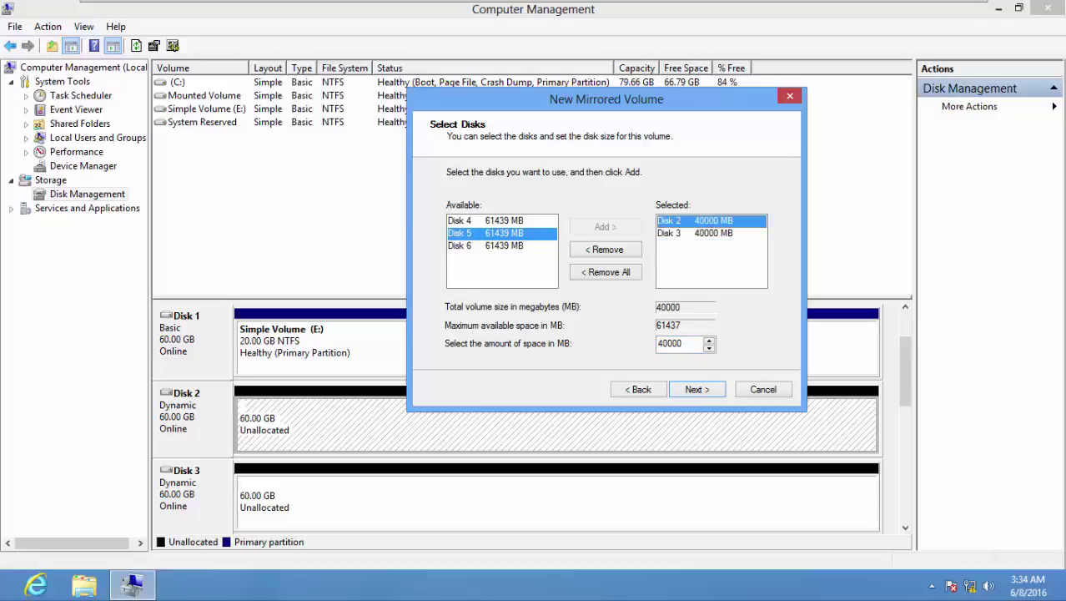
pyautogui.click(669, 232)
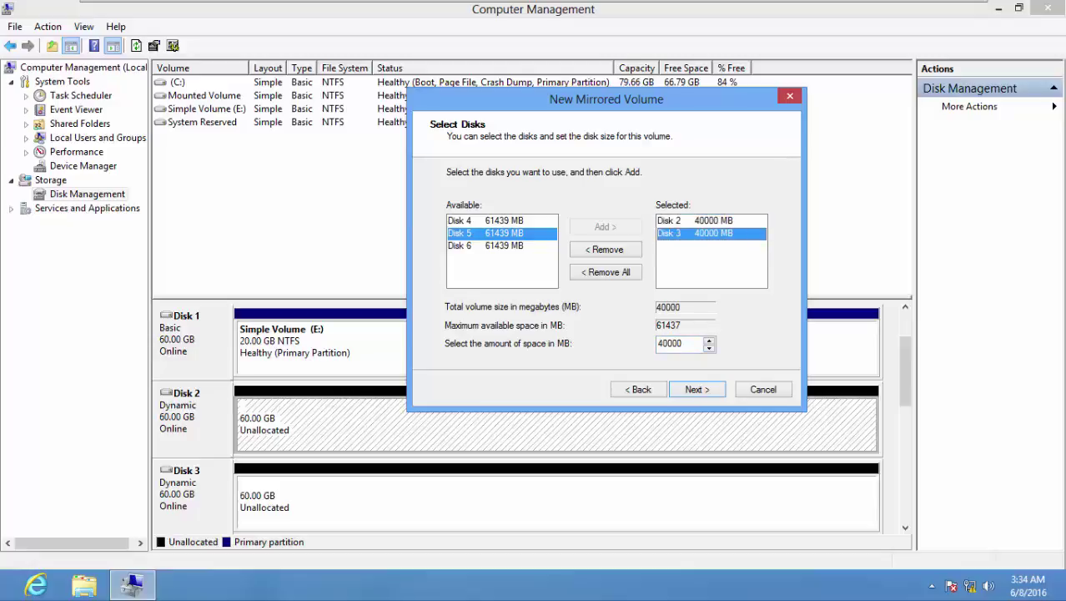
pyautogui.hotkey('shift', 'Up')
pyautogui.press('Tab')
pyautogui.press('Up')
pyautogui.press('Up')
pyautogui.press('Up')
pyautogui.press('Up')
pyautogui.press('Up')
pyautogui.press('Up')
pyautogui.press('Up')
pyautogui.press('Up')
pyautogui.press('Up')
pyautogui.press('Up')
pyautogui.press('Up')
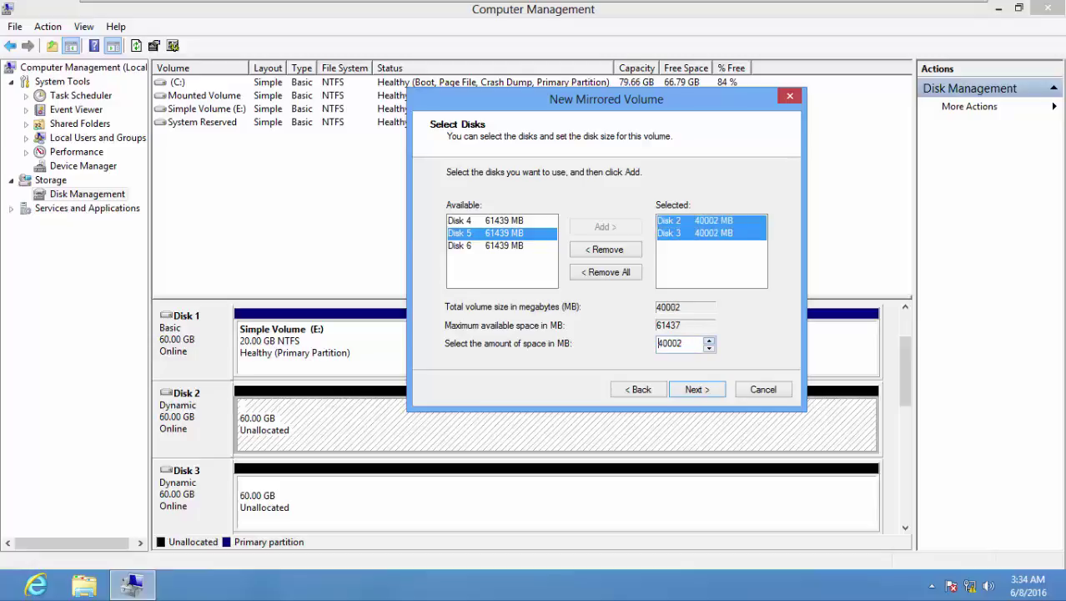
pyautogui.press('Up')
pyautogui.press('Up')
pyautogui.press('Up')
pyautogui.press('Up')
pyautogui.press('Up')
pyautogui.press('Up')
pyautogui.press('Up')
pyautogui.press('Up')
pyautogui.press('Up')
pyautogui.press('Up')
pyautogui.press('Up')
pyautogui.press('Up')
pyautogui.press('Up')
pyautogui.press('Up')
pyautogui.hotkey('alt', 'r')
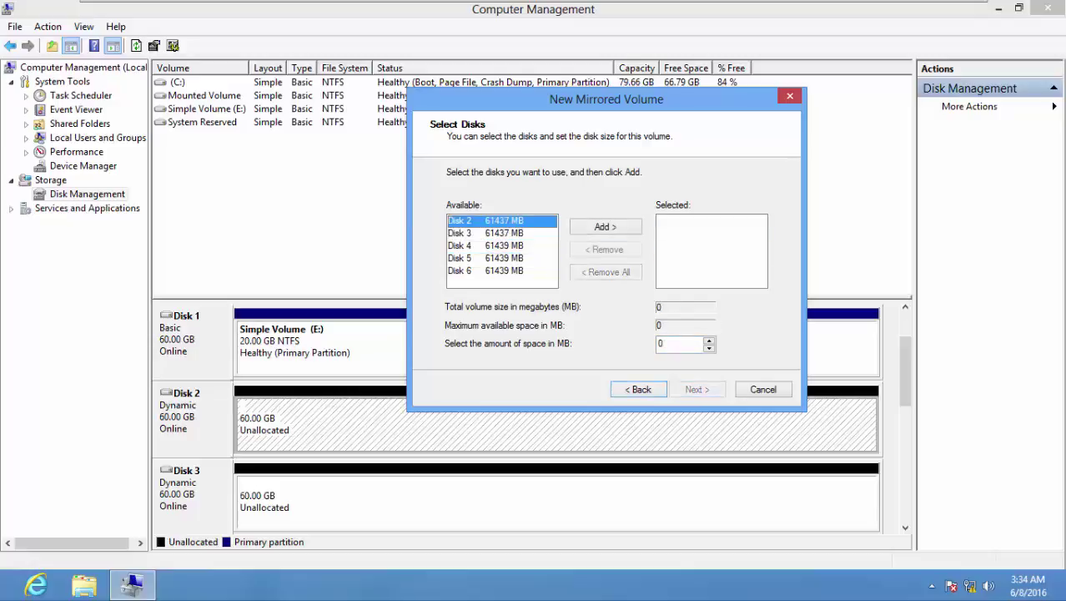
pyautogui.hotkey('alt', 'a')
pyautogui.hotkey('alt', 'a')
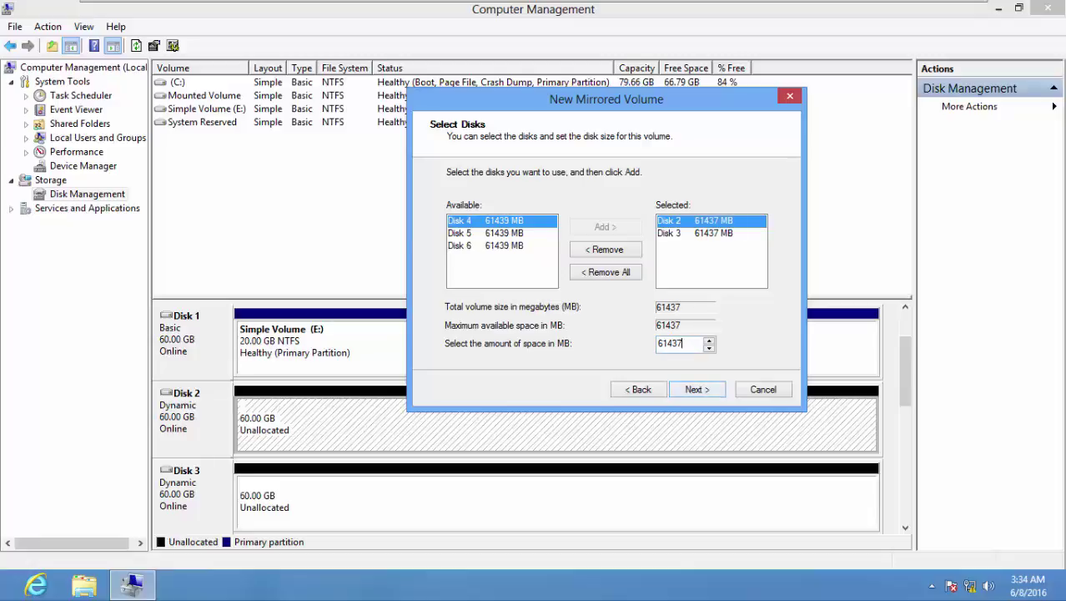
# - Assign drive letter F to the mirrored volume and label it Mirror Vol
pyautogui.press('Return')
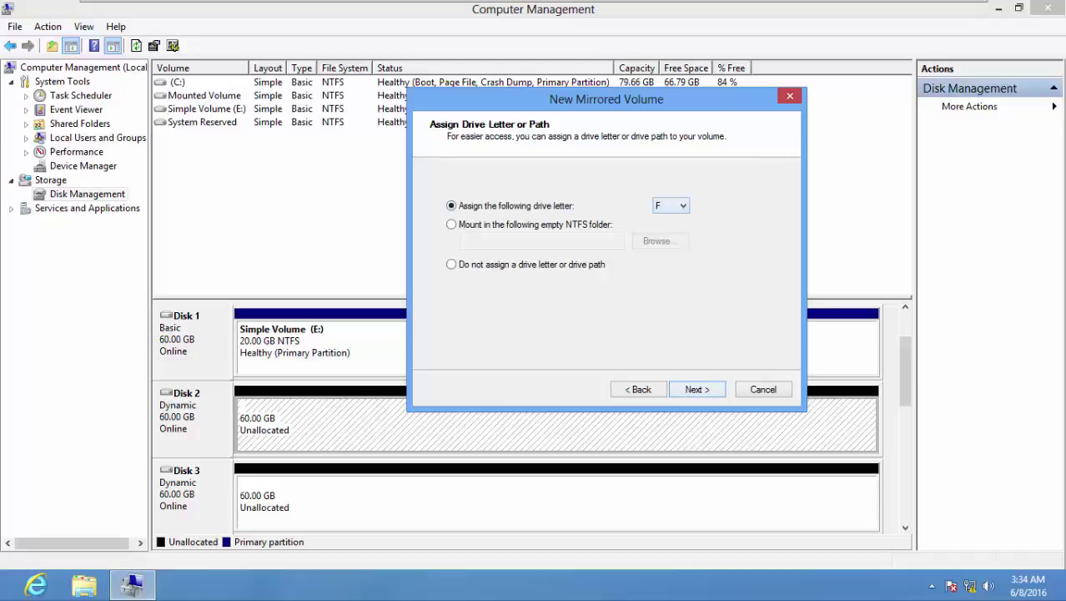
pyautogui.press('Return')
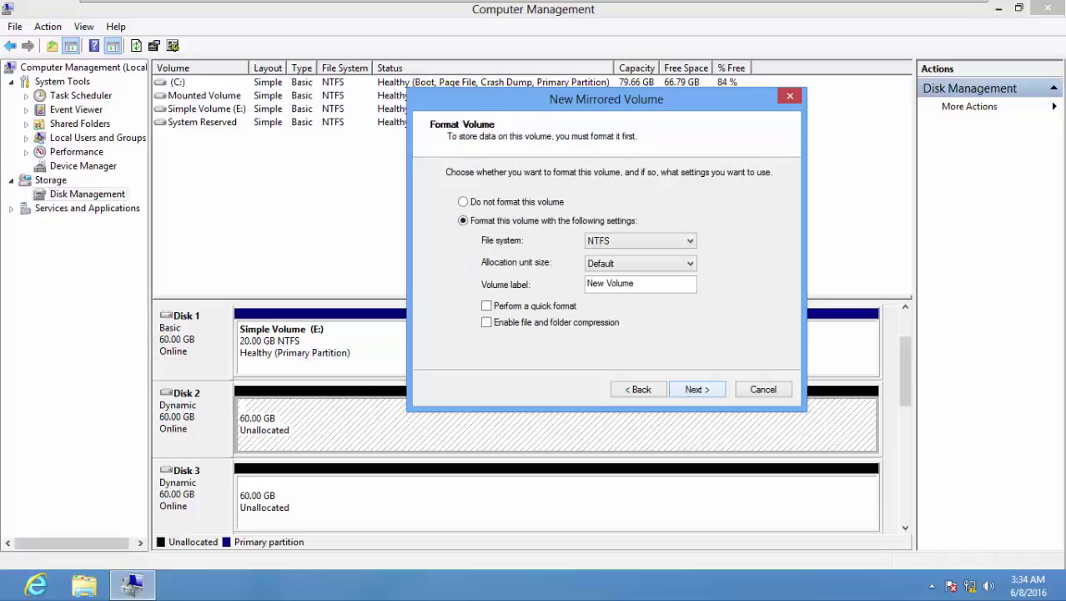
pyautogui.doubleClick(596, 284)
pyautogui.write('Mirror')
pyautogui.press('End')
pyautogui.press('BackSpace')
pyautogui.press('BackSpace')
pyautogui.press('BackSpace')
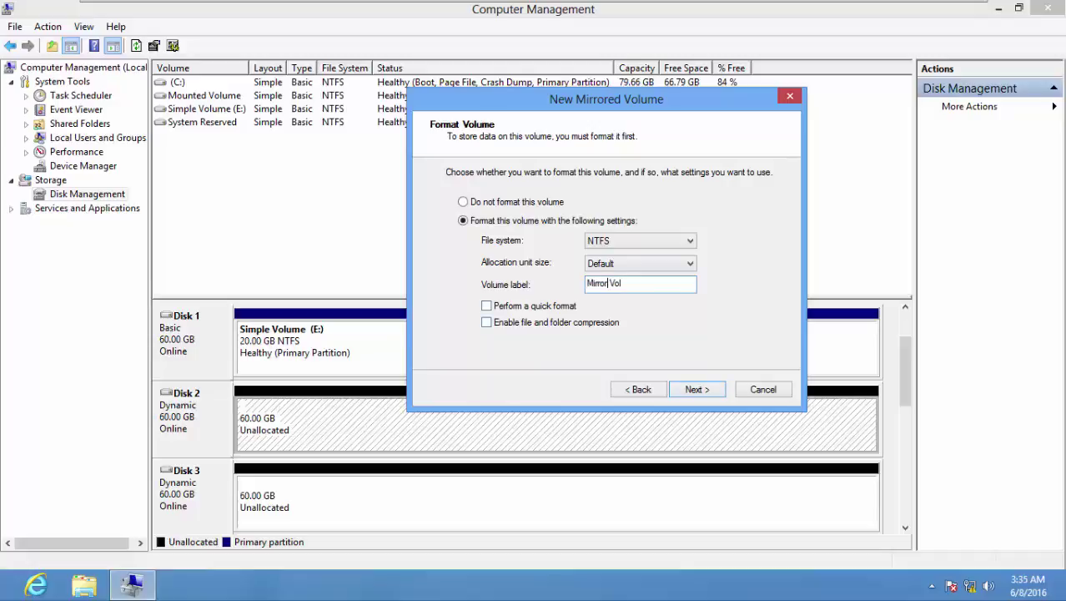
# - Enable quick format with NTFS and finish creating the mirrored volume
pyautogui.click(486, 306)
pyautogui.press('Return')
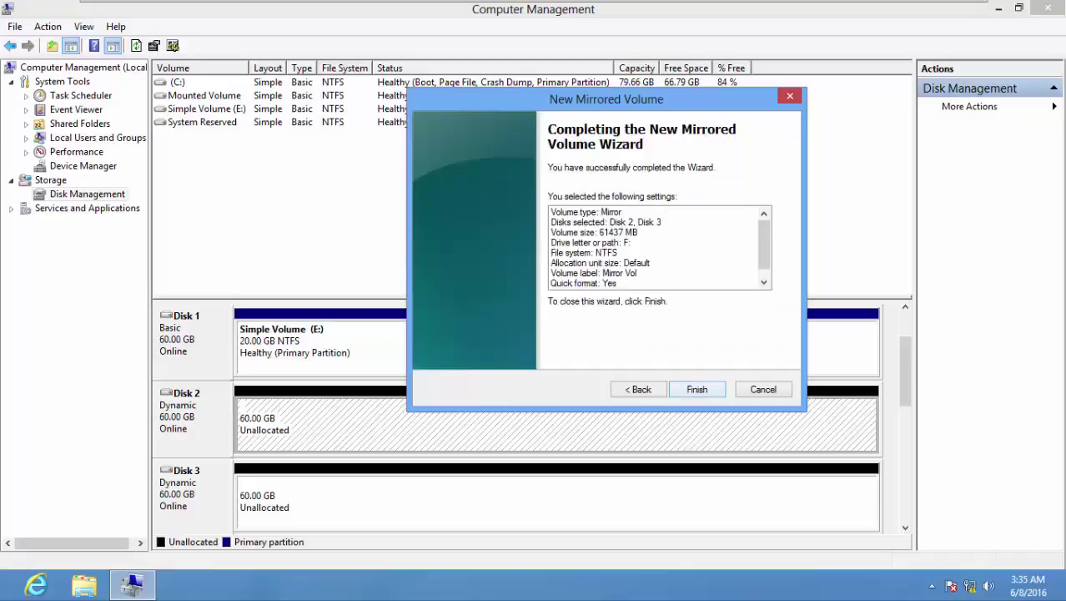
pyautogui.press('Return')
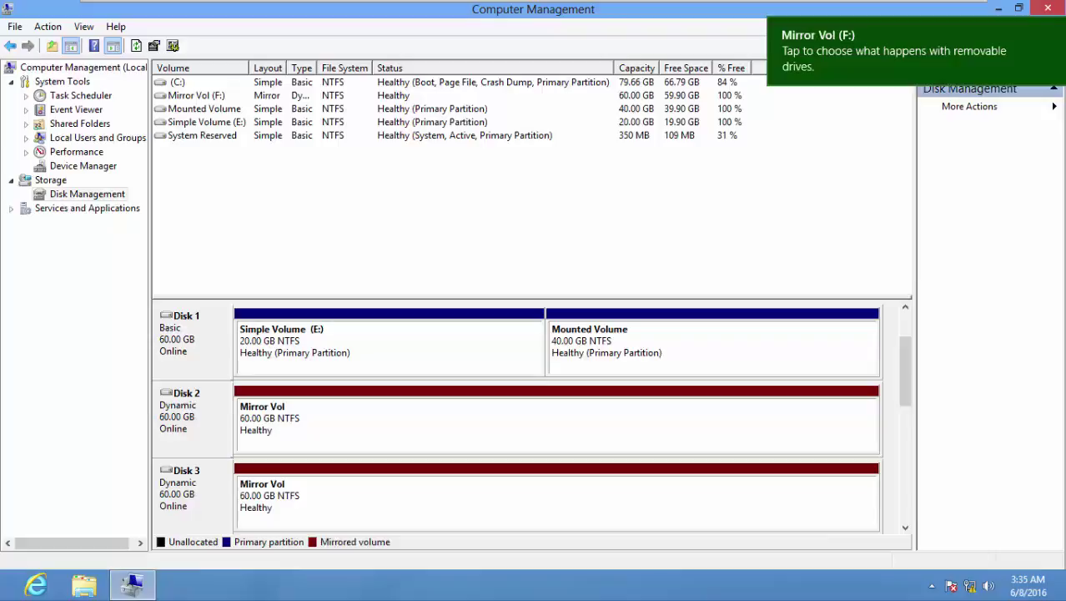
# - Close Computer Management, open Mirror Vol (F:) from Computer to check its contents, and return to the drive list
pyautogui.moveTo(904, 372)
pyautogui.mouseDown()
pyautogui.moveTo(904, 348)
pyautogui.moveTo(905, 370)
pyautogui.mouseUp()
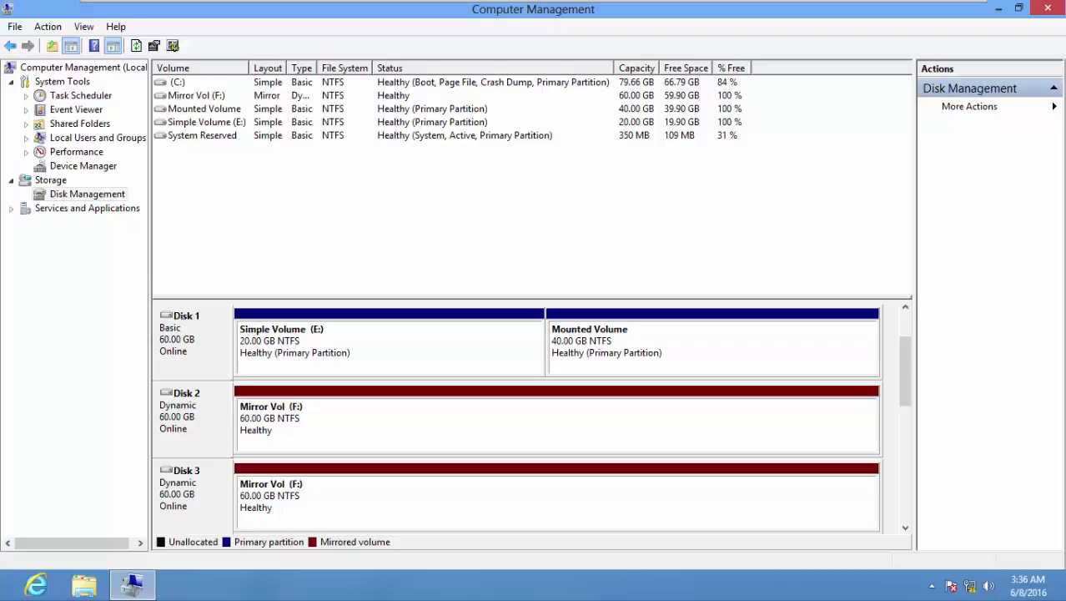
pyautogui.moveTo(1065, 1)
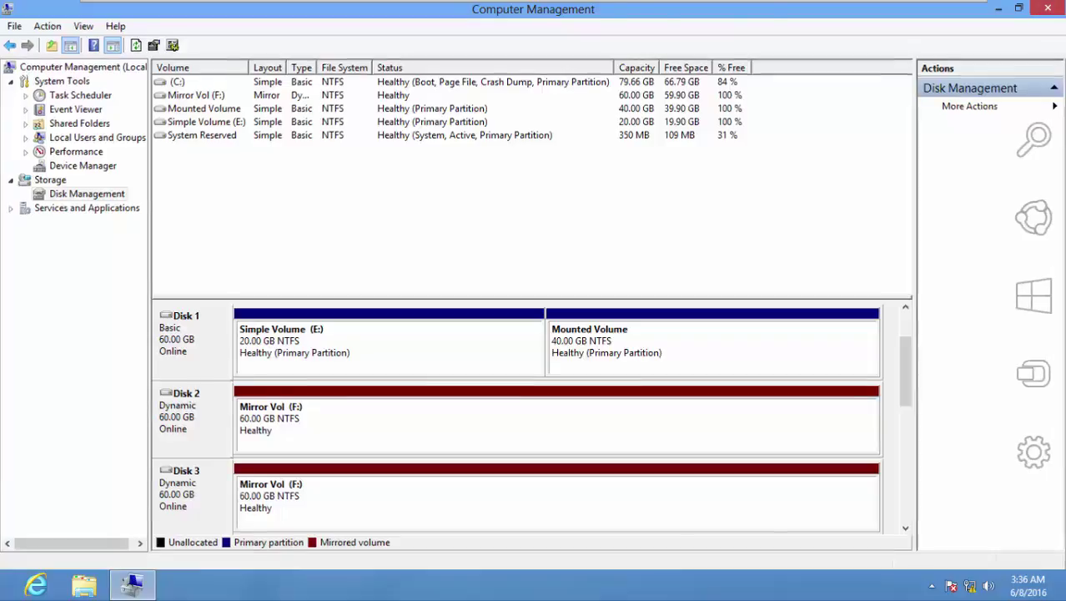
pyautogui.click(1048, 8)
pyautogui.doubleClick(28, 113)
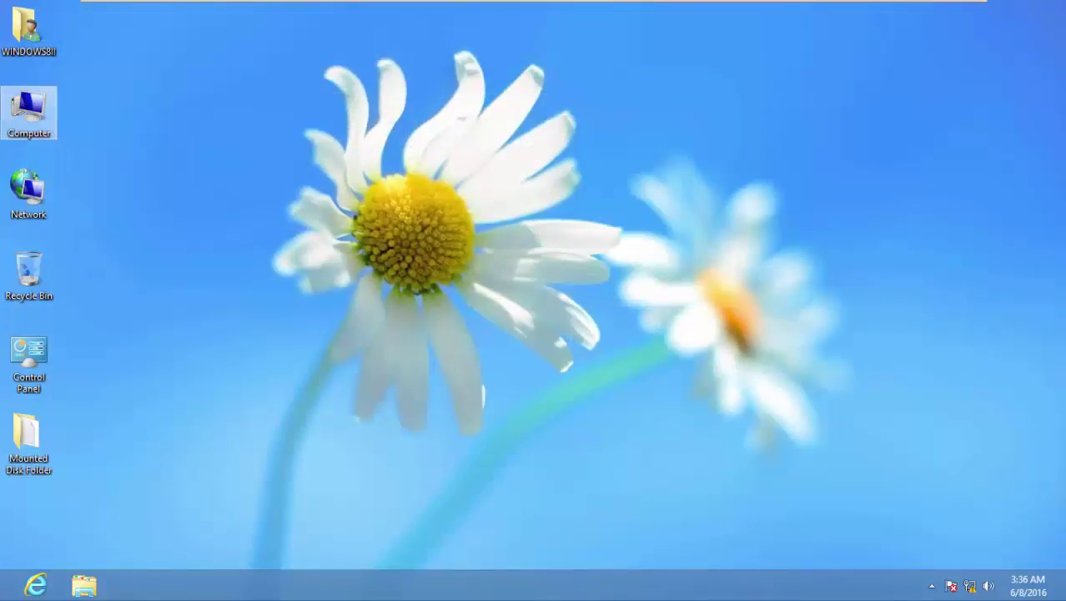
pyautogui.doubleClick(447, 221)
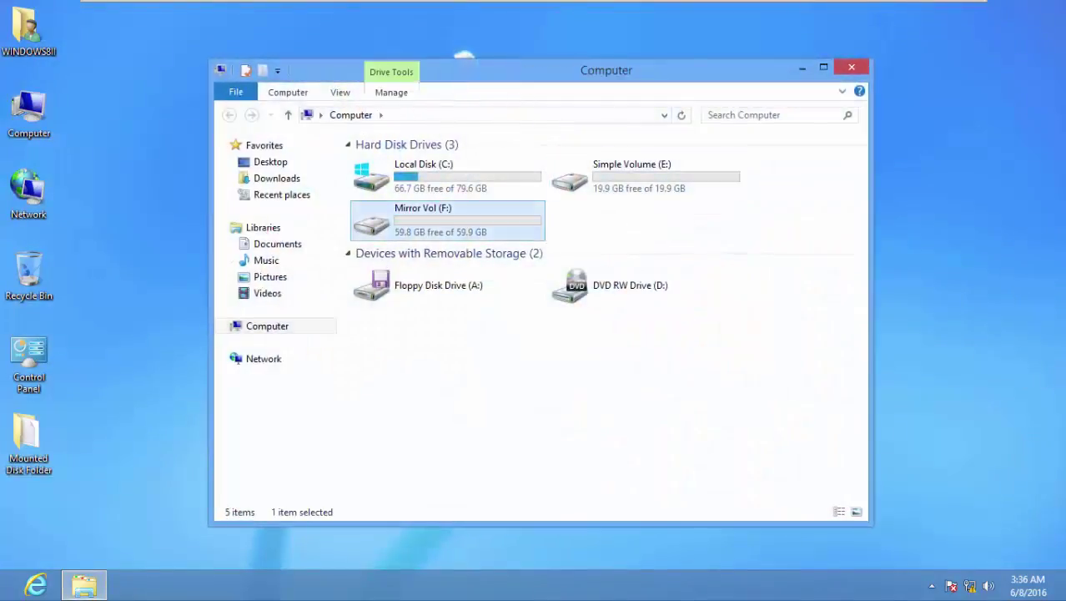
pyautogui.click(230, 114)
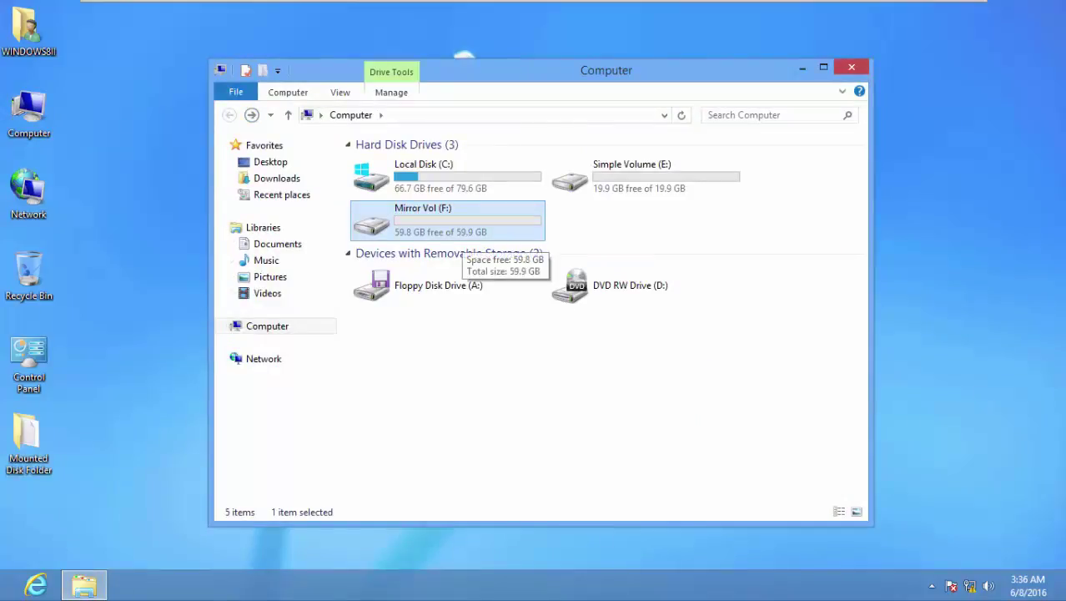
# - Copy the Hello World text file from Mounted Disk Folder into Mirror Vol (F:)
pyautogui.doubleClick(29, 442)
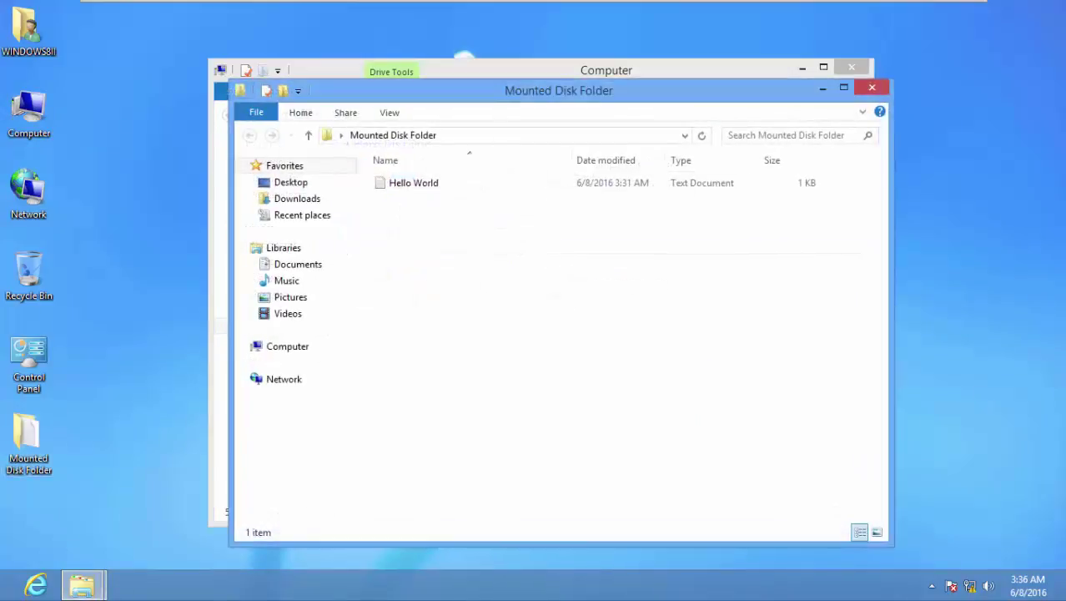
pyautogui.click(413, 182)
pyautogui.rightClick(414, 183)
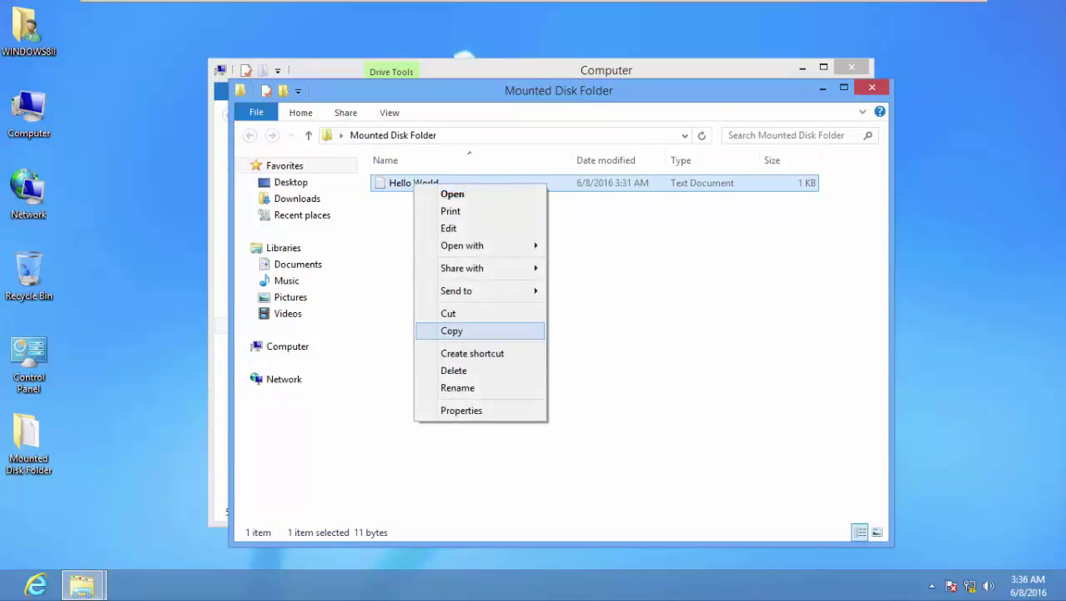
pyautogui.click(452, 330)
pyautogui.click(871, 88)
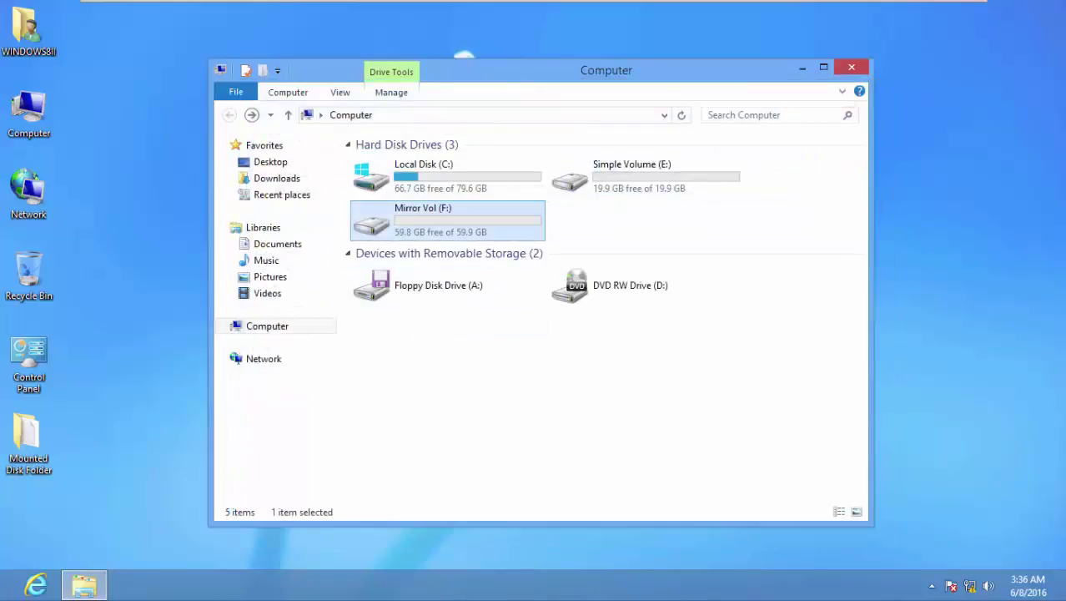
pyautogui.doubleClick(459, 222)
pyautogui.rightClick(460, 227)
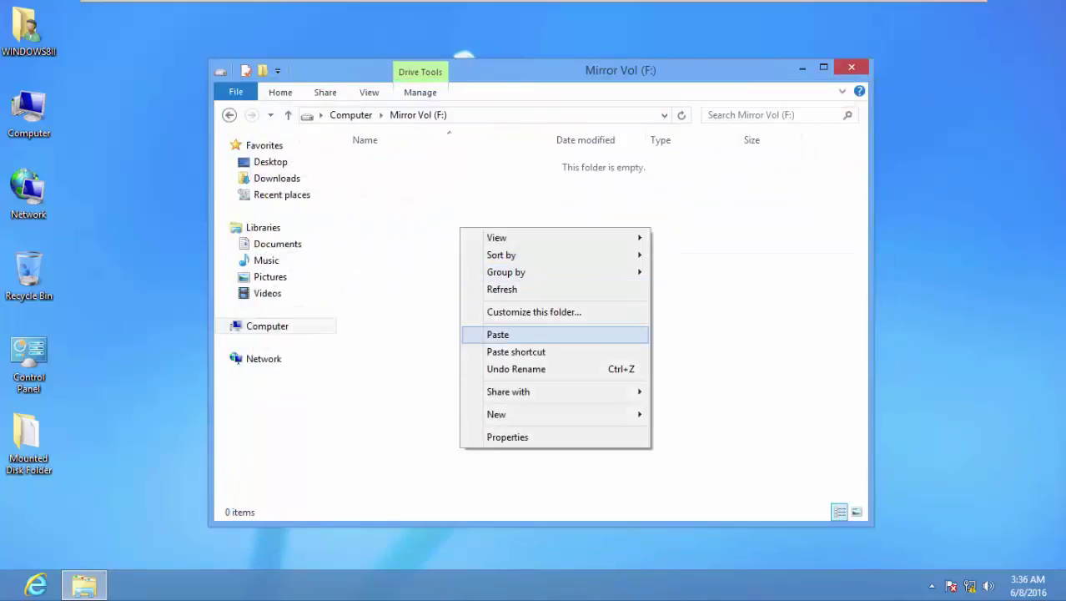
pyautogui.click(488, 334)
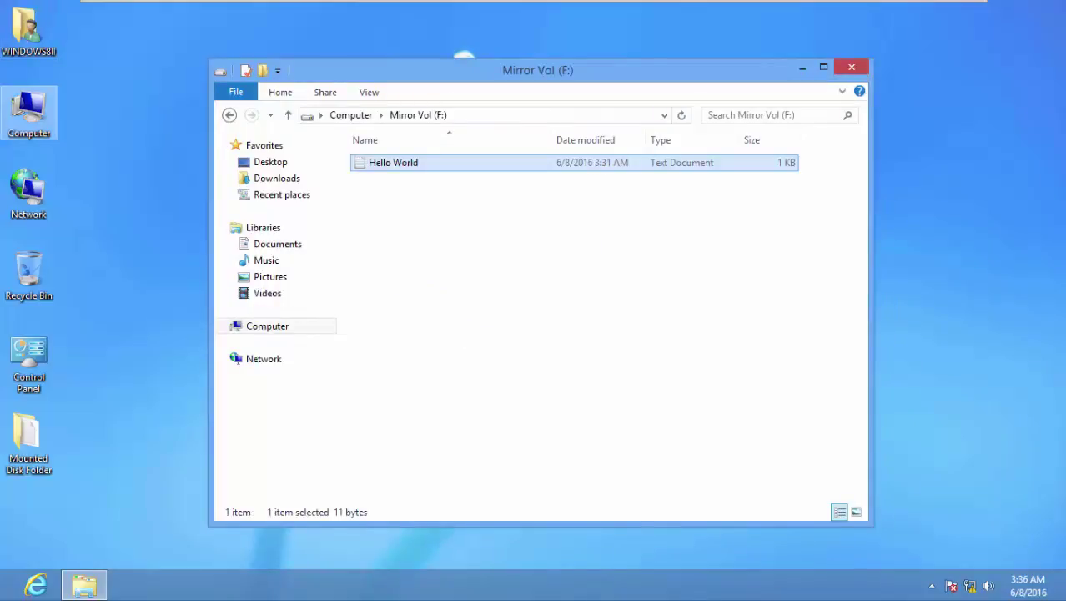
# - Open the C:\Windows\Media folder in a second window, keeping the Mirror Vol (F:) window open
pyautogui.doubleClick(30, 113)
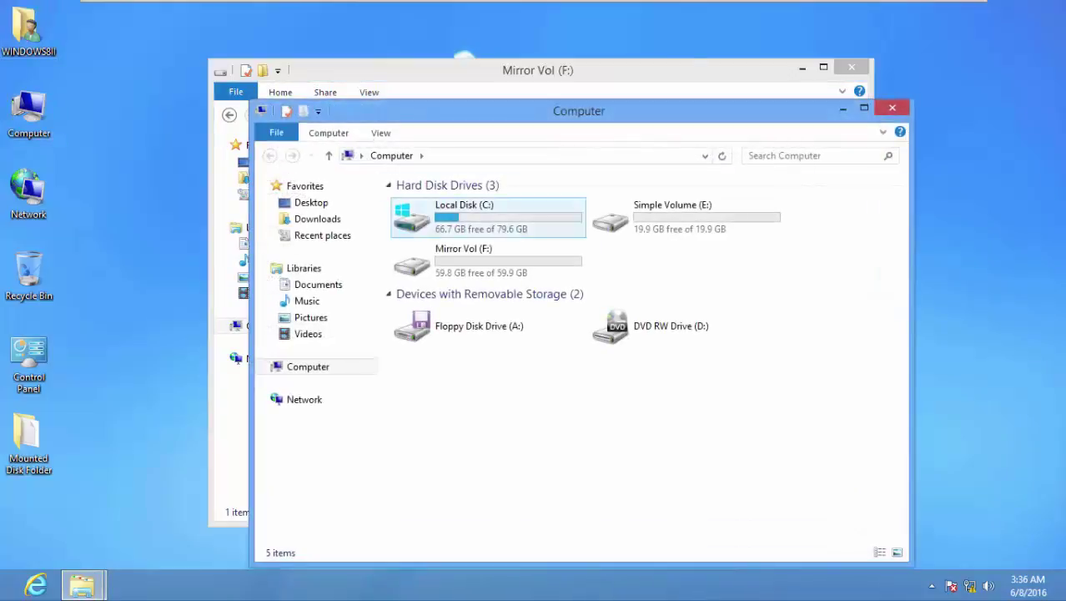
pyautogui.click(892, 107)
pyautogui.doubleClick(29, 112)
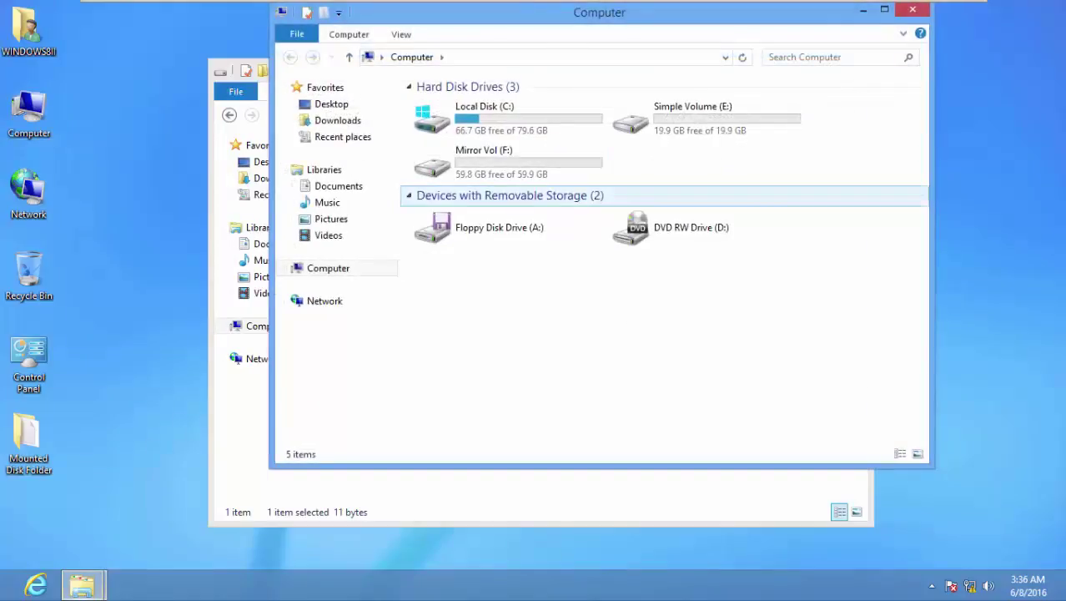
pyautogui.doubleClick(484, 107)
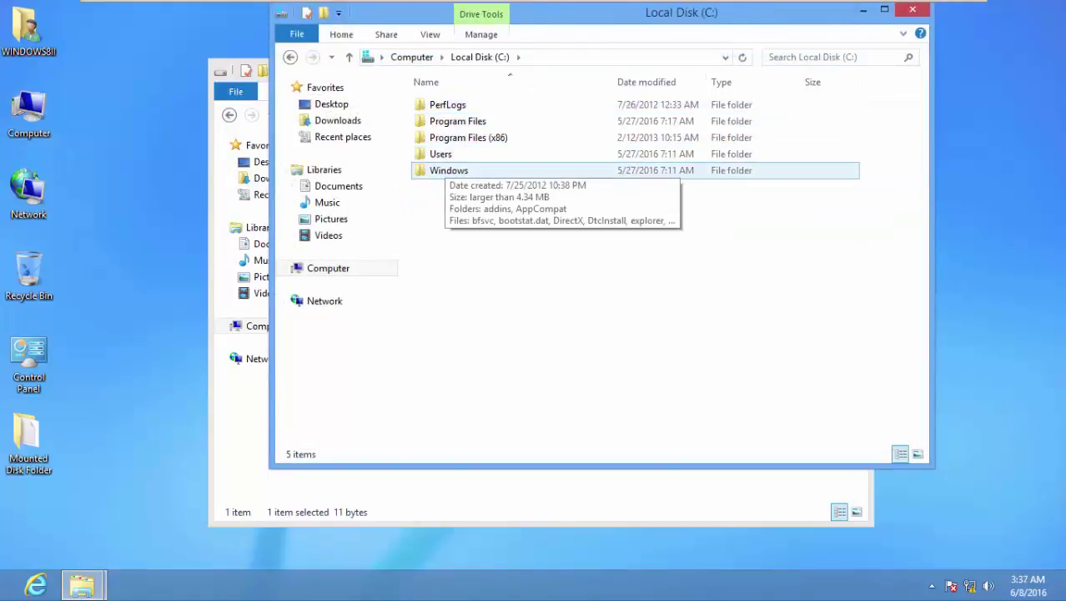
pyautogui.doubleClick(449, 170)
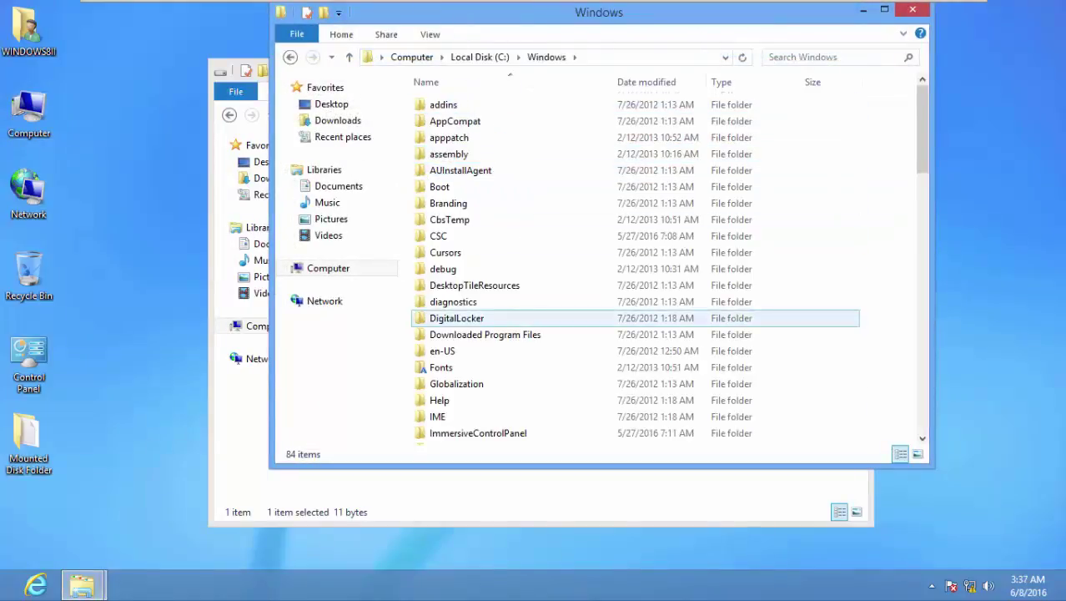
pyautogui.scroll(-3, 442, 317)
pyautogui.doubleClick(442, 370)
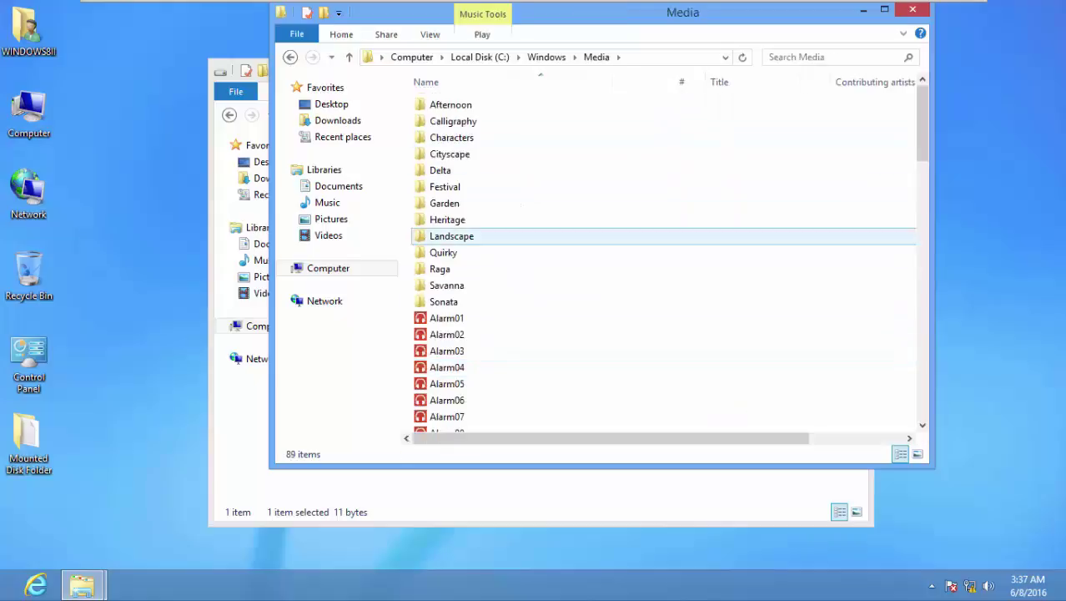
# - Copy the sound files from Alarm01 through ding into Mirror Vol (F:) and close the Media folder
pyautogui.click(446, 318)
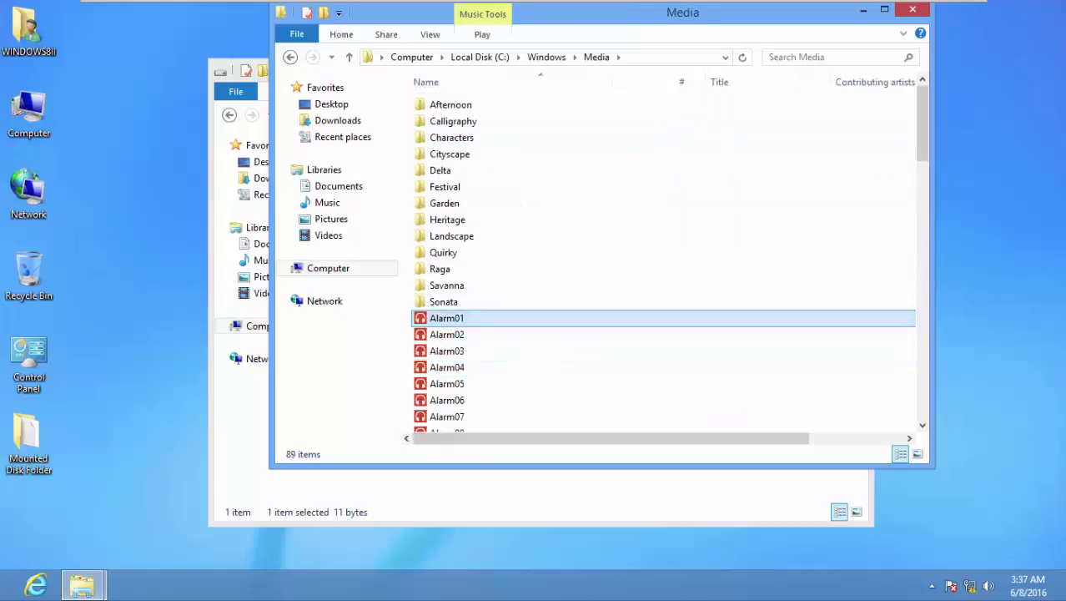
pyautogui.scroll(-4, 446, 338)
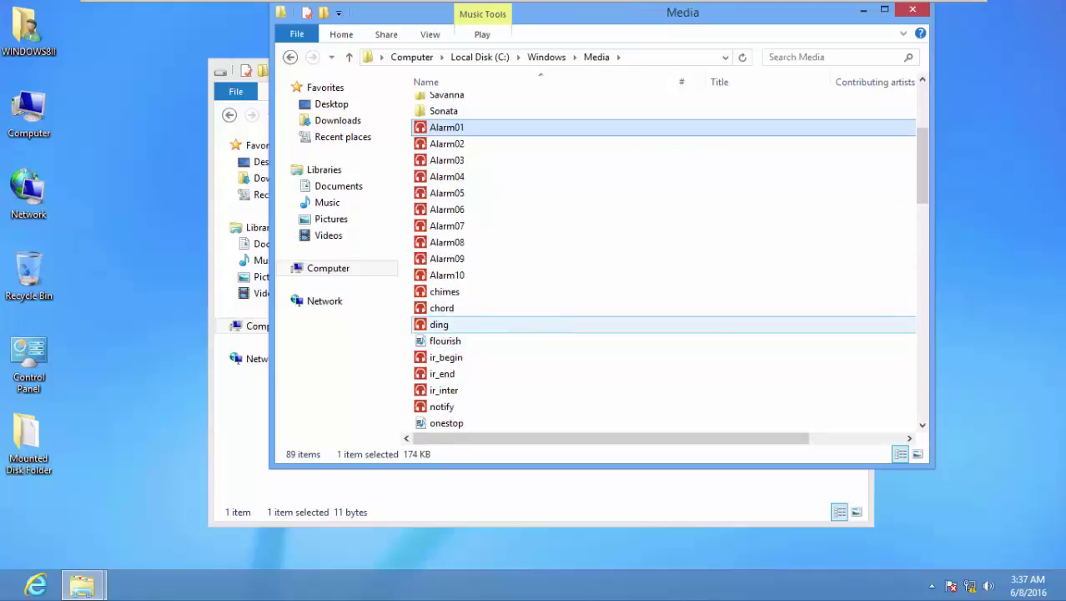
pyautogui.keyDown('shift'); pyautogui.click(439, 324); pyautogui.keyUp('shift')
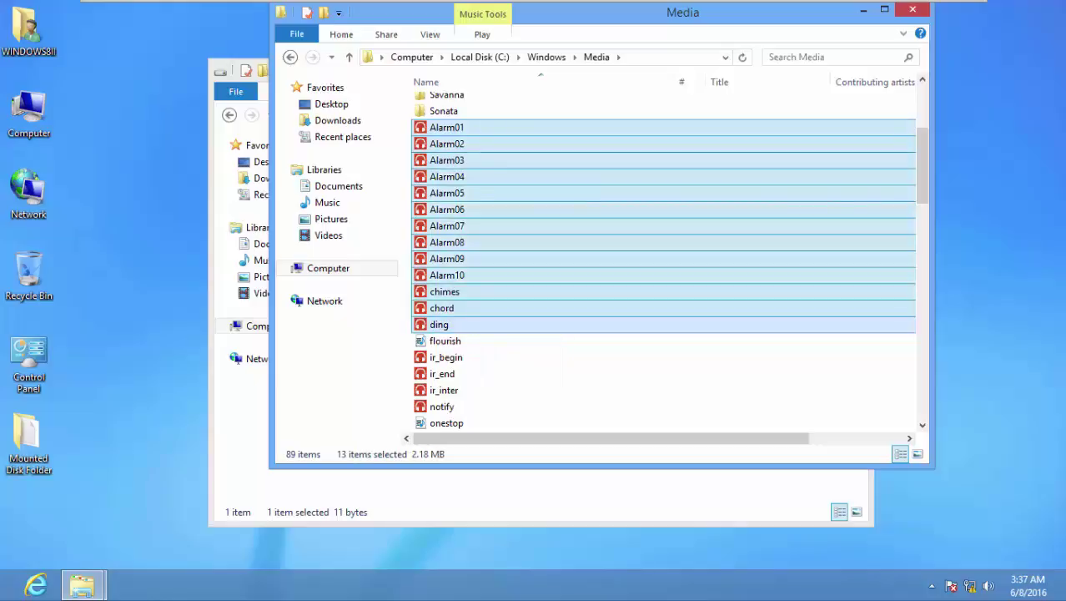
pyautogui.rightClick(494, 269)
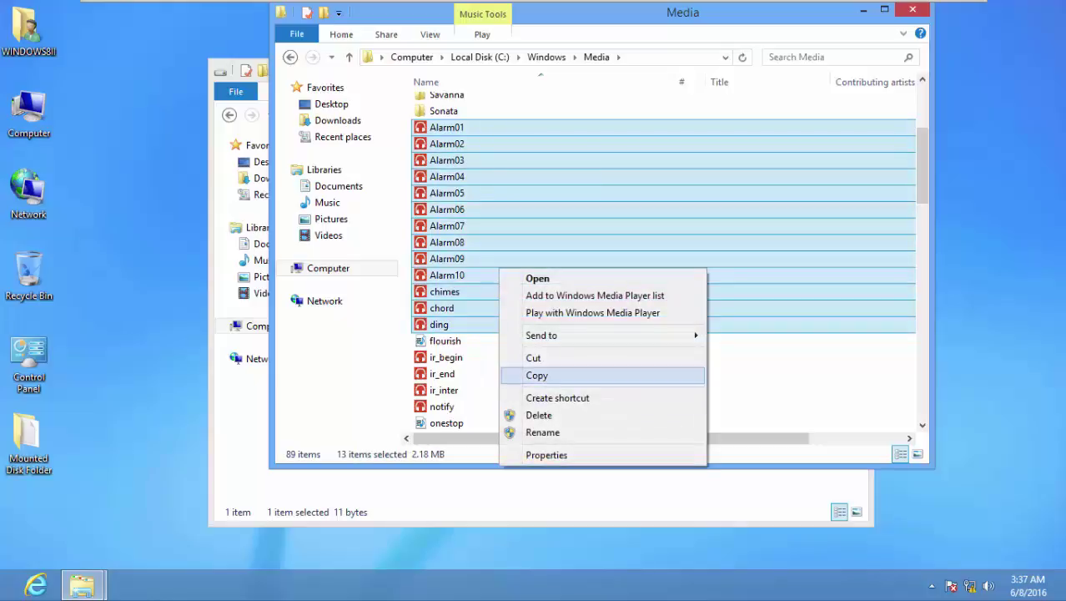
pyautogui.click(534, 374)
pyautogui.click(913, 9)
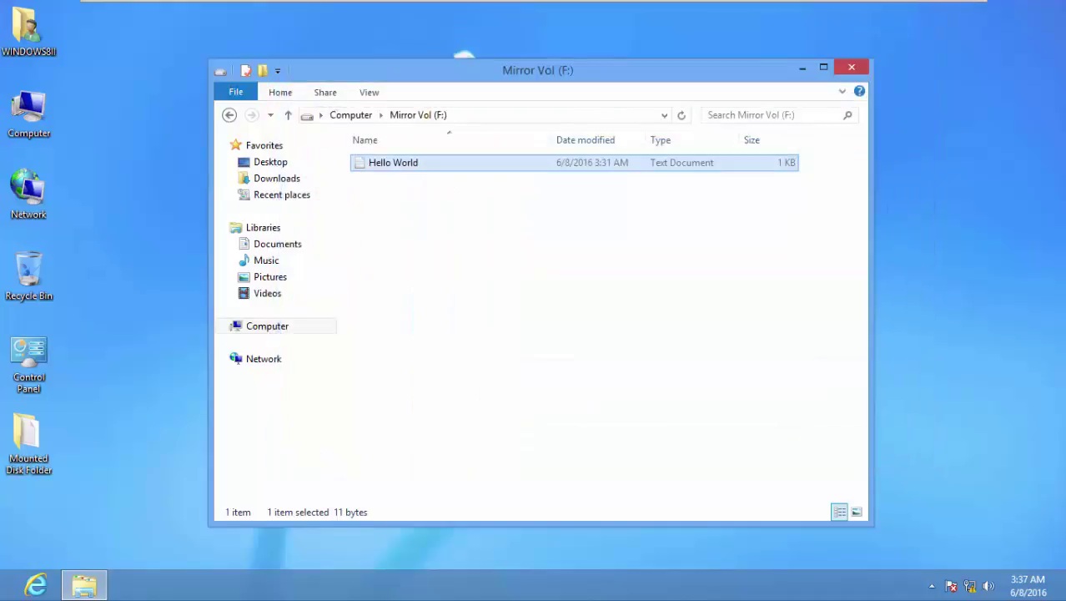
pyautogui.rightClick(455, 249)
pyautogui.click(500, 353)
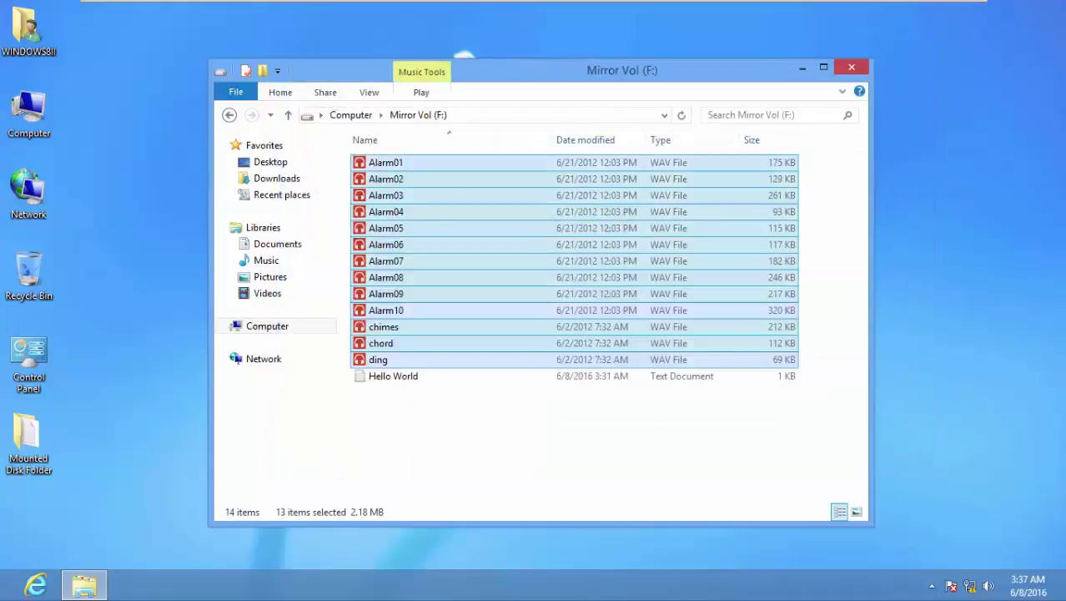
pyautogui.click(534, 435)
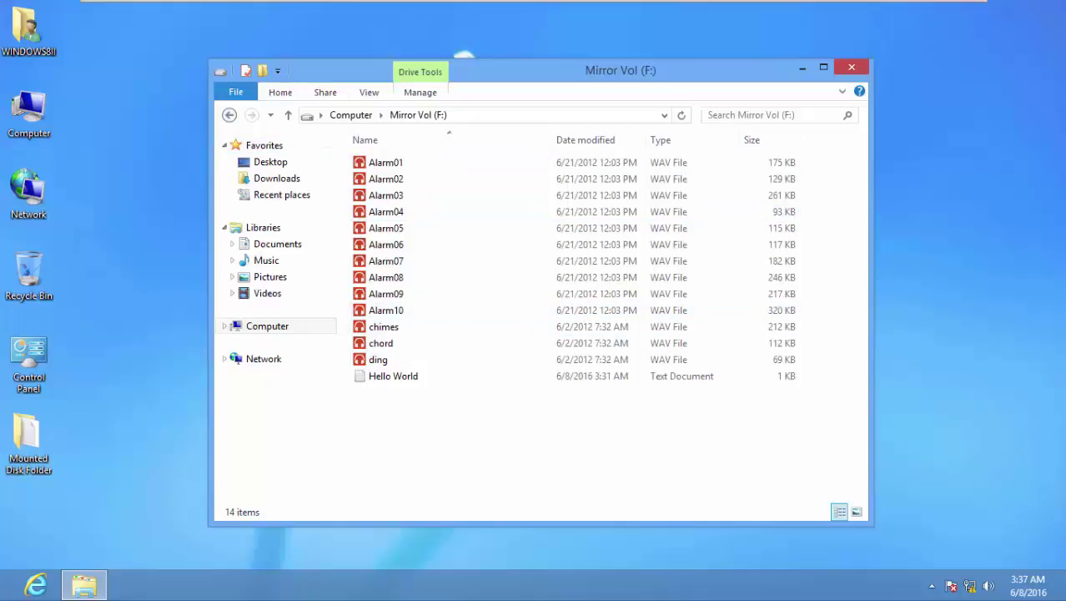
# - Go back to the drive list, reopen Mirror Vol (F:) to check its files, and close the window
pyautogui.click(229, 115)
pyautogui.click(251, 114)
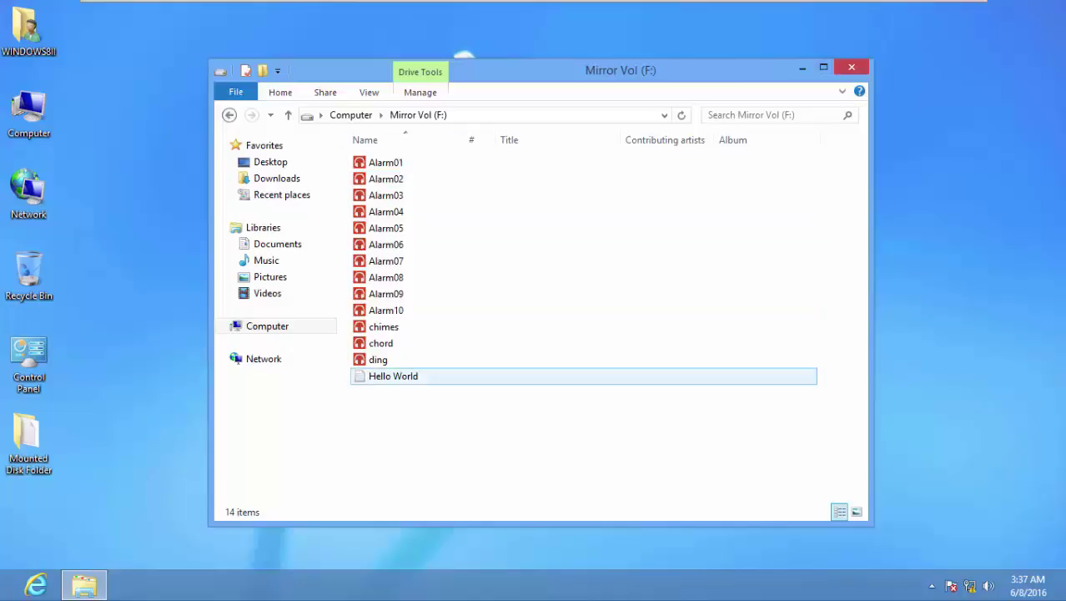
pyautogui.click(851, 66)
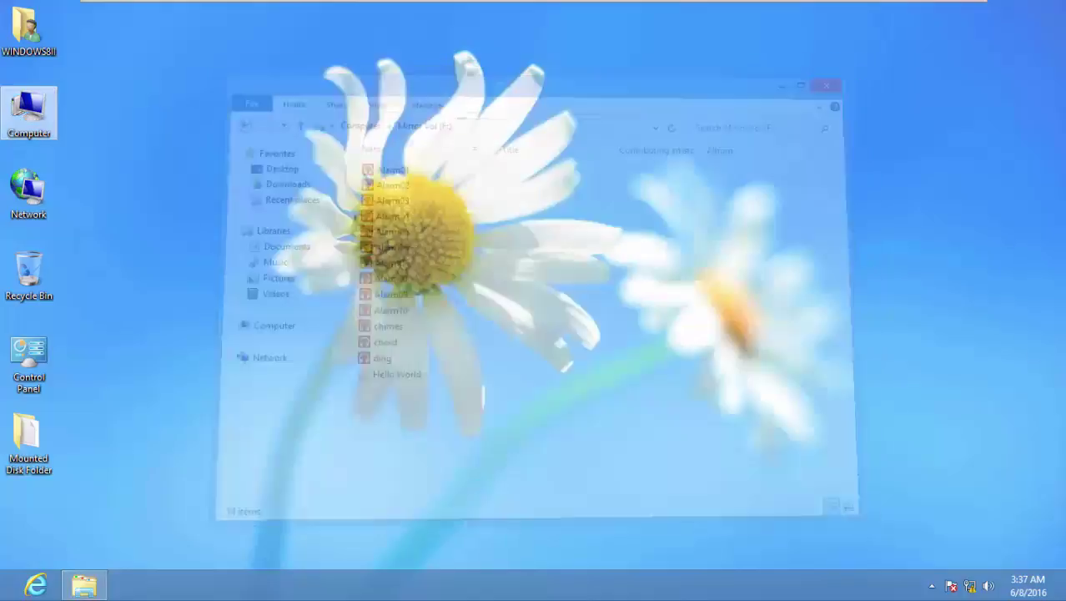
# - Open Disk Management, skip initializing Disks 4, 5 and 6, and maximize the window to inspect Disks 2 and 3
pyautogui.rightClick(33, 108)
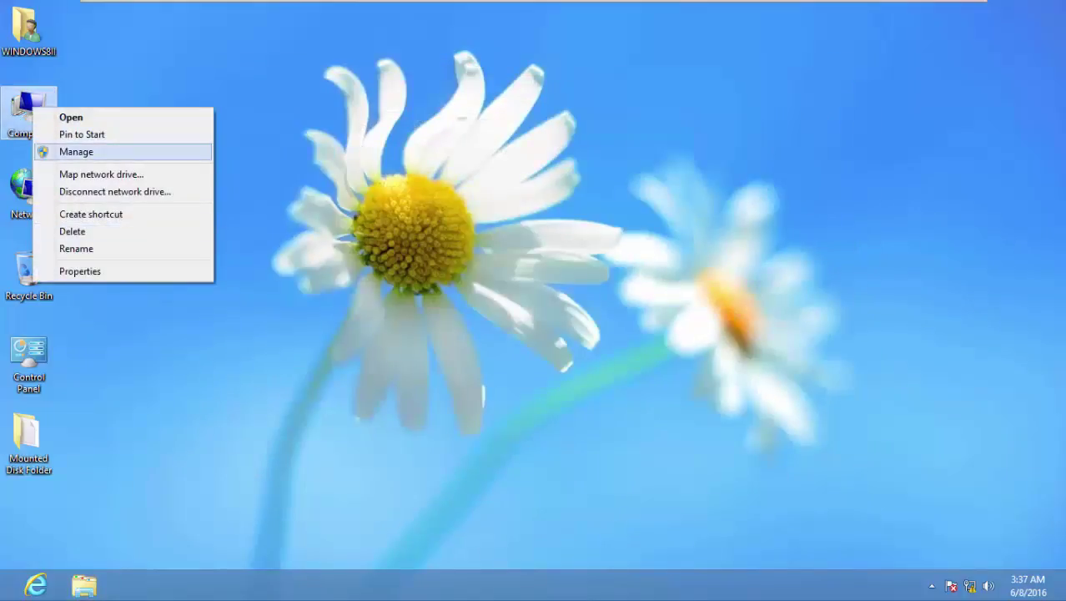
pyautogui.rightClick(10, 103)
pyautogui.click(52, 148)
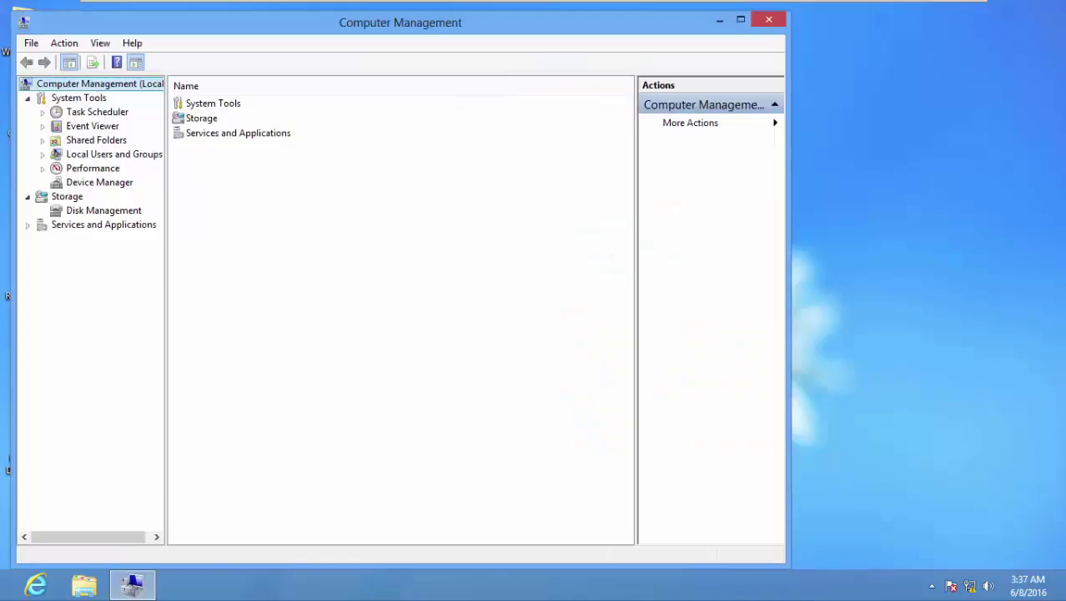
pyautogui.click(103, 211)
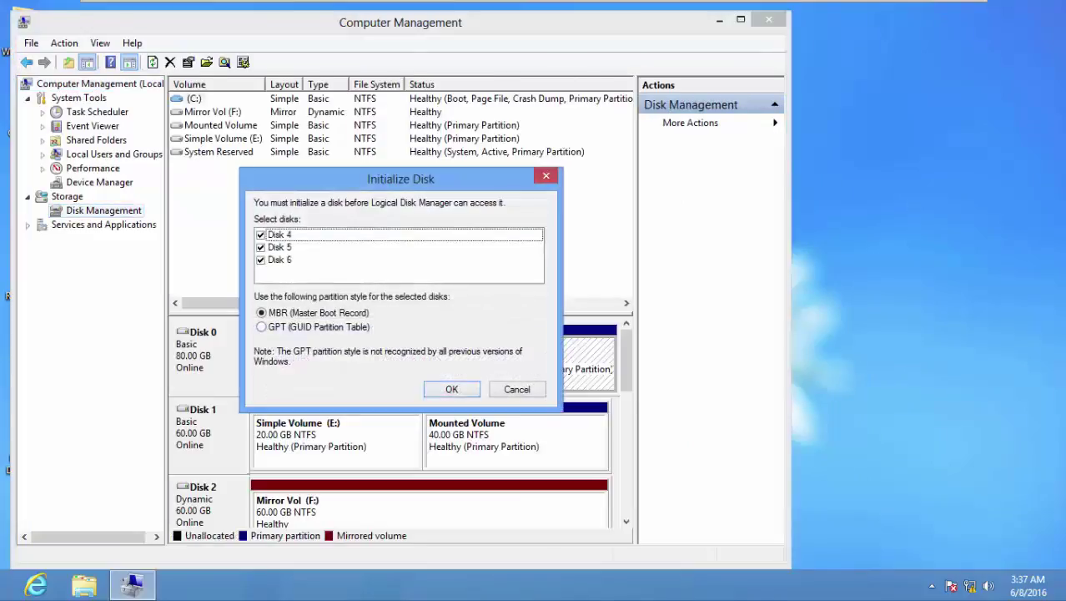
pyautogui.click(516, 389)
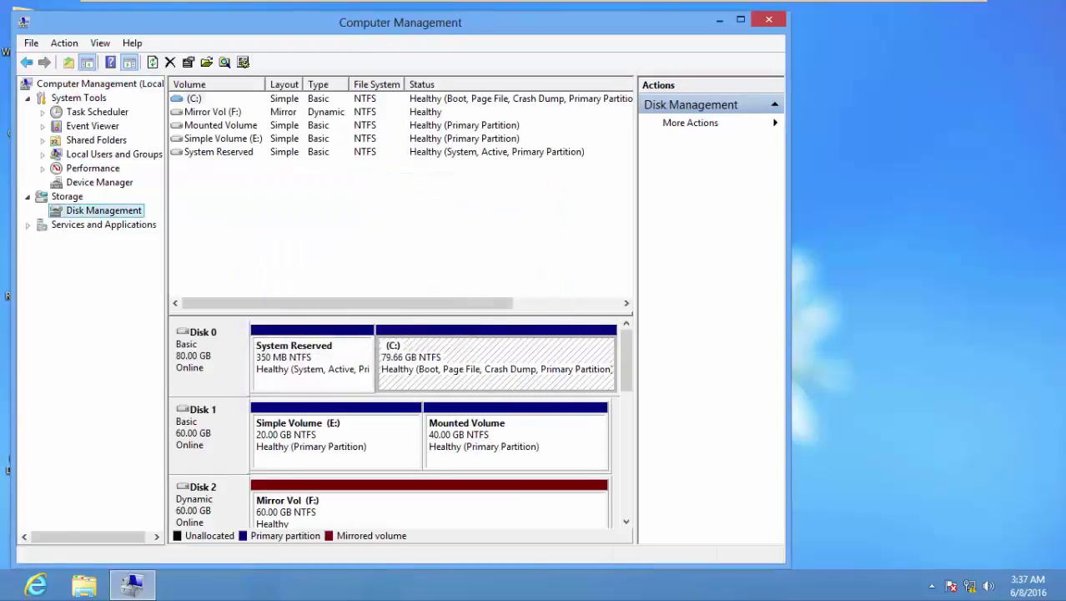
pyautogui.moveTo(438, 22); pyautogui.dragTo(533, 2)
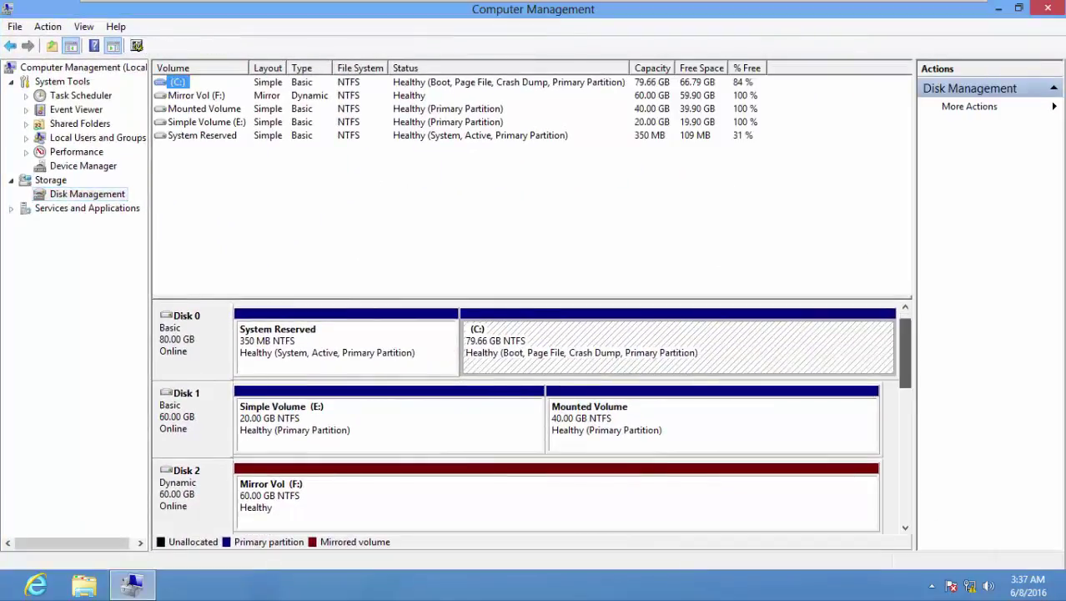
pyautogui.scroll(-1, 531, 417)
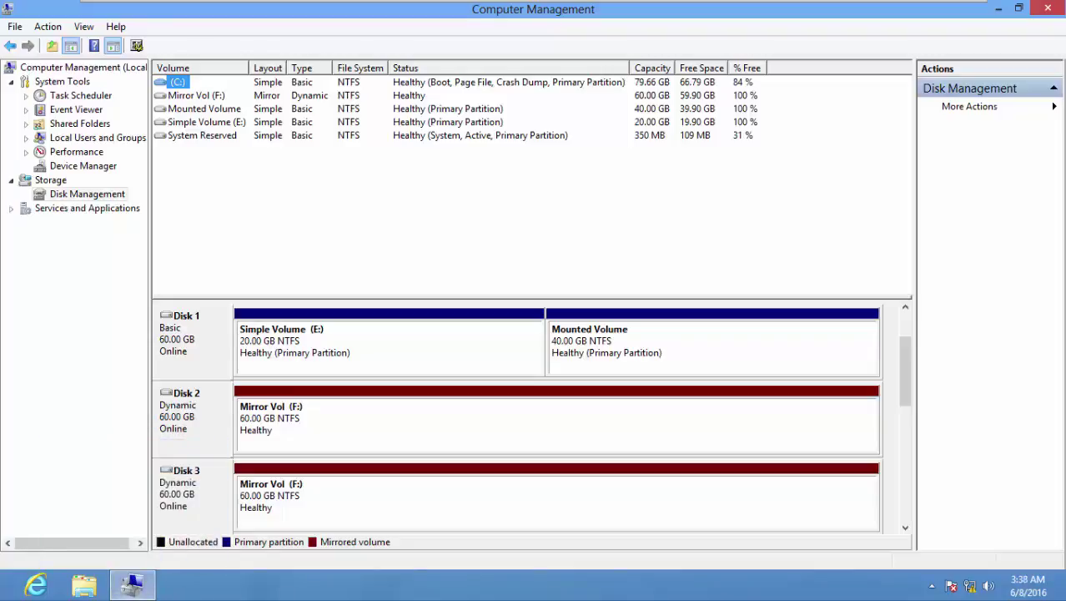
# - Exit full screen and remove Hard Disk 3 (SCSI) from the Windows 8 II virtual machine's settings in VMware Workstation
pyautogui.moveTo(417, 3)
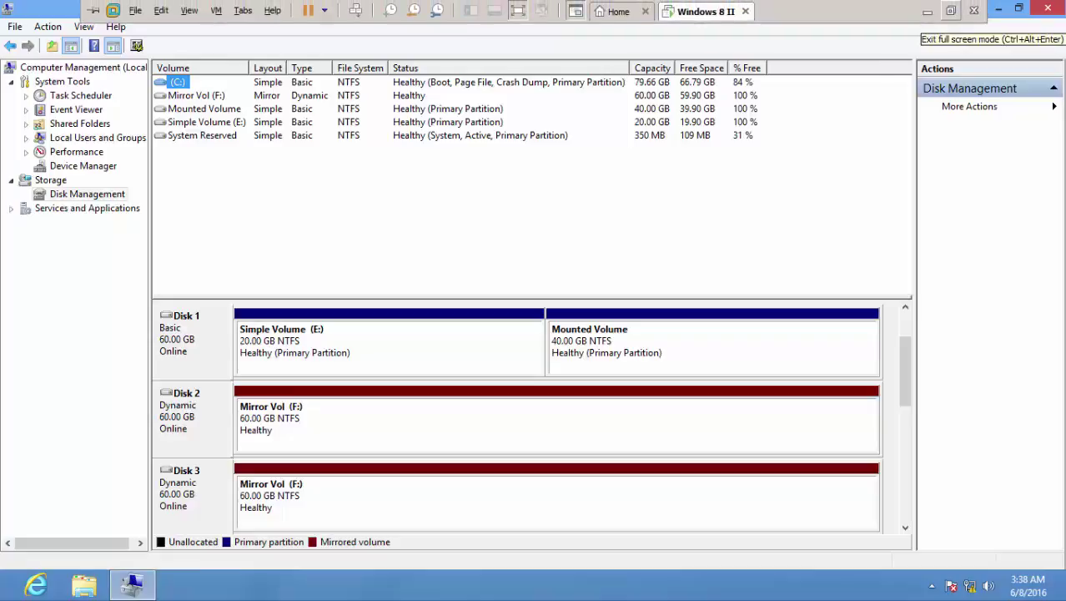
pyautogui.click(1018, 8)
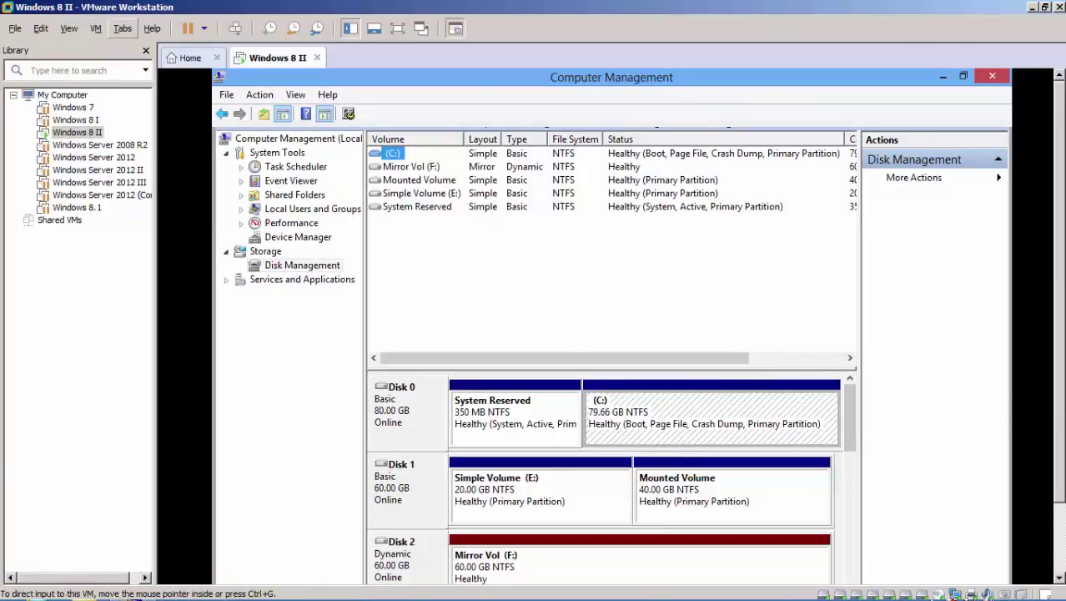
pyautogui.click(96, 28)
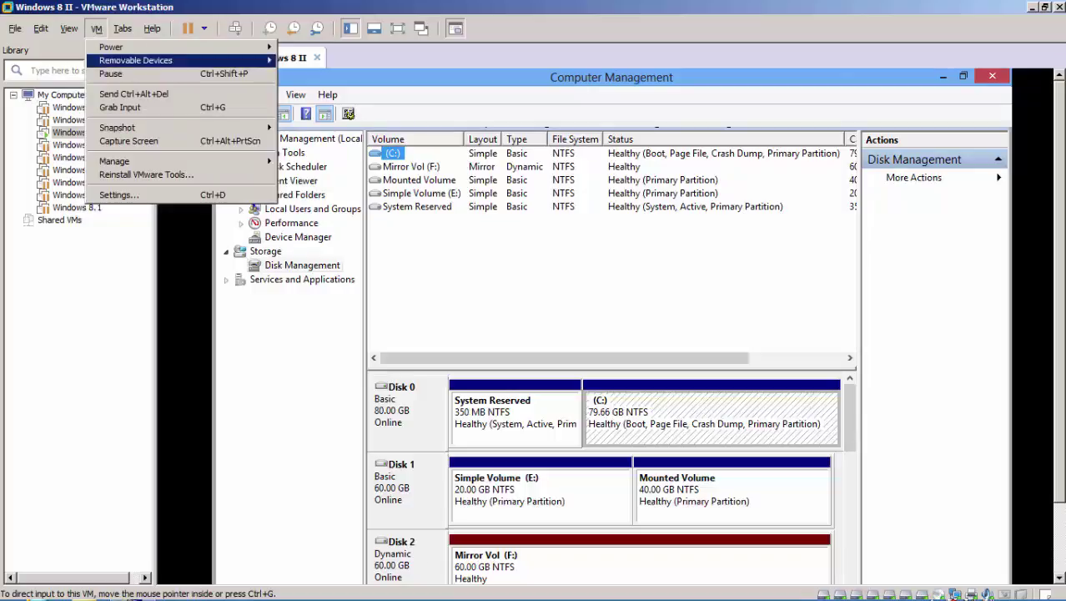
pyautogui.click(118, 194)
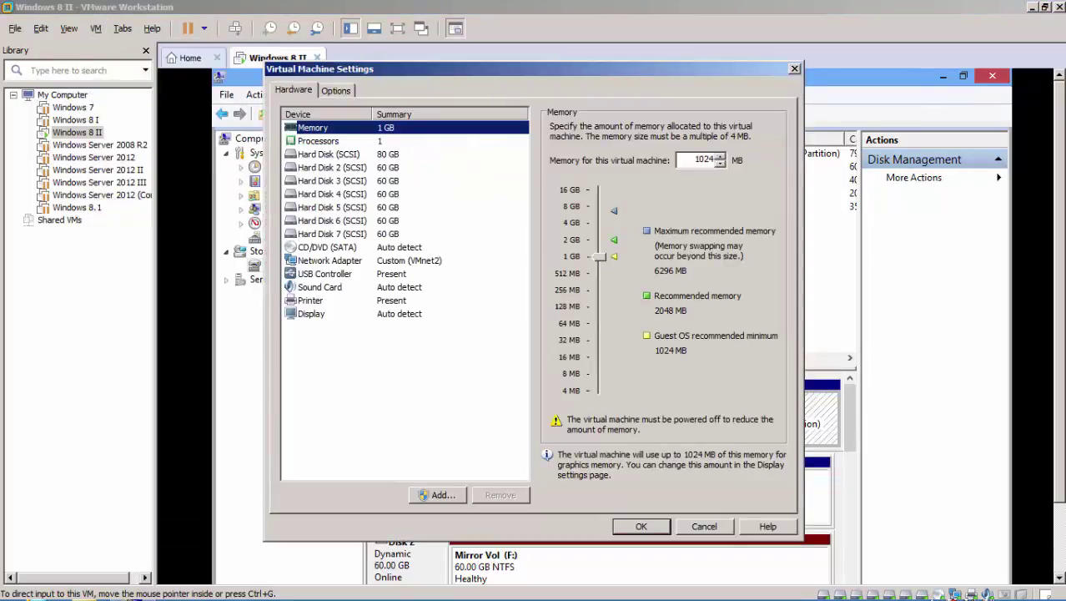
pyautogui.click(332, 180)
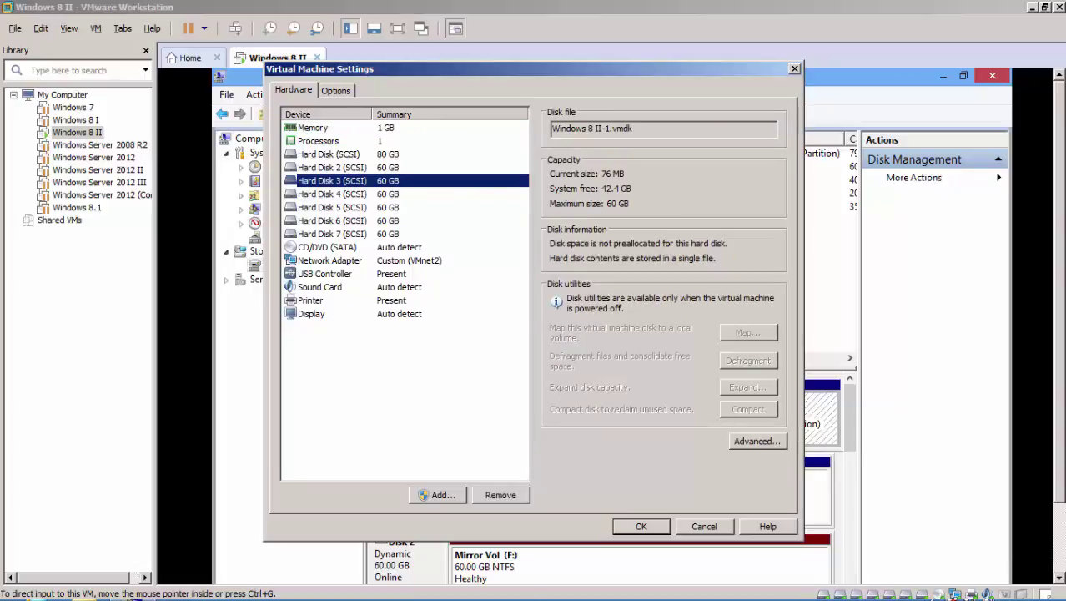
pyautogui.click(501, 495)
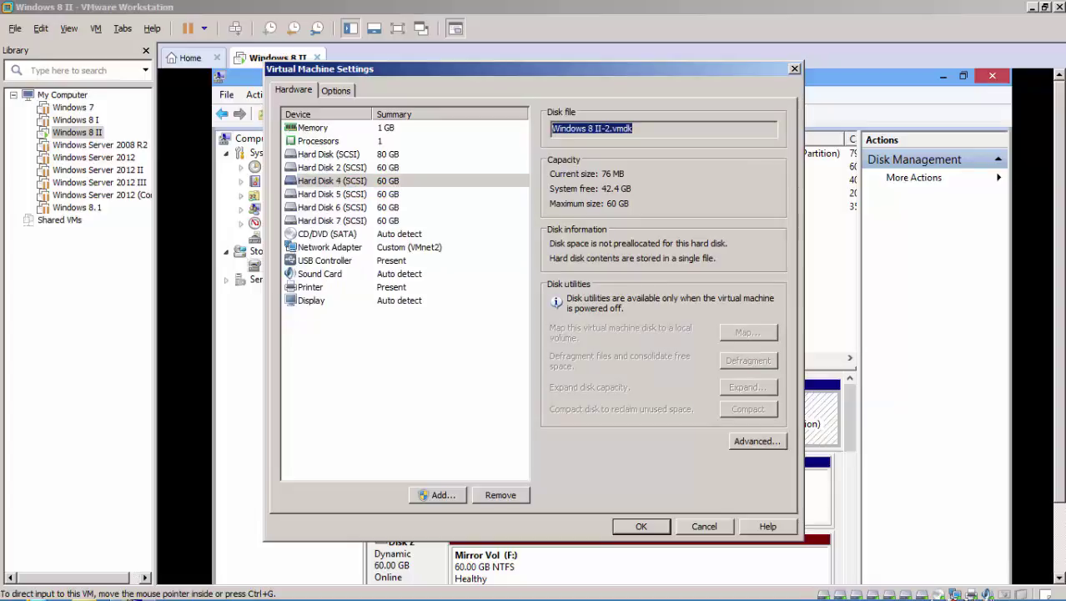
pyautogui.click(641, 525)
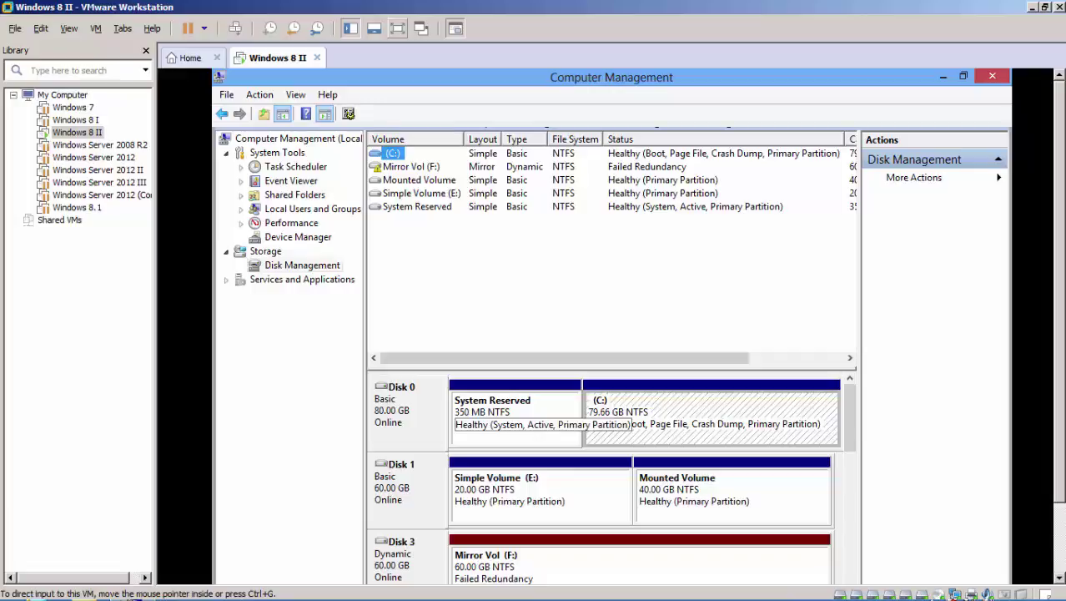
# - Return the virtual machine to full screen, check the mirrored volume's status in Disk Management, and minimize Computer Management
pyautogui.click(397, 28)
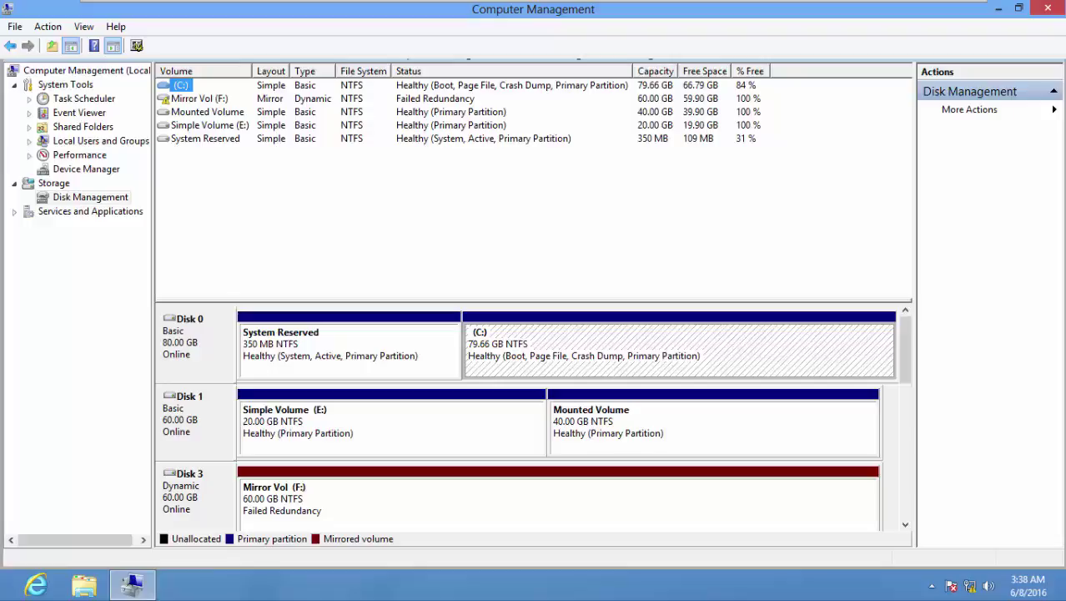
pyautogui.scroll(-1, 534, 418)
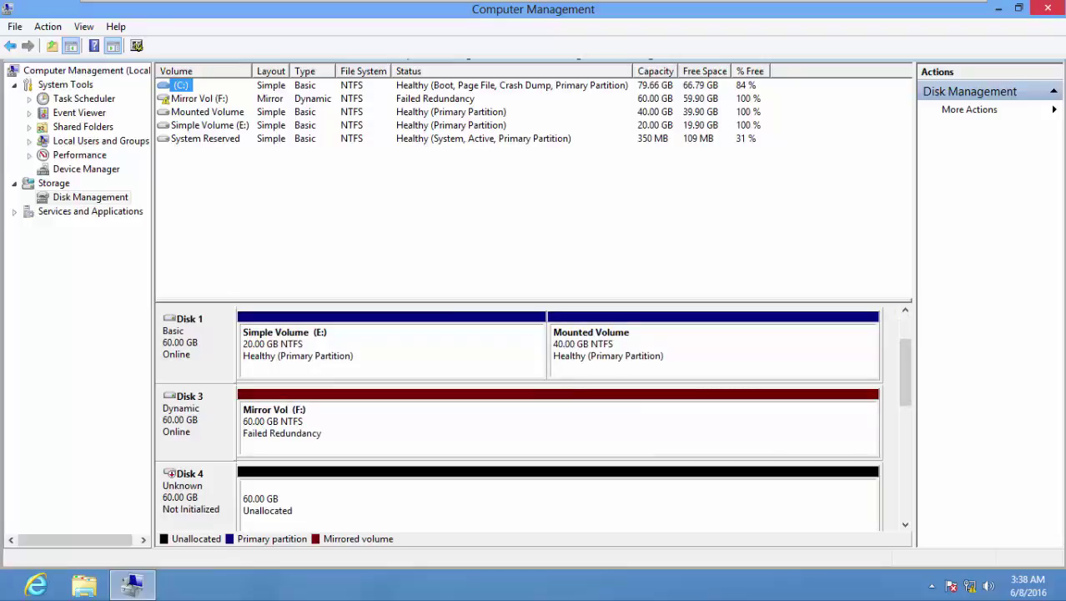
pyautogui.click(998, 7)
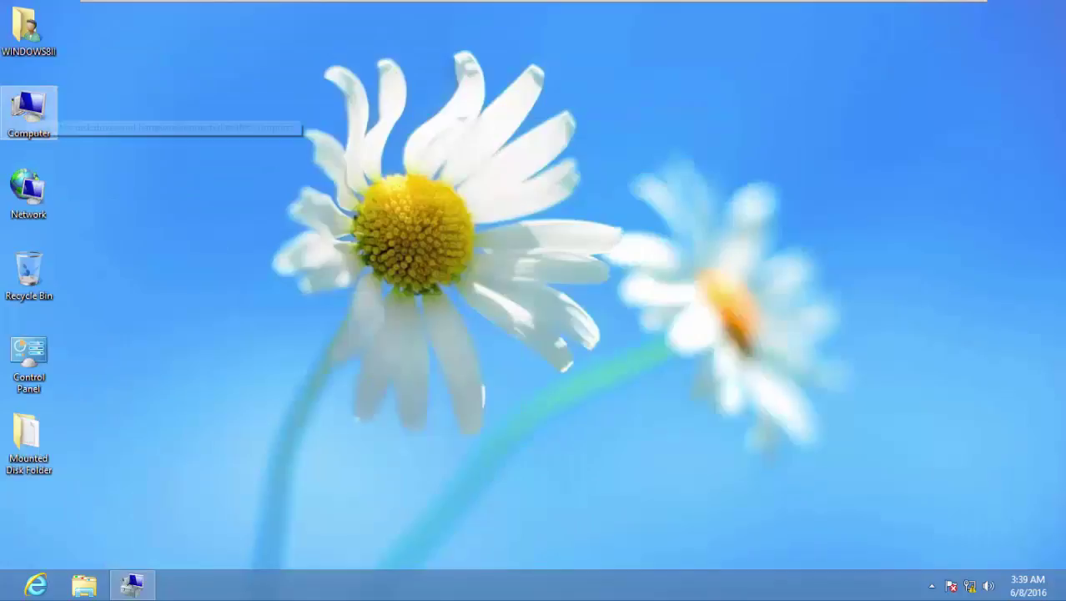
# - Open Mirror Vol (F:) from Computer and open its Hello World file to check that the data is accessible
pyautogui.doubleClick(28, 109)
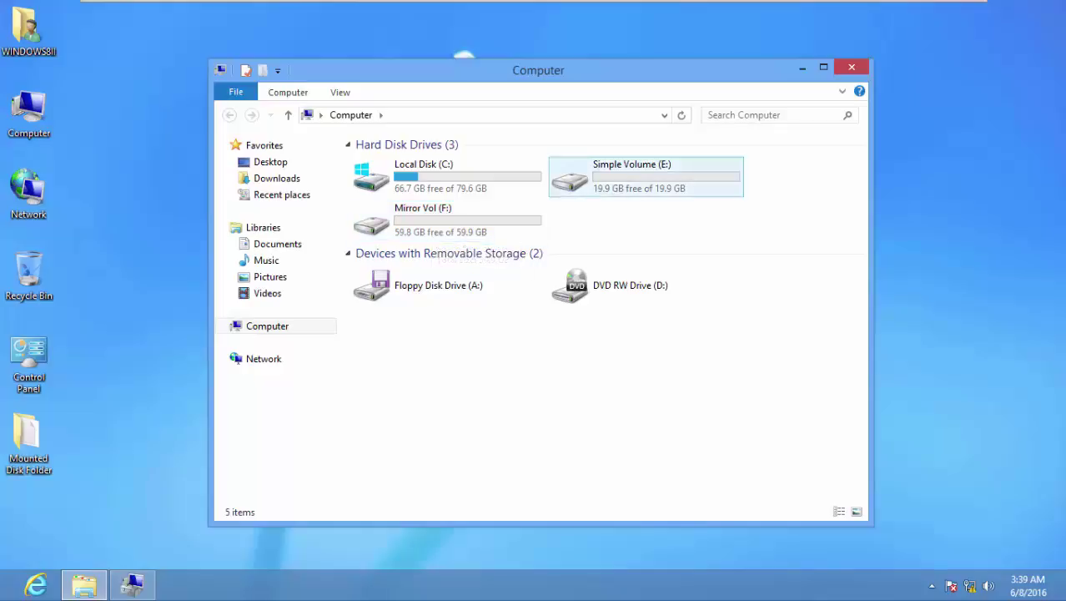
pyautogui.click(632, 176)
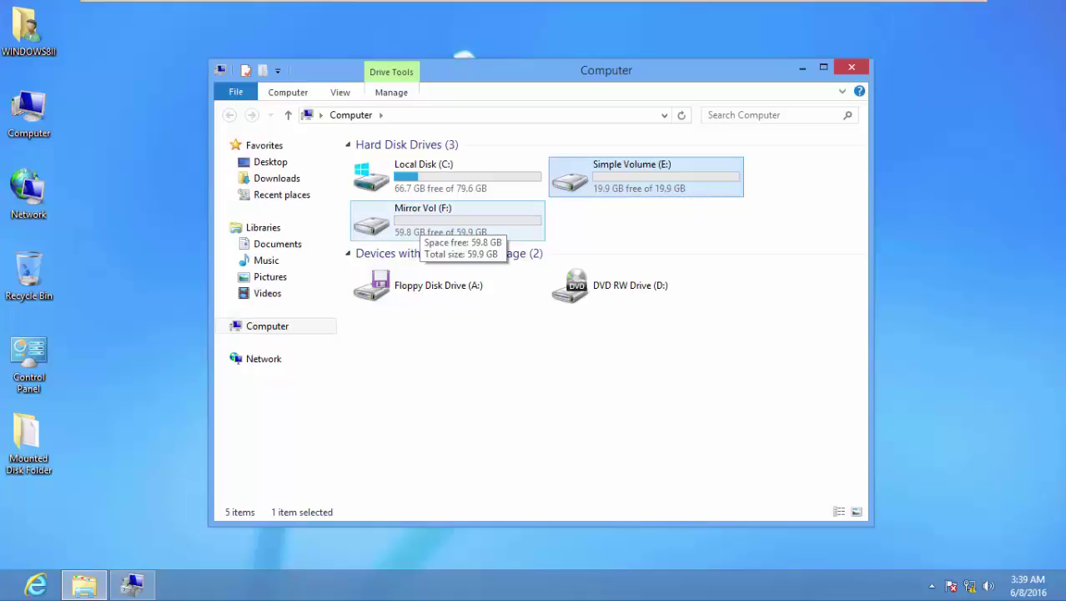
pyautogui.doubleClick(421, 224)
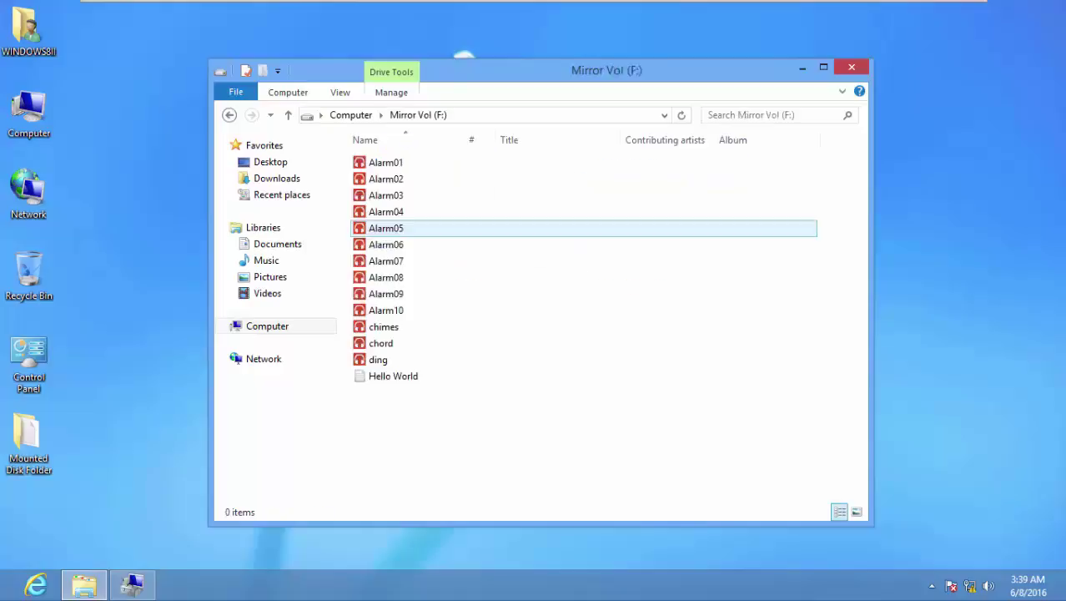
pyautogui.doubleClick(393, 376)
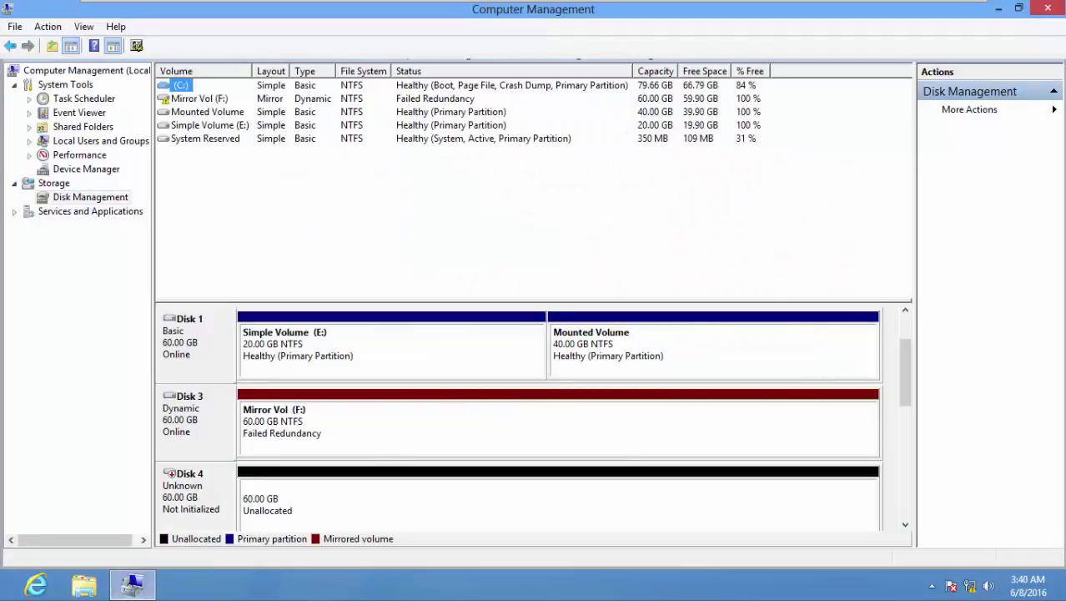
pyautogui.moveTo(905, 372); pyautogui.dragTo(905, 459)
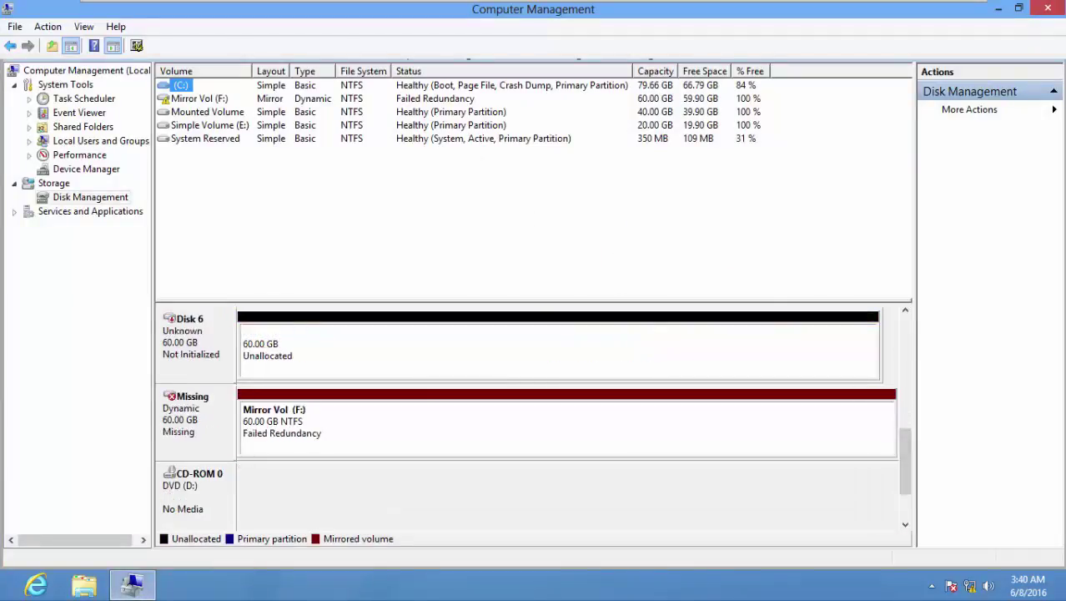
pyautogui.rightClick(388, 420)
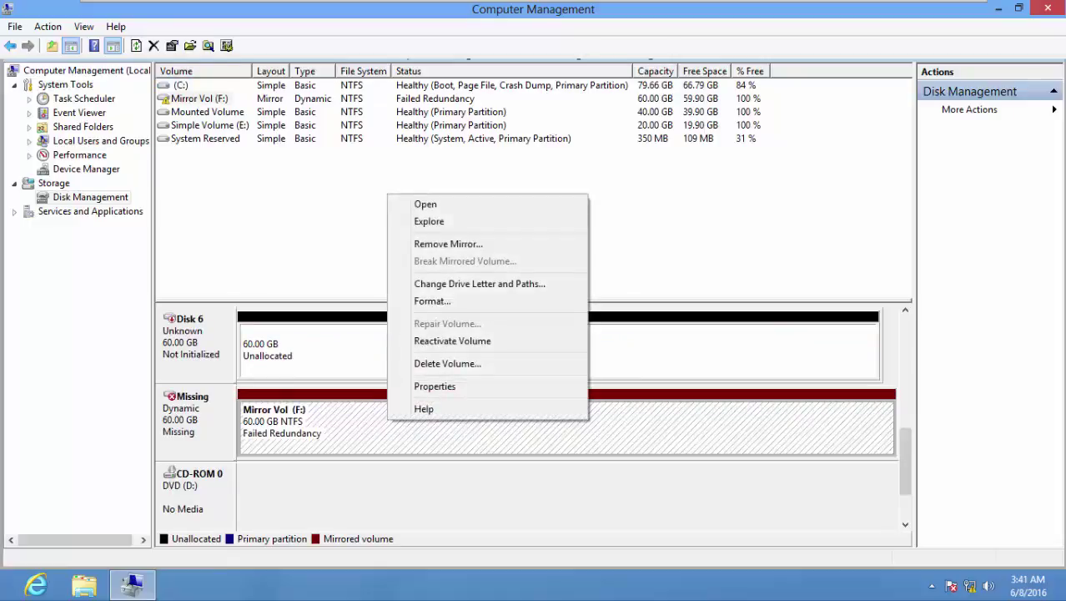
pyautogui.press('Up')
pyautogui.press('Up')
pyautogui.press('Up')
pyautogui.press('Up')
pyautogui.press('Up')
pyautogui.press('Up')
pyautogui.press('Up')
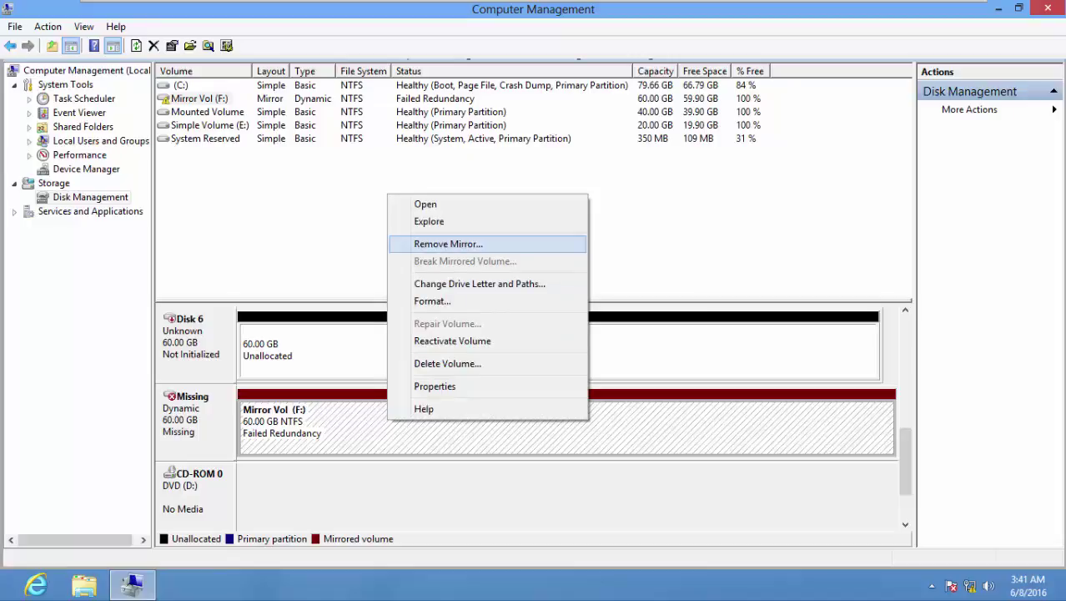
pyautogui.press('Return')
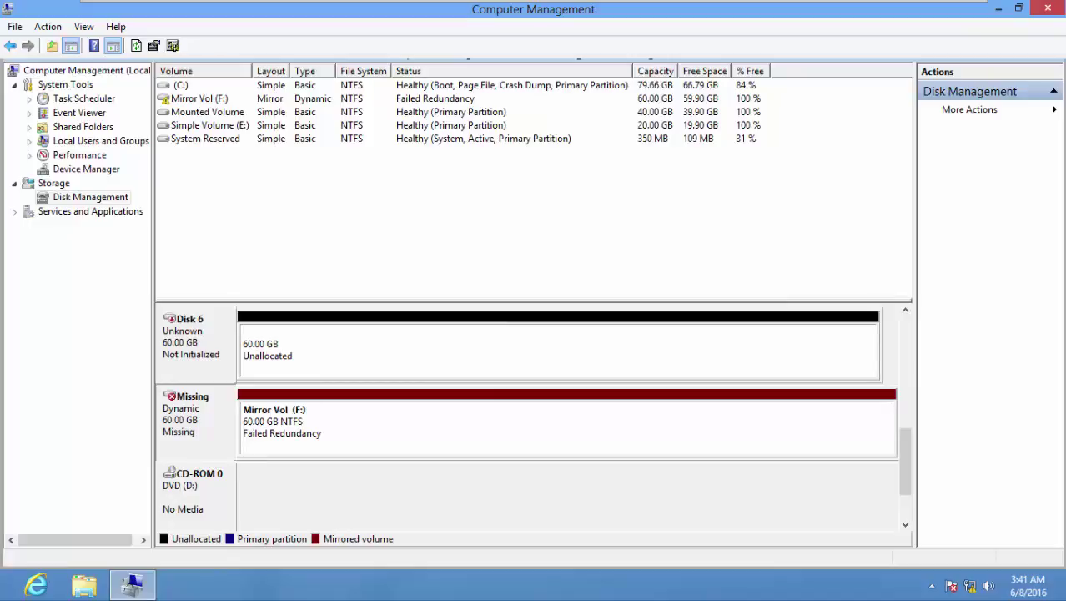
# - Remove the mirror of Mirror Vol (F:) from the Missing disk and confirm the removal
pyautogui.moveTo(905, 461); pyautogui.dragTo(906, 385)
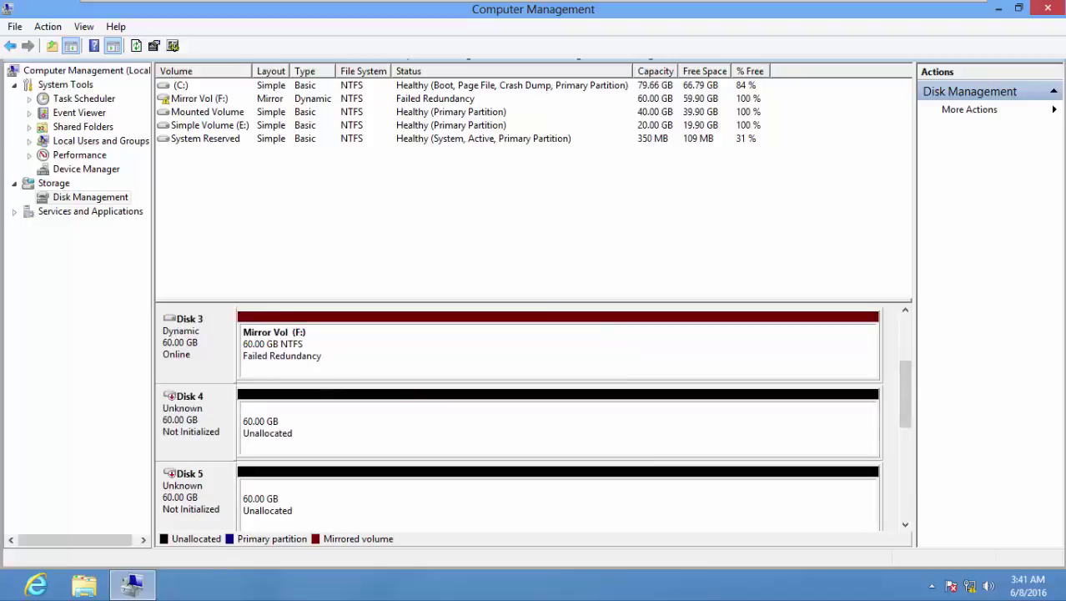
pyautogui.moveTo(905, 386); pyautogui.dragTo(905, 457)
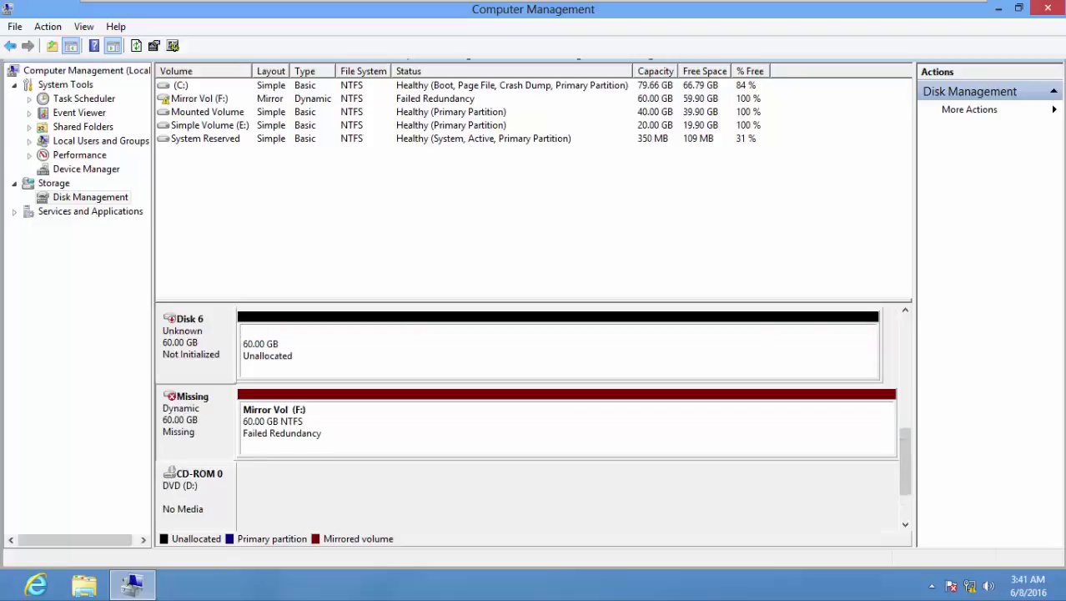
pyautogui.rightClick(381, 417)
pyautogui.press('Return')
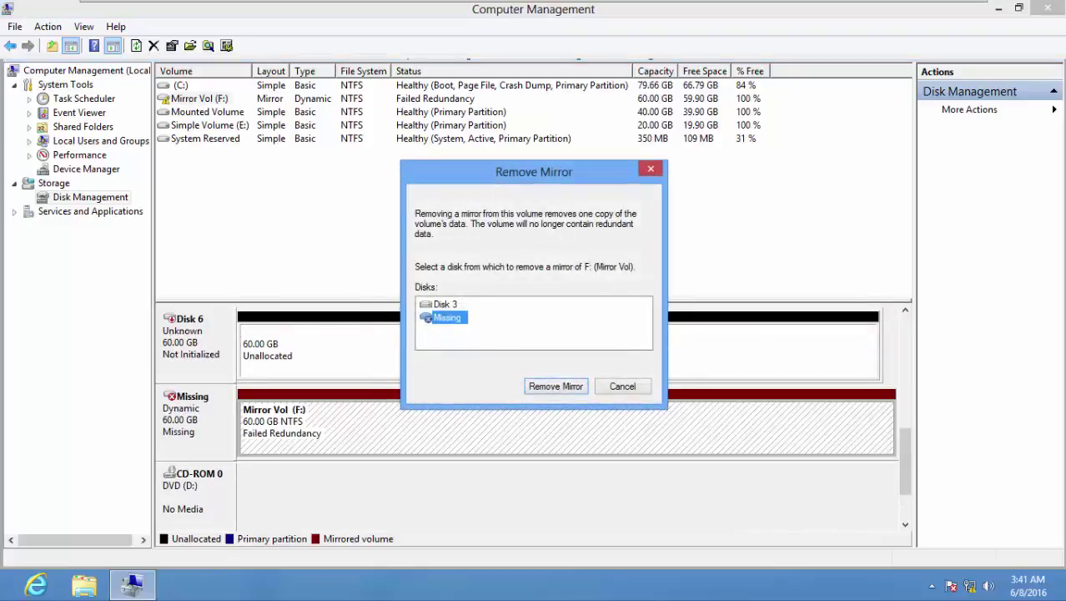
pyautogui.press('Tab')
pyautogui.press('Return')
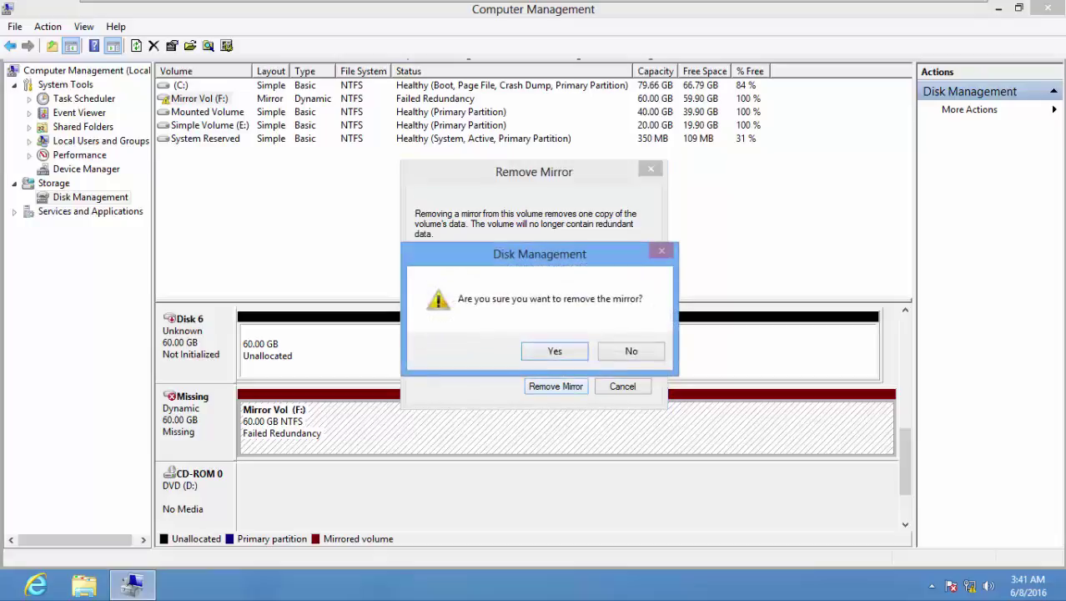
pyautogui.press('Return')
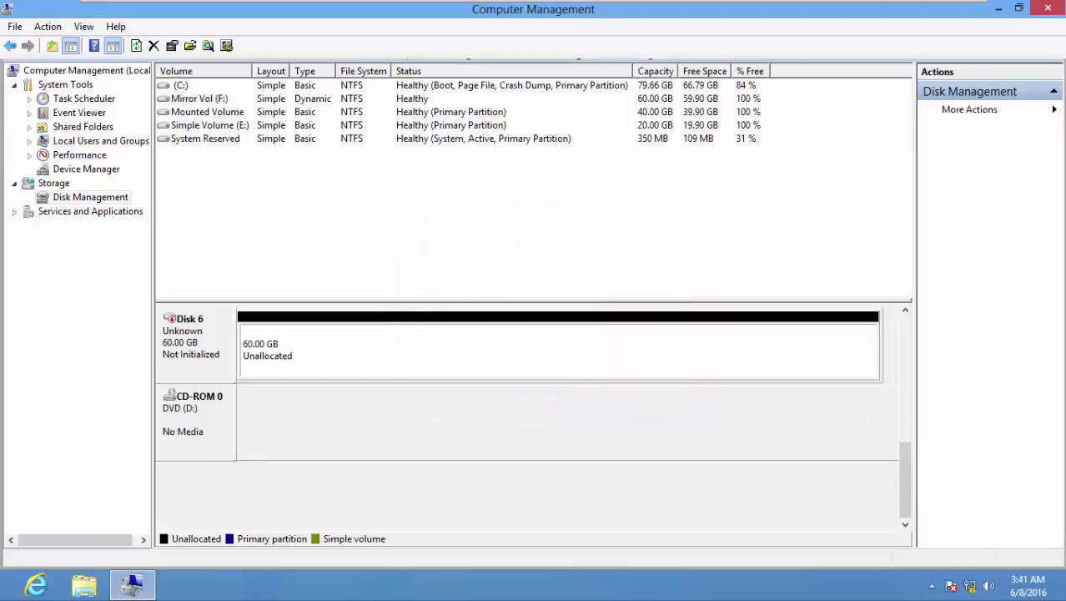
# - Initialize only Disk 4 with the MBR partition style, leaving Disk 5 and Disk 6 out
pyautogui.scroll(3, 534, 417)
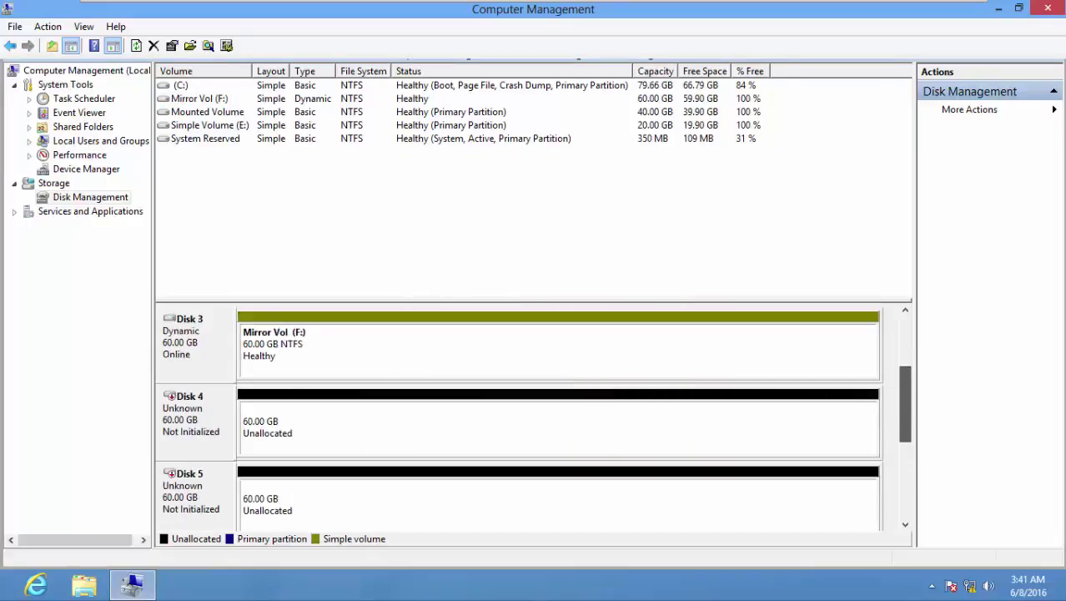
pyautogui.scroll(1, 534, 417)
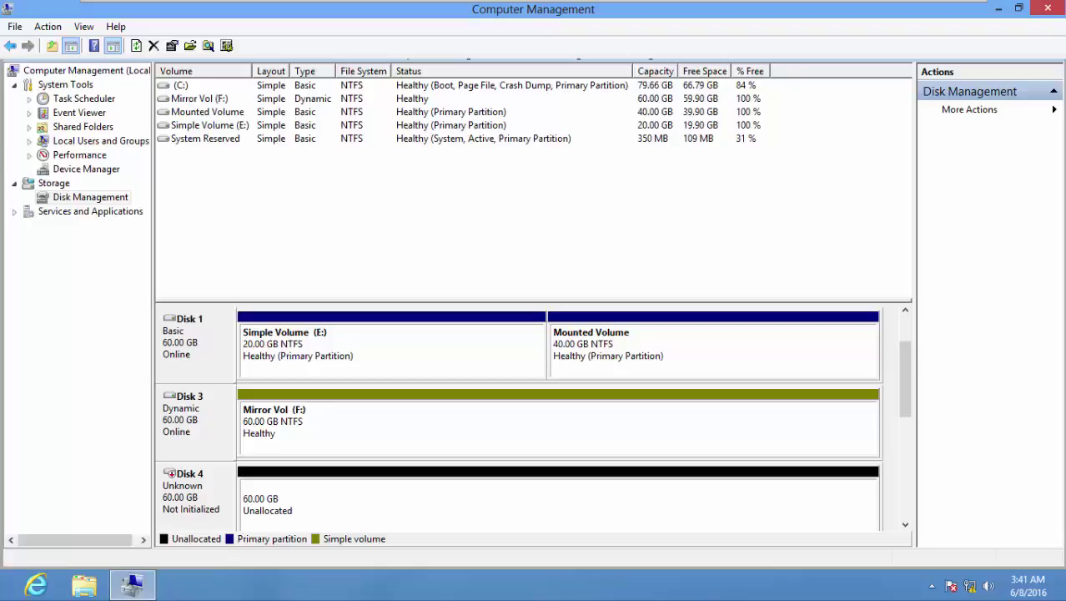
pyautogui.moveTo(904, 379)
pyautogui.mouseDown()
pyautogui.moveTo(904, 405)
pyautogui.moveTo(905, 380)
pyautogui.mouseUp()
pyautogui.rightClick(209, 478)
pyautogui.click(251, 403)
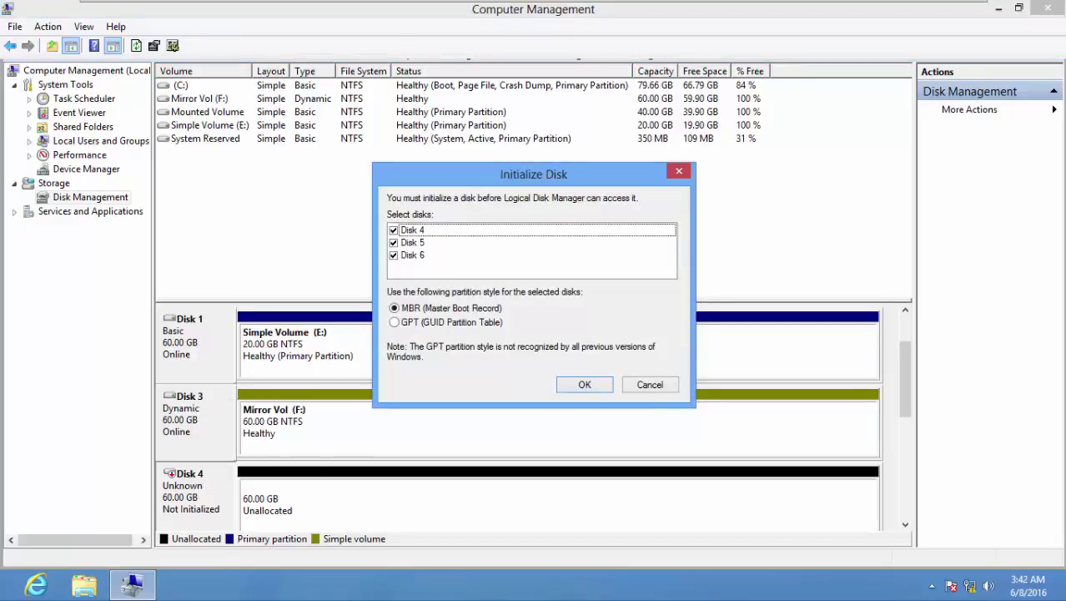
pyautogui.click(393, 242)
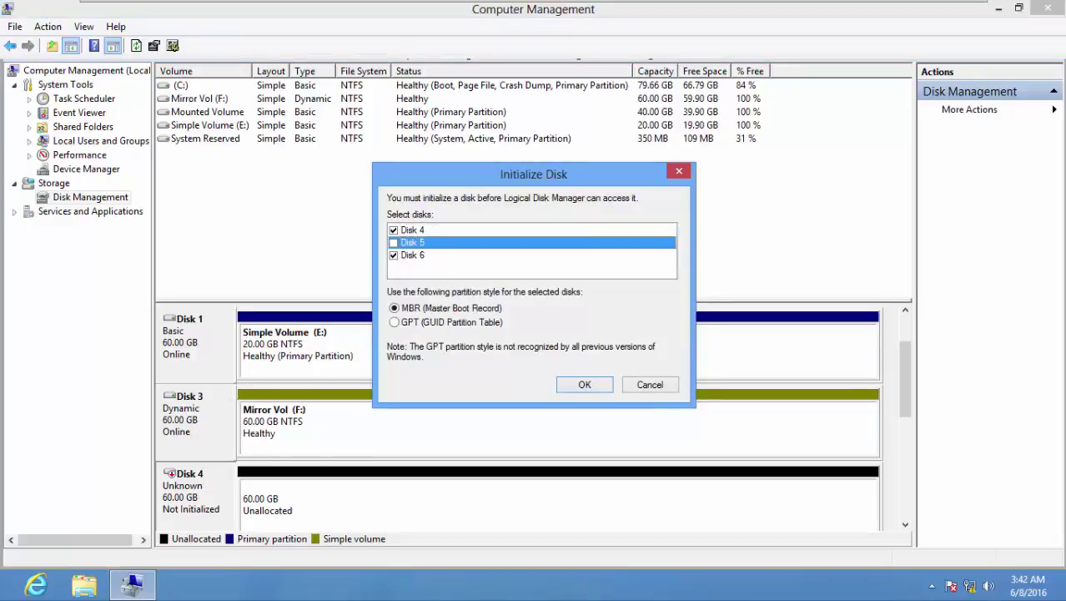
pyautogui.click(392, 255)
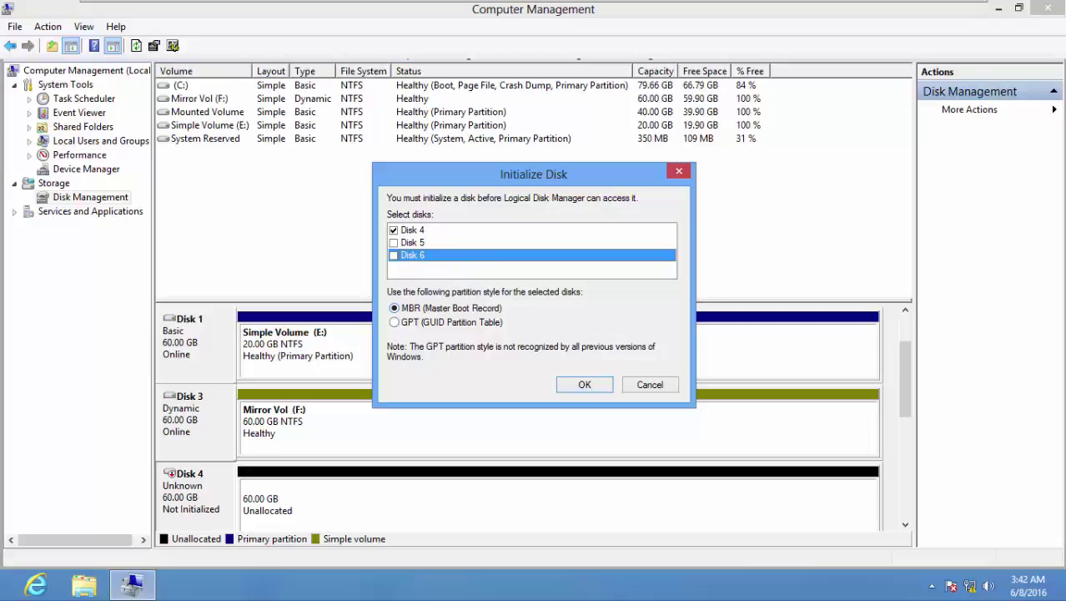
pyautogui.click(575, 385)
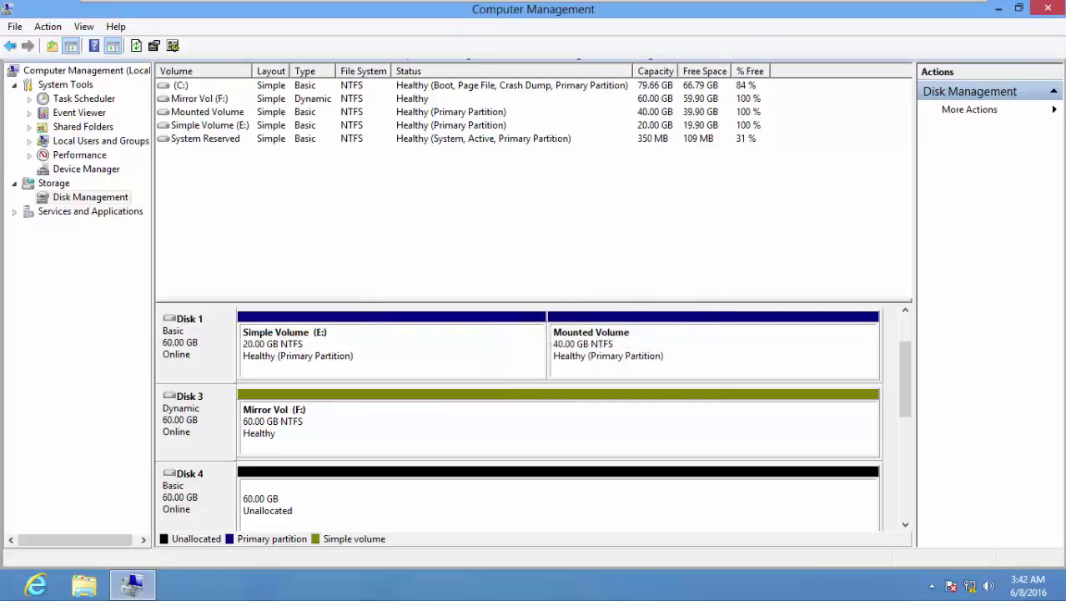
# - Convert Disk 4 from a basic to a dynamic disk
pyautogui.rightClick(191, 310)
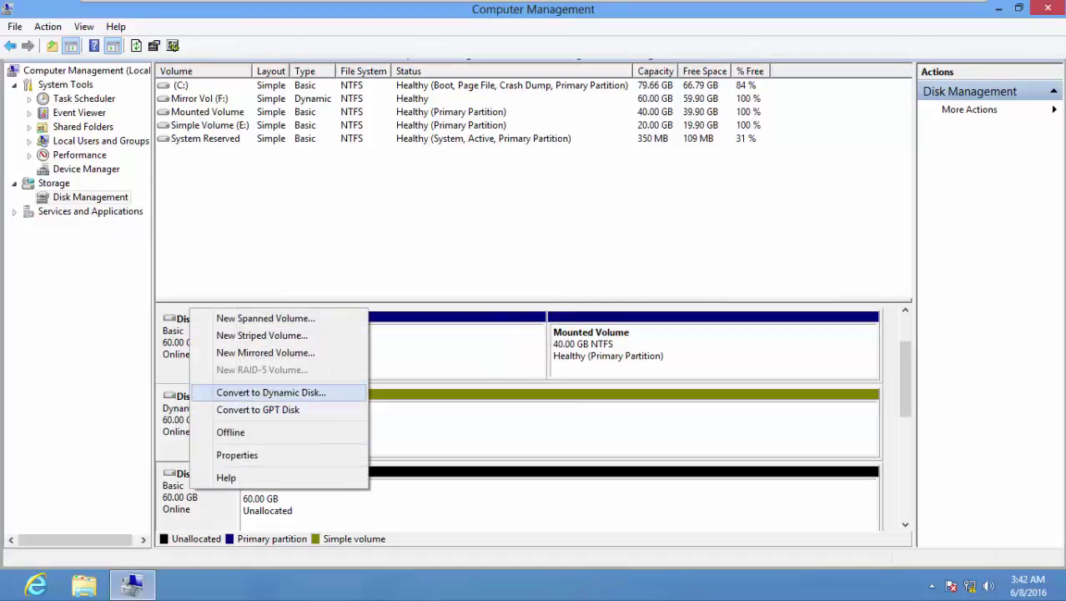
pyautogui.press('Return')
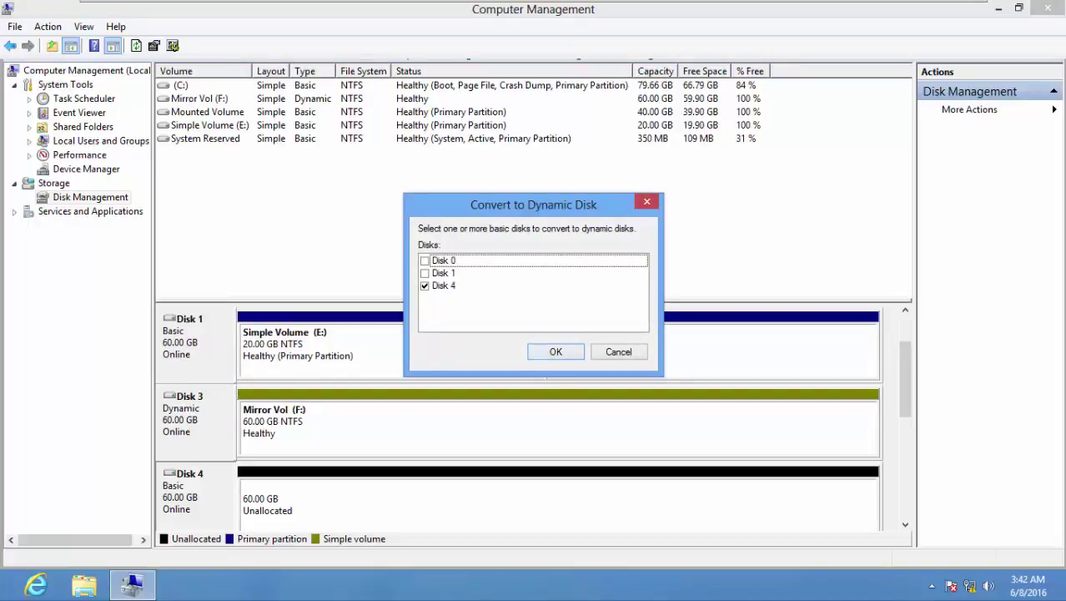
pyautogui.press('Return')
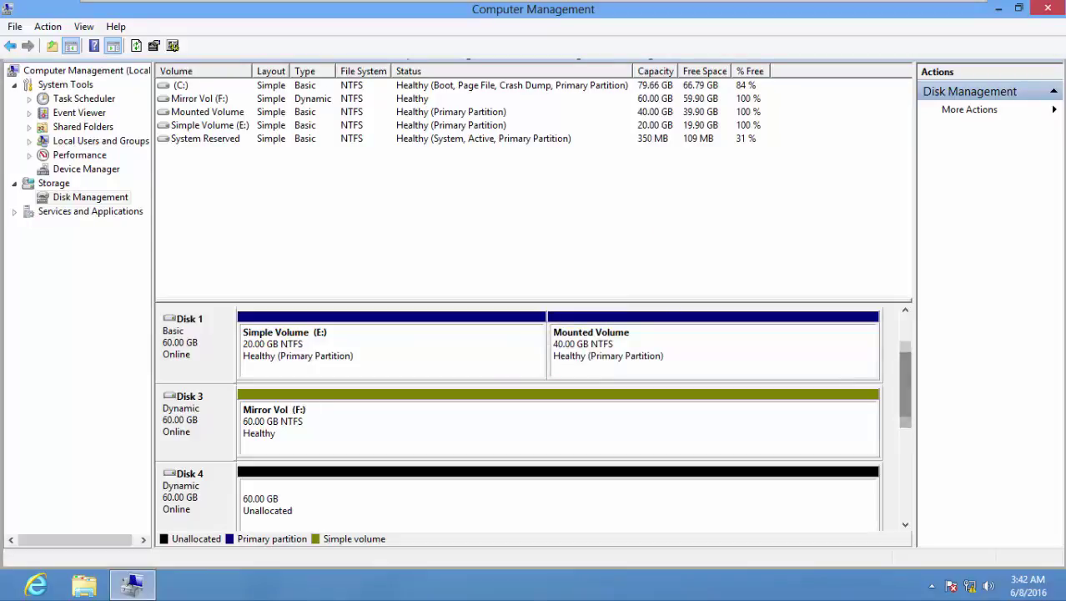
pyautogui.rightClick(460, 483)
pyautogui.press('Escape')
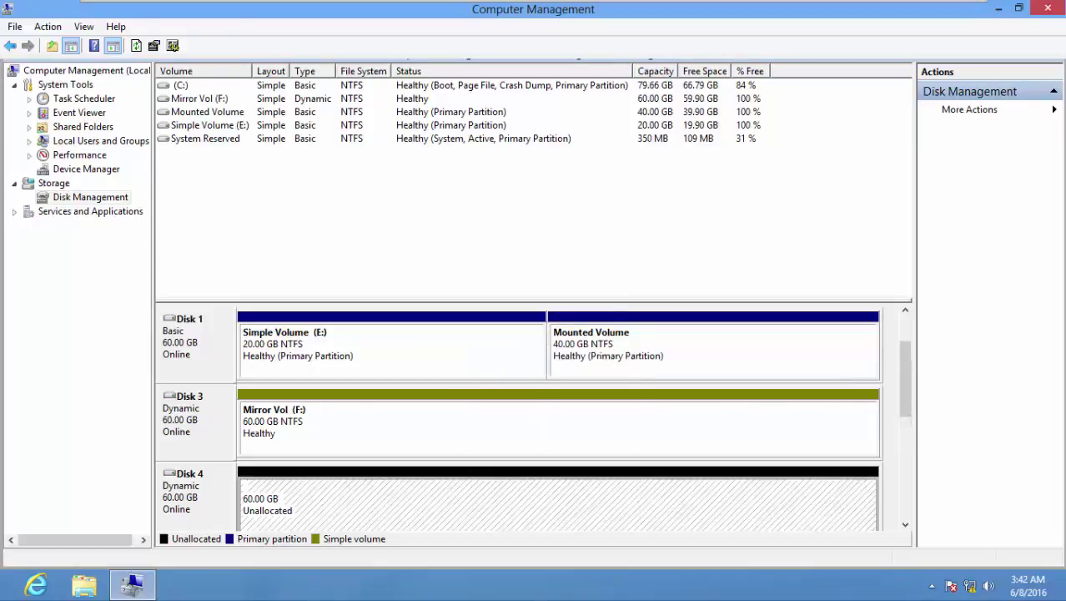
# - Add a mirror of Mirror Vol (F:) from Disk 3 onto Disk 4
pyautogui.rightClick(419, 409)
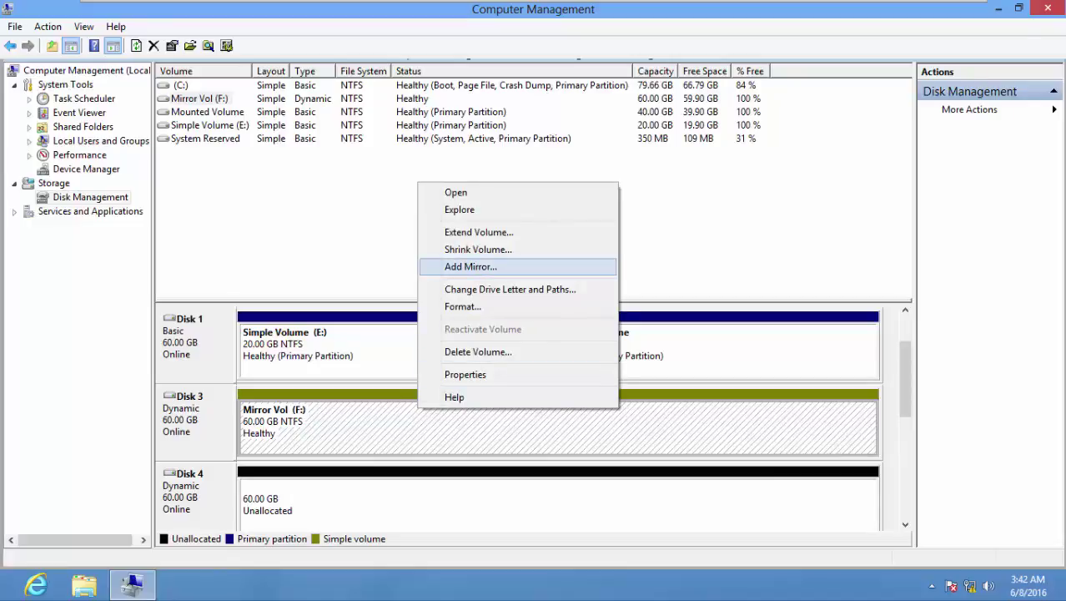
pyautogui.press('Return')
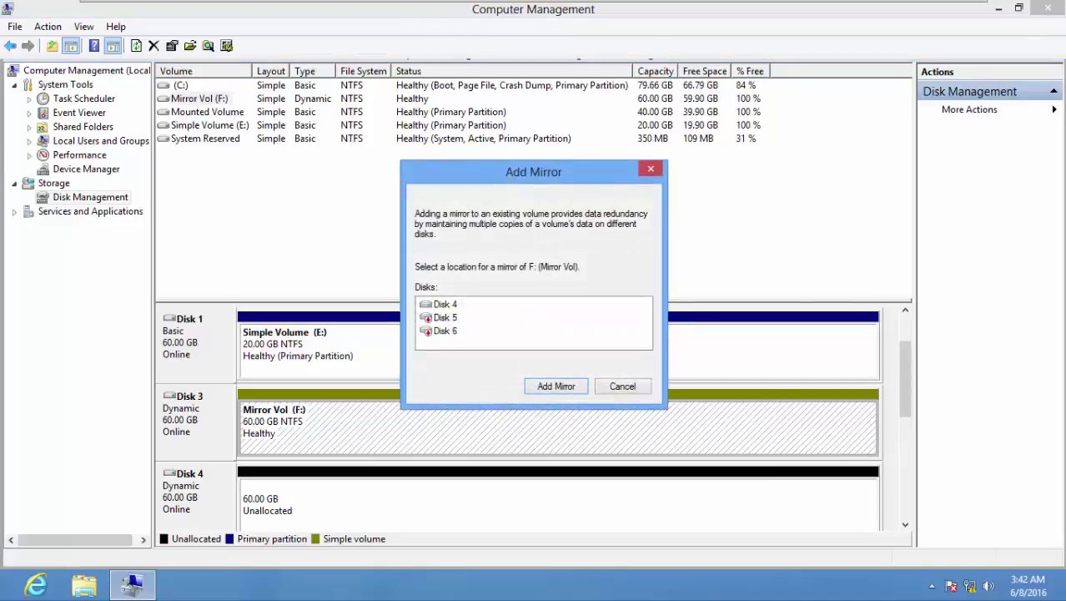
pyautogui.click(444, 303)
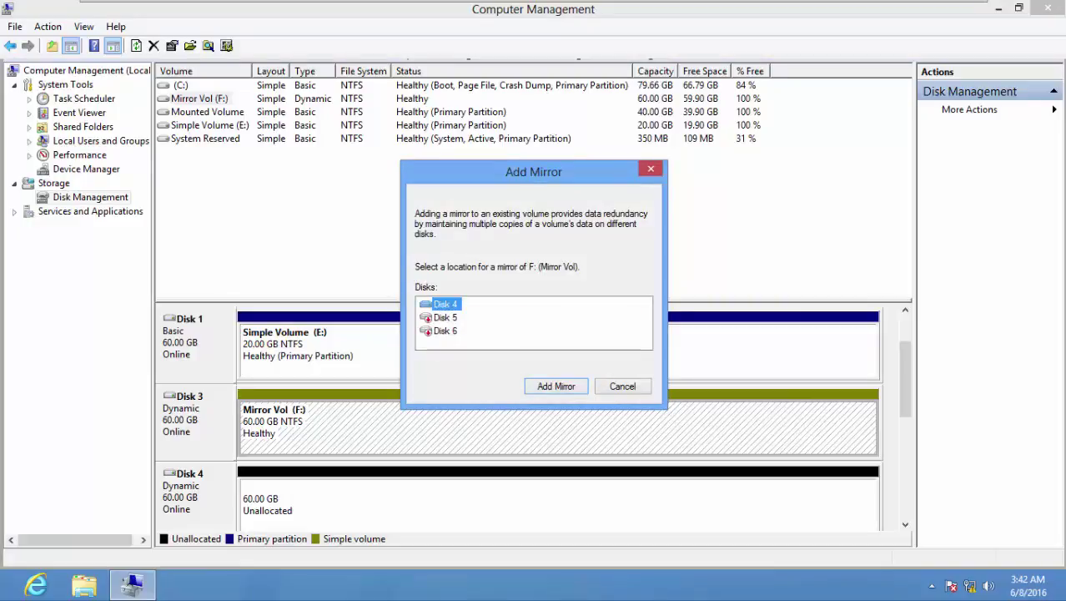
pyautogui.press('Return')
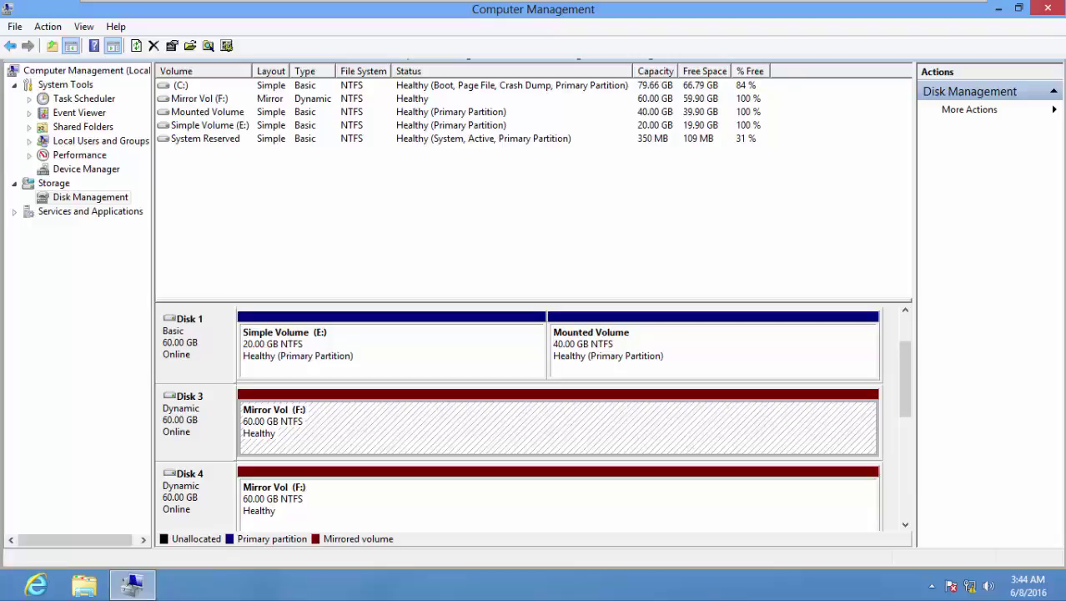
# - Select Mirror Vol (F:) in the volume list, check its status and disks, and minimize Computer Management
pyautogui.click(199, 98)
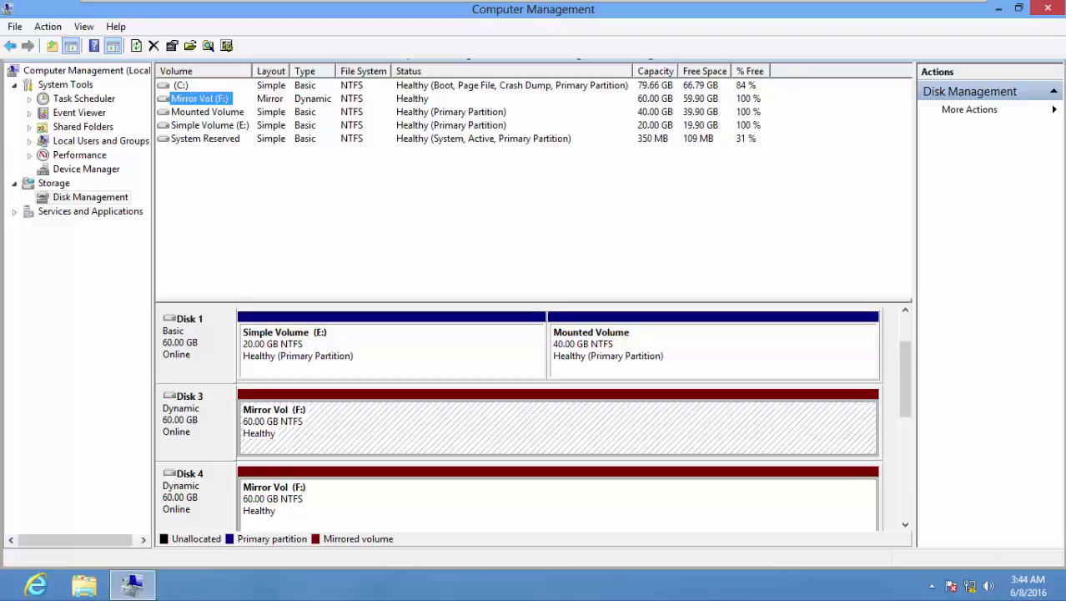
pyautogui.scroll(-1, 559, 422)
pyautogui.scroll(1, 559, 422)
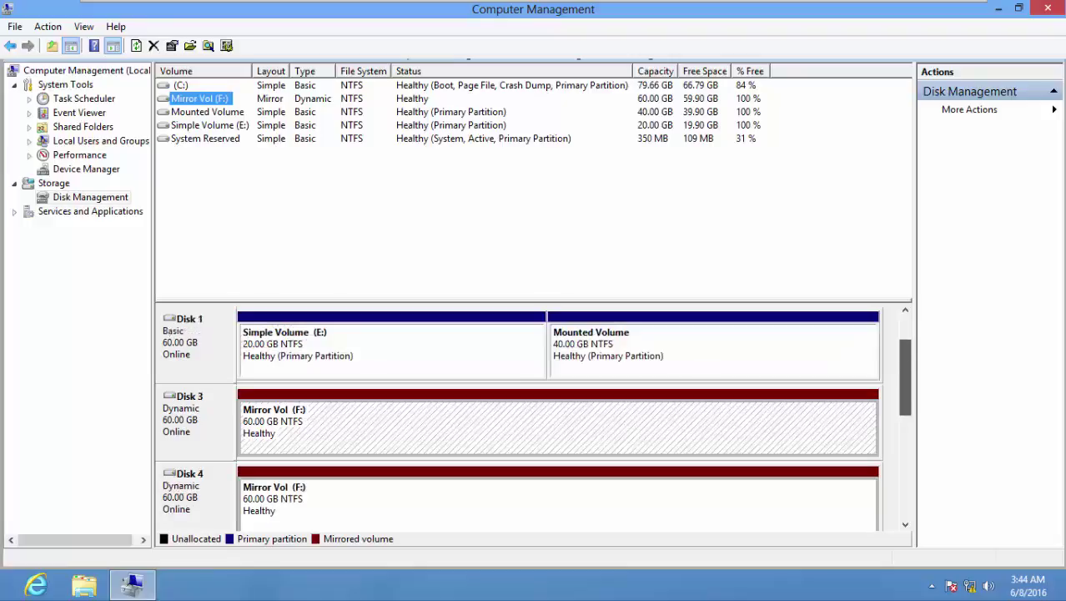
pyautogui.moveTo(1065, 1)
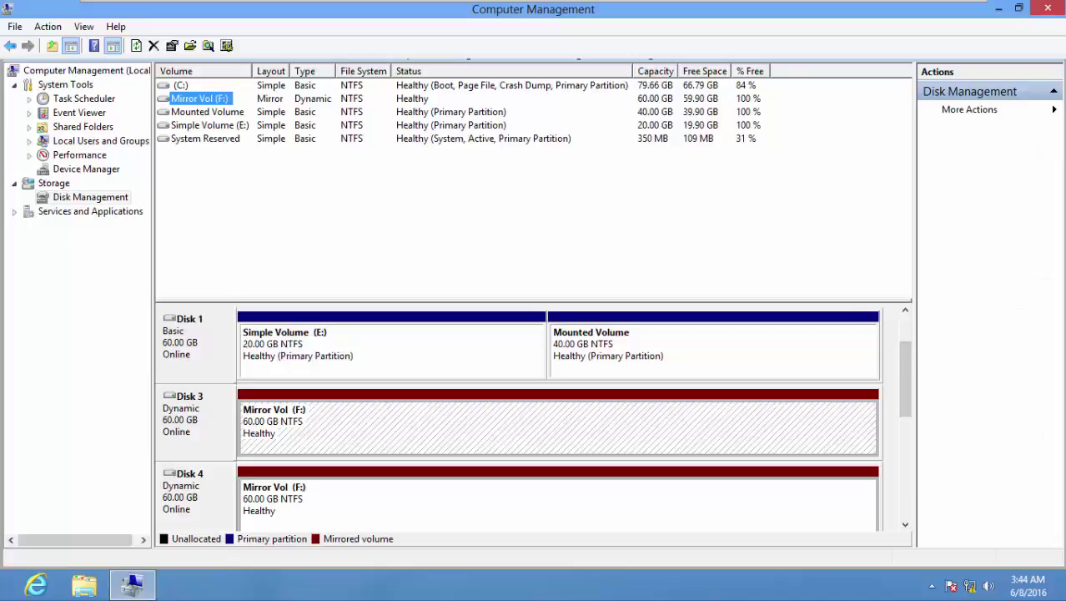
pyautogui.click(999, 8)
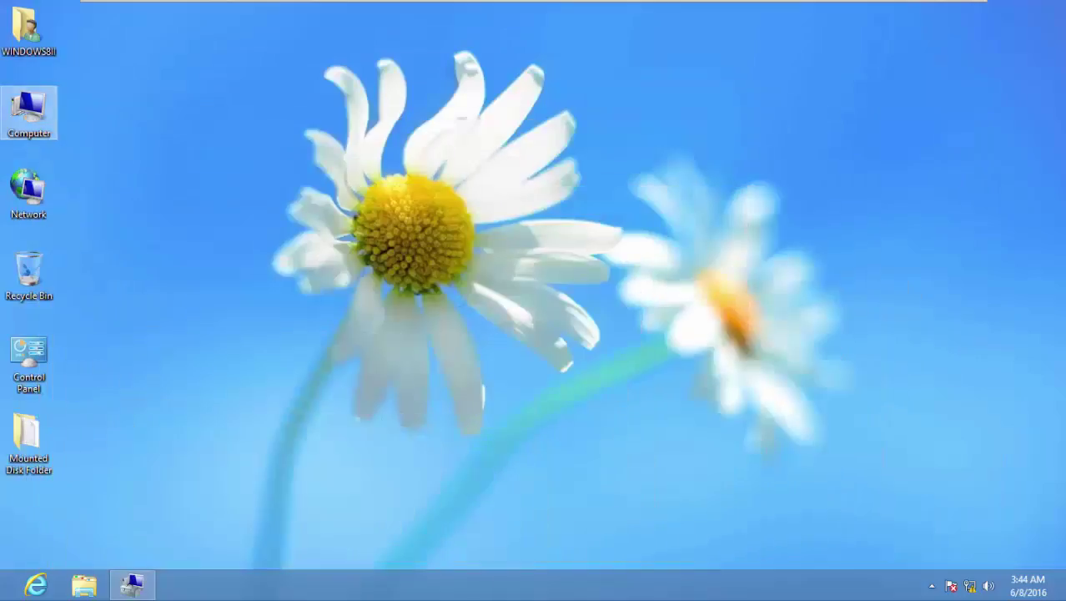
# - Check the Hello World file on Mirror Vol (F:), close both windows, and return to Computer Management
pyautogui.doubleClick(29, 113)
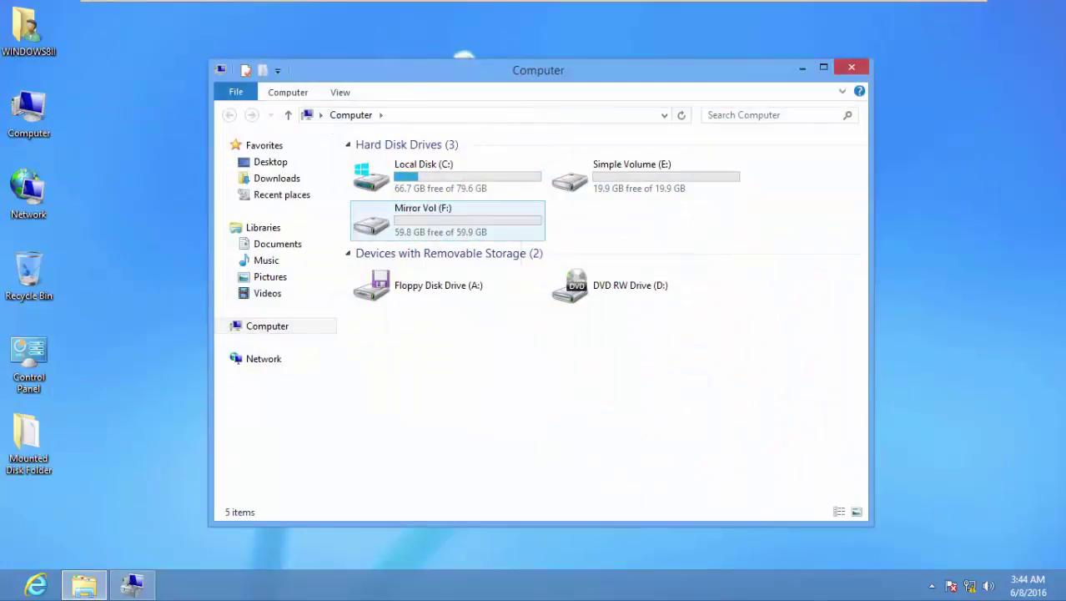
pyautogui.doubleClick(447, 220)
pyautogui.doubleClick(393, 375)
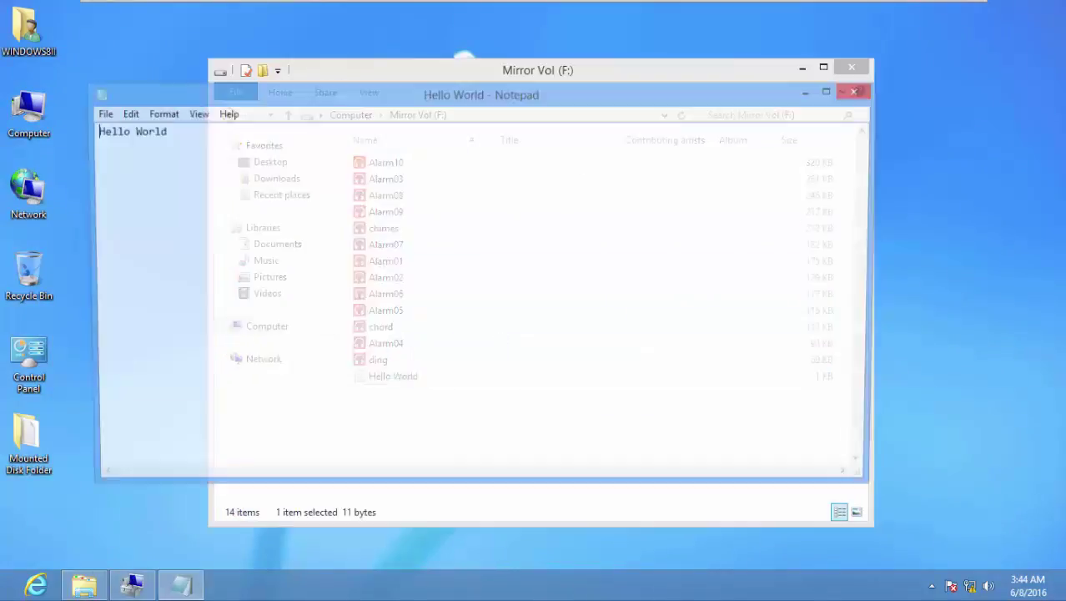
pyautogui.click(852, 89)
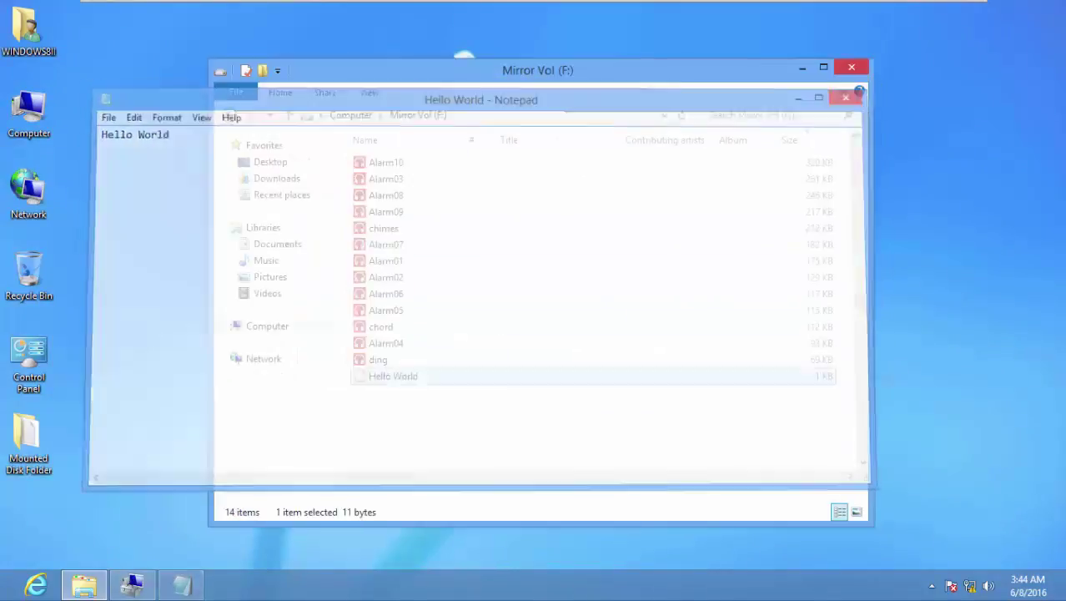
pyautogui.click(852, 67)
pyautogui.click(131, 584)
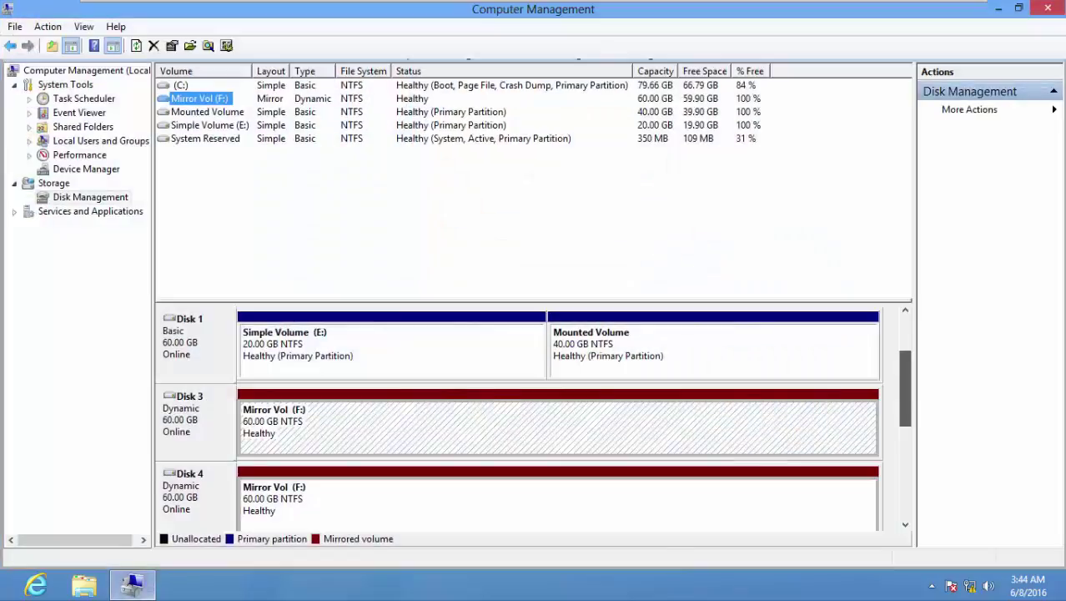
# - Initialize Disk 5 and Disk 6 with the MBR partition style
pyautogui.scroll(-1, 904, 380)
pyautogui.scroll(-1, 559, 417)
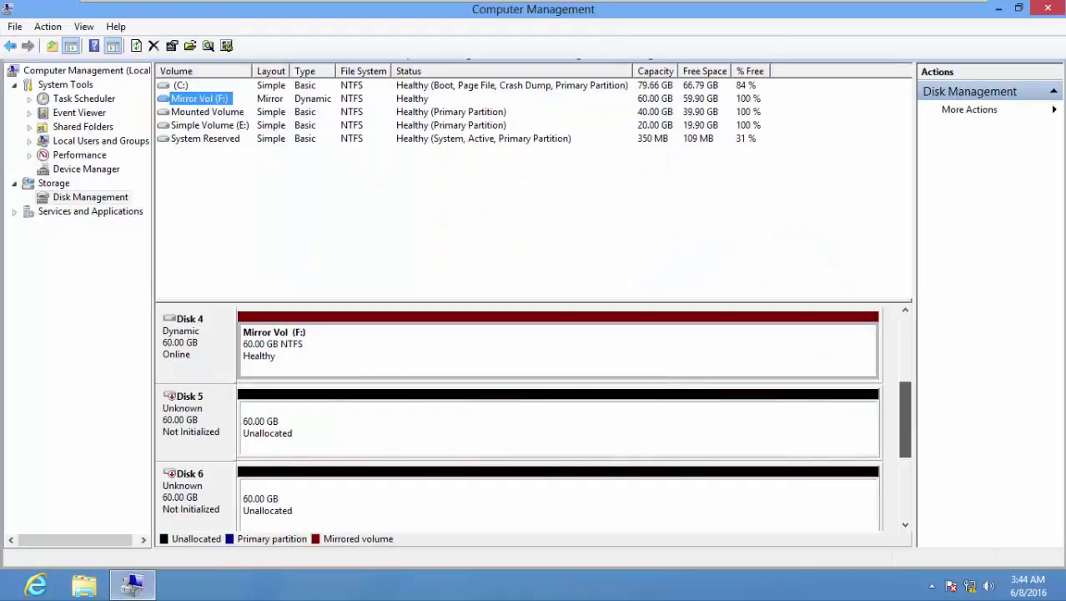
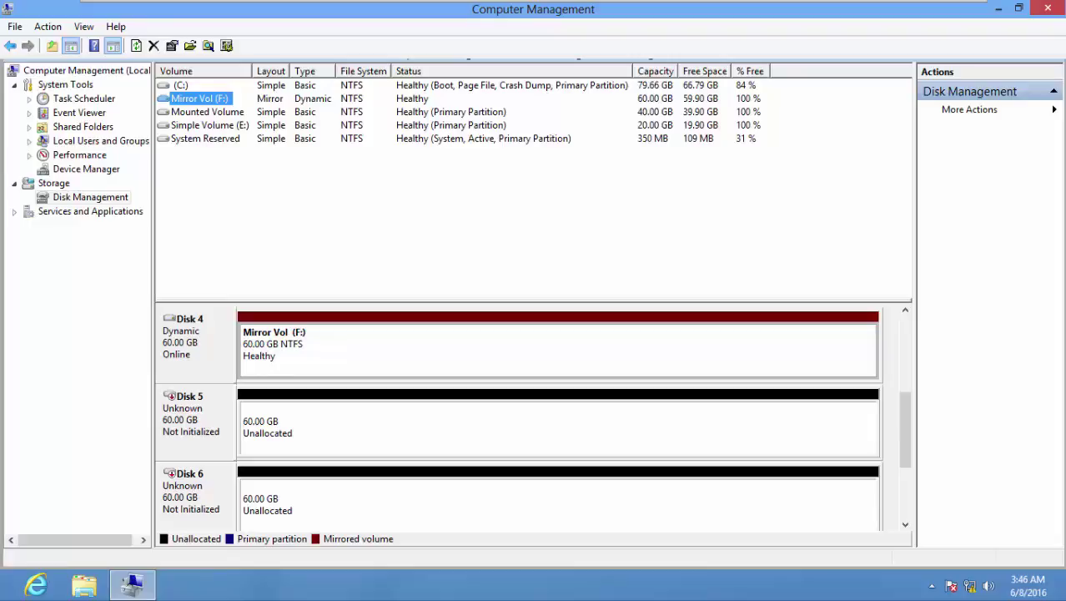
pyautogui.moveTo(906, 429)
pyautogui.mouseDown()
pyautogui.moveTo(905, 438)
pyautogui.moveTo(905, 429)
pyautogui.mouseUp()
pyautogui.rightClick(192, 403)
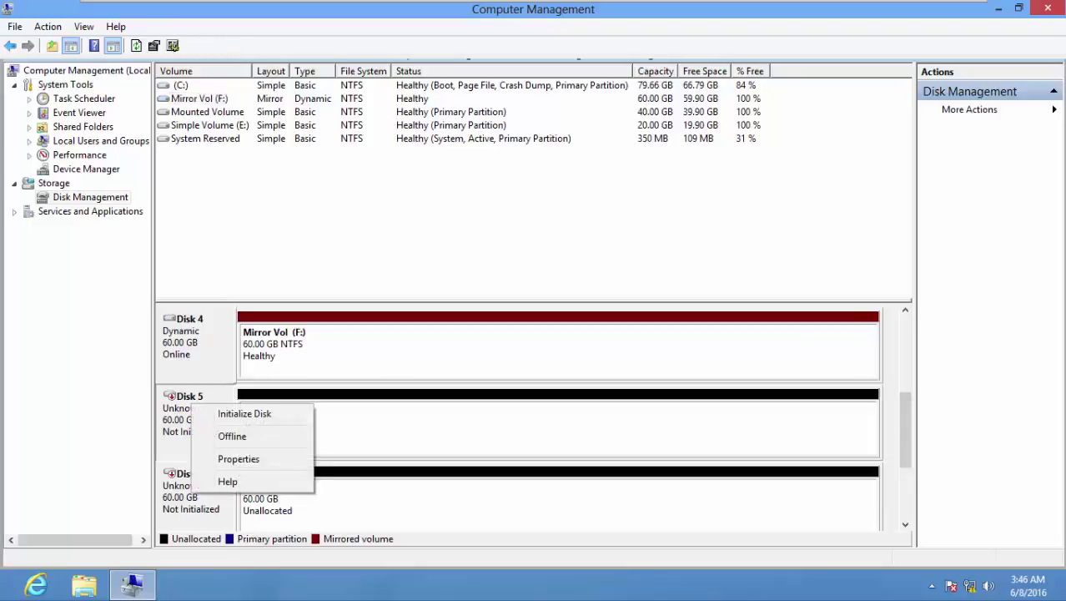
pyautogui.click(246, 417)
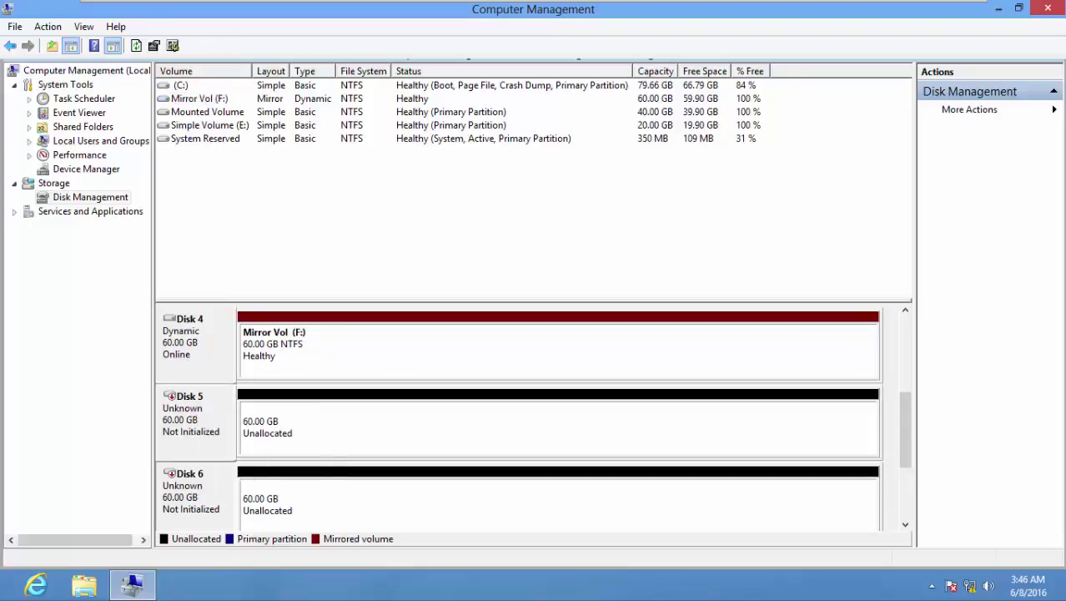
pyautogui.rightClick(193, 417)
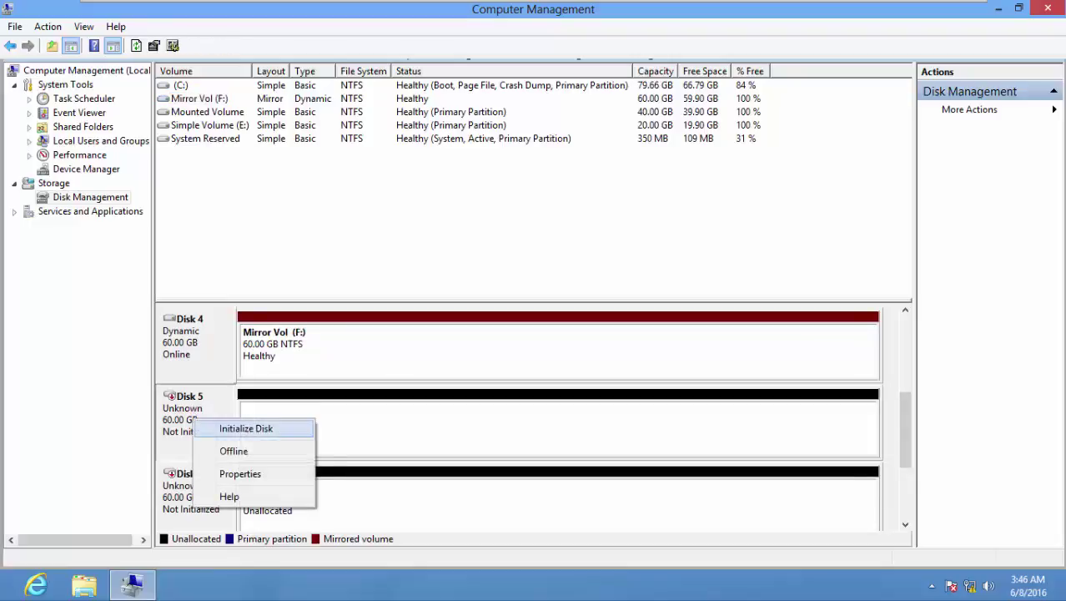
pyautogui.click(246, 428)
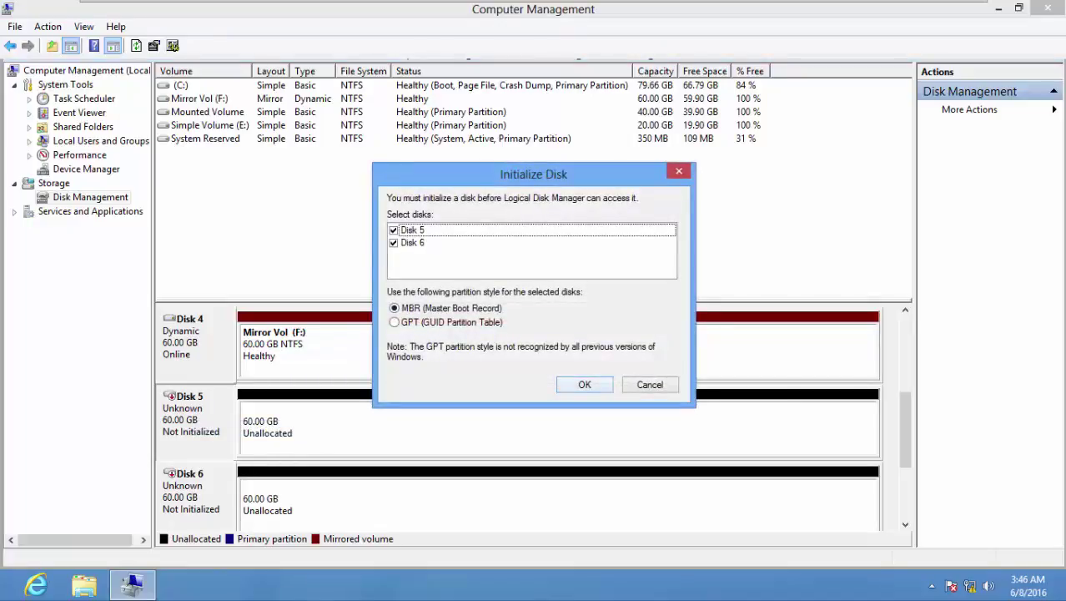
pyautogui.press('Return')
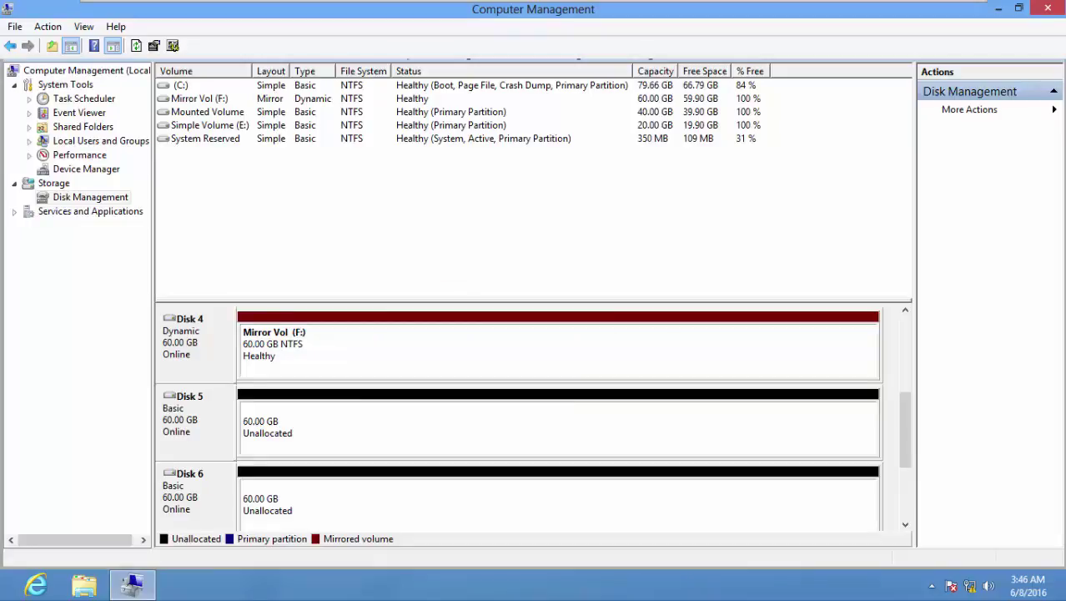
# - Convert both Disk 5 and Disk 6 from basic to dynamic disks
pyautogui.rightClick(194, 413)
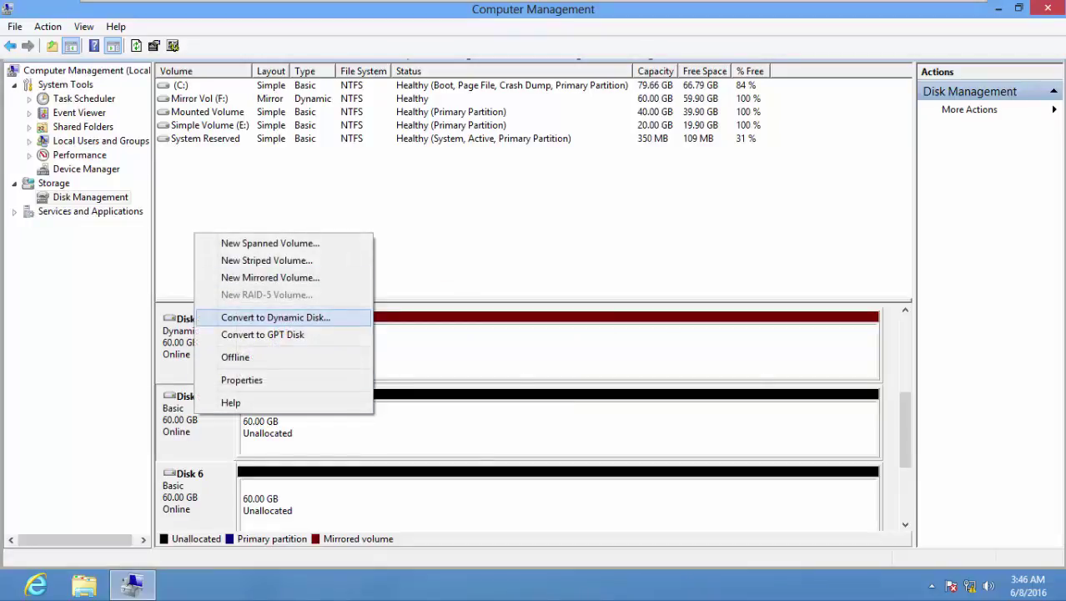
pyautogui.click(276, 317)
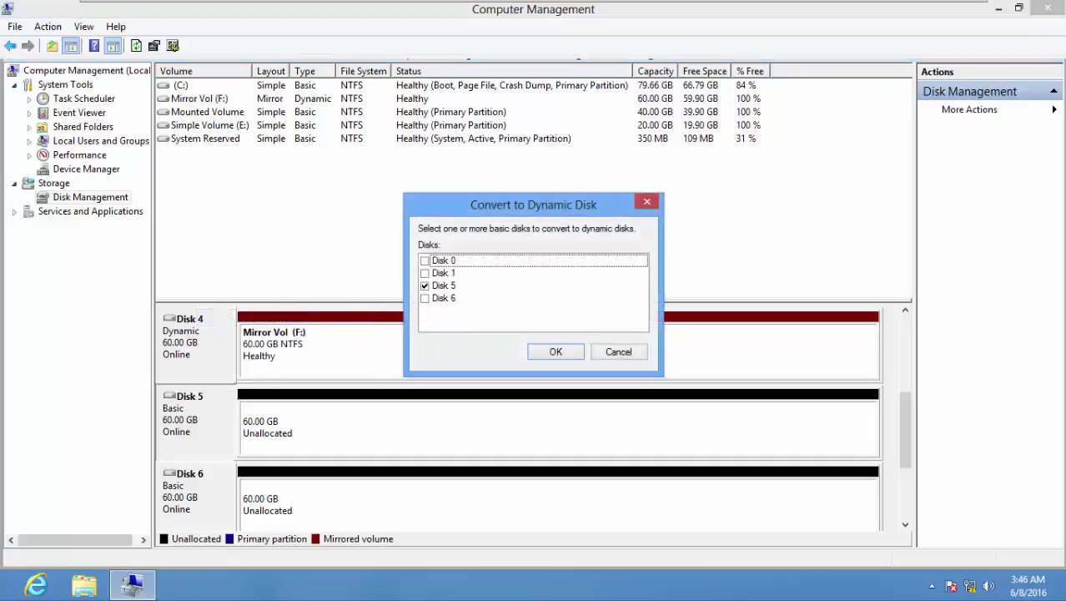
pyautogui.click(425, 297)
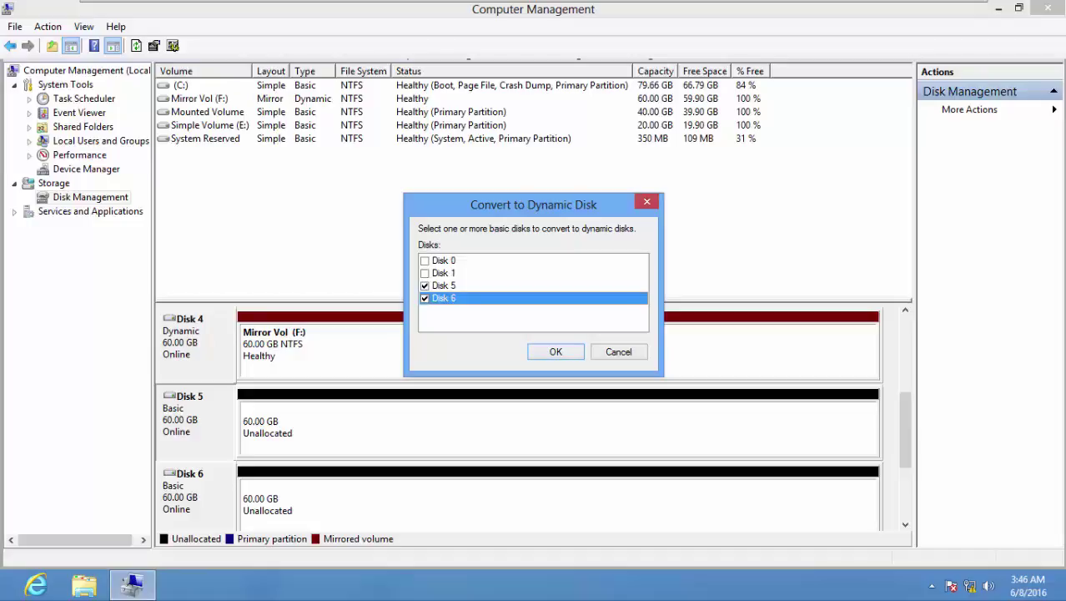
pyautogui.click(555, 351)
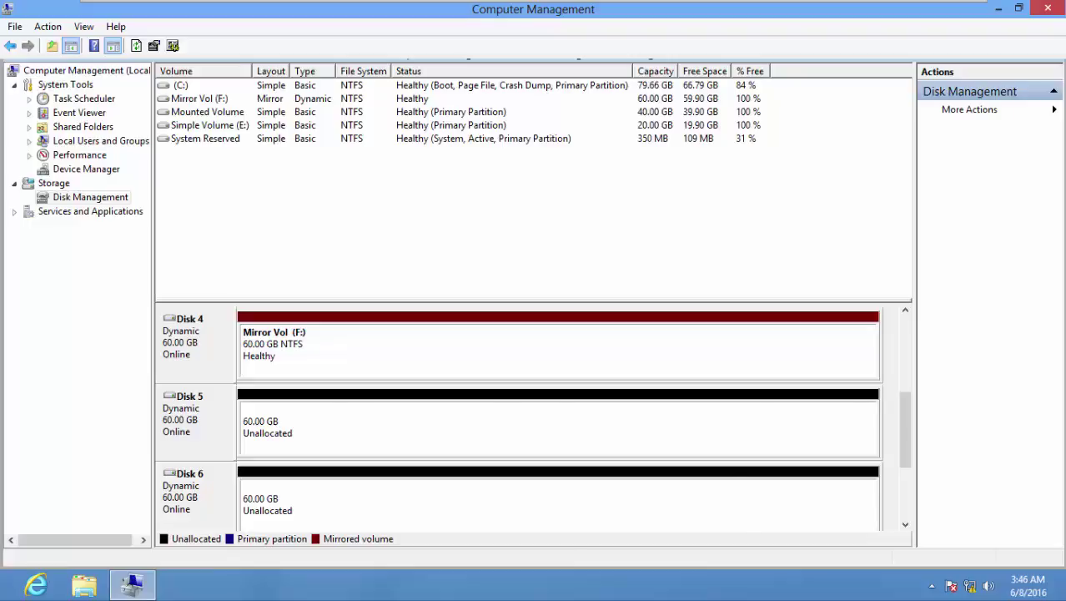
# - Start a new spanned volume on Disk 5's unallocated space and add Disk 6 to it
pyautogui.rightClick(572, 412)
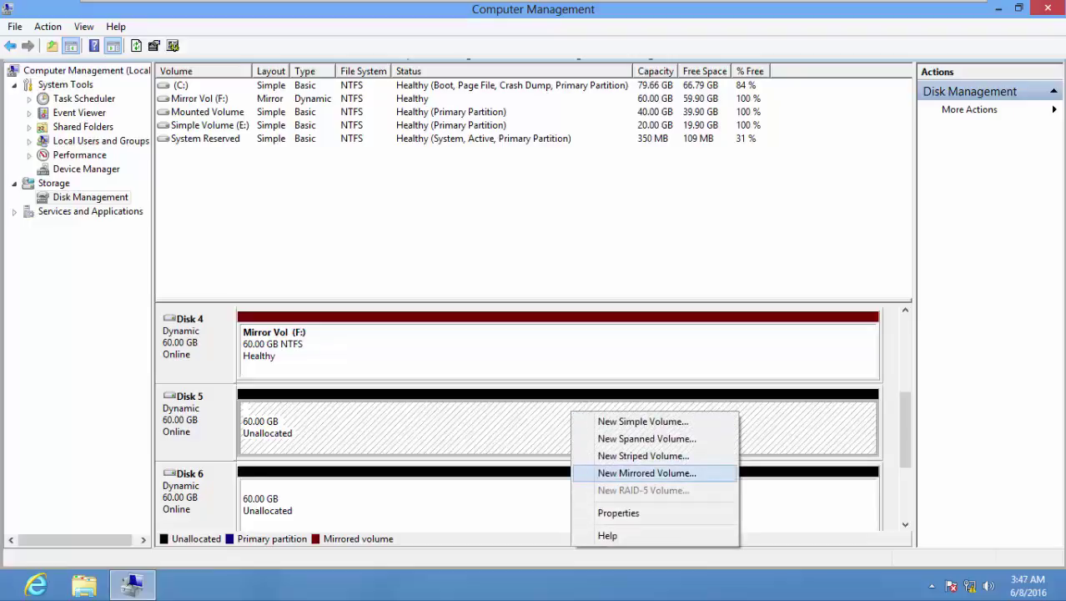
pyautogui.rightClick(495, 498)
pyautogui.rightClick(471, 423)
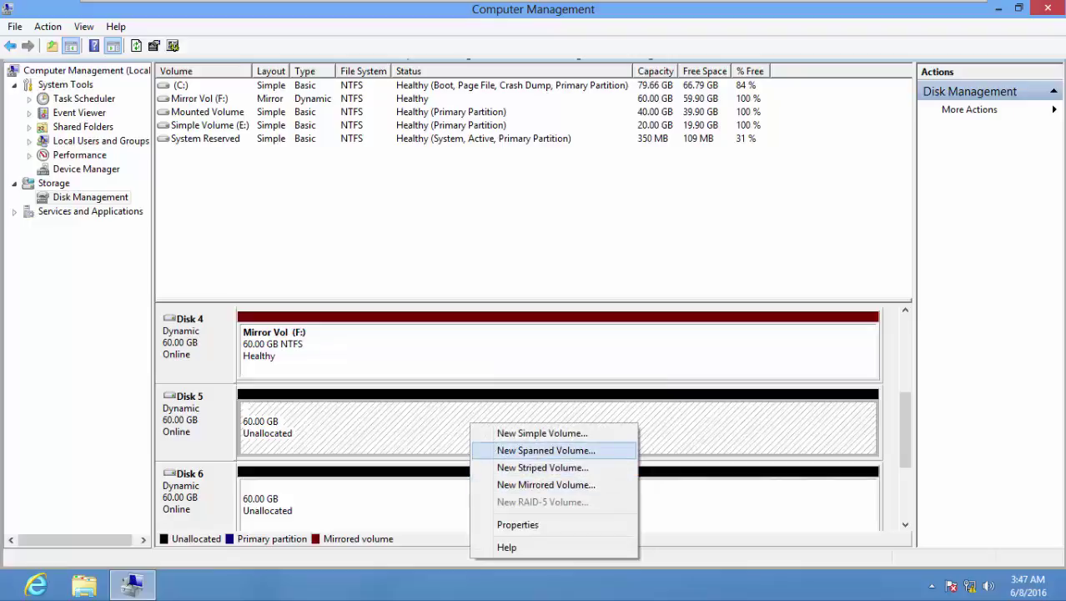
pyautogui.press('Return')
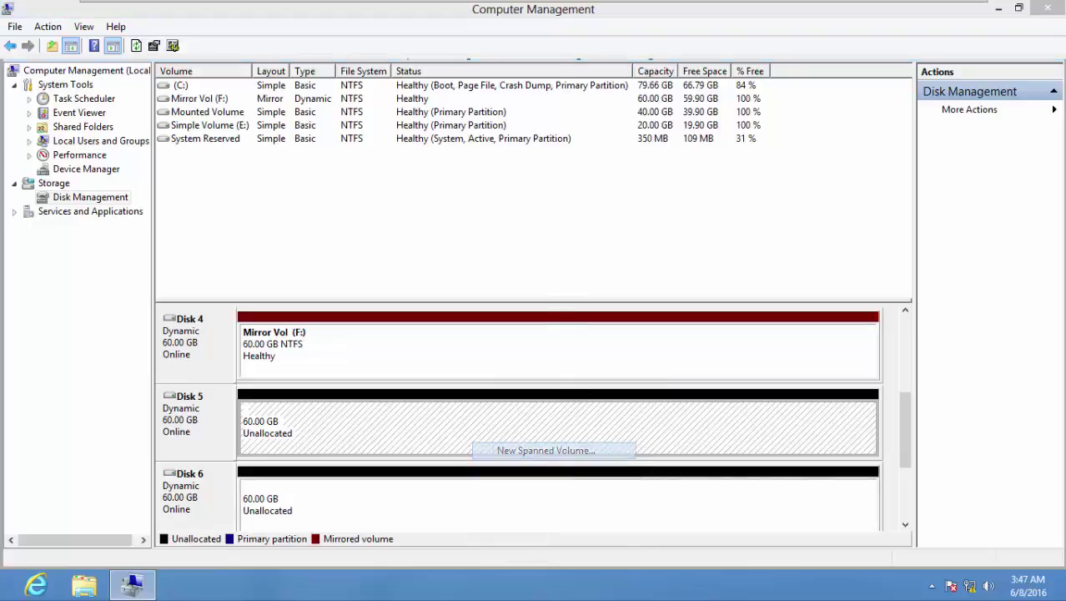
pyautogui.press('Return')
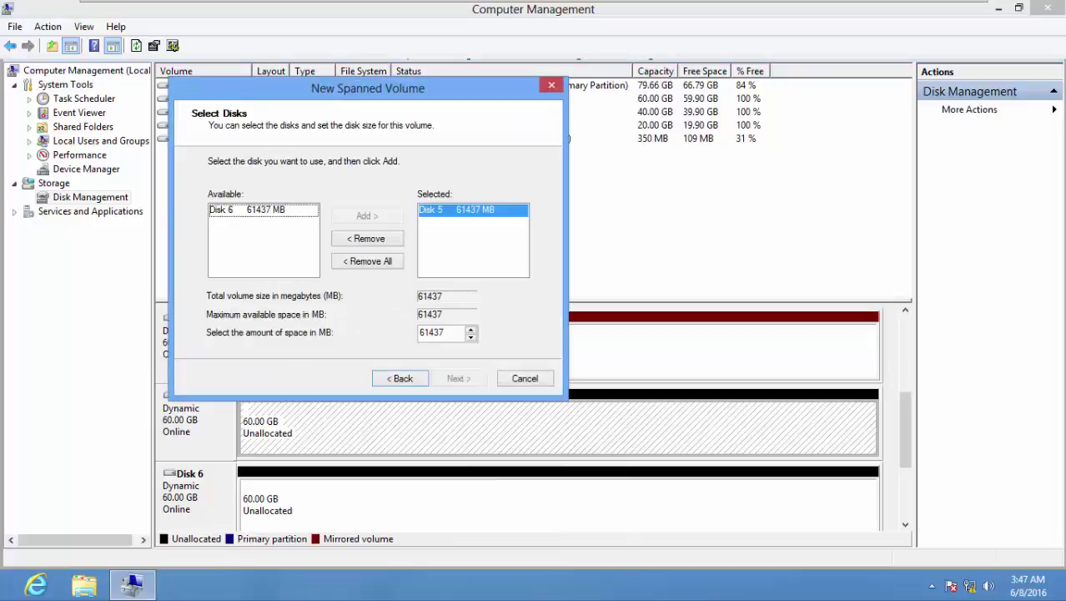
pyautogui.click(263, 209)
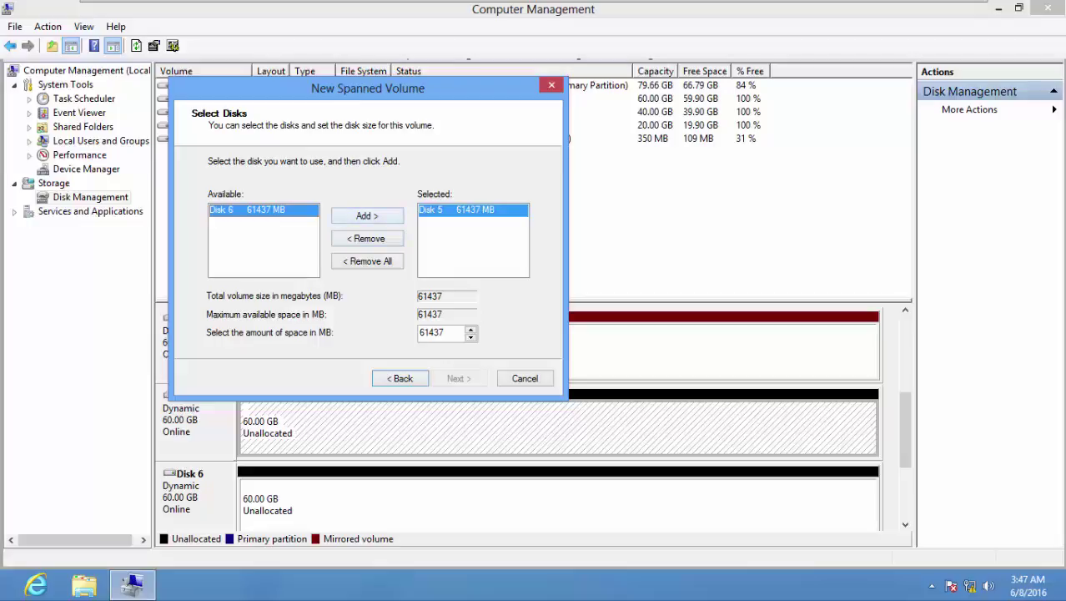
pyautogui.press('Return')
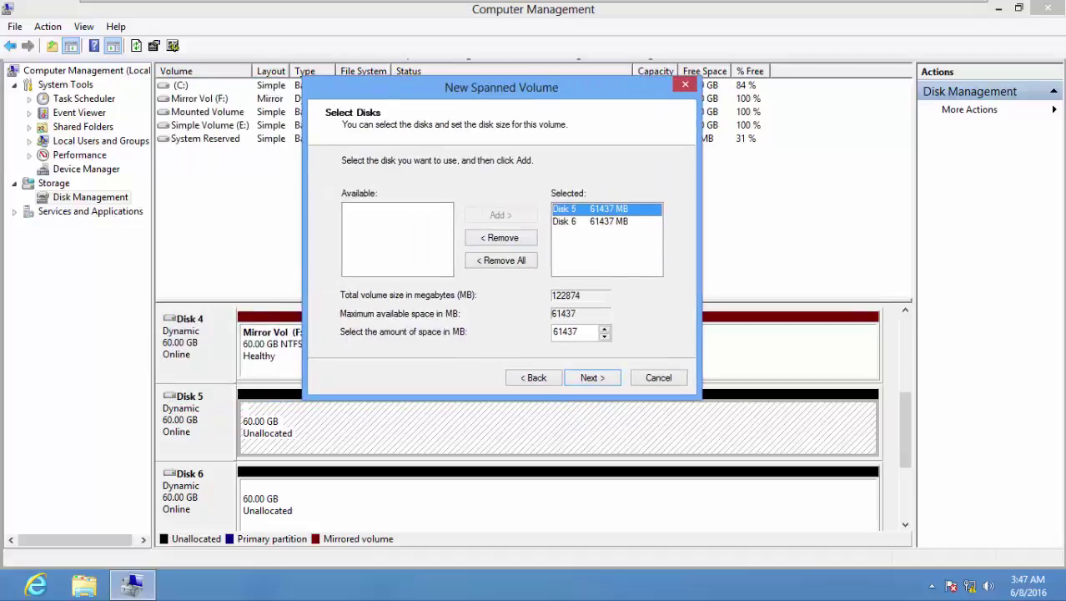
# - Allocate 40000 MB from Disk 5 and the full 61437 MB from Disk 6 to the spanned volume, and assign drive letter G
pyautogui.press('Tab')
pyautogui.write('40000')
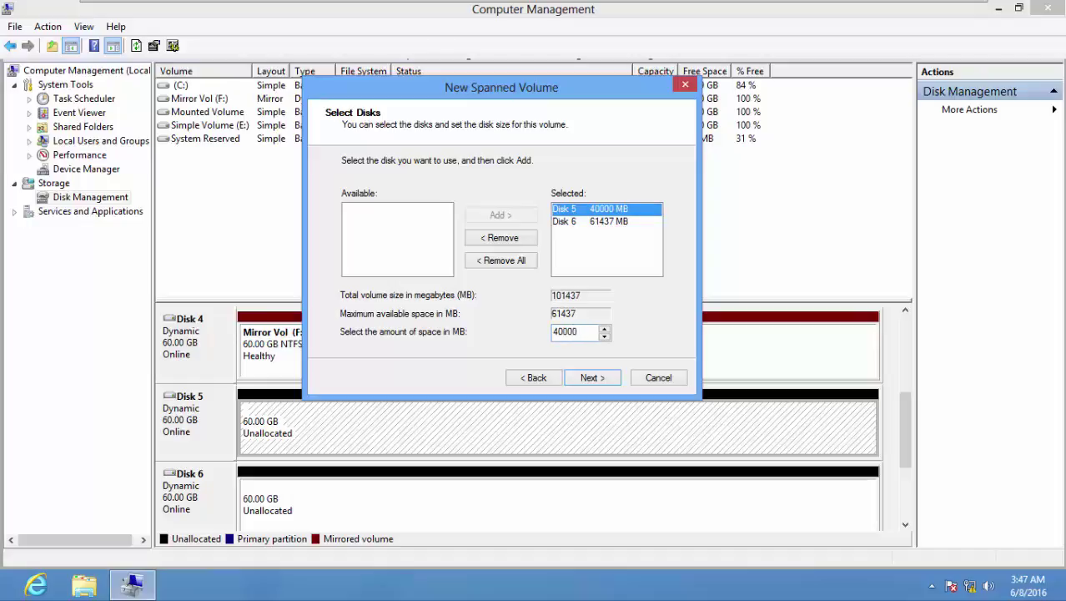
pyautogui.click(590, 221)
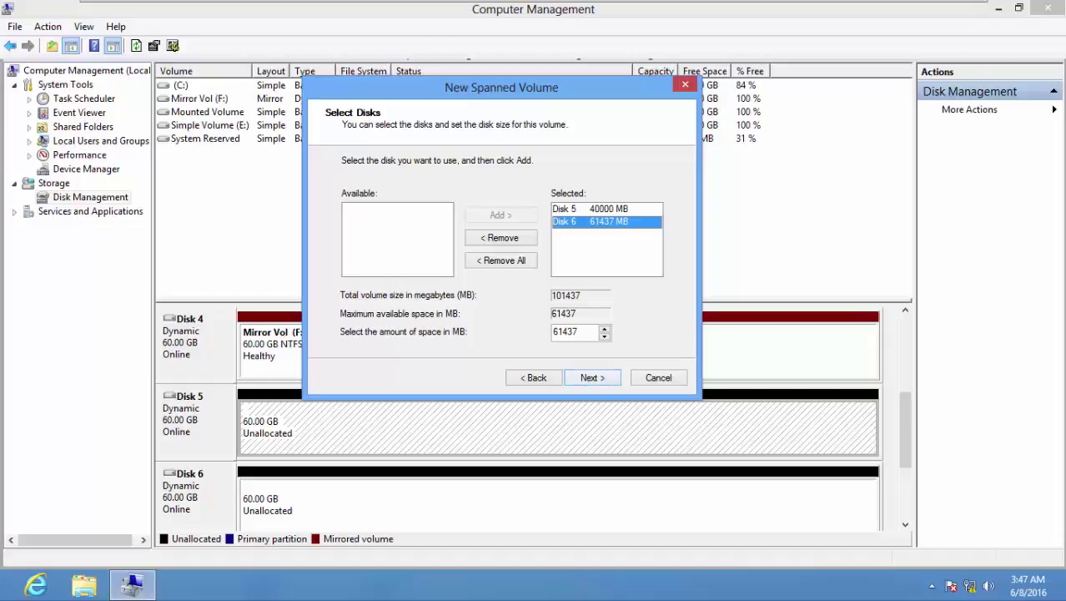
pyautogui.press('Return')
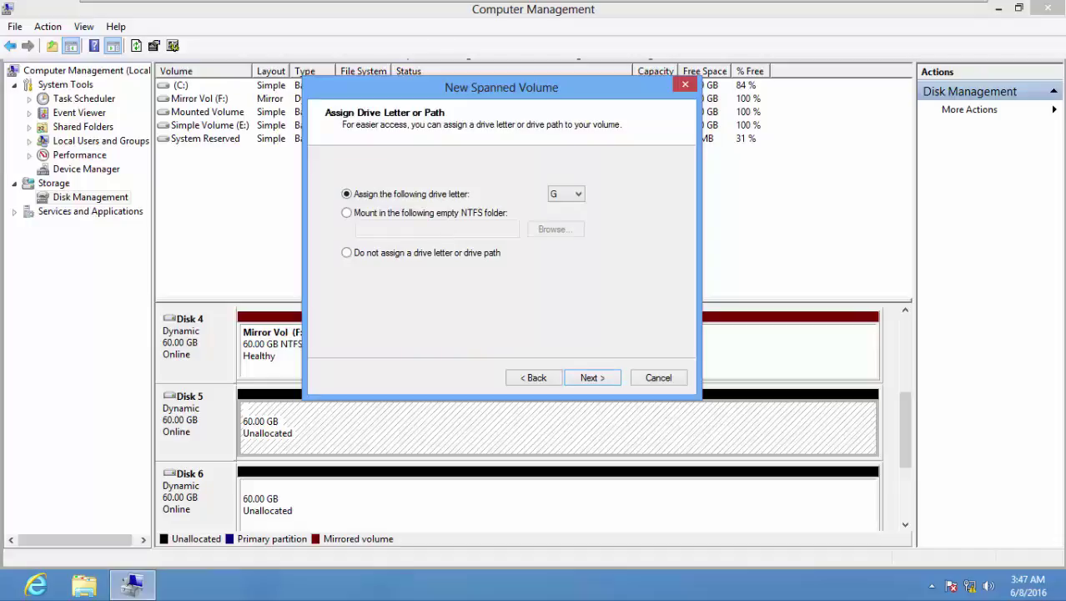
pyautogui.press('Return')
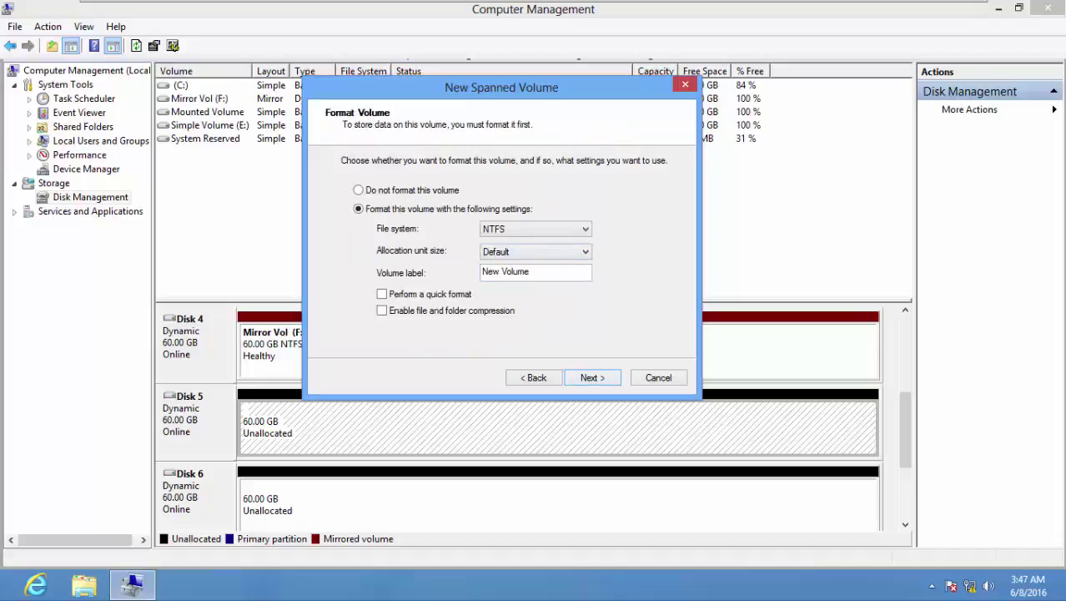
# - Label the spanned volume Spanned Vol, choose a quick NTFS format with default allocation unit size, and create it
pyautogui.press('Tab')
pyautogui.write('Span')
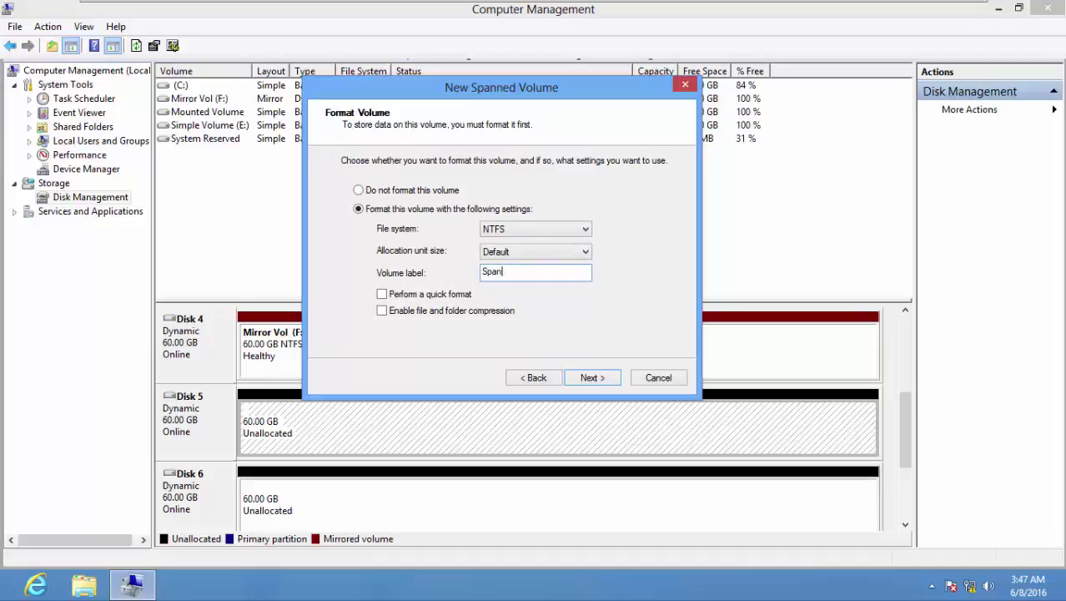
pyautogui.write('ned ')
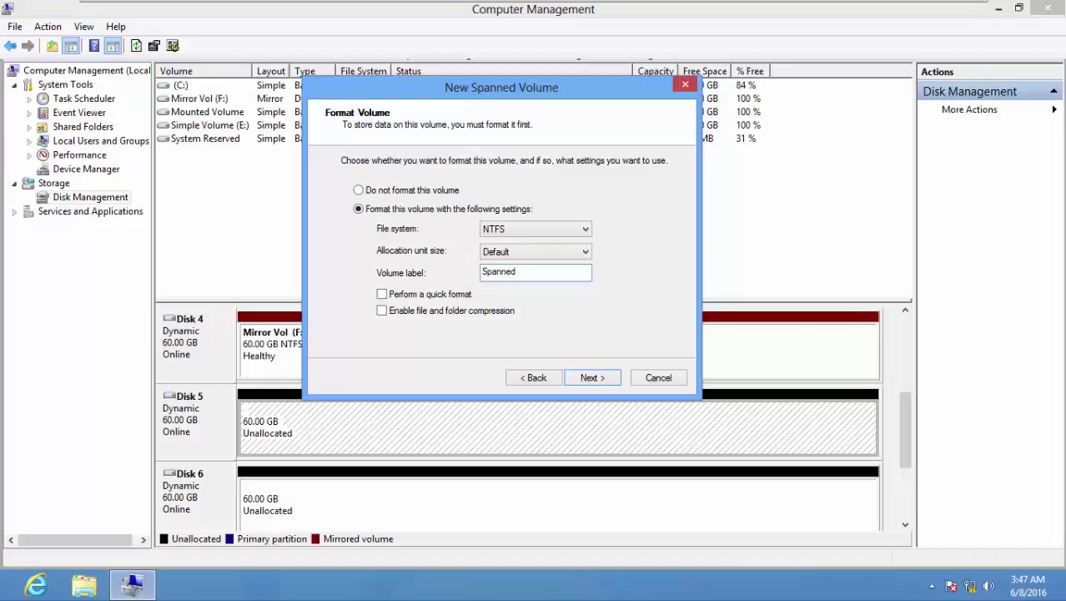
pyautogui.write('Vol')
pyautogui.hotkey('alt', 'p')
pyautogui.press('Return')
pyautogui.press('Return')
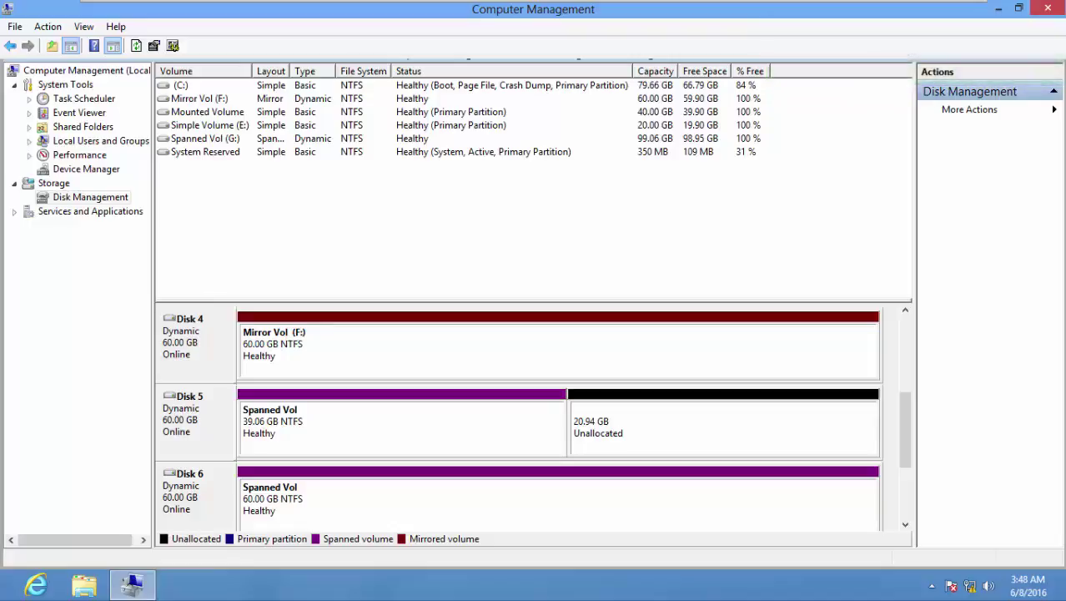
# - Check the size of Spanned Vol (G:) in File Explorer, and compare its disk layout with the mirrored volume in Disk Management
pyautogui.click(205, 138)
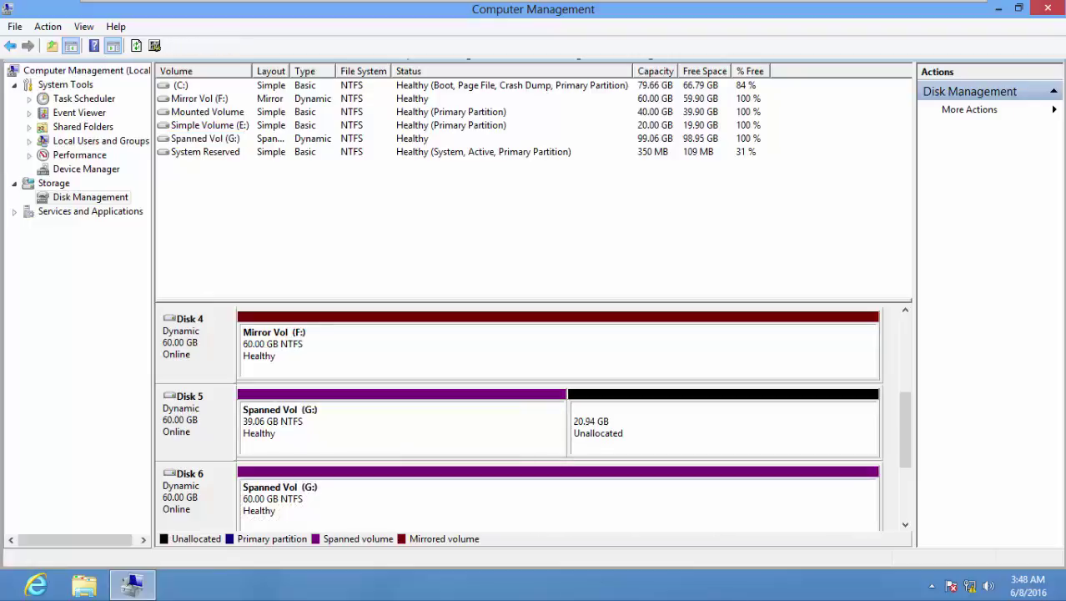
pyautogui.click(83, 585)
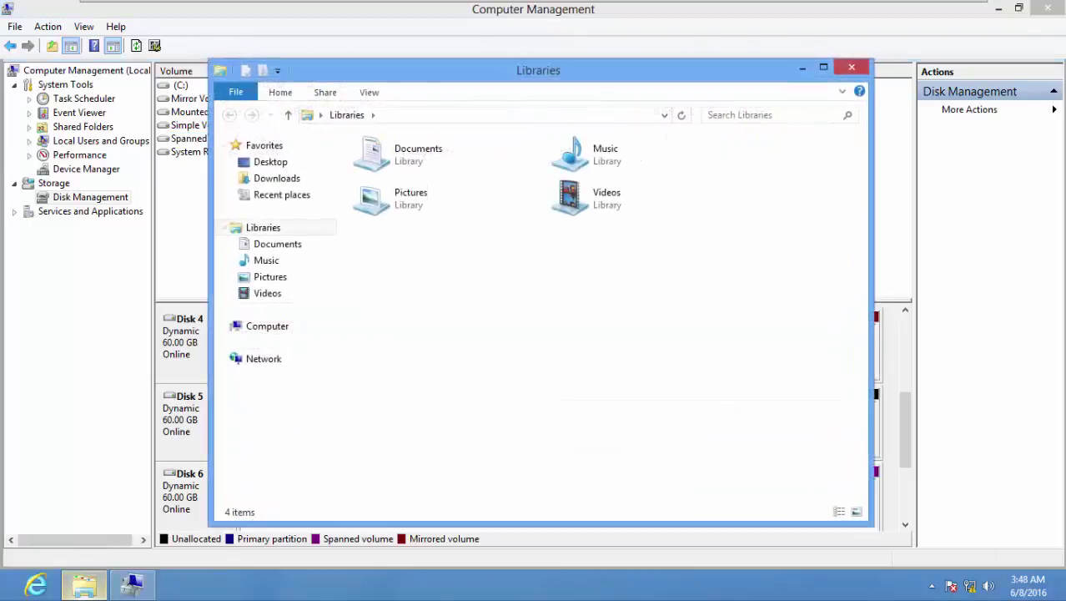
pyautogui.click(267, 325)
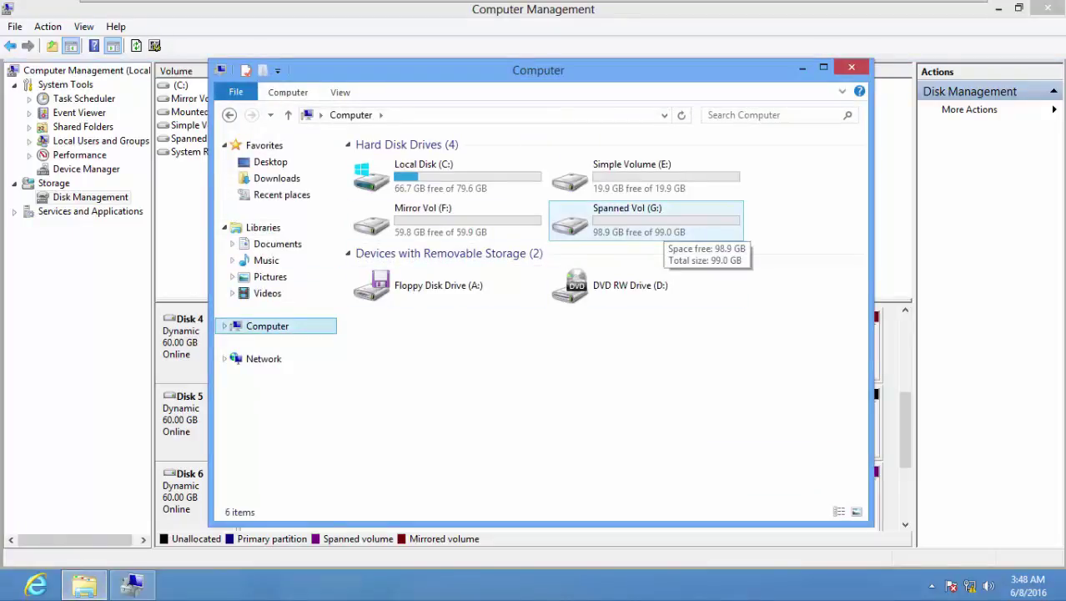
pyautogui.click(851, 67)
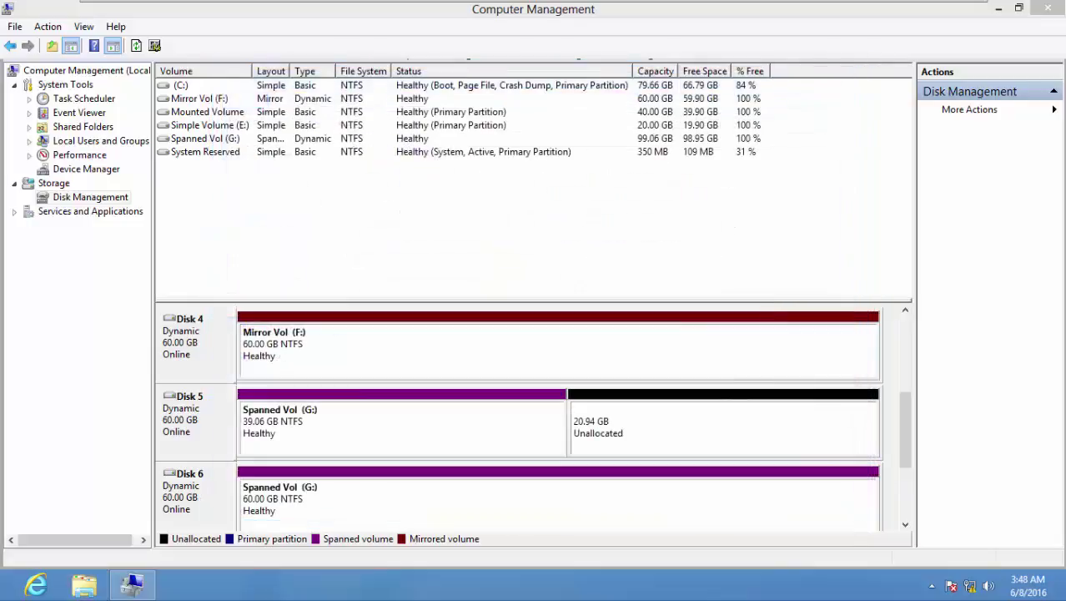
pyautogui.scroll(-1, 559, 422)
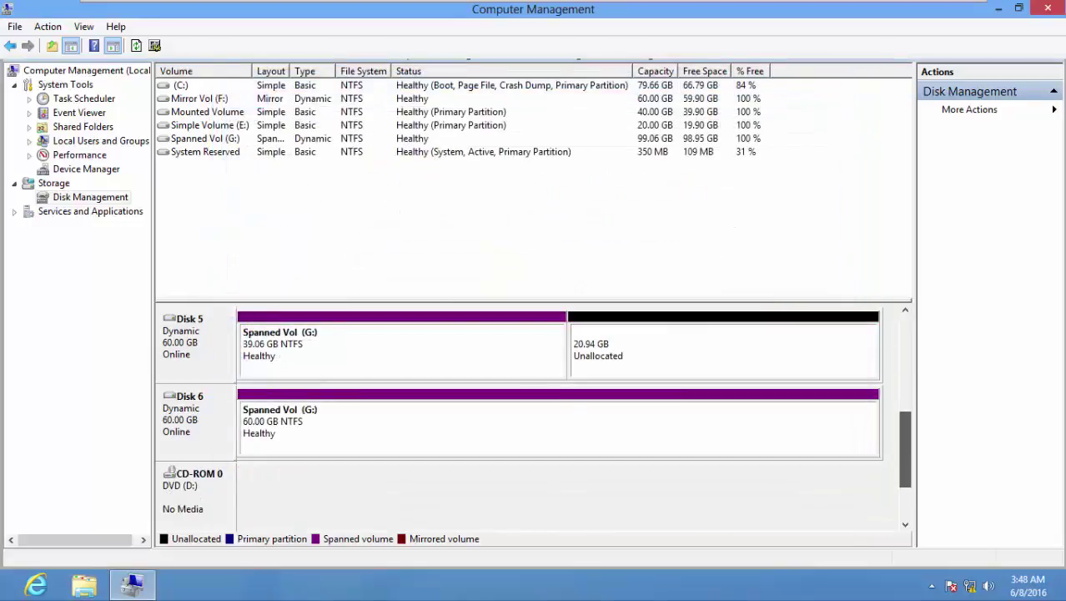
pyautogui.scroll(2, 559, 421)
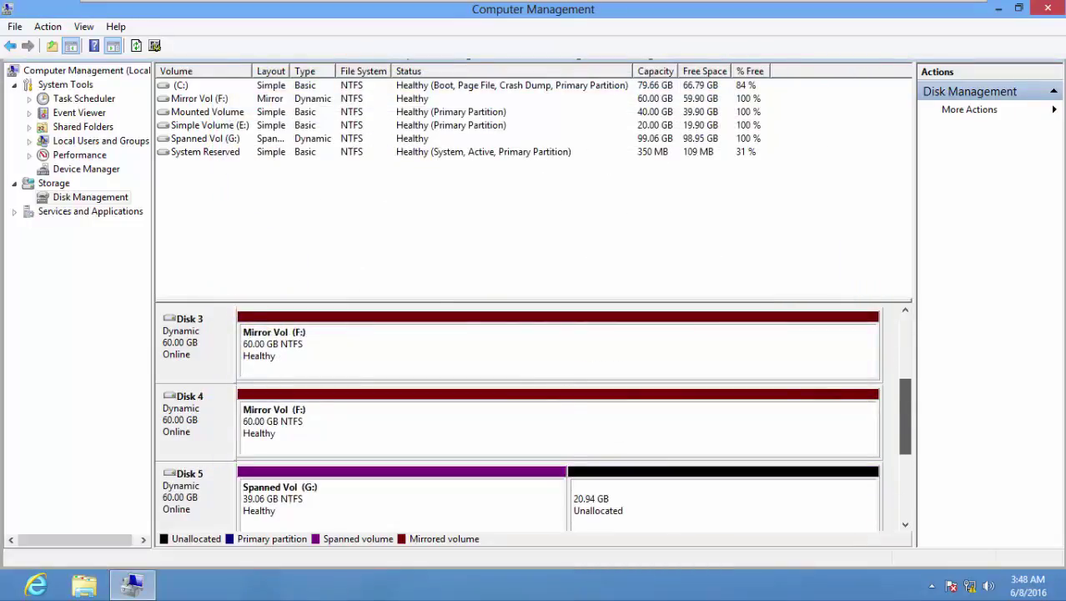
pyautogui.scroll(-1, 559, 422)
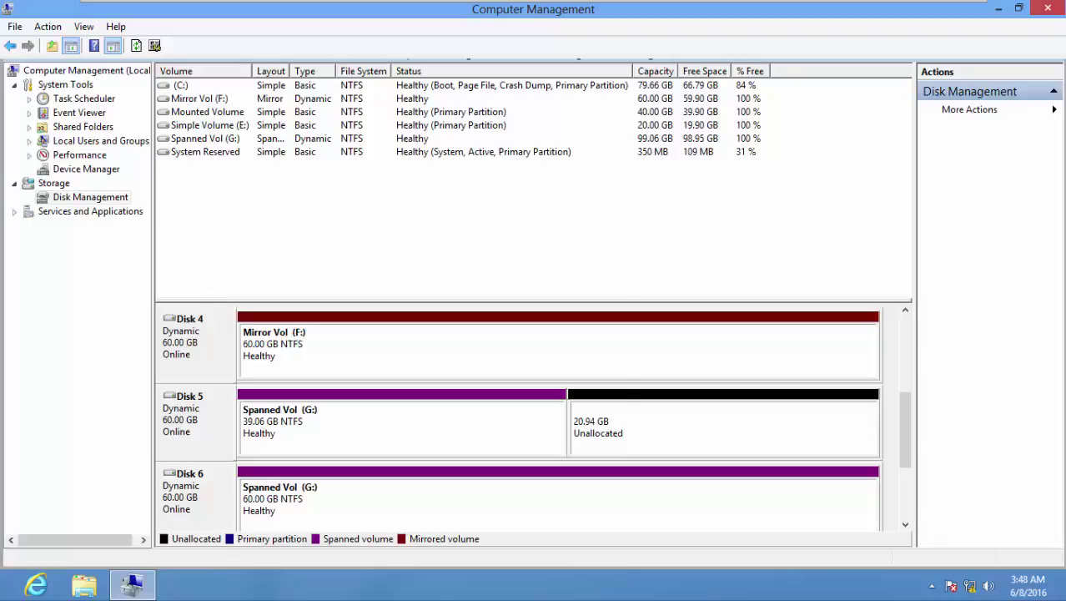
# - Delete Spanned Vol (G:) from Disks 5 and 6, and dismiss the new volume options for Disk 5
pyautogui.rightClick(423, 421)
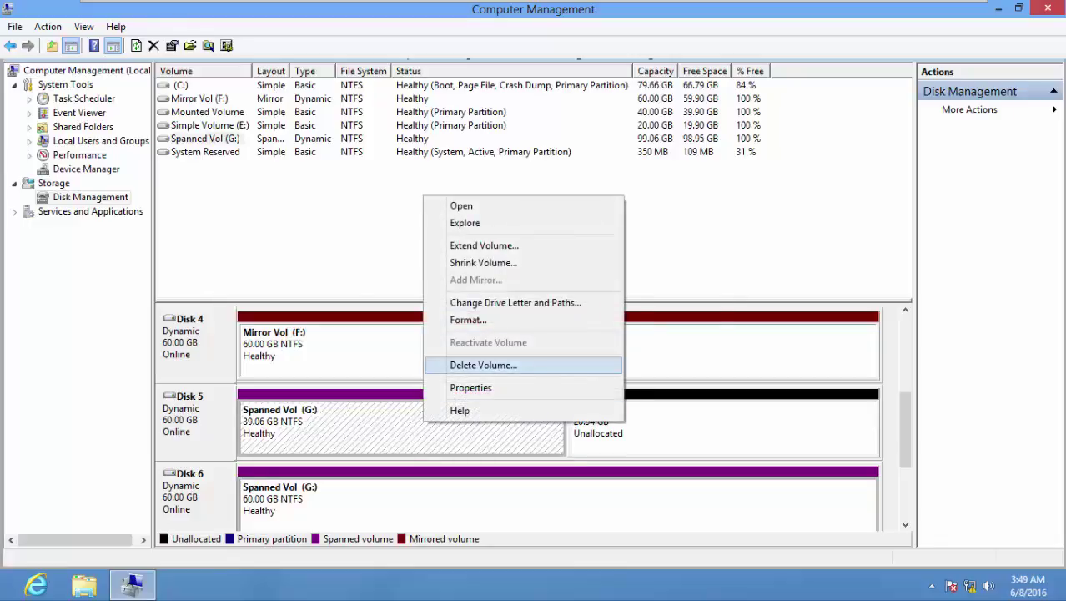
pyautogui.press('Return')
pyautogui.press('Return')
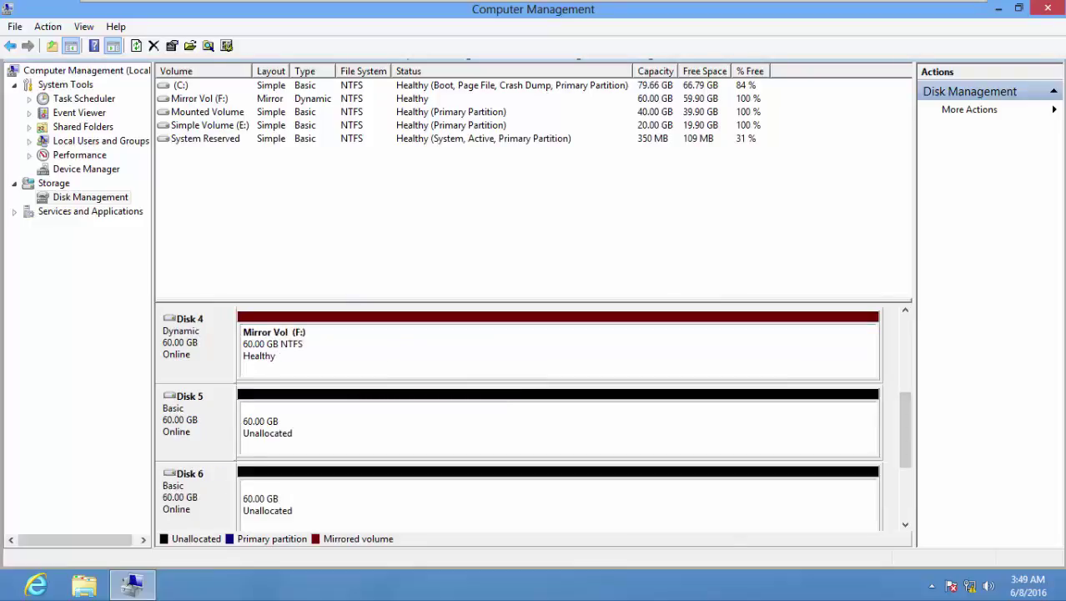
pyautogui.rightClick(480, 420)
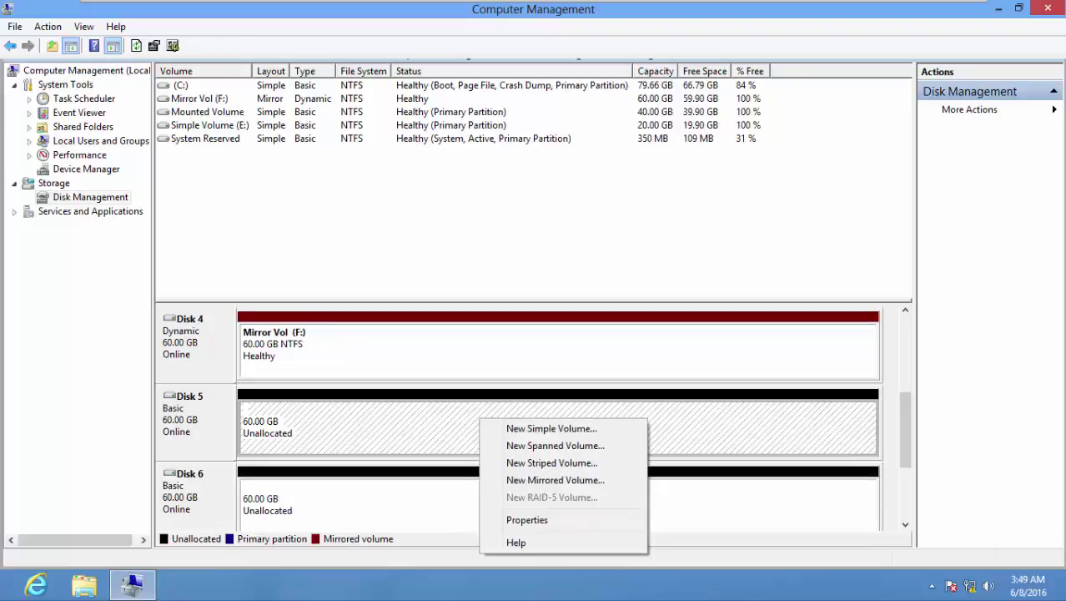
pyautogui.press('Escape')
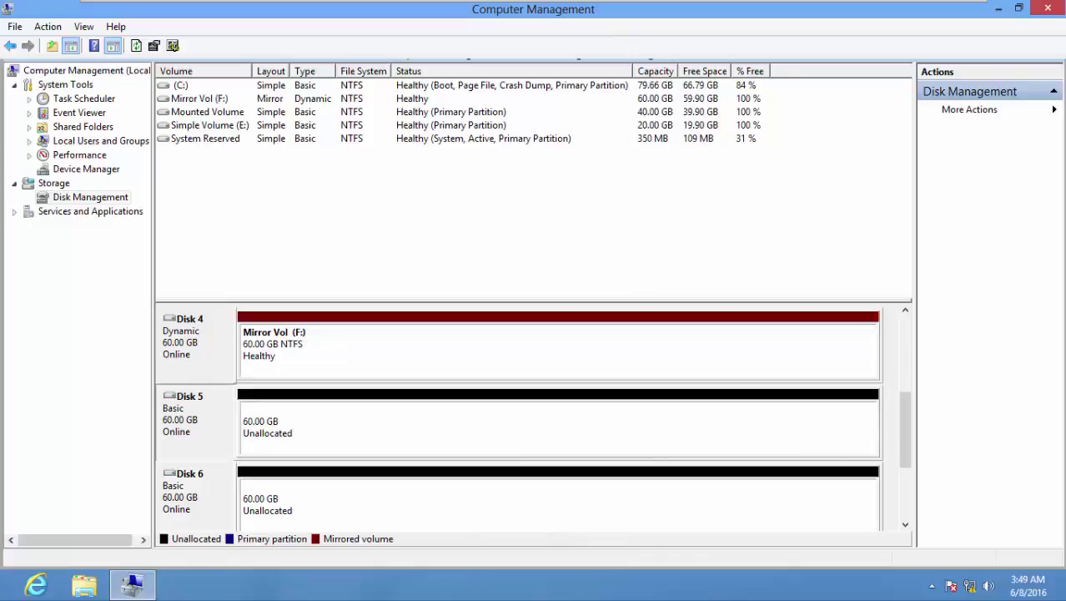
# - Convert Disk 5 and Disk 6 to dynamic disks
pyautogui.rightClick(204, 423)
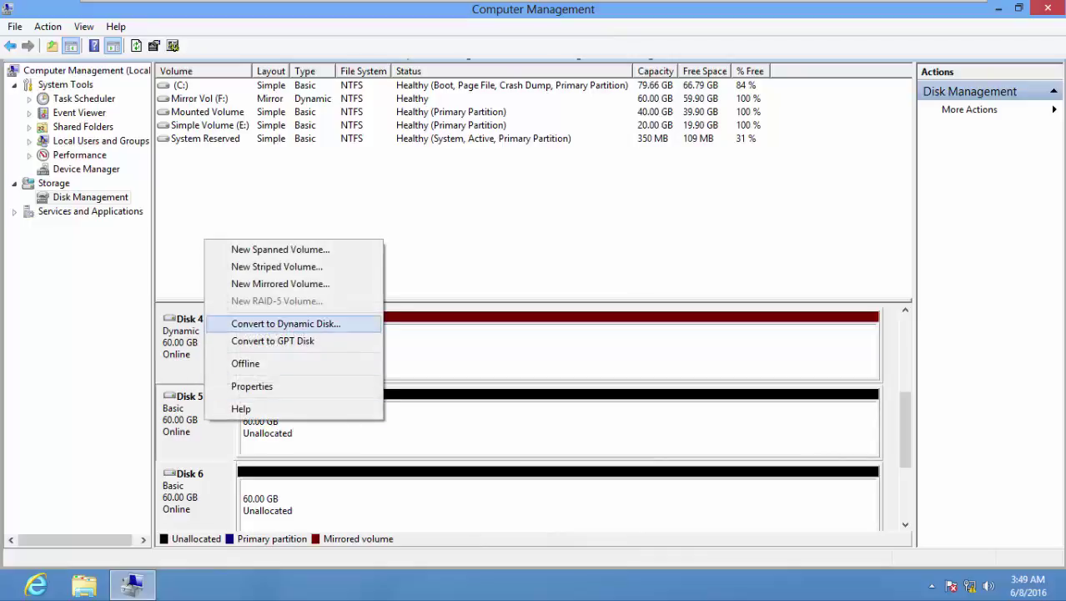
pyautogui.click(286, 324)
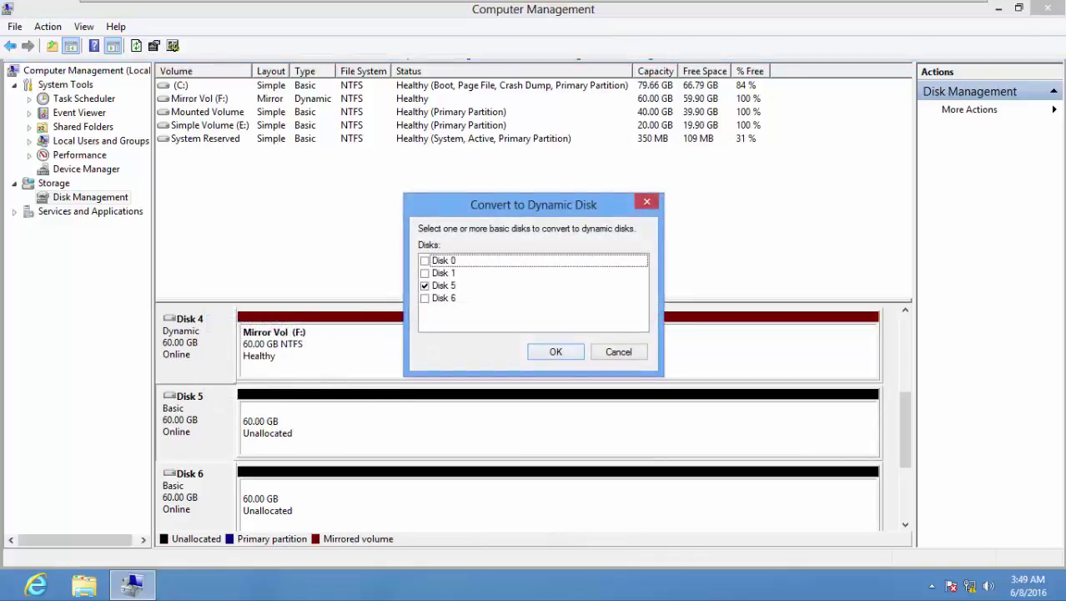
pyautogui.click(425, 297)
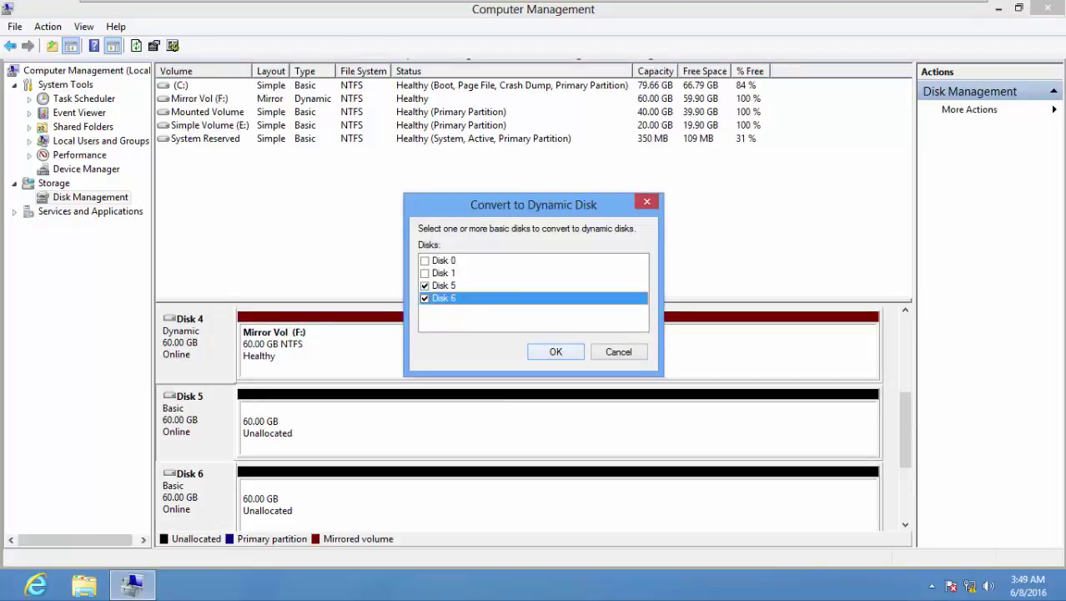
pyautogui.press('Return')
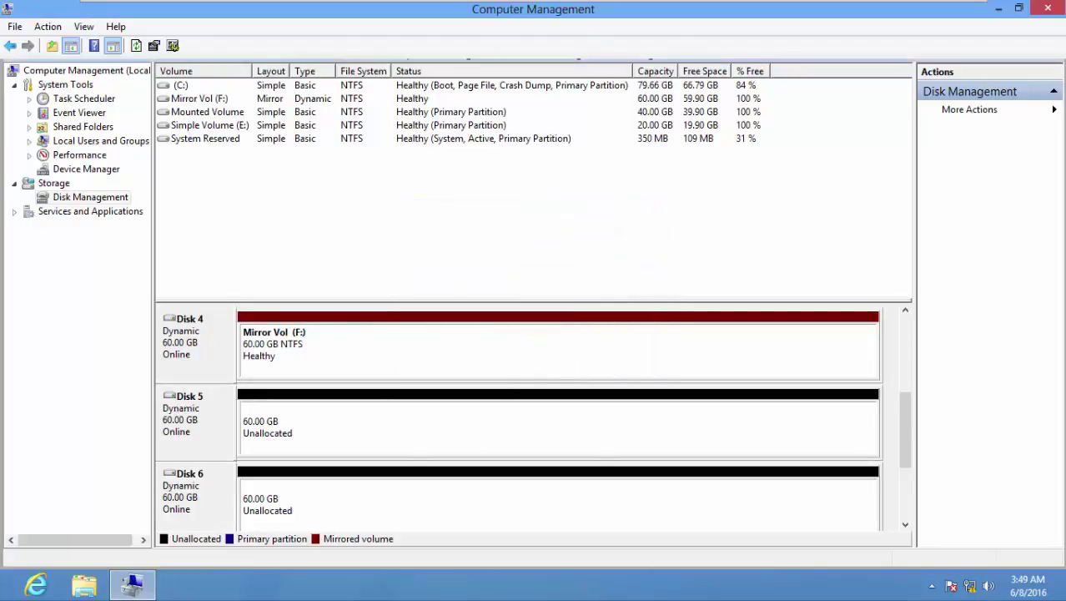
# - Start a new striped volume on Disk 5's unallocated space and add Disk 6 to it
pyautogui.rightClick(592, 419)
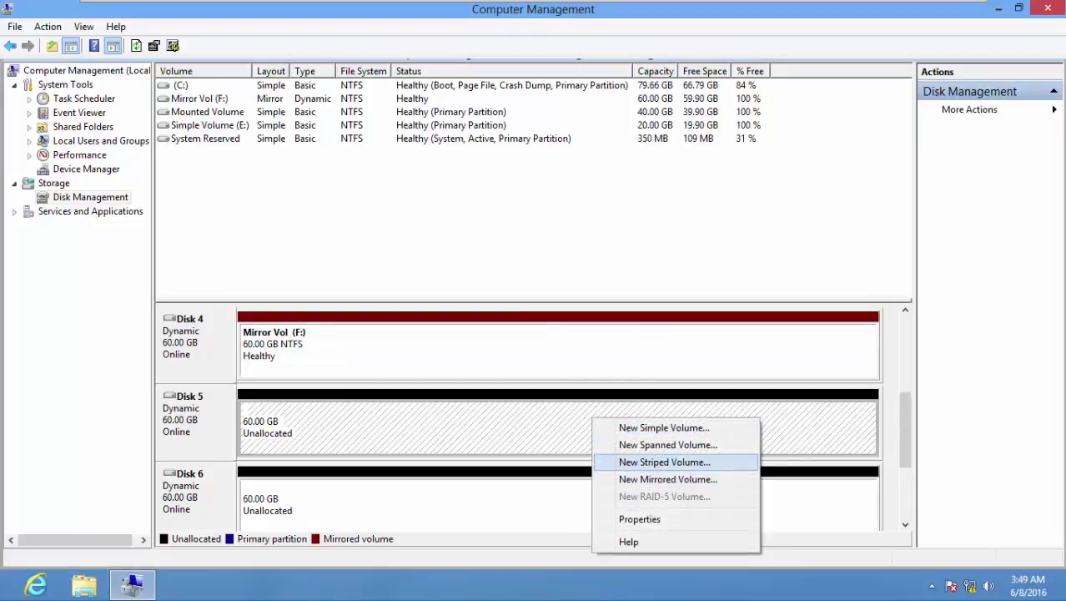
pyautogui.rightClick(506, 427)
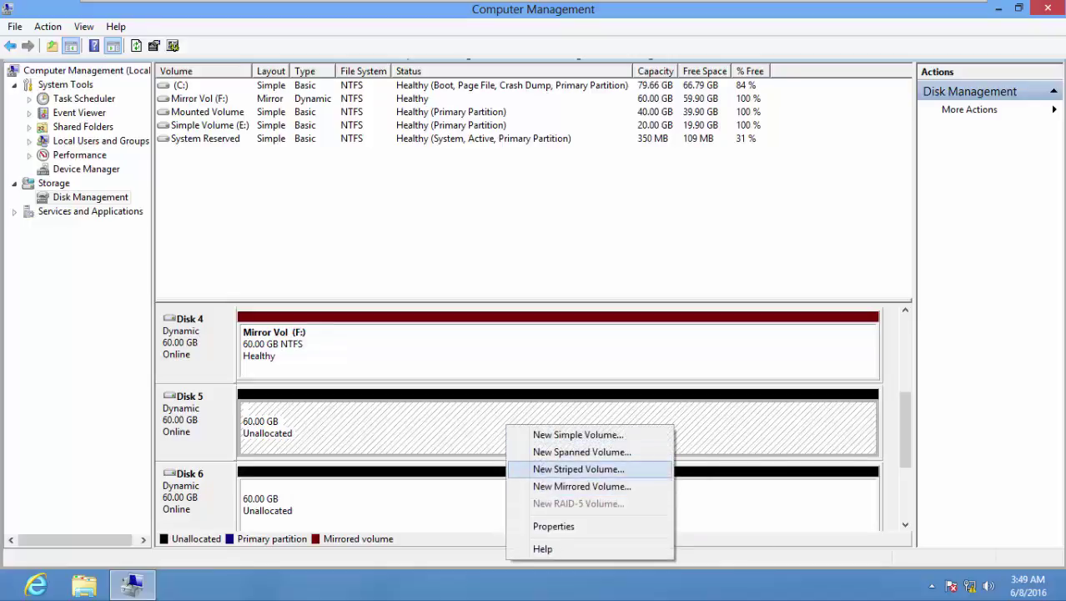
pyautogui.press('Return')
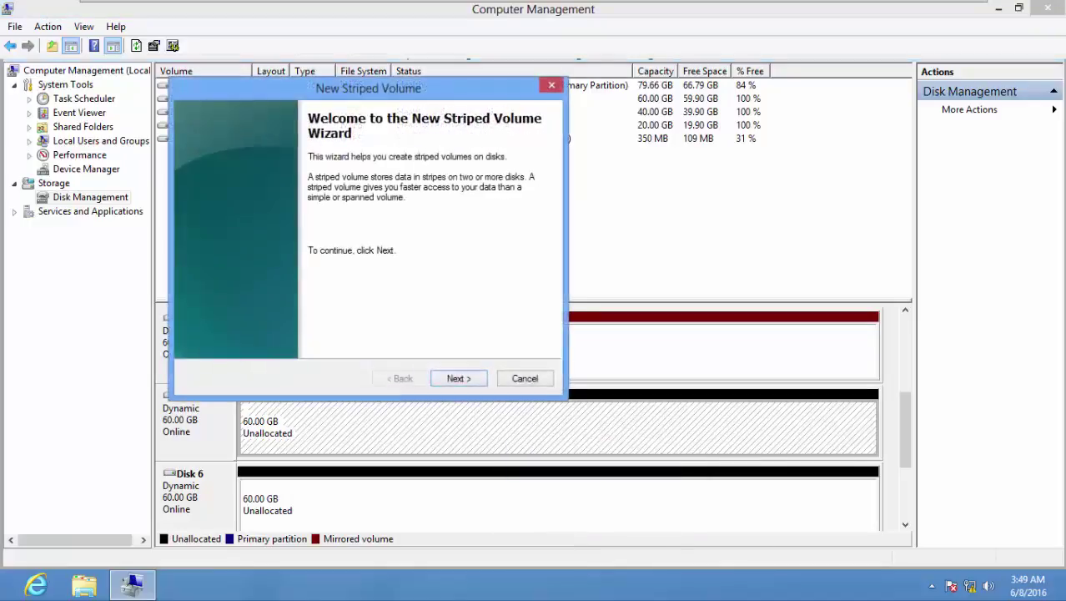
pyautogui.press('Return')
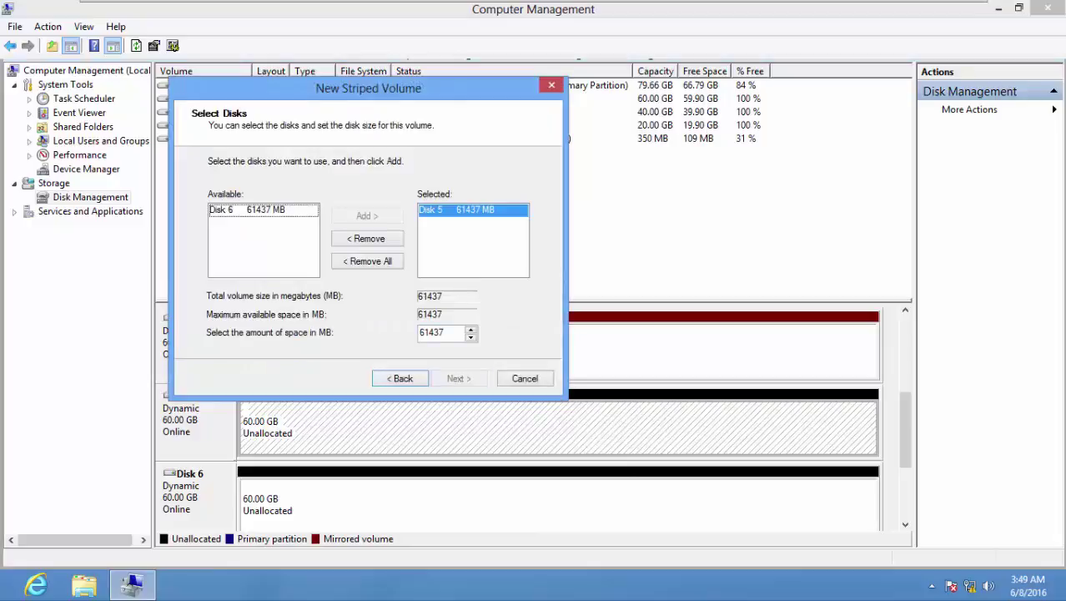
pyautogui.click(263, 211)
pyautogui.click(368, 215)
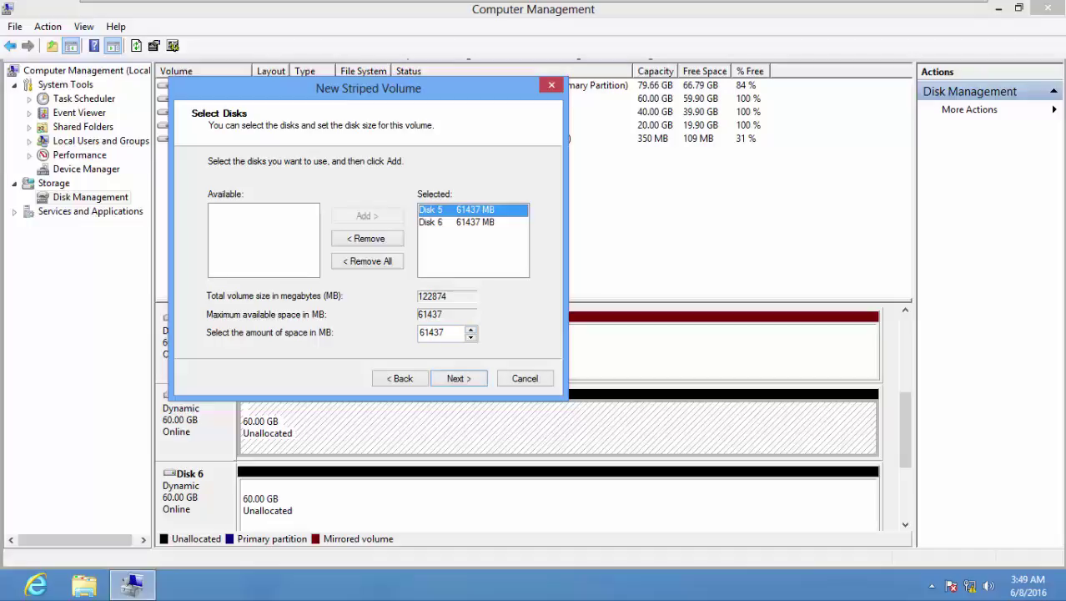
# - Reduce the space used on Disks 5 and 6 to a total volume size of 122846 MB, and assign drive letter G
pyautogui.click(456, 222)
pyautogui.click(470, 336)
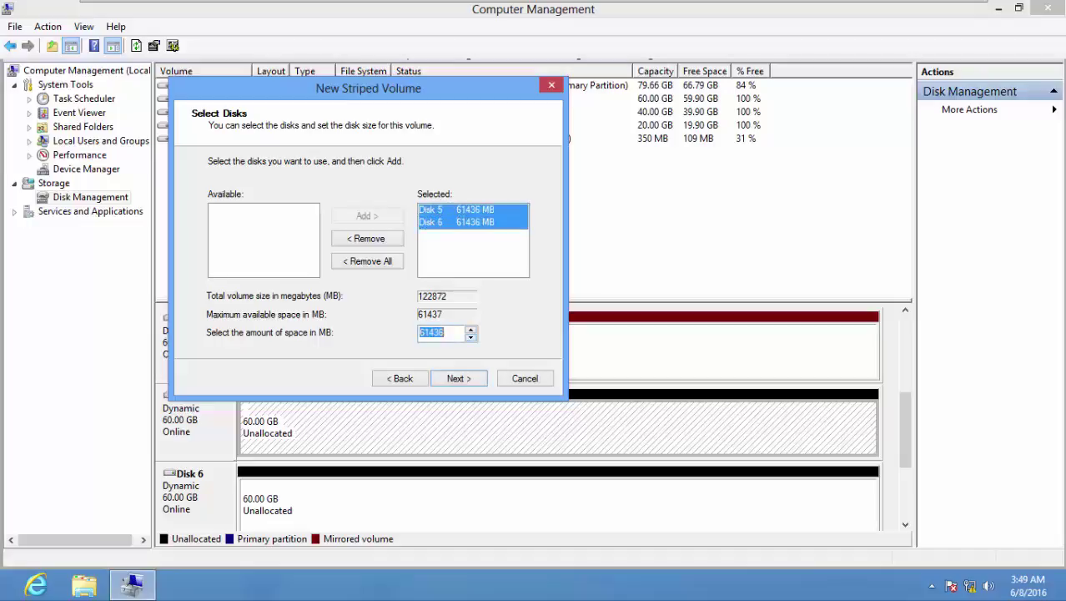
pyautogui.press('Down')
pyautogui.press('Down')
pyautogui.press('Down')
pyautogui.press('Down')
pyautogui.press('Down')
pyautogui.press('Down')
pyautogui.press('Down')
pyautogui.press('Down')
pyautogui.press('Down')
pyautogui.press('Down')
pyautogui.press('Down')
pyautogui.press('Down')
pyautogui.press('Return')
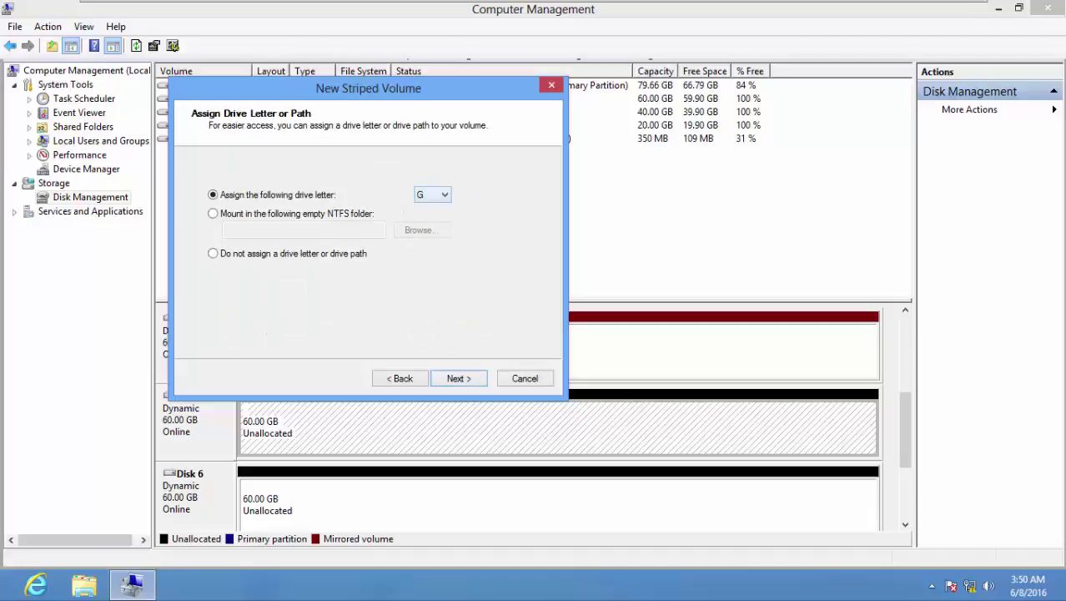
pyautogui.press('Return')
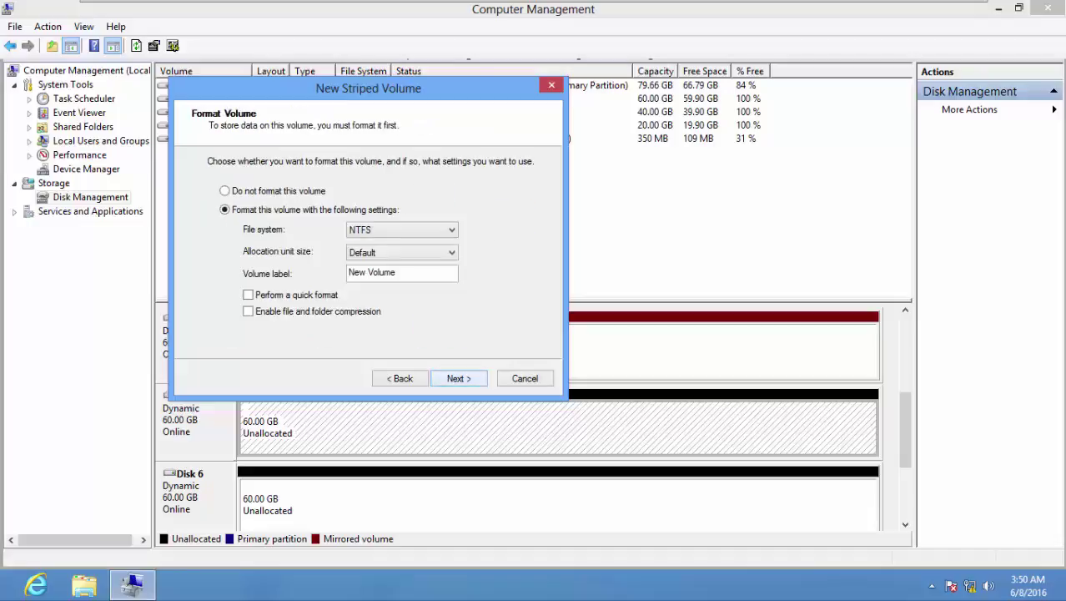
# - Label the striped volume Striped Vol, choose a quick NTFS format with default allocation unit size, and create it
pyautogui.click(366, 272)
pyautogui.hotkey('ctrl', 'a')
pyautogui.write('Striped Vol')
pyautogui.click(248, 295)
pyautogui.click(459, 378)
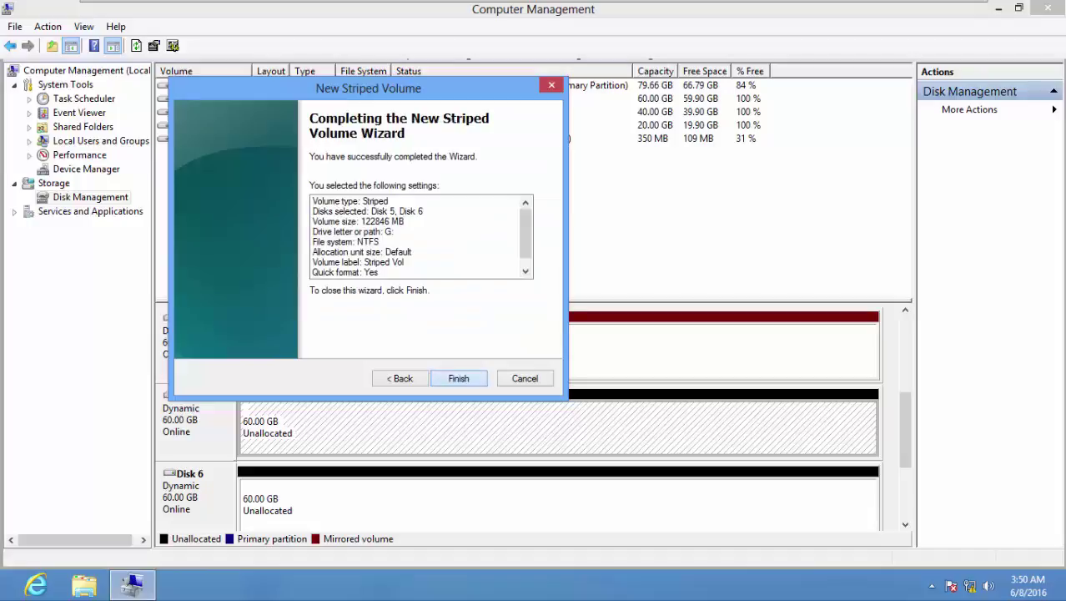
pyautogui.click(460, 378)
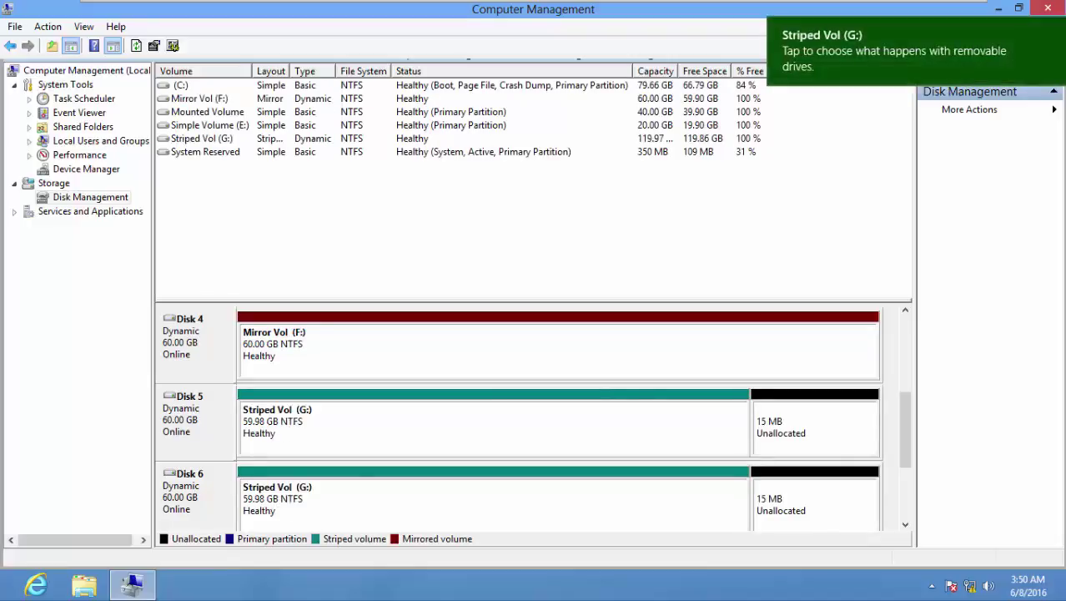
# - Check the size of Striped Vol (G:) in File Explorer and open the volume
pyautogui.moveTo(905, 430)
pyautogui.mouseDown()
pyautogui.moveTo(904, 441)
pyautogui.moveTo(904, 417)
pyautogui.moveTo(904, 430)
pyautogui.mouseUp()
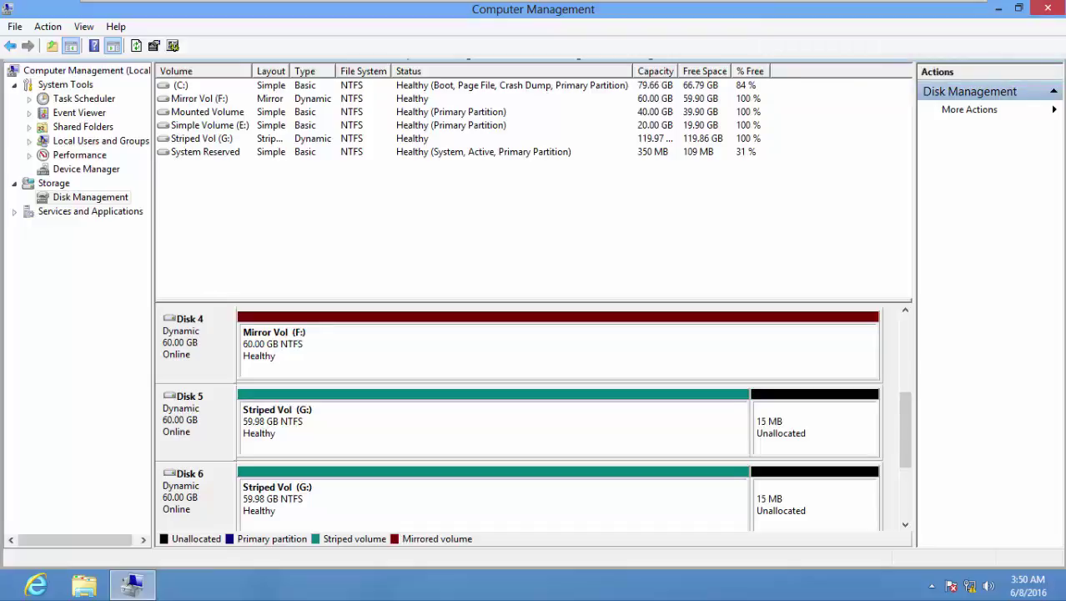
pyautogui.click(83, 585)
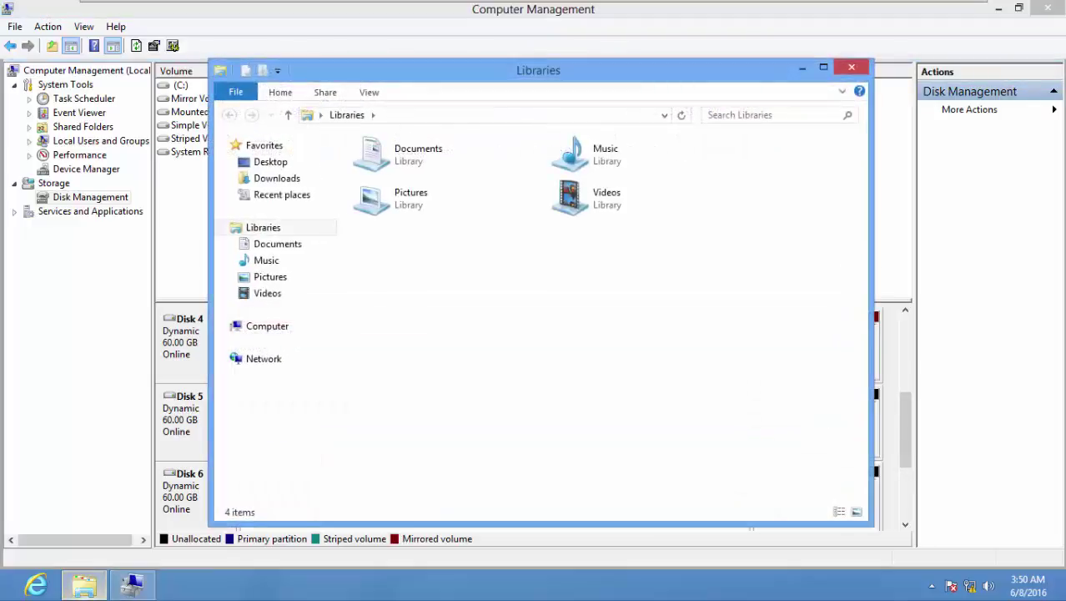
pyautogui.click(267, 325)
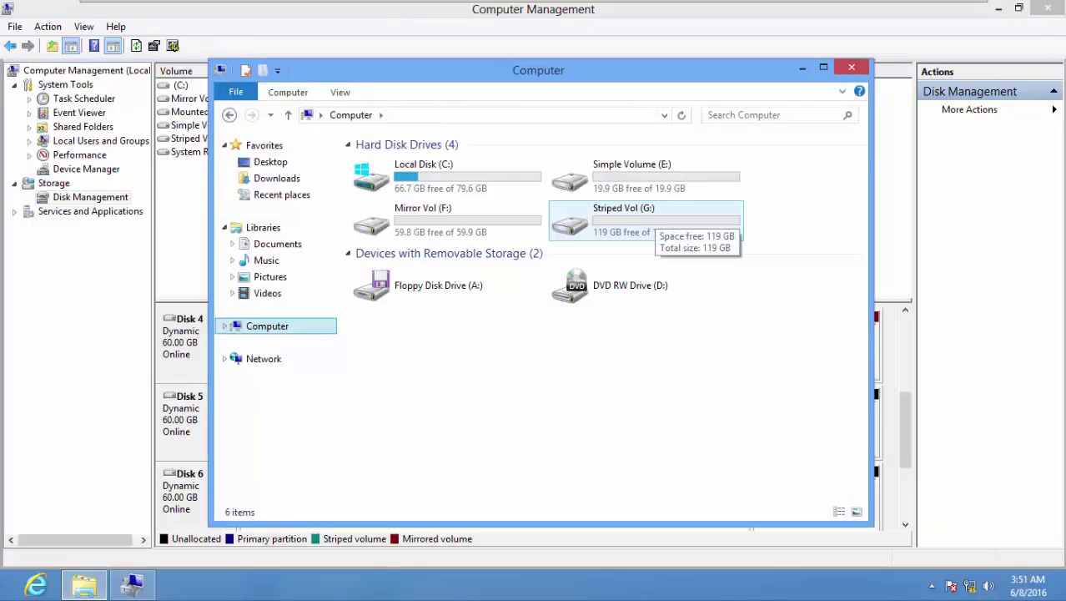
pyautogui.doubleClick(634, 219)
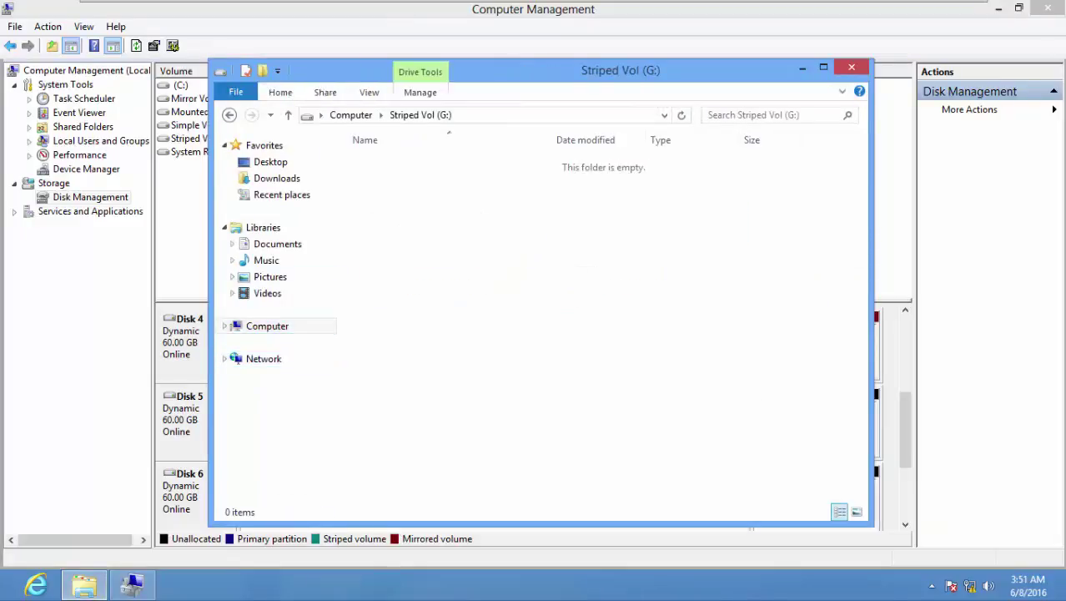
# - Copy the Hello World text file from Mounted Disk Folder on the desktop into Striped Vol (G:)
pyautogui.click(83, 584)
pyautogui.click(84, 584)
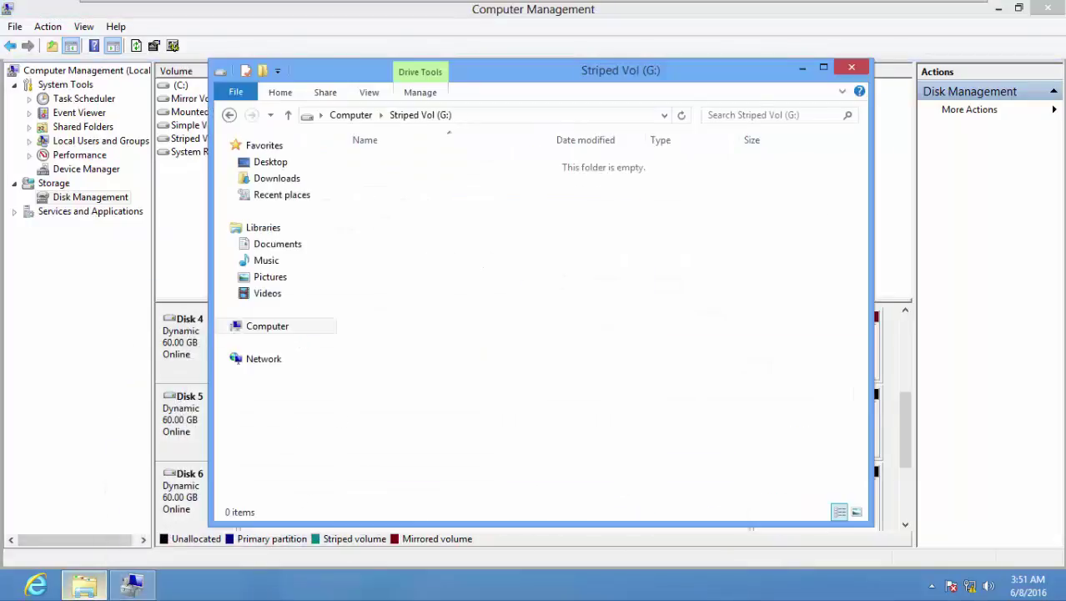
pyautogui.click(83, 584)
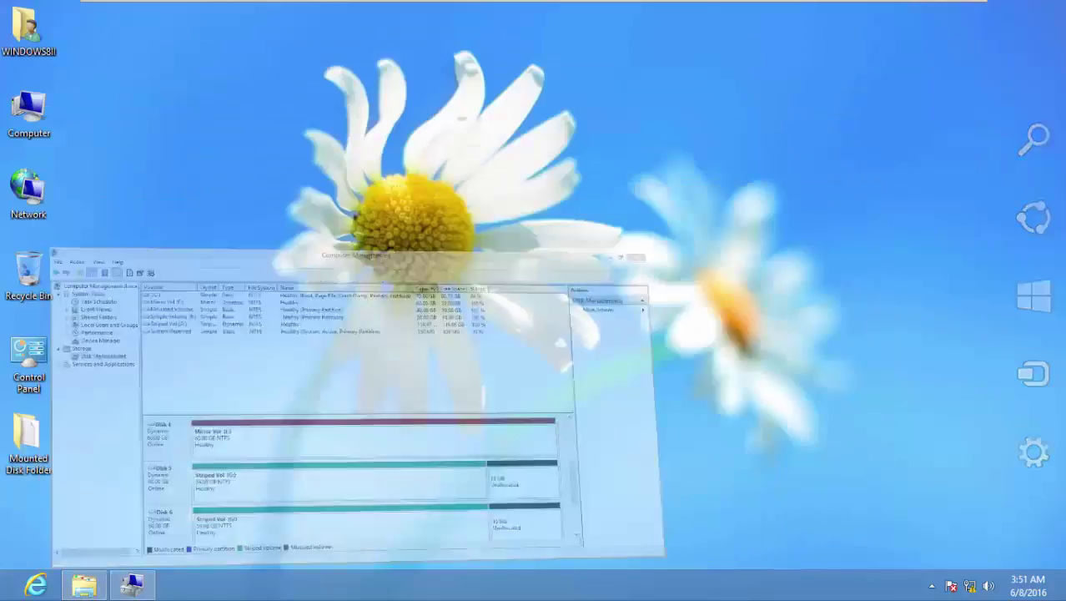
pyautogui.click(1063, 598)
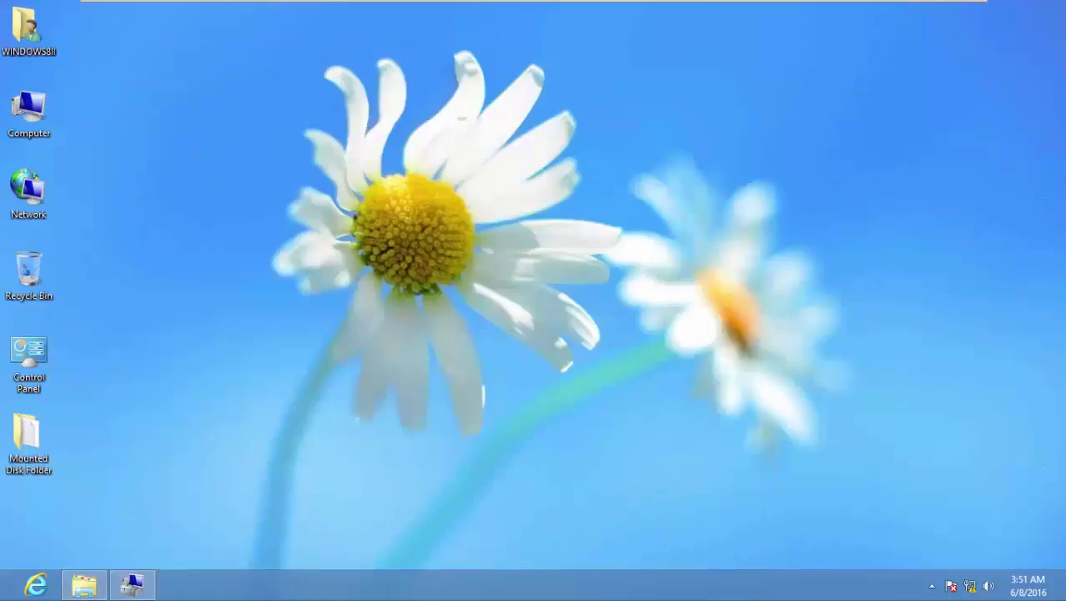
pyautogui.doubleClick(28, 442)
pyautogui.click(414, 183)
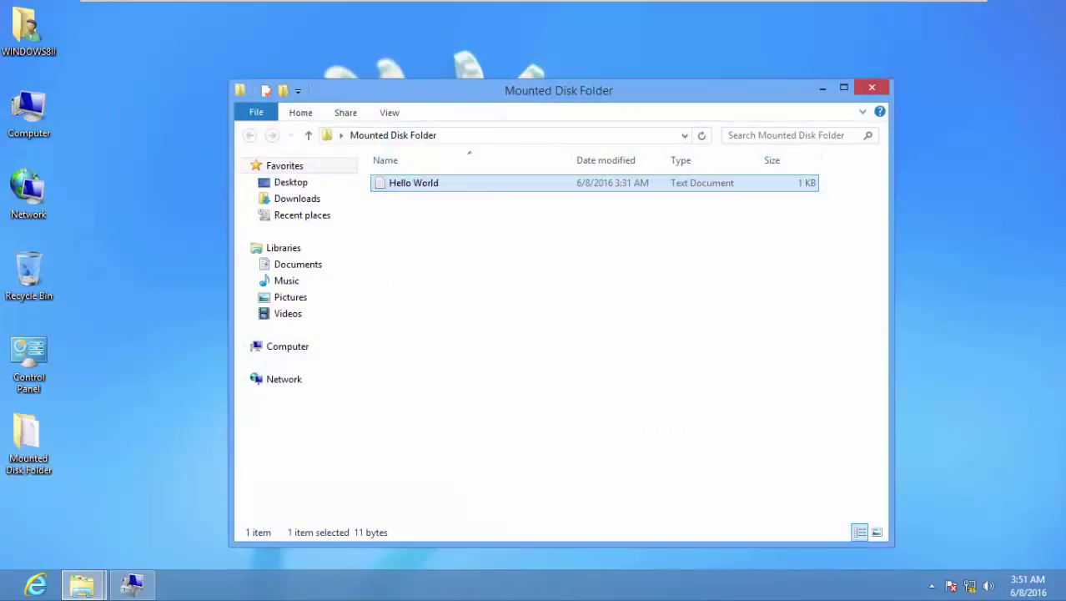
pyautogui.rightClick(443, 184)
pyautogui.click(476, 333)
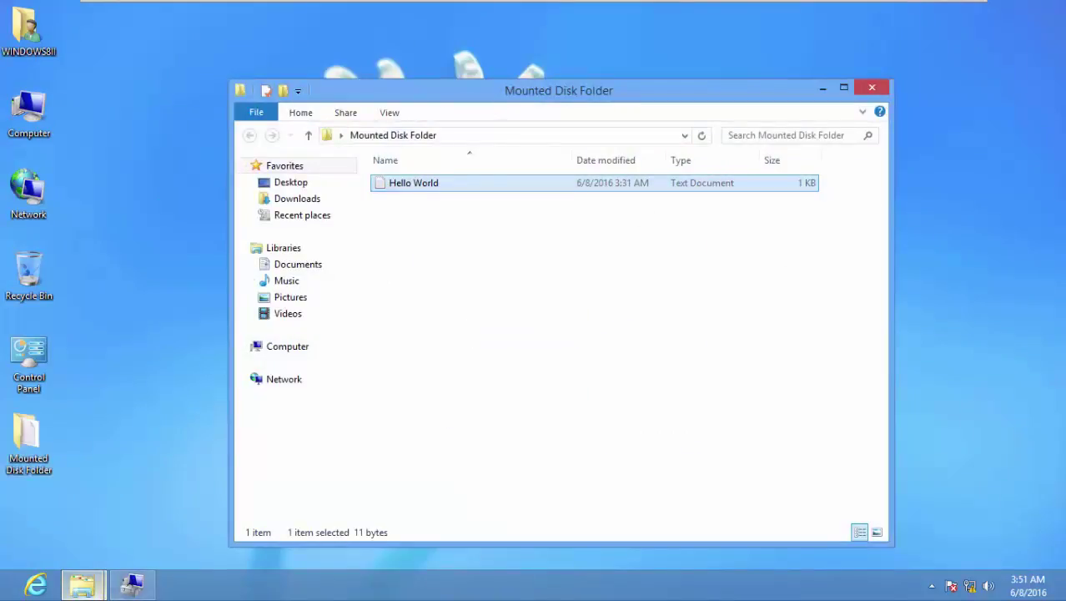
pyautogui.moveTo(82, 584)
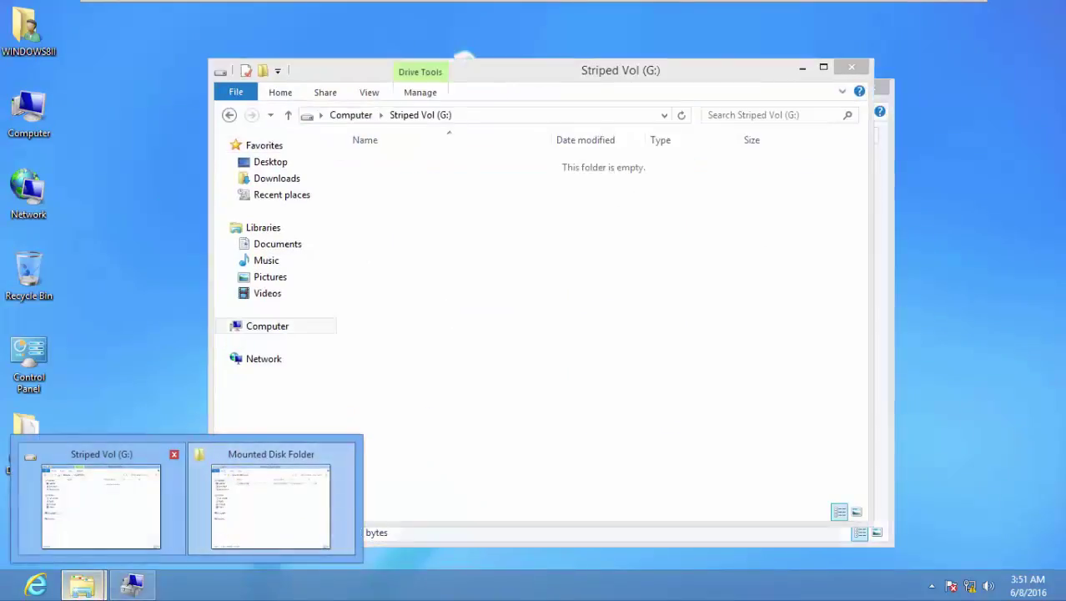
pyautogui.click(101, 500)
pyautogui.rightClick(567, 209)
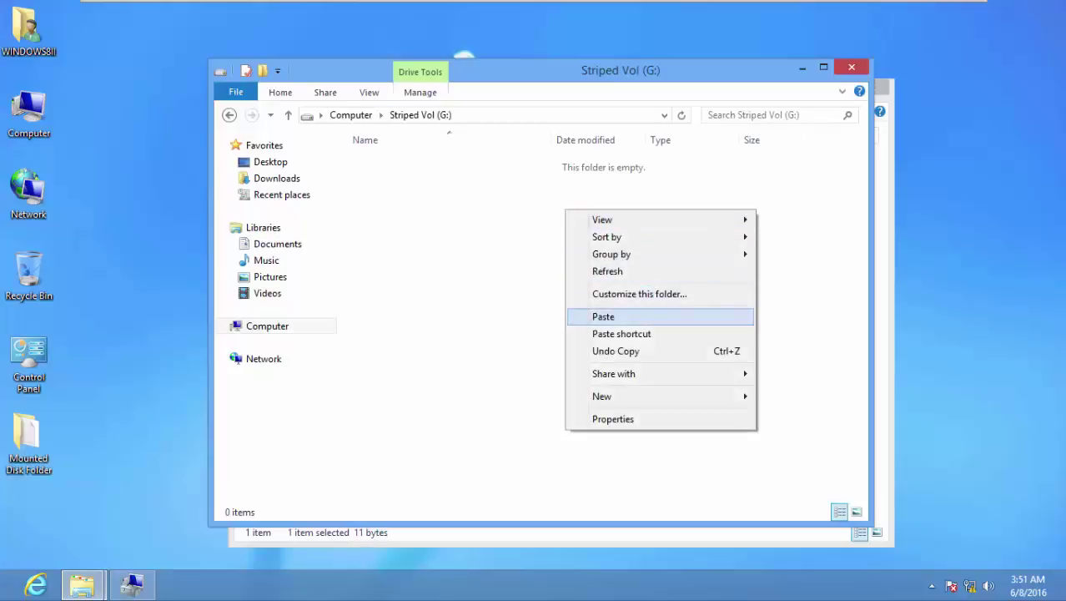
pyautogui.click(592, 316)
# - Open the Hello World copy on Striped Vol (G:) to check its text, close it and the folder windows, and return to Computer Management
pyautogui.press('Return')
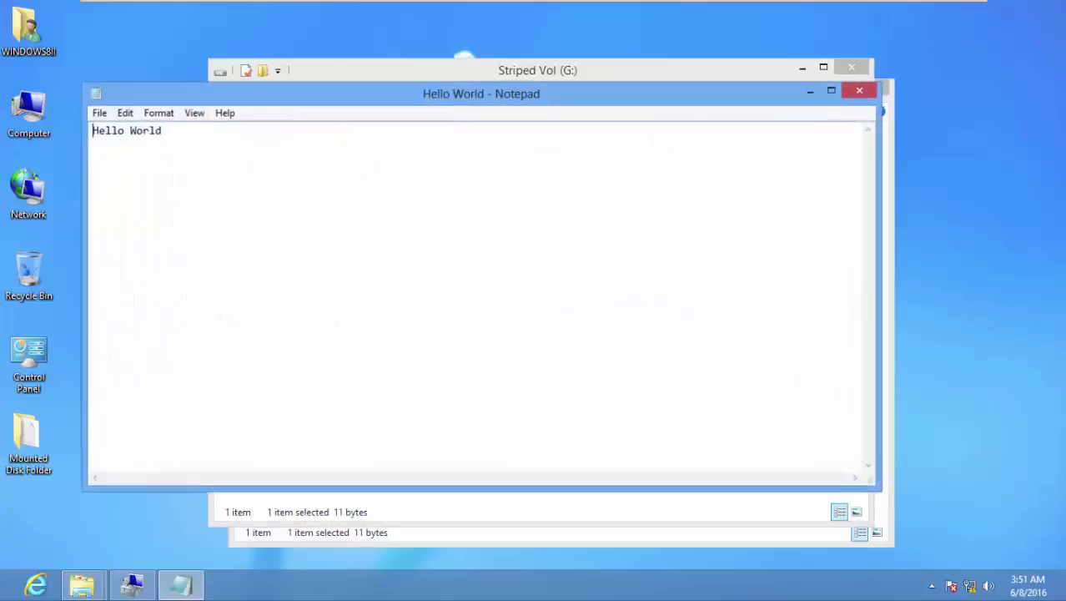
pyautogui.click(860, 88)
pyautogui.hotkey('alt', 'F4')
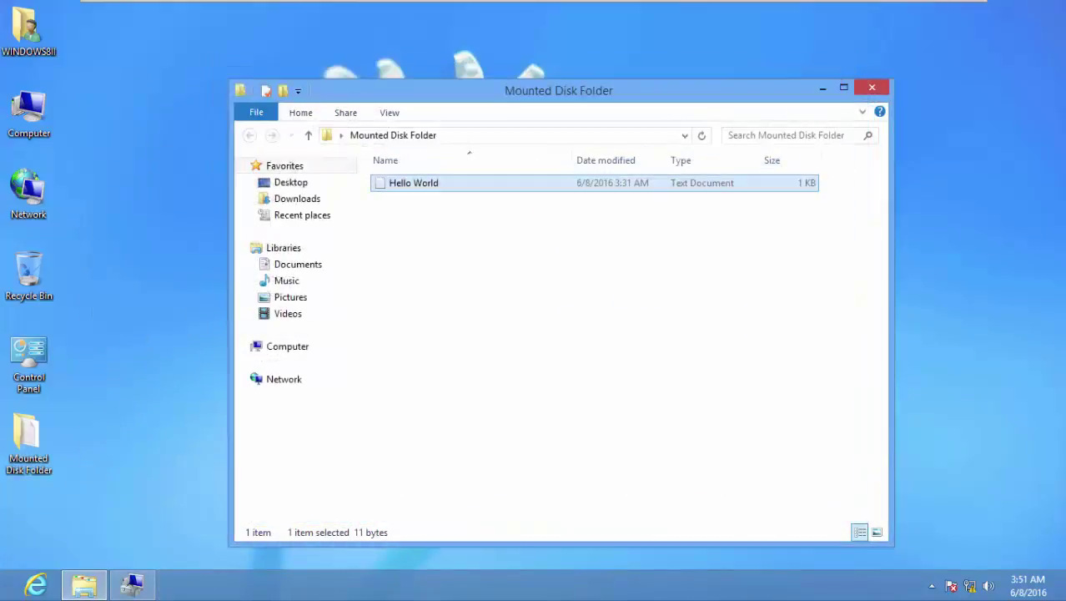
pyautogui.hotkey('alt', 'F4')
pyautogui.click(131, 584)
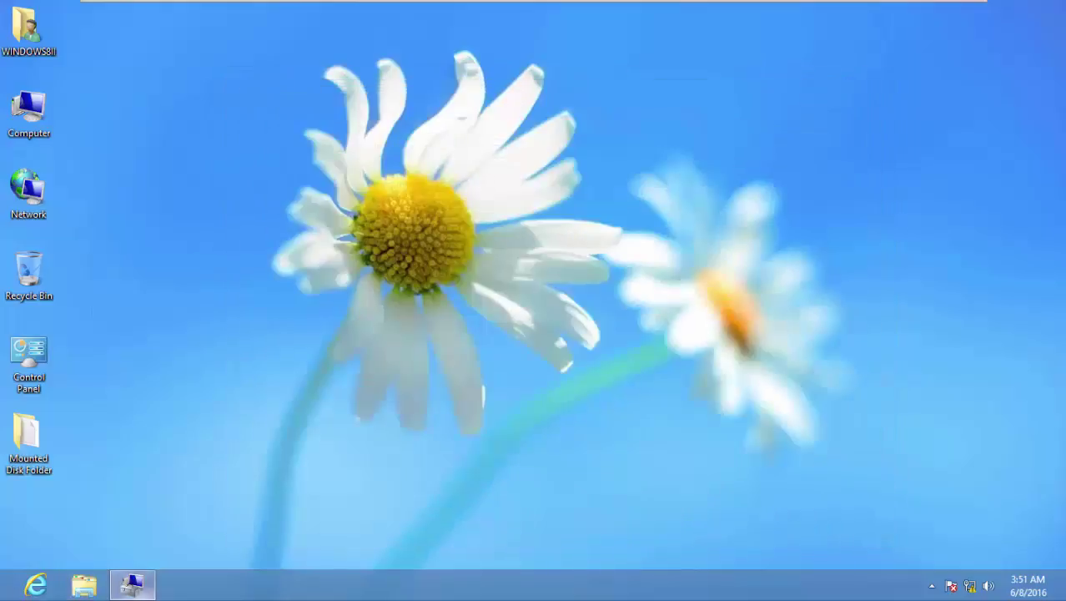
# - Close Computer Management and take the Windows 8 II virtual machine out of full screen in VMware Workstation
pyautogui.moveTo(1065, 600)
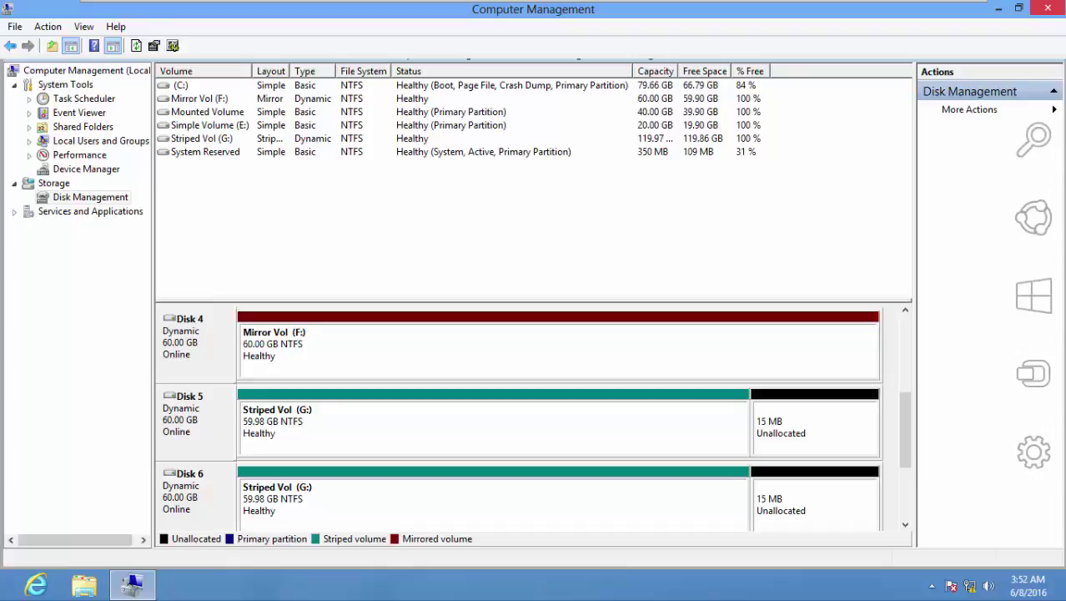
pyautogui.click(1048, 7)
pyautogui.click(950, 10)
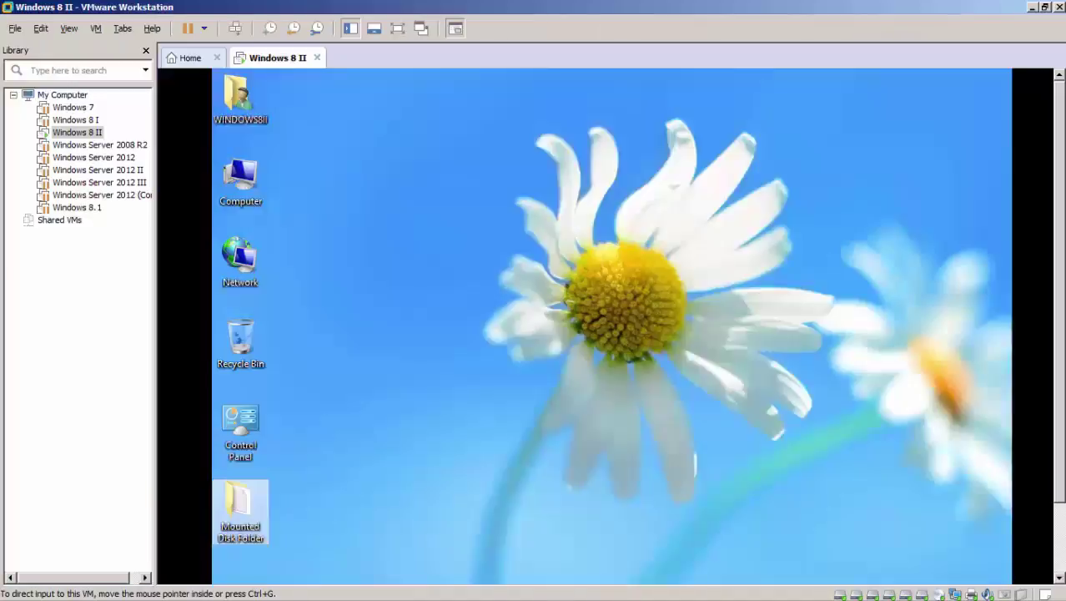